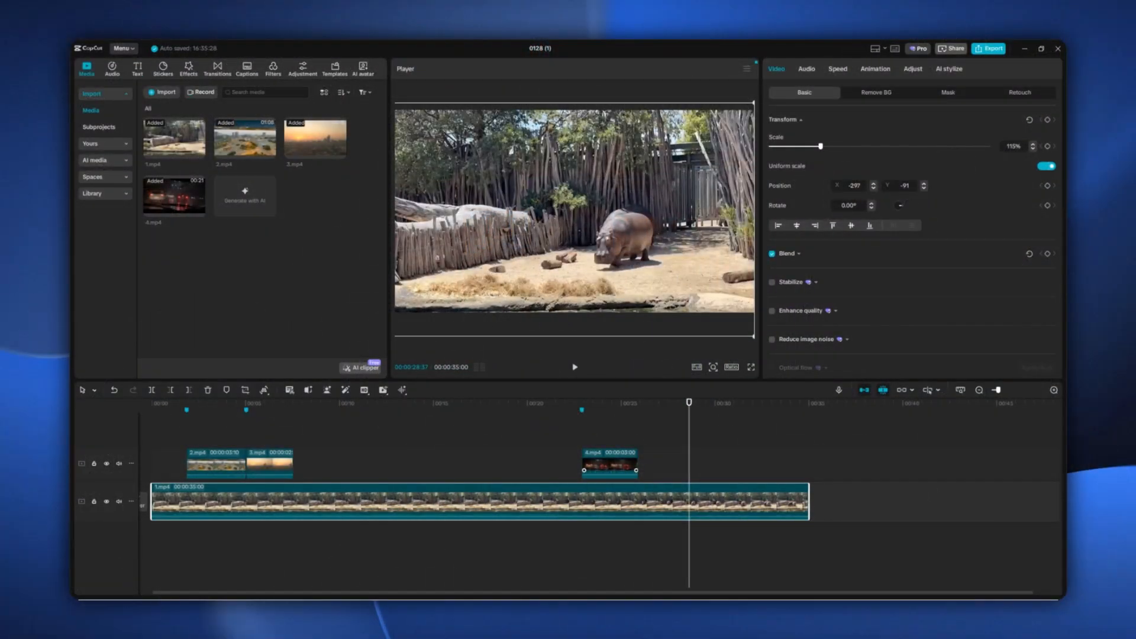
- Choose a different section of the source footage for the 4.mp4 overlay clip and replace the clip with it
{"action": "left_click", "coordinate": [606, 402]}
{"action": "left_click", "coordinate": [627, 435]}
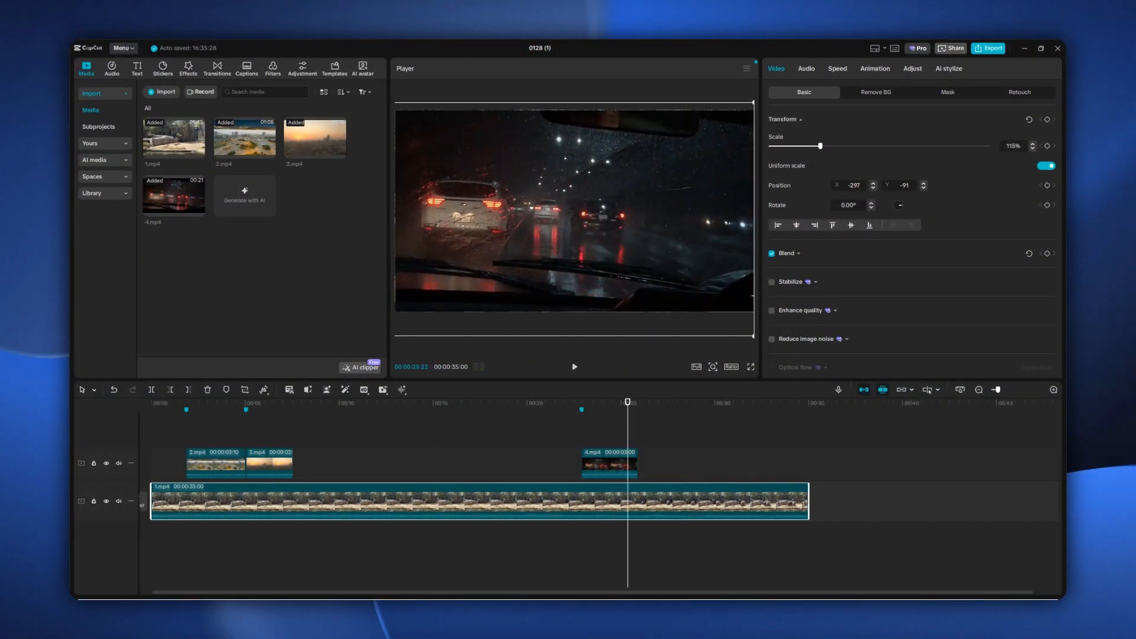
{"action": "right_click", "coordinate": [602, 473]}
{"action": "mouse_move", "coordinate": [716, 561]}
{"action": "left_click", "coordinate": [788, 576]}
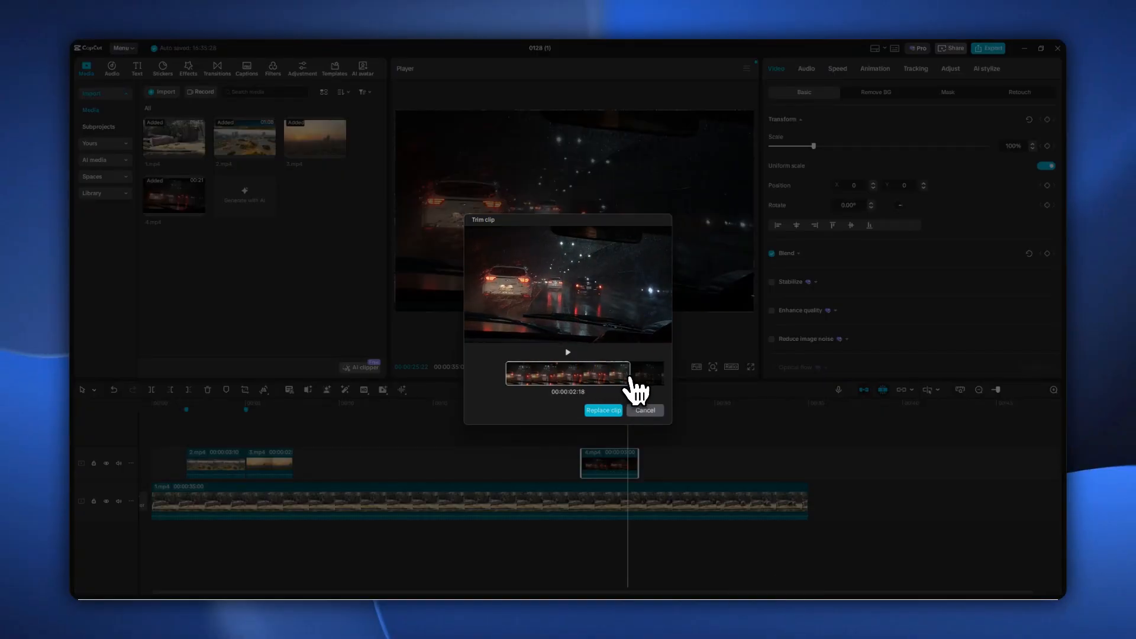
{"action": "left_click_drag", "start_coordinate": [635, 391], "coordinate": [548, 388]}
{"action": "left_click", "coordinate": [603, 410]}
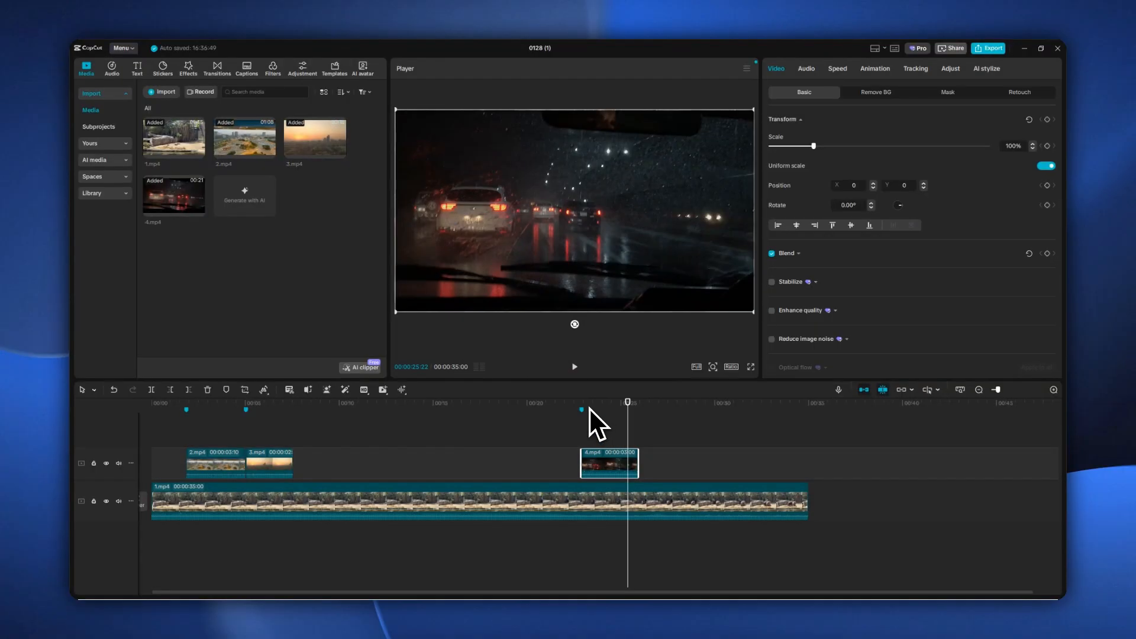
- Replace the 2.mp4 overlay clip through its trim dialog, keeping it on the overlay track
{"action": "left_click", "coordinate": [541, 429]}
{"action": "left_click", "coordinate": [224, 434]}
{"action": "right_click", "coordinate": [234, 465]}
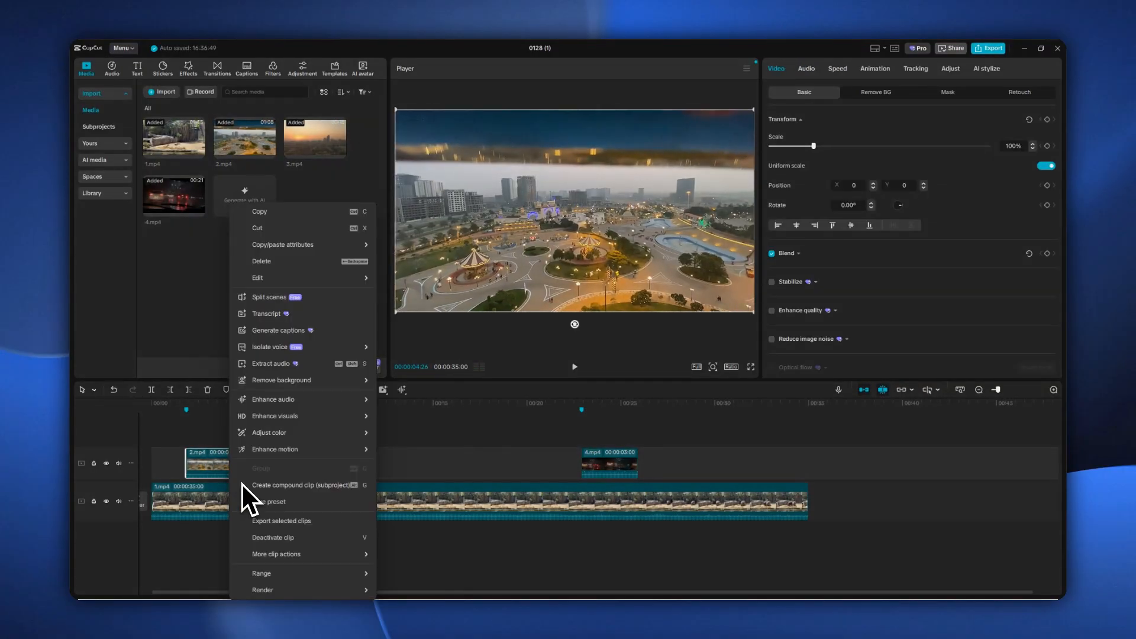
{"action": "mouse_move", "coordinate": [246, 499]}
{"action": "left_click", "coordinate": [414, 505]}
{"action": "left_click", "coordinate": [603, 410]}
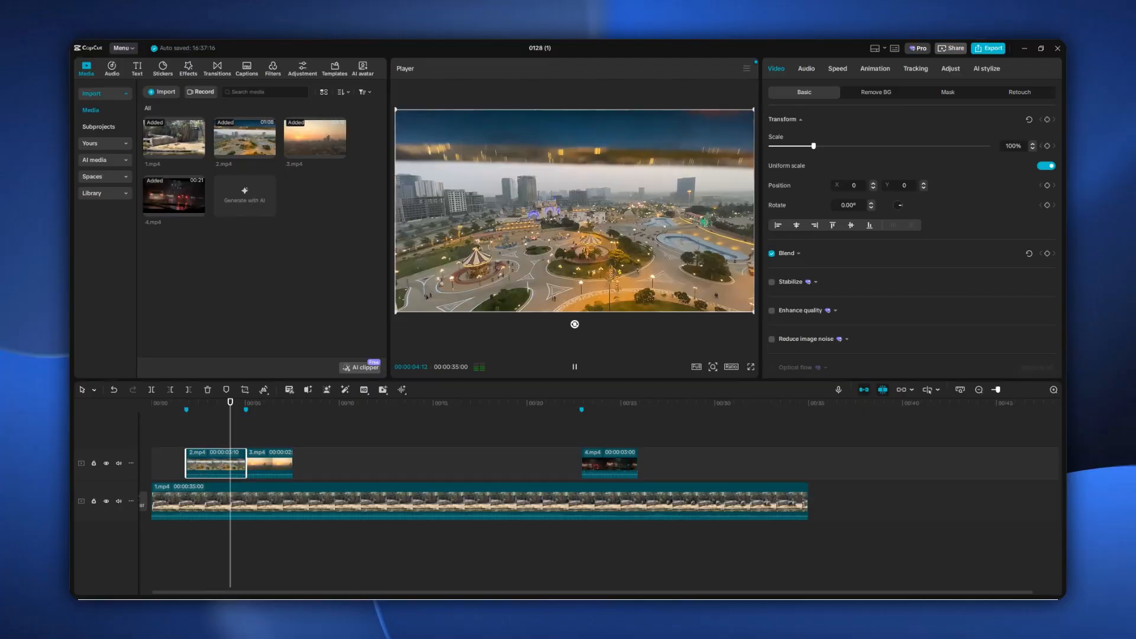
- Search the stock media library for "zoo"
{"action": "left_click", "coordinate": [426, 491]}
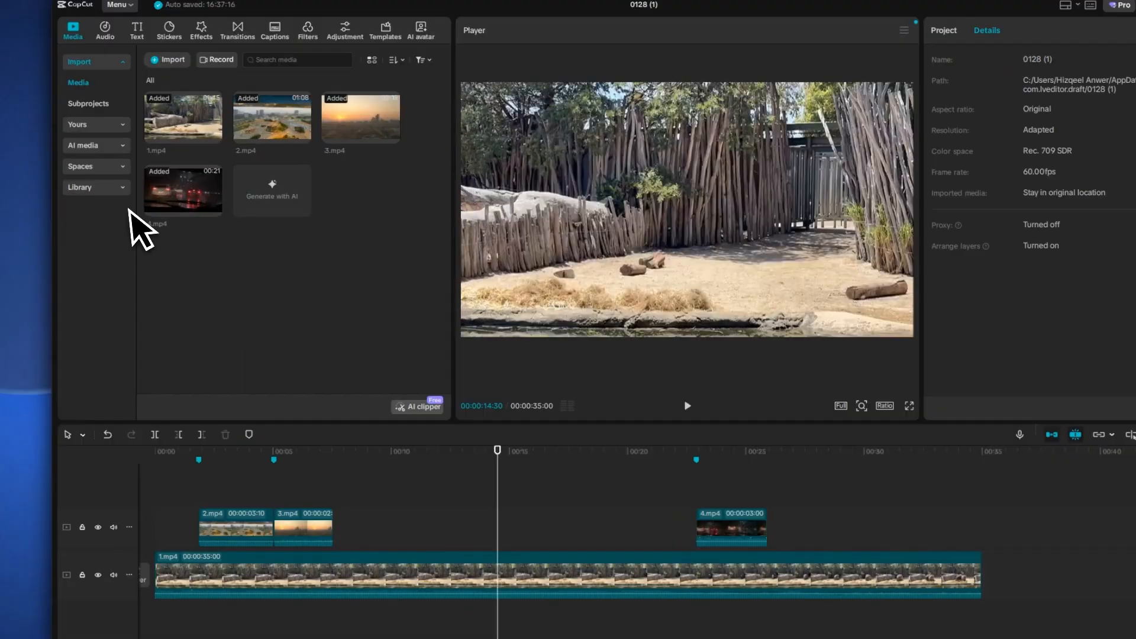
{"action": "left_click", "coordinate": [79, 187]}
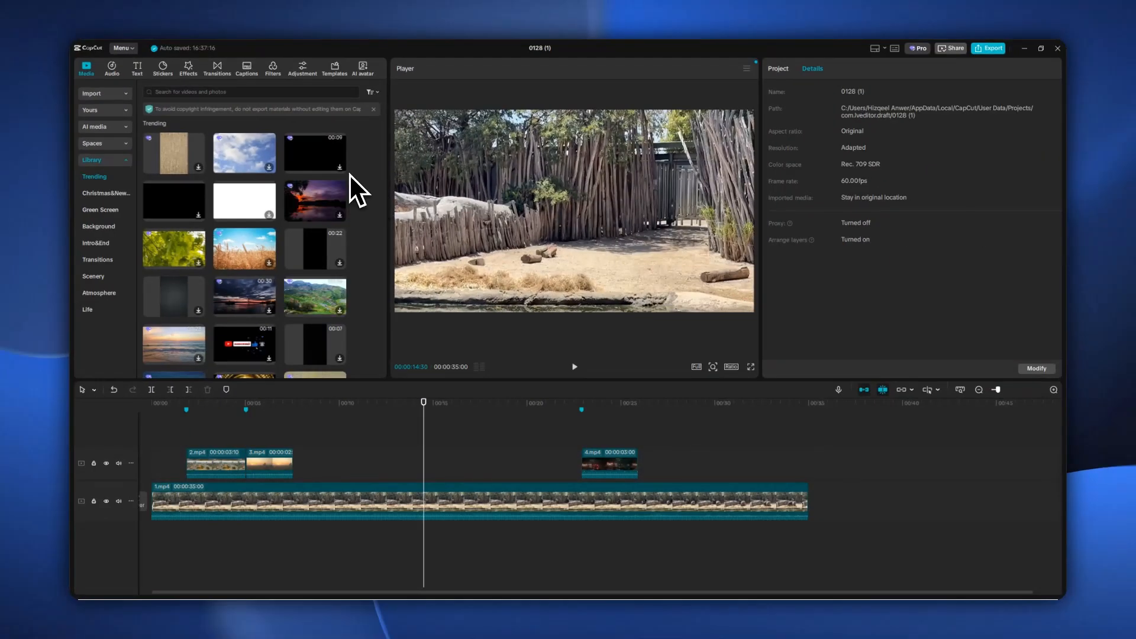
{"action": "type", "text": "zoo"}
{"action": "key", "text": "Return"}
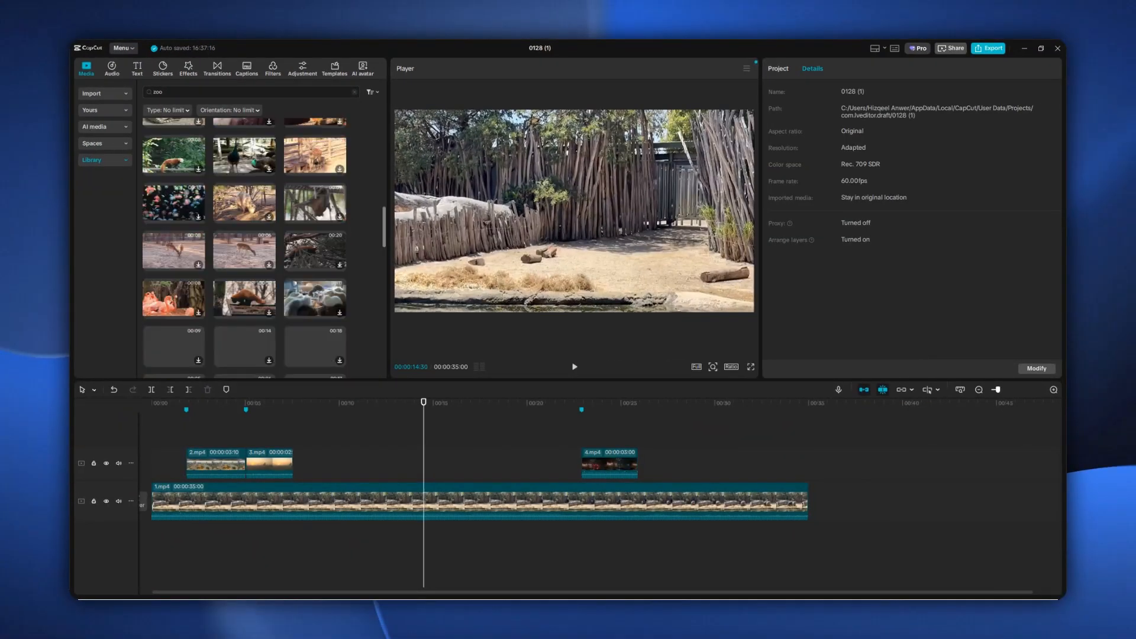
- Add the stock clip of a tiger in the snow to the overlay track directly after 4.mp4
{"action": "scroll", "coordinate": [172, 212], "scroll_direction": "down", "scroll_amount": 5}
{"action": "left_click_drag", "start_coordinate": [173, 208], "coordinate": [642, 455]}
{"action": "left_click_drag", "start_coordinate": [638, 406], "coordinate": [750, 417]}
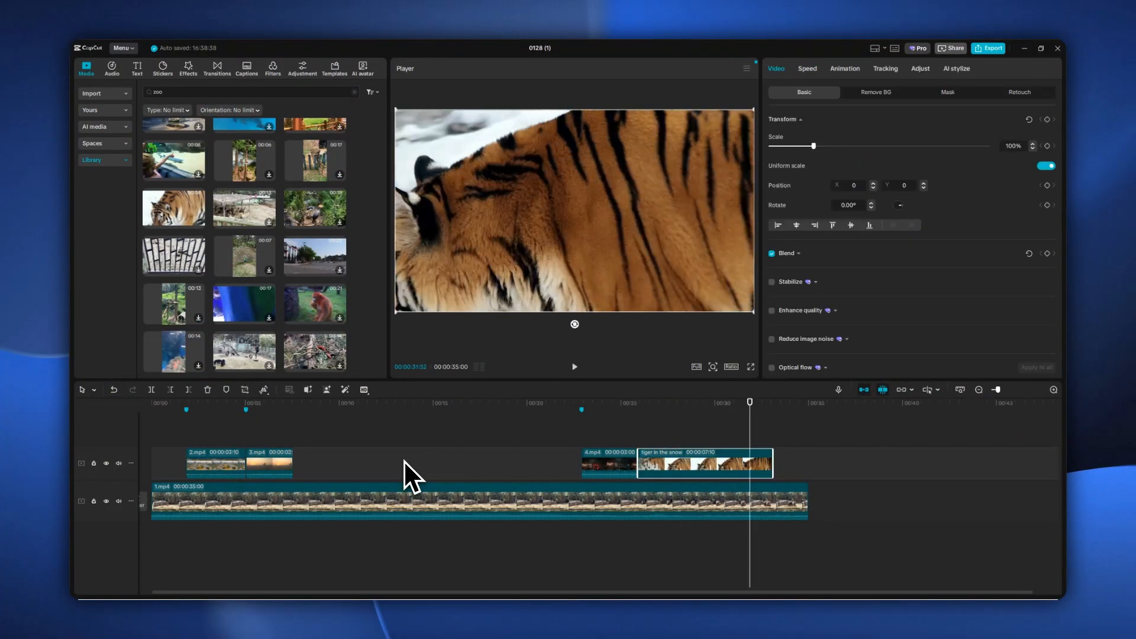
- Preview the timeline starting from the gap after the 3.mp4 overlay clip
{"action": "left_click", "coordinate": [327, 407]}
{"action": "left_click", "coordinate": [575, 367]}
{"action": "left_click", "coordinate": [384, 407]}
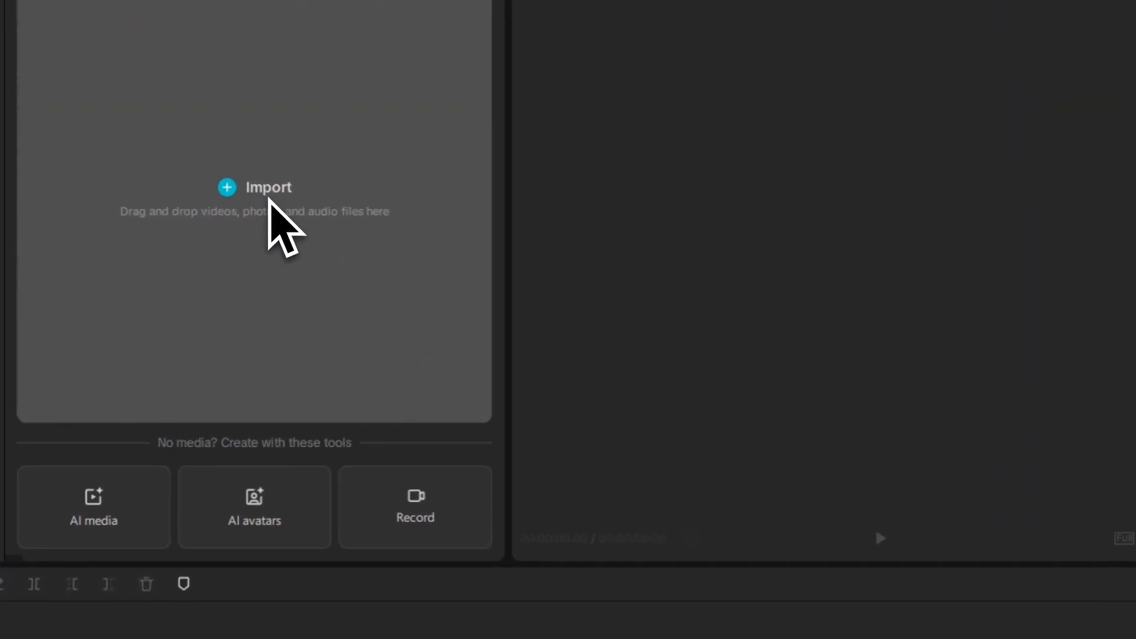
- Import the video 1.mp4 into the empty project
{"action": "left_click", "coordinate": [268, 194]}
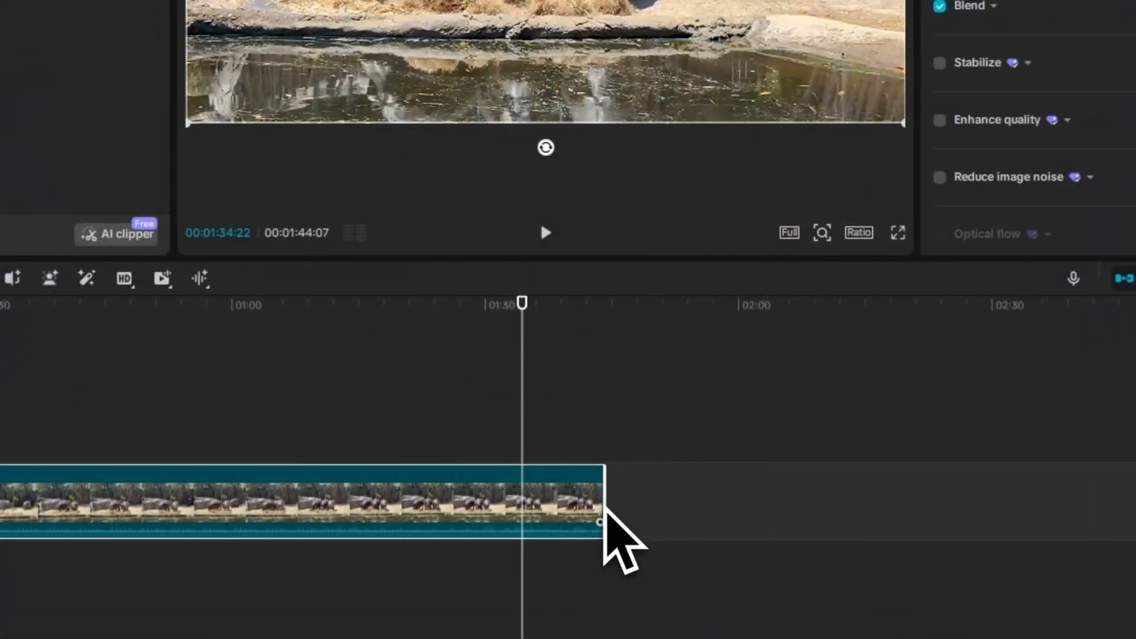
- Try trimming the end of 1.mp4 to a length of 00:01:27:23
{"action": "left_click_drag", "start_coordinate": [603, 490], "coordinate": [532, 501]}
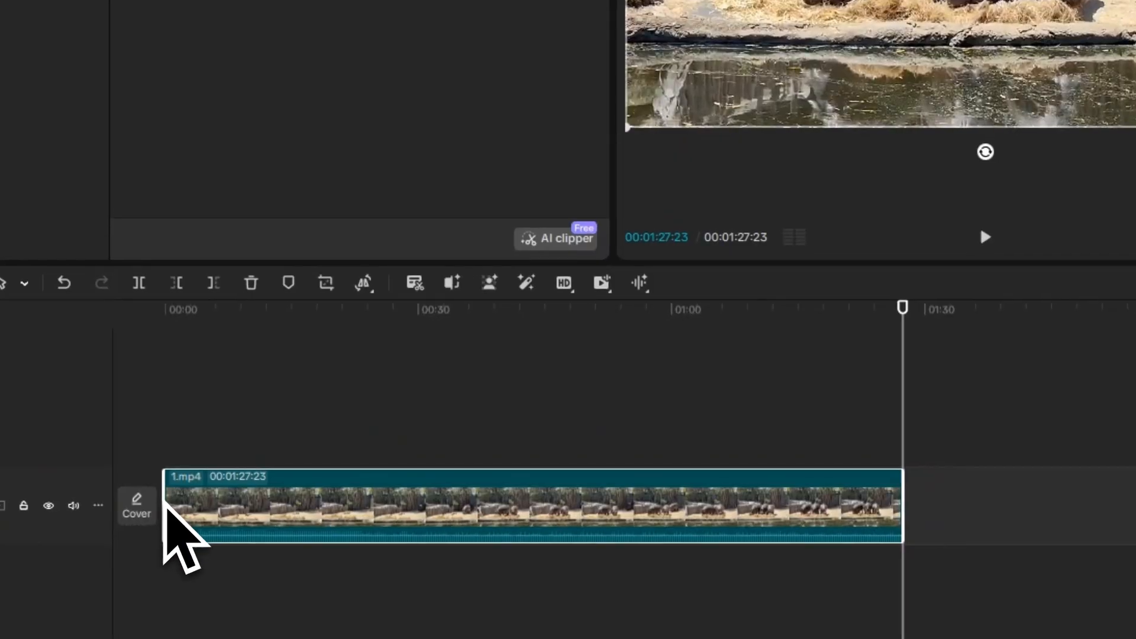
{"action": "mouse_move", "coordinate": [165, 501]}
{"action": "left_mouse_down"}
{"action": "mouse_move", "coordinate": [195, 507]}
{"action": "mouse_move", "coordinate": [165, 508]}
{"action": "left_mouse_up"}
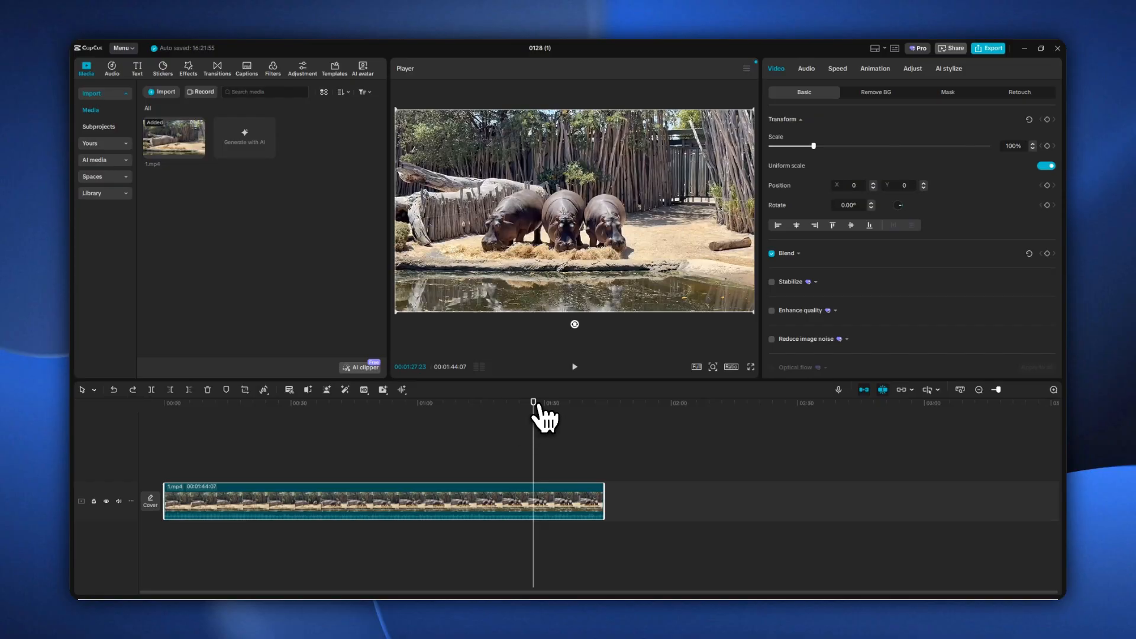
- Move the playhead back to just after the 30-second mark of 1.mp4
{"action": "left_click_drag", "start_coordinate": [534, 403], "coordinate": [303, 427]}
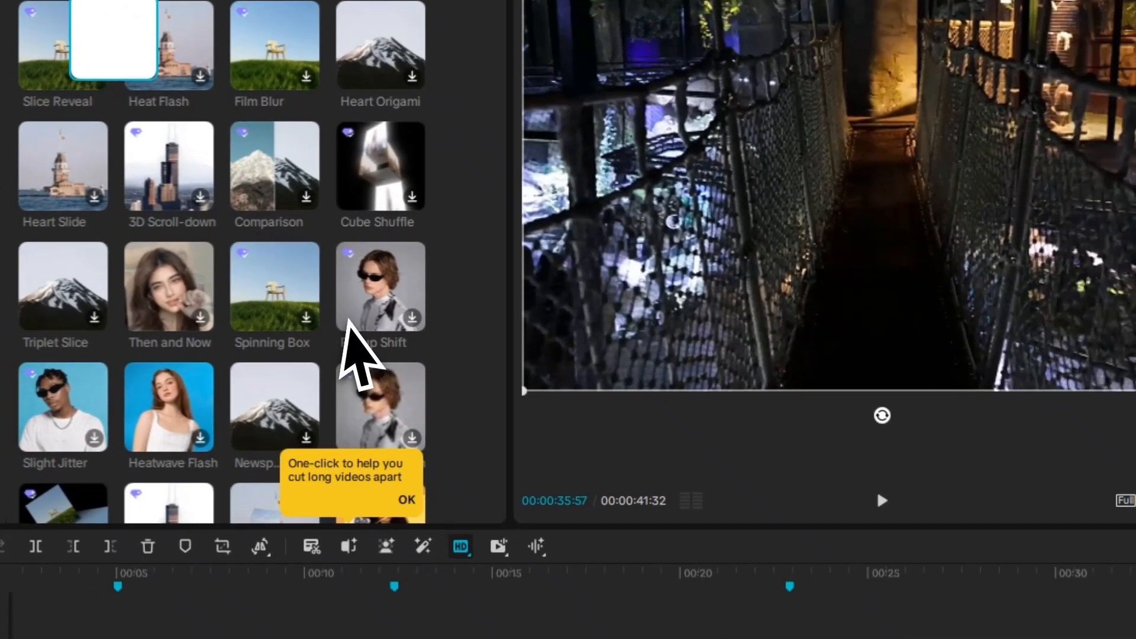
- Apply a transition from the library between 1.mp4 and the following clip on the main track
{"action": "left_click_drag", "start_coordinate": [346, 320], "coordinate": [1135, 638]}
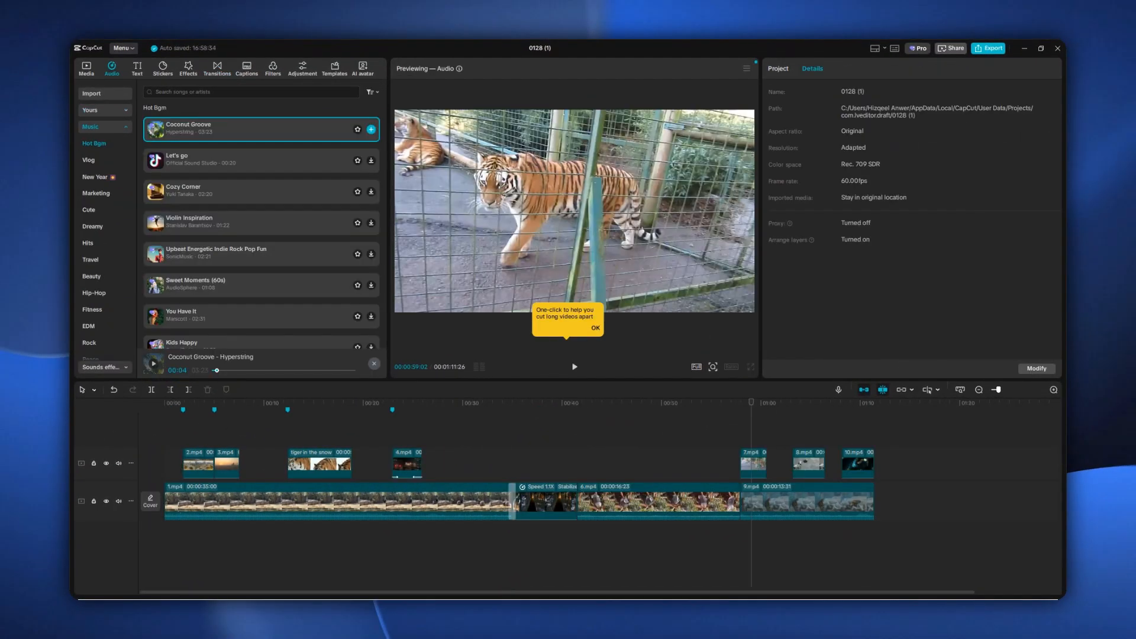
- Add the Coconut Groove song as background music beneath the main video track, starting at the beginning
{"action": "left_click_drag", "start_coordinate": [174, 284], "coordinate": [177, 533]}
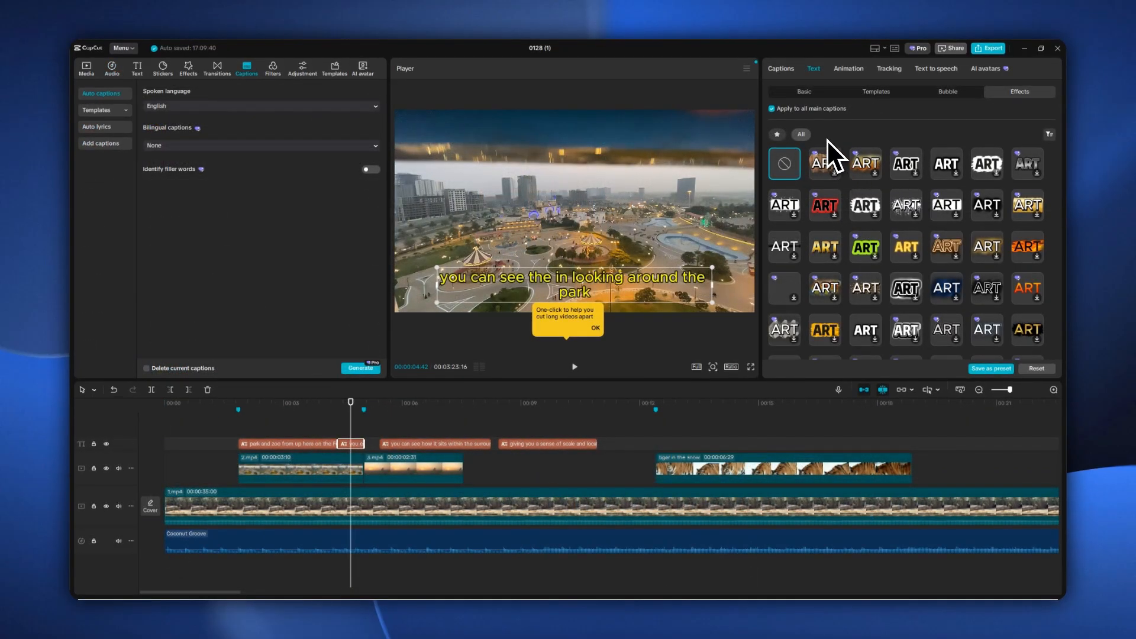
{"action": "left_click", "coordinate": [831, 93]}
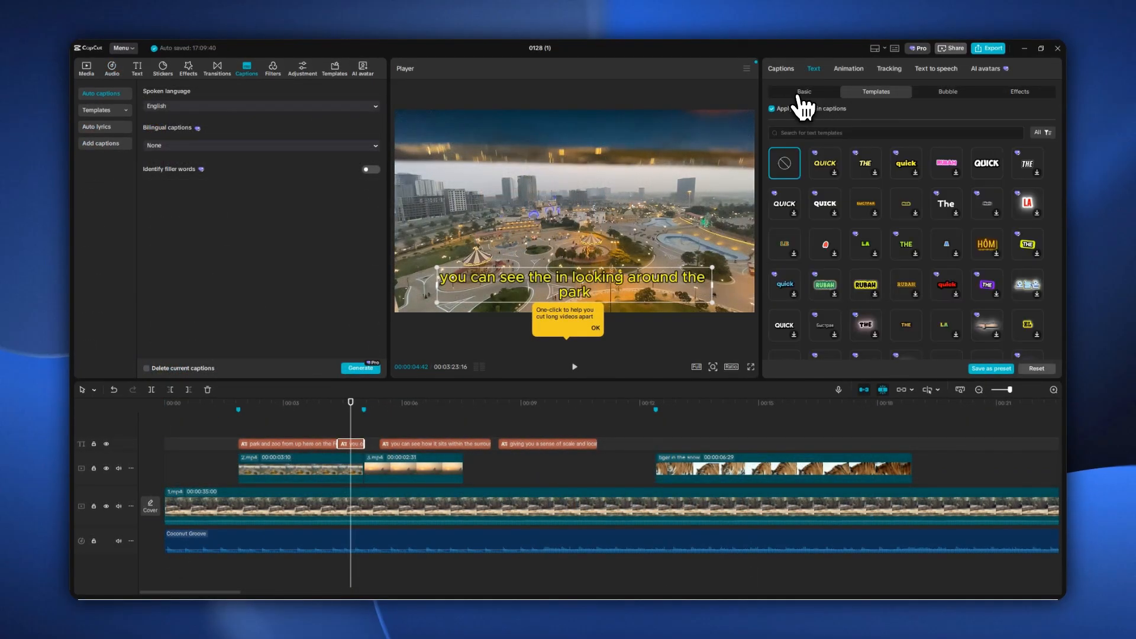
{"action": "left_click", "coordinate": [803, 93]}
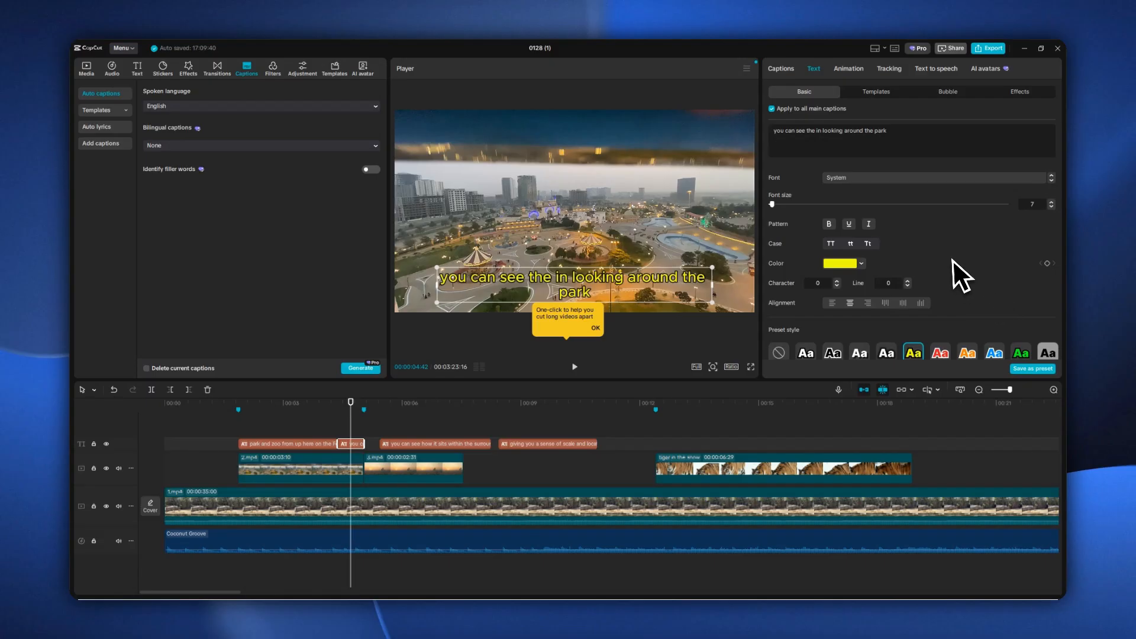
{"action": "left_click", "coordinate": [842, 72]}
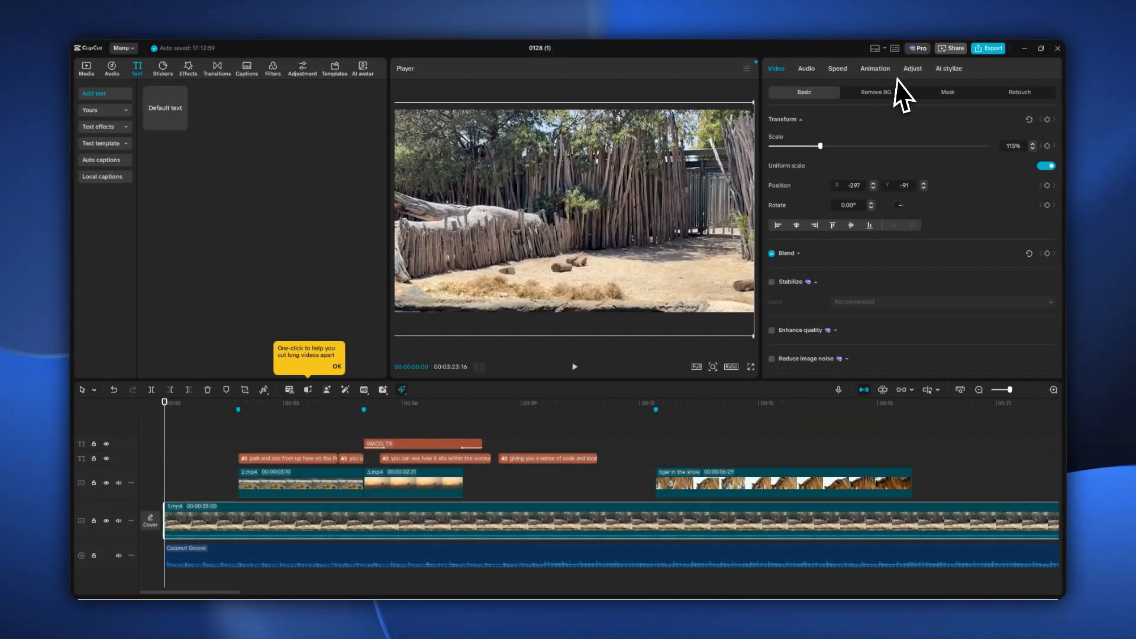
- Show the lightness adjustment settings of the 1.mp4 clip, including exposure and contrast
{"action": "left_click", "coordinate": [908, 72]}
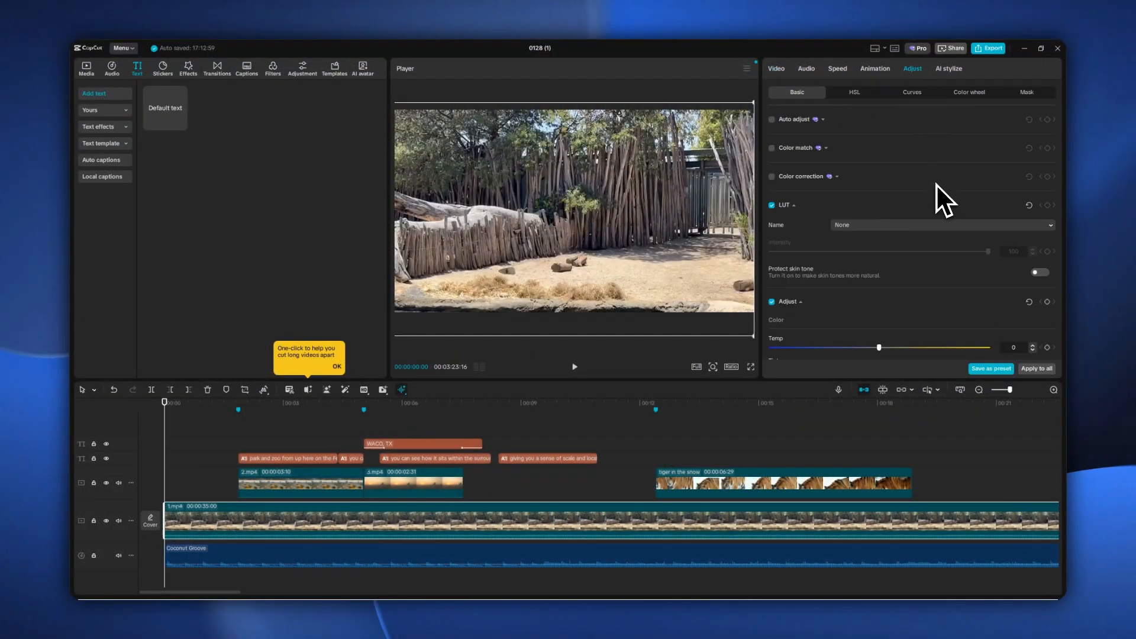
{"action": "scroll", "coordinate": [945, 201], "scroll_direction": "down", "scroll_amount": 6}
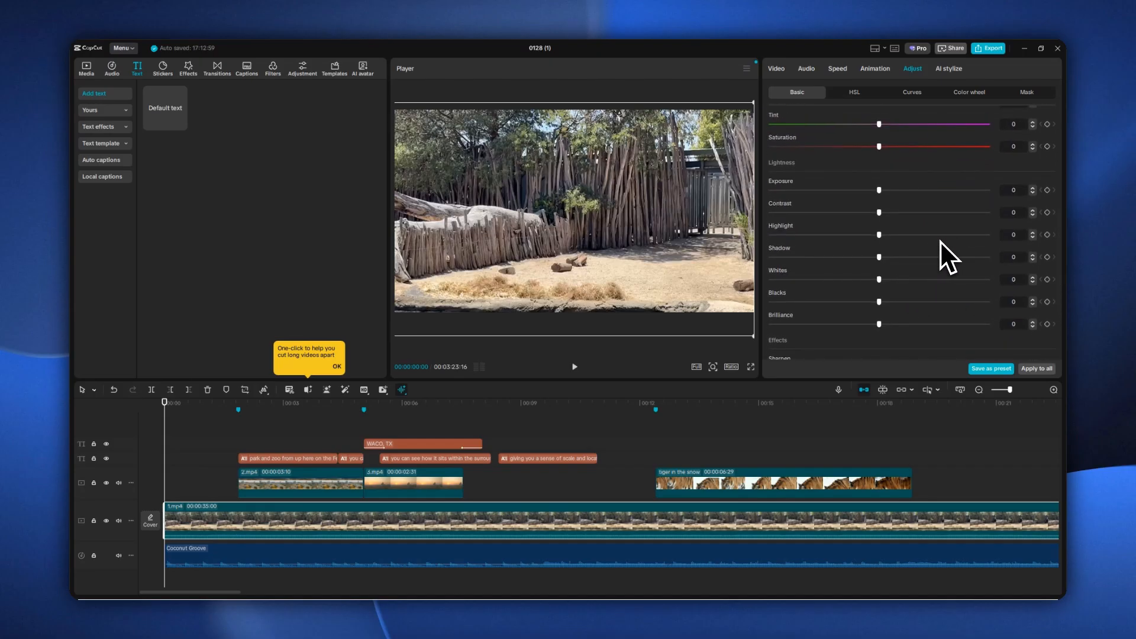
{"action": "scroll", "coordinate": [916, 191], "scroll_direction": "up", "scroll_amount": 1}
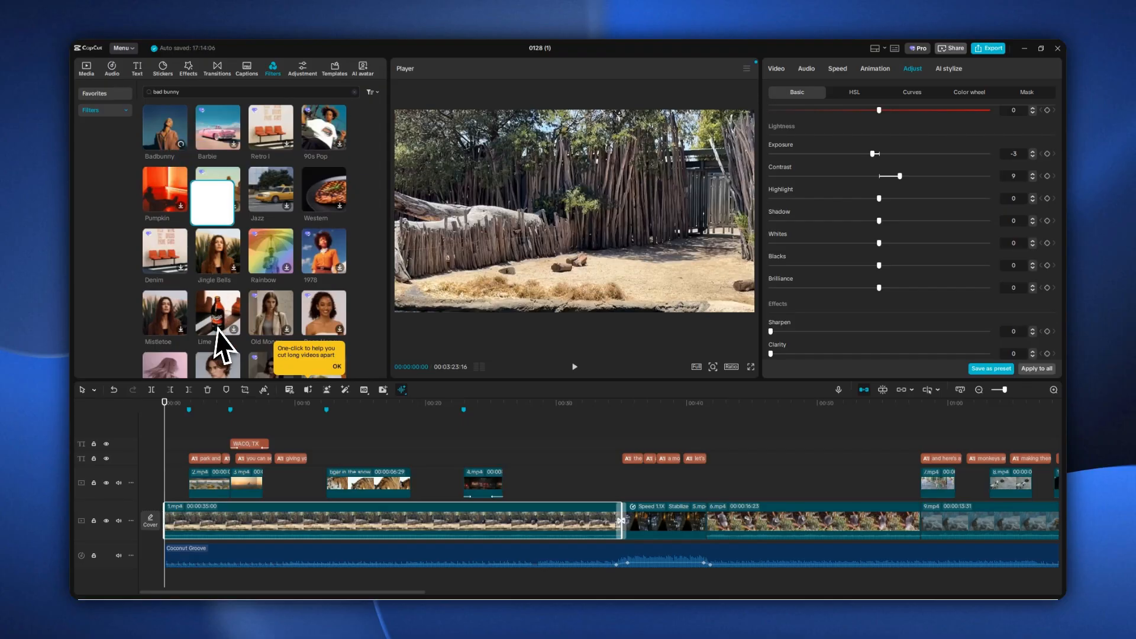
- Place the Badbunny filter at the start of the timeline over the 1.mp4 clip
{"action": "left_click_drag", "start_coordinate": [213, 503], "coordinate": [203, 531]}
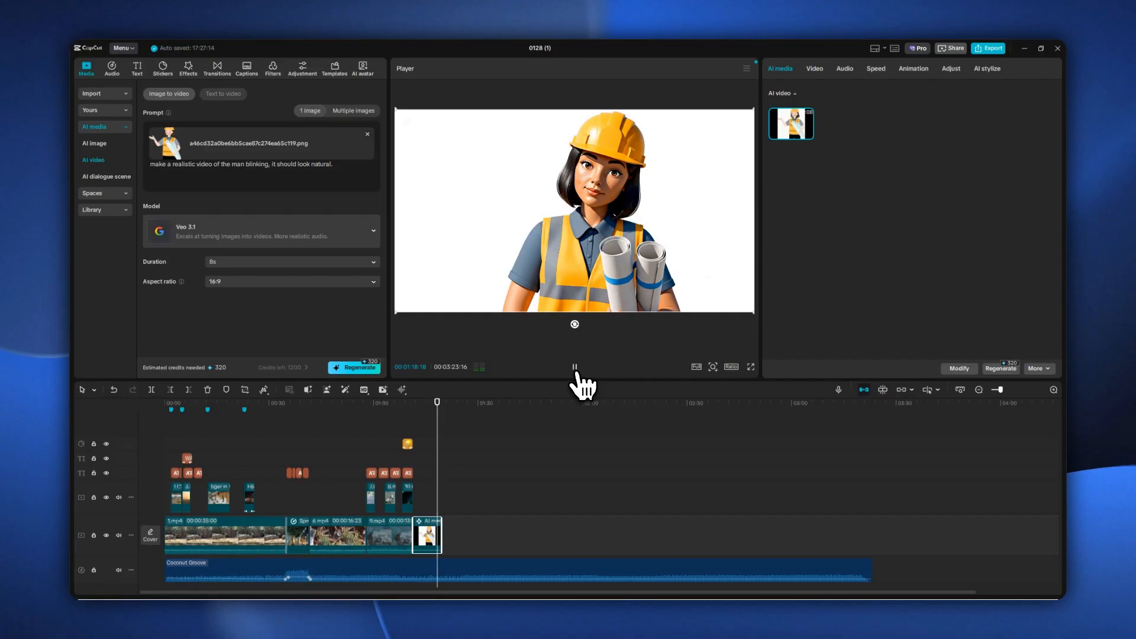
- Preview the AI-generated clip at the end of the main track
{"action": "left_click", "coordinate": [575, 370]}
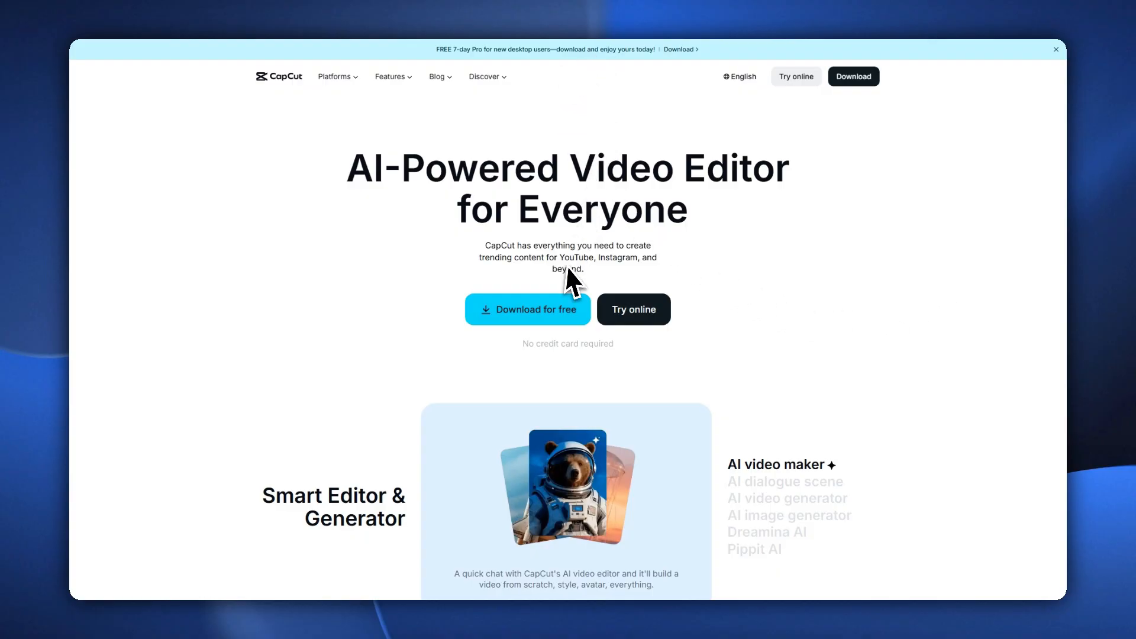
- On the CapCut website, start signing up by e-mail and submit the account's e-mail address
{"action": "left_click", "coordinate": [503, 332]}
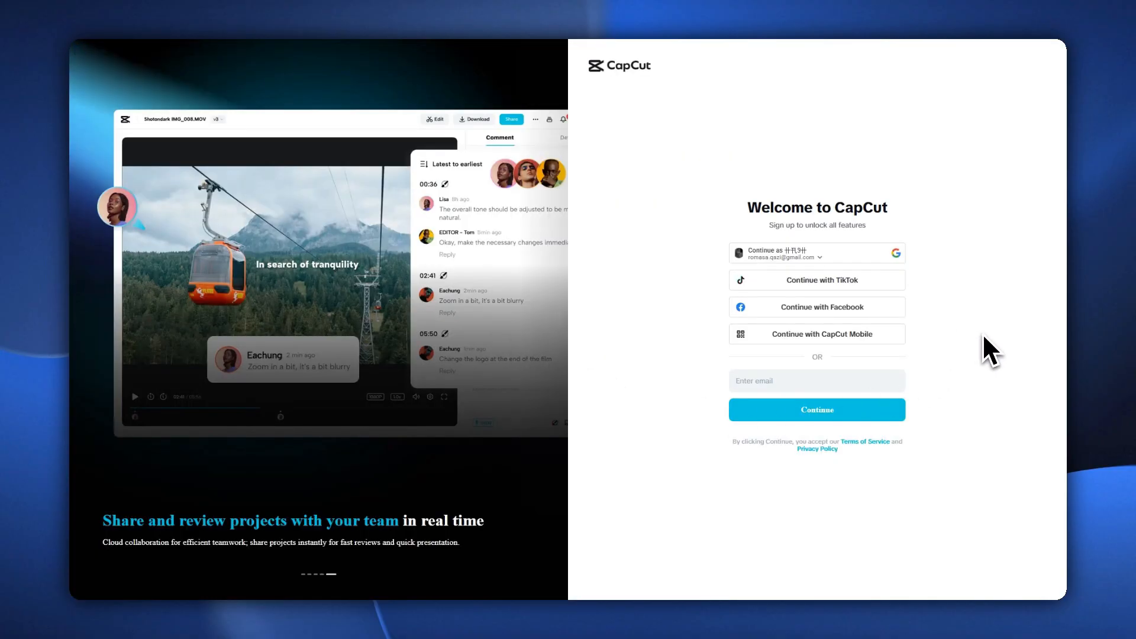
{"action": "left_click", "coordinate": [839, 381]}
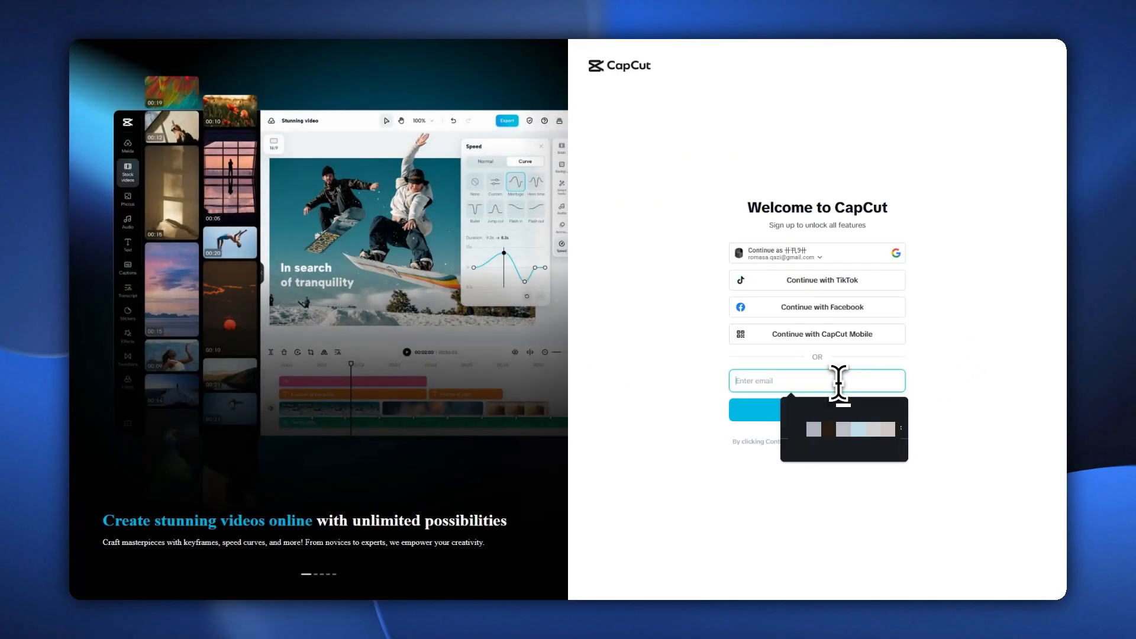
{"action": "left_click", "coordinate": [796, 428]}
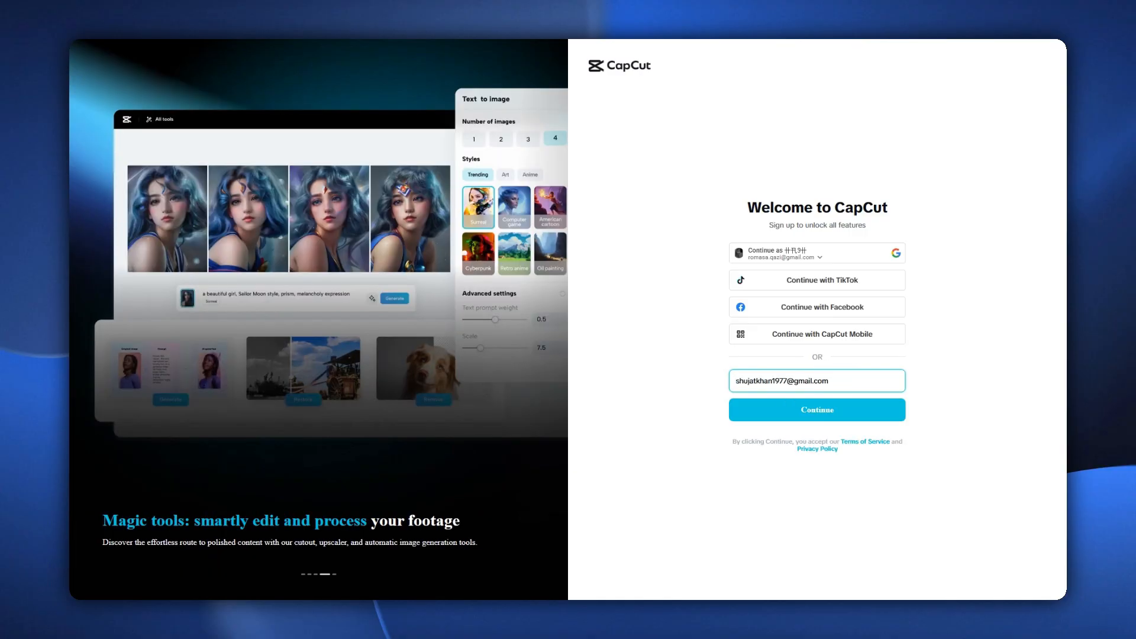
{"action": "left_click", "coordinate": [831, 412]}
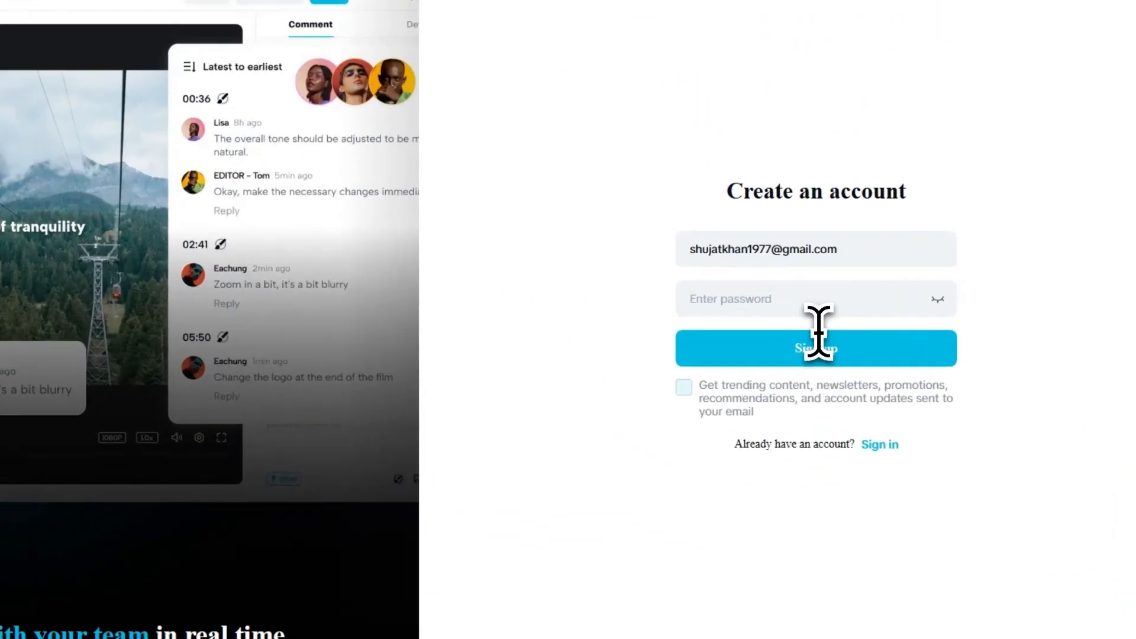
- Enter the account password, then open CapCut with the default space settings
{"action": "left_click", "coordinate": [817, 310]}
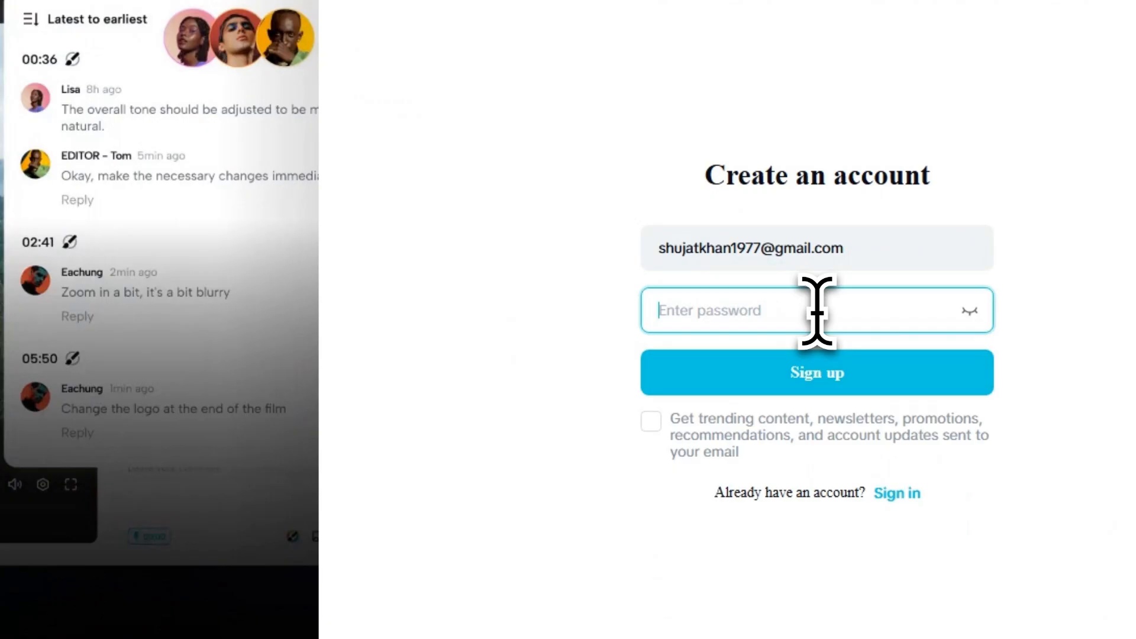
{"action": "type", "text": "a"}
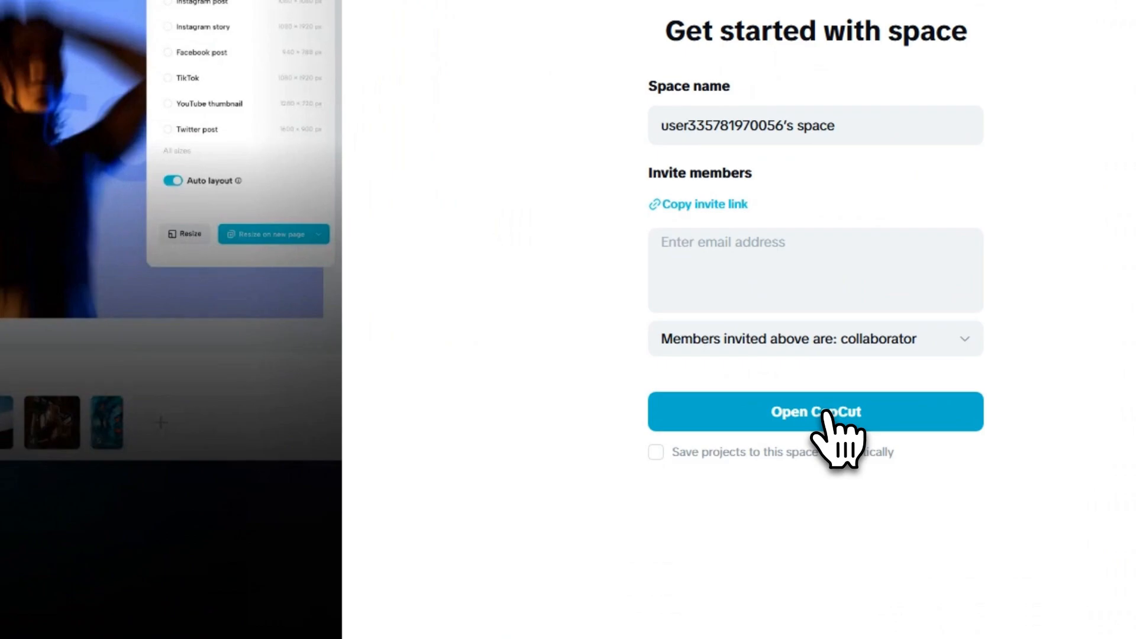
{"action": "left_click", "coordinate": [825, 413]}
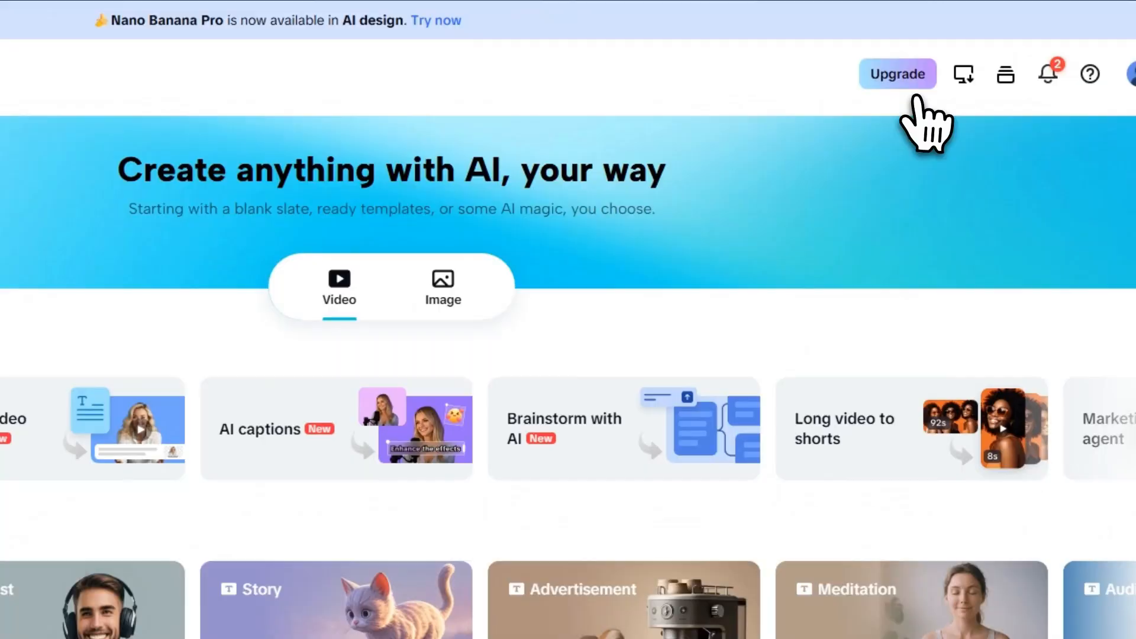
- View the Pro plans and go to the checkout for the monthly free trial
{"action": "left_click", "coordinate": [904, 78]}
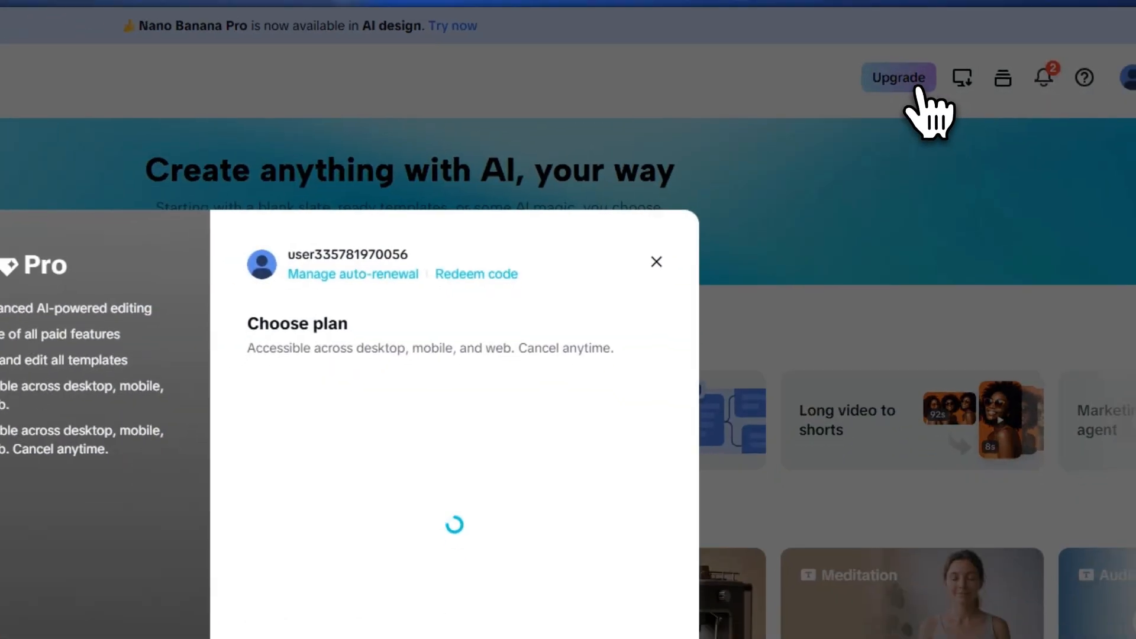
{"action": "scroll", "coordinate": [697, 319], "scroll_direction": "down", "scroll_amount": 1}
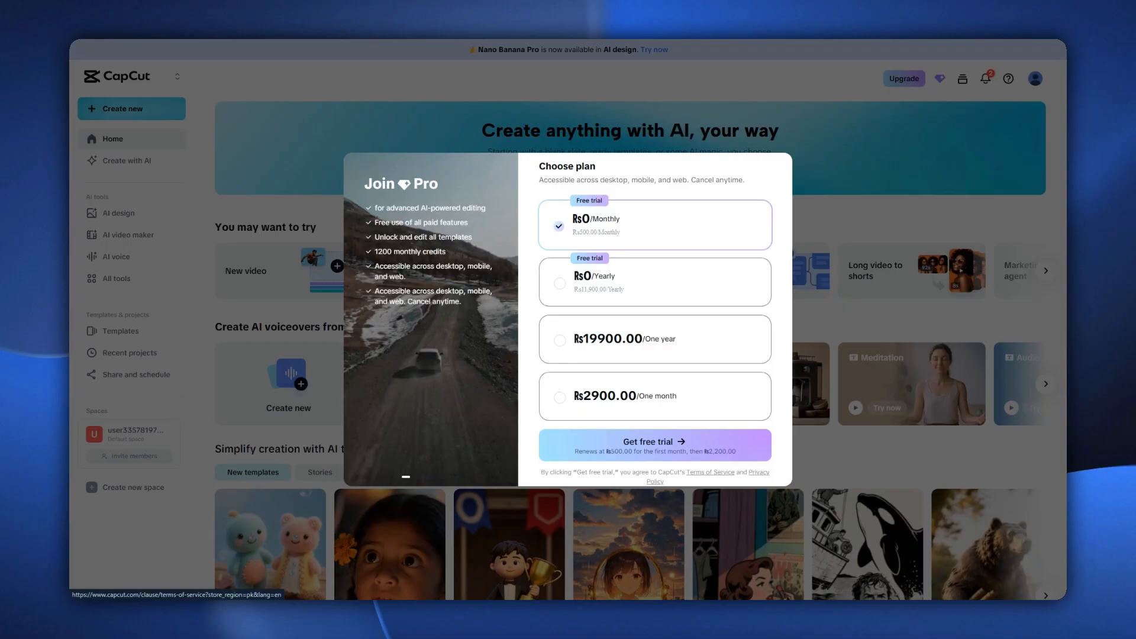
{"action": "left_click", "coordinate": [680, 453]}
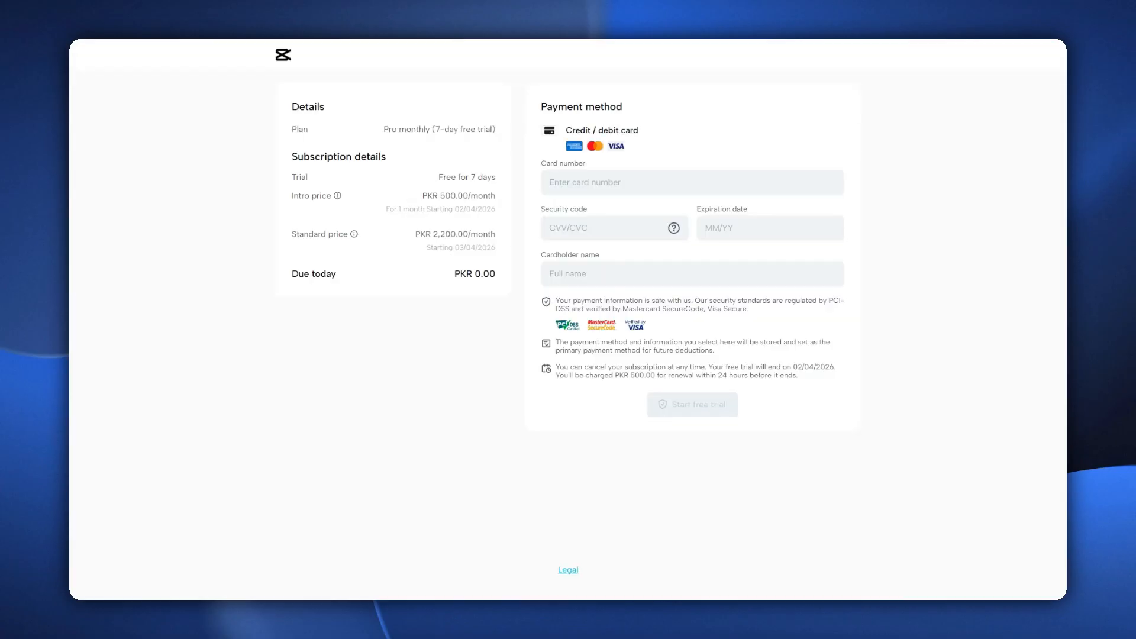
- Close the free-trial checkout page and return to the plan selection
{"action": "key", "text": "ctrl+w"}
{"action": "left_click", "coordinate": [549, 183]}
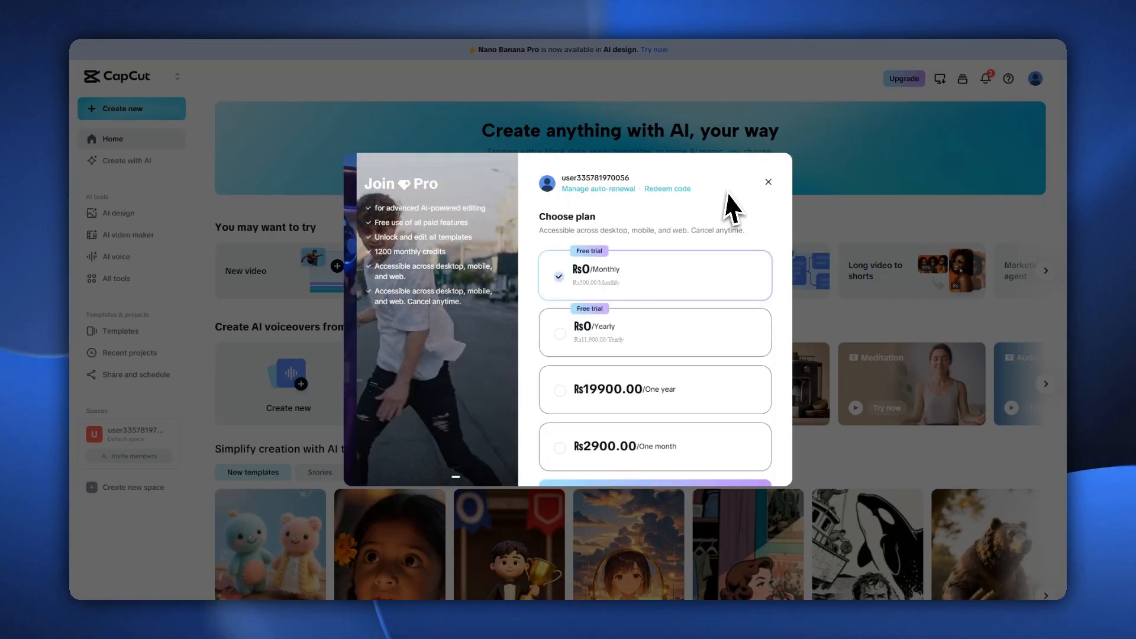
- Close the Pro plan selection and download the desktop version of CapCut
{"action": "left_click", "coordinate": [768, 182]}
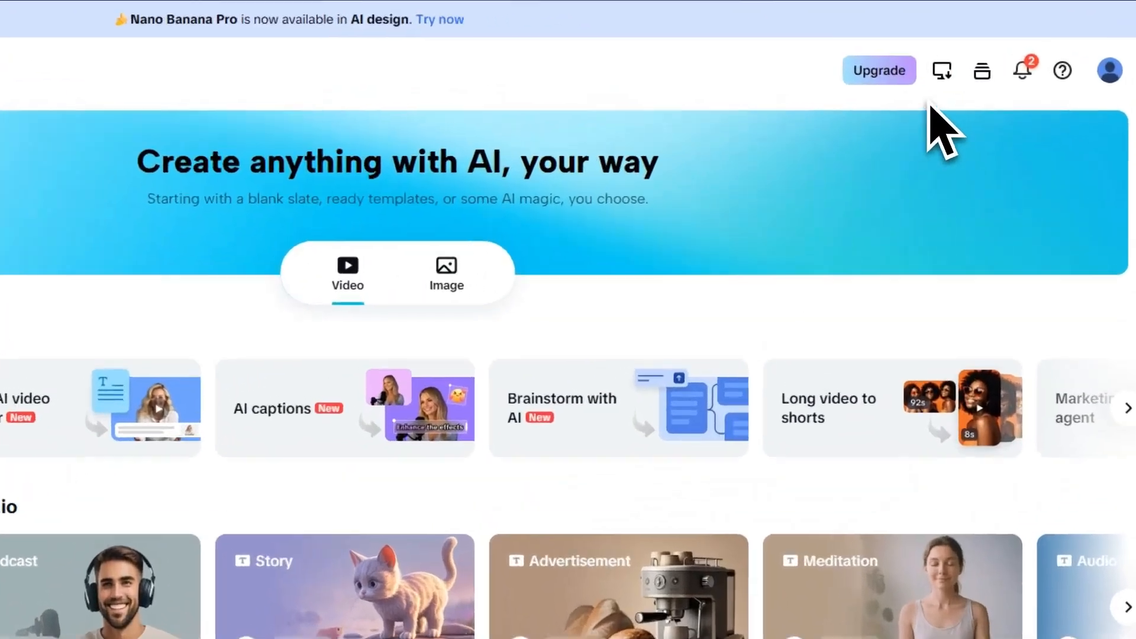
{"action": "mouse_move", "coordinate": [940, 88]}
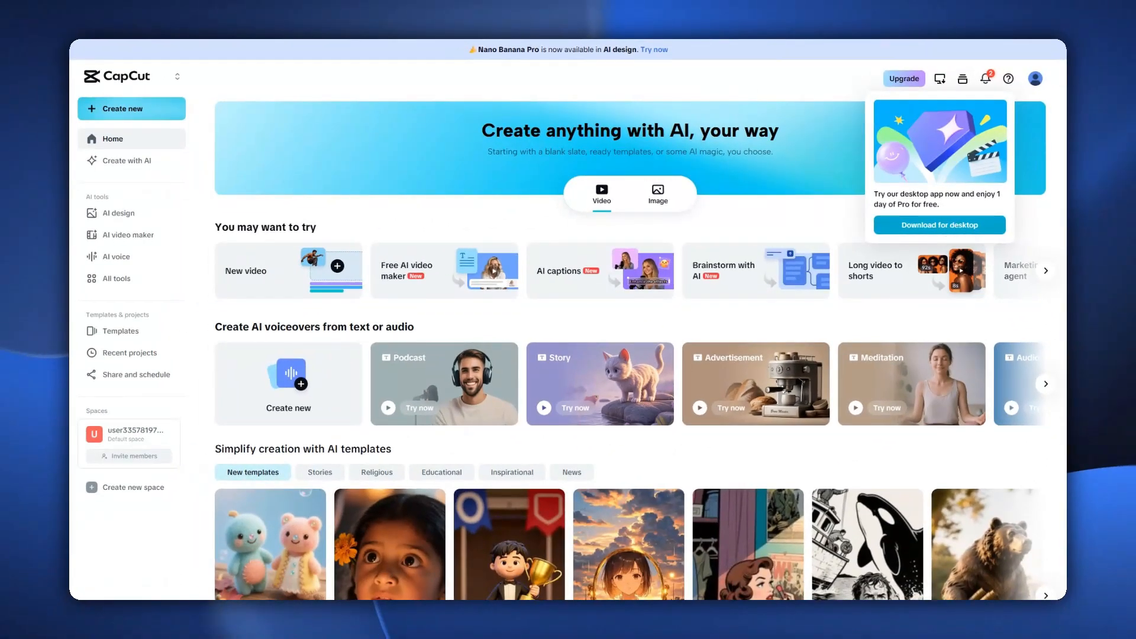
{"action": "left_click", "coordinate": [949, 226]}
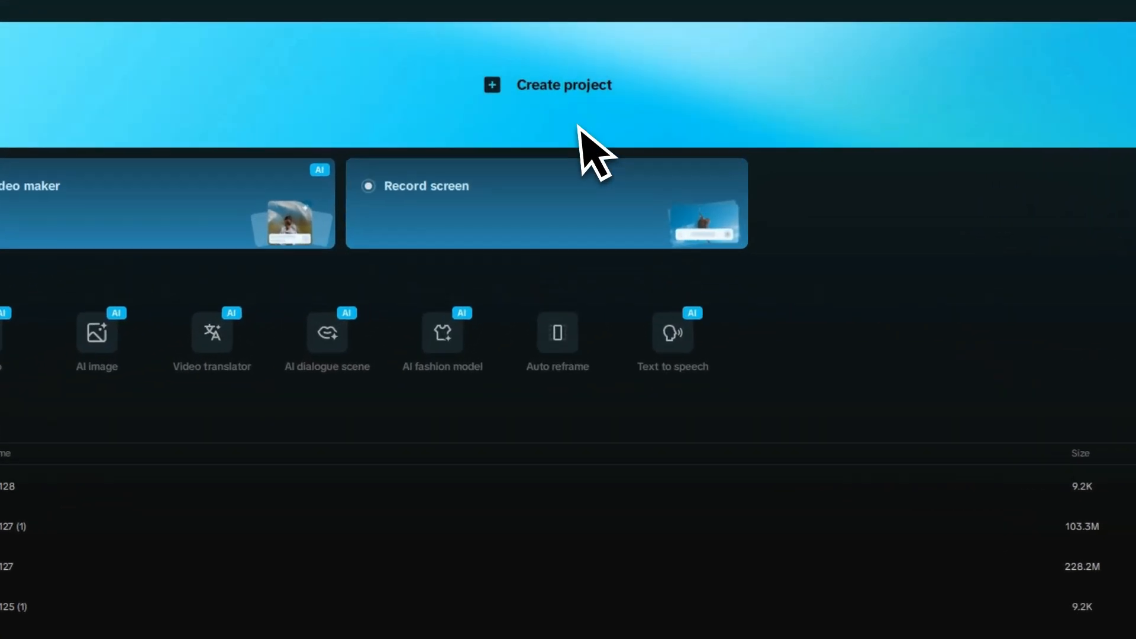
- Create a new project in the CapCut desktop app and review the available workspace layouts
{"action": "left_click", "coordinate": [579, 124]}
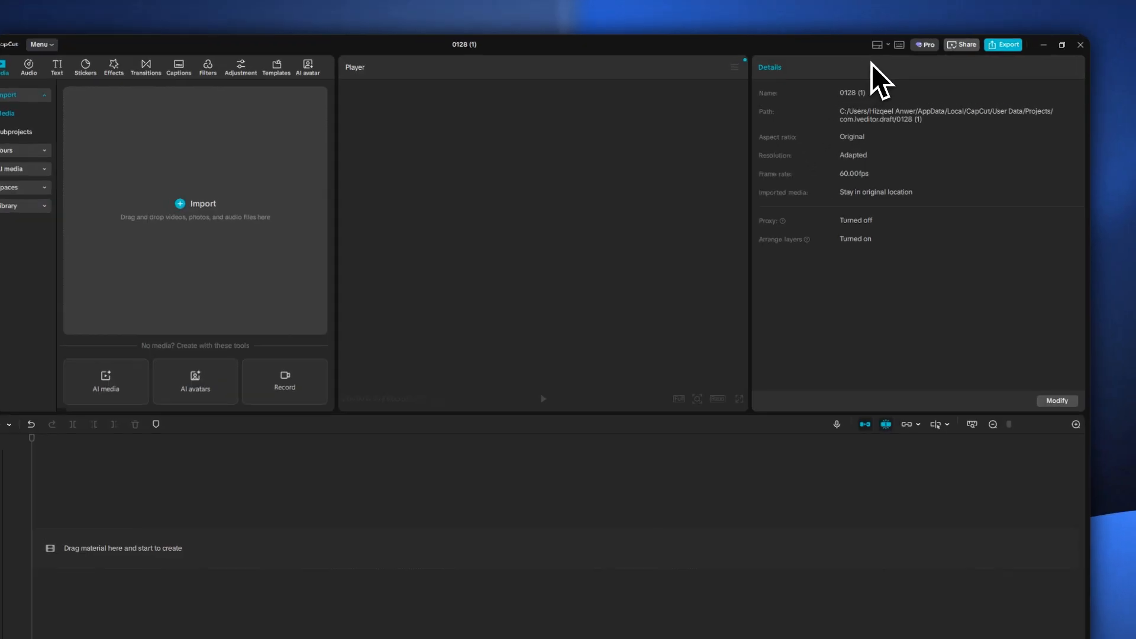
{"action": "left_click", "coordinate": [873, 51]}
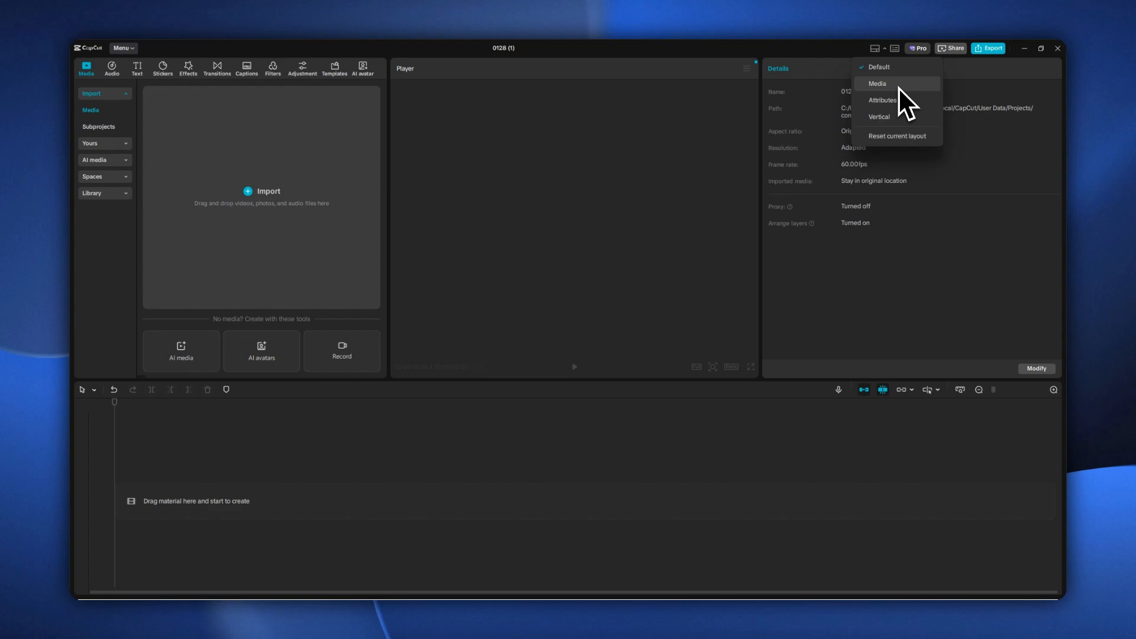
{"action": "left_click", "coordinate": [603, 243]}
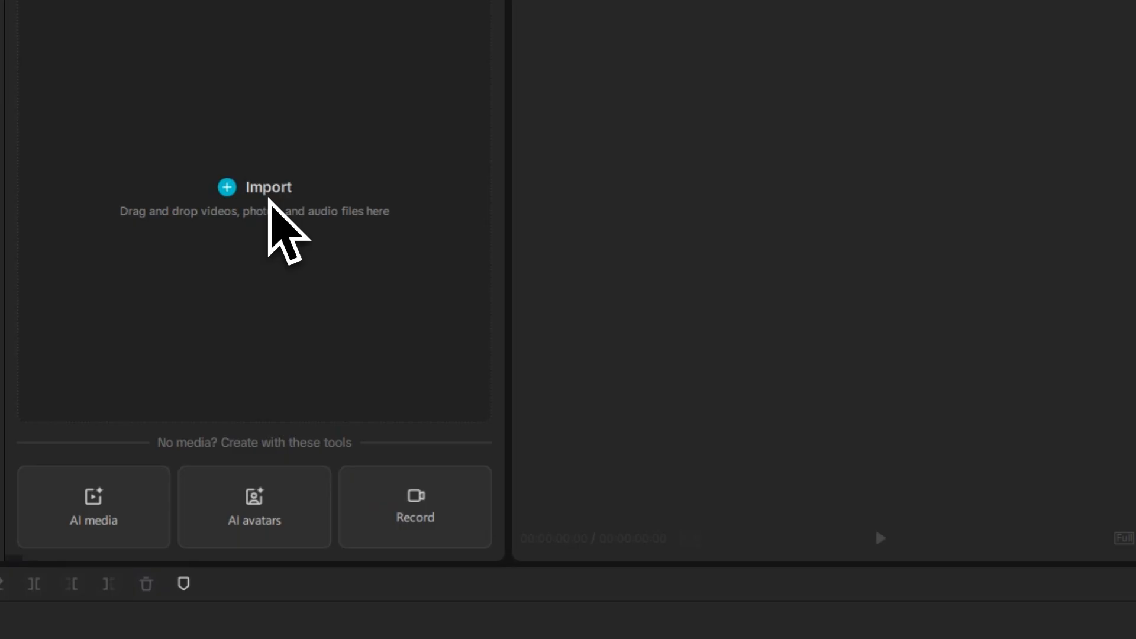
- Import video 1 from the clips folder and place it at the start of the timeline
{"action": "left_click", "coordinate": [267, 192]}
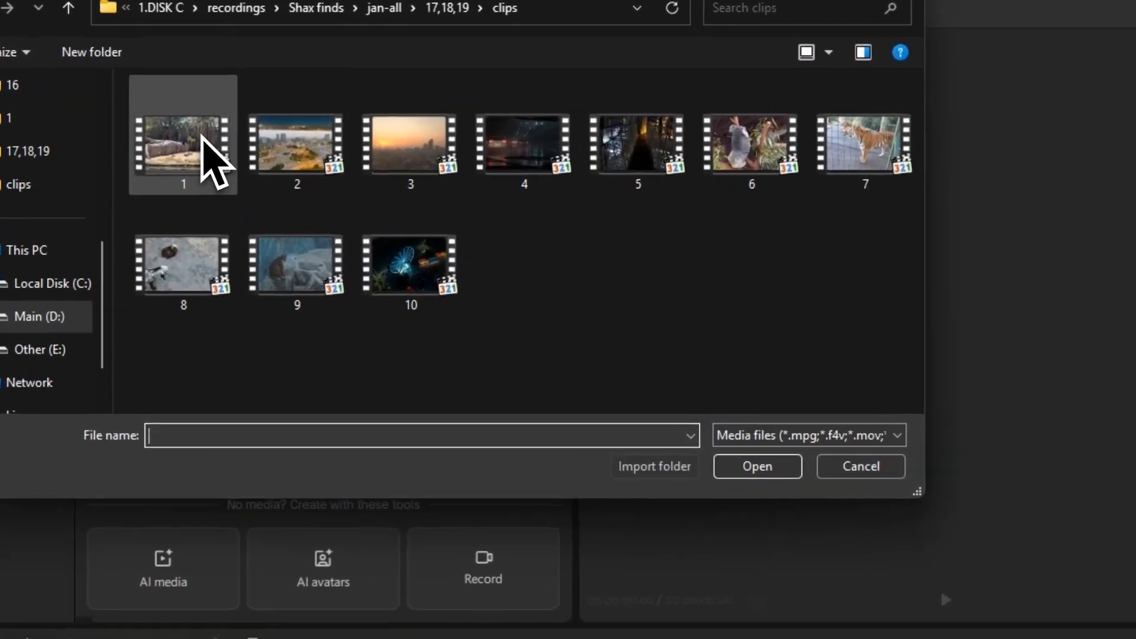
{"action": "double_click", "coordinate": [191, 139]}
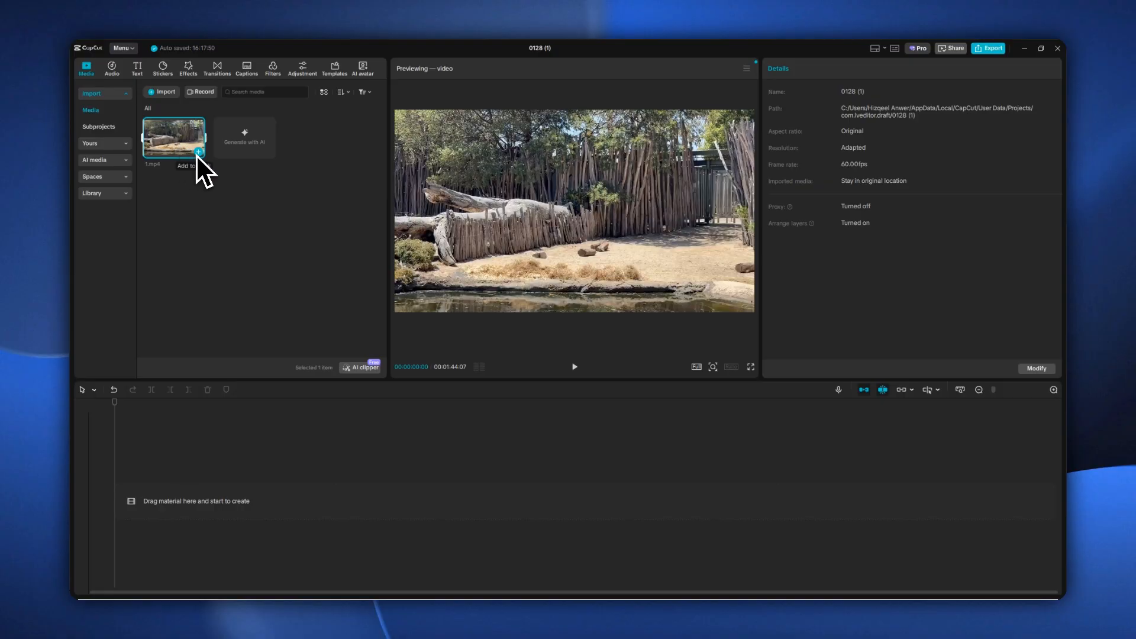
{"action": "left_click_drag", "start_coordinate": [158, 119], "coordinate": [165, 469]}
{"action": "left_click_drag", "start_coordinate": [168, 145], "coordinate": [163, 485]}
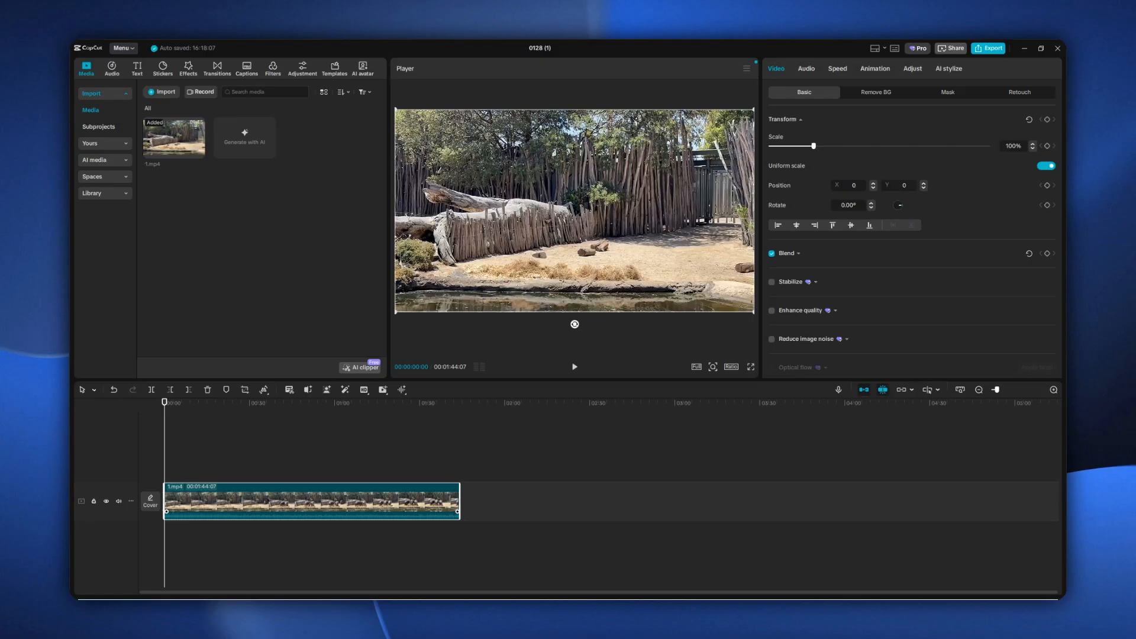
- Place the playhead at about 00:01:34 and examine the clip at different timeline zoom levels
{"action": "left_click", "coordinate": [431, 476]}
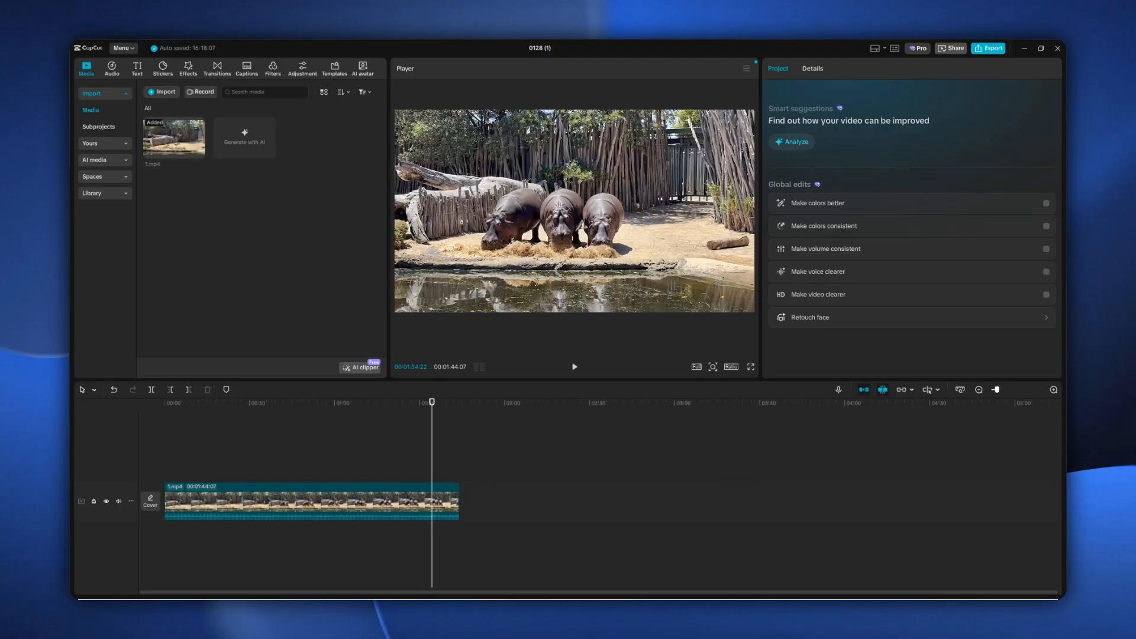
{"action": "key", "text": "ctrl+equal"}
{"action": "key", "text": "ctrl+equal"}
{"action": "key", "text": "ctrl+equal"}
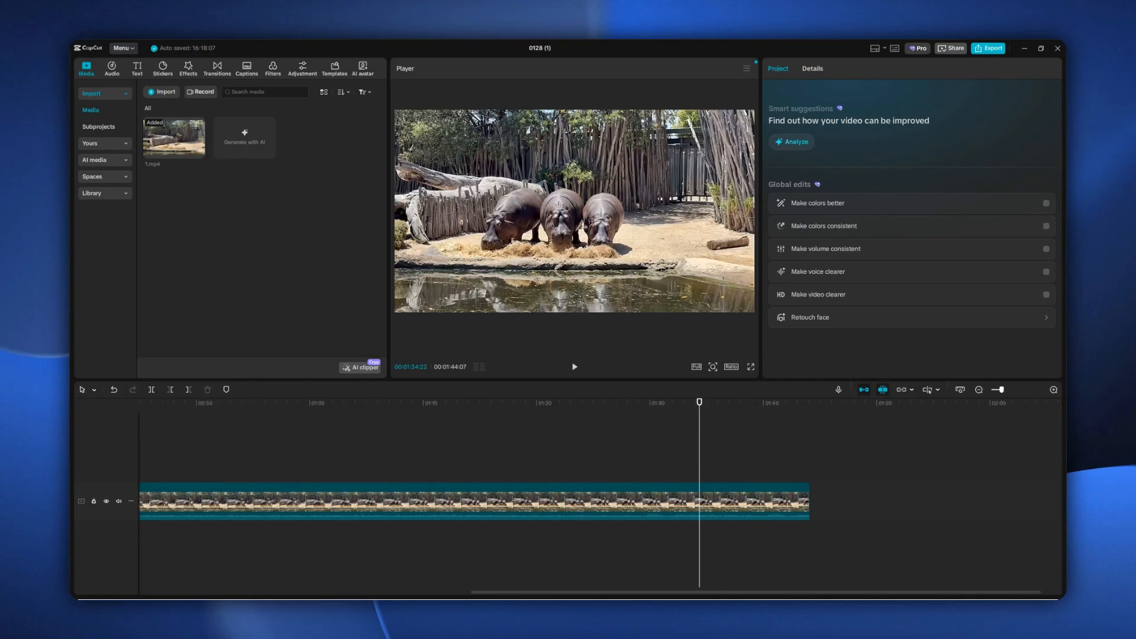
{"action": "key", "text": "ctrl+minus"}
{"action": "key", "text": "ctrl+minus"}
{"action": "key", "text": "ctrl+minus"}
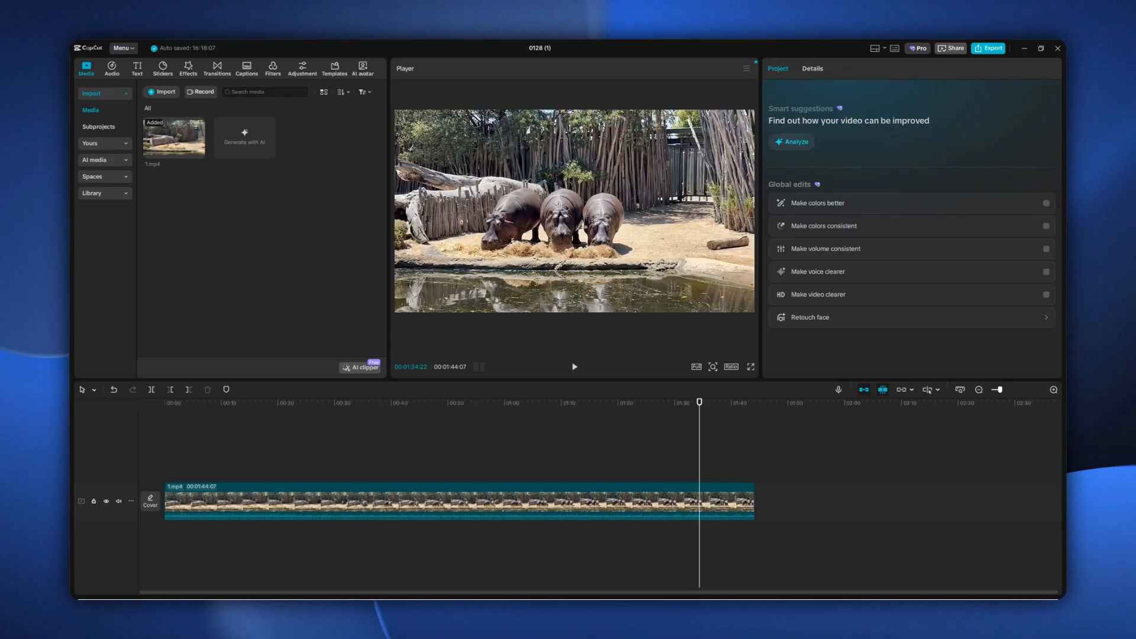
{"action": "scroll", "coordinate": [474, 493], "scroll_direction": "down", "scroll_amount": 3}
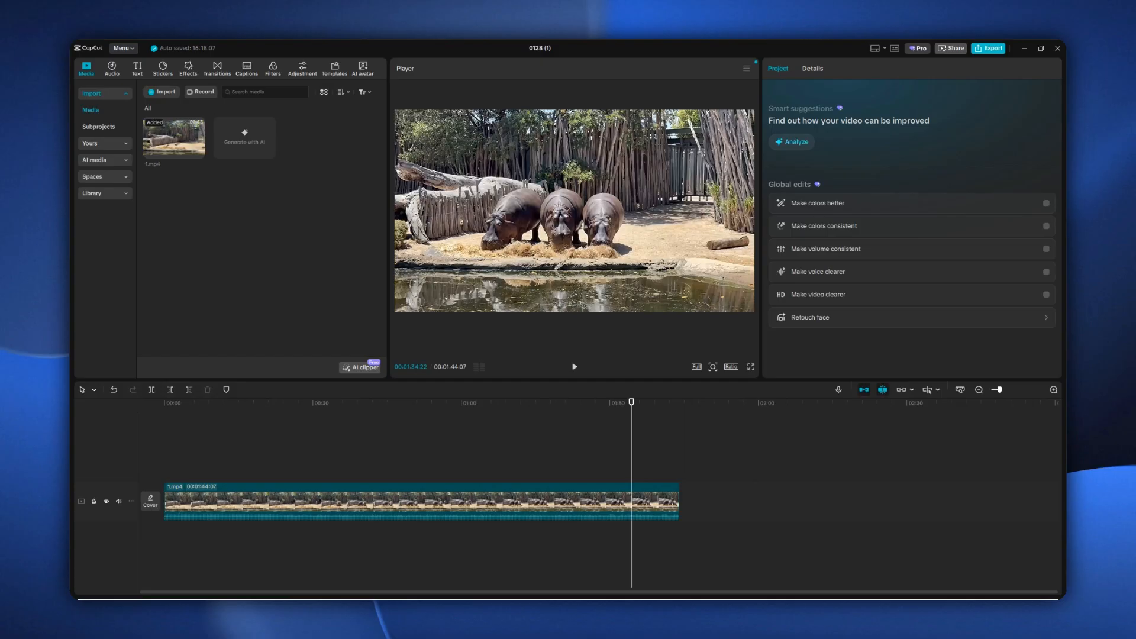
{"action": "scroll", "coordinate": [474, 493], "scroll_direction": "up", "scroll_amount": 4}
{"action": "scroll", "coordinate": [474, 493], "scroll_direction": "down", "scroll_amount": 4}
{"action": "scroll", "coordinate": [474, 493], "scroll_direction": "up", "scroll_amount": 3}
{"action": "scroll", "coordinate": [474, 493], "scroll_direction": "down", "scroll_amount": 2}
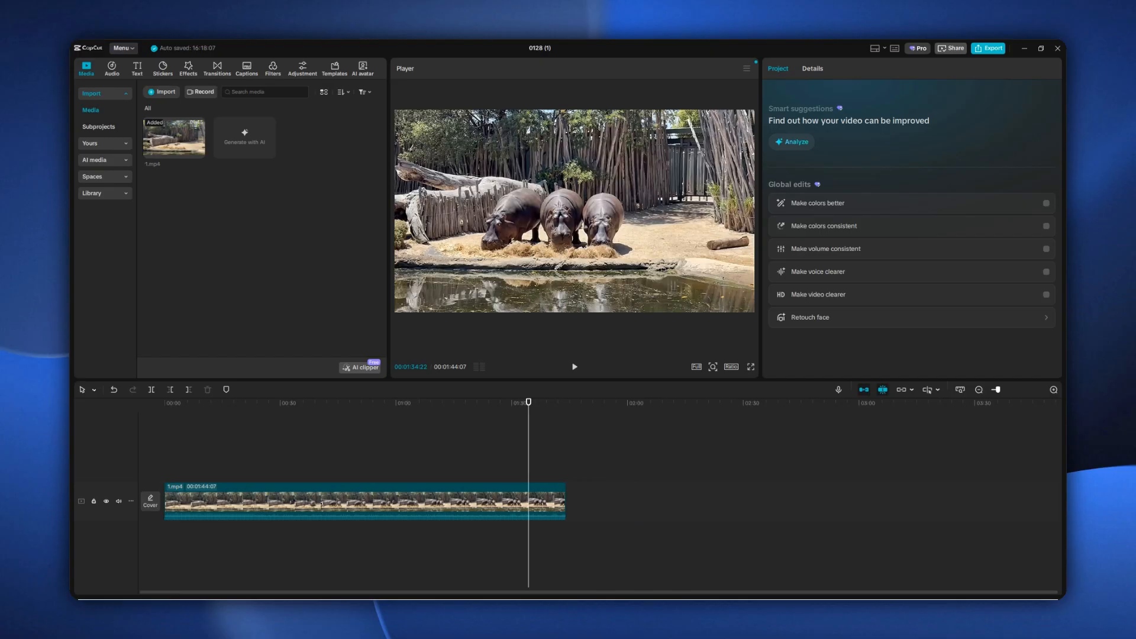
{"action": "scroll", "coordinate": [474, 493], "scroll_direction": "up", "scroll_amount": 2}
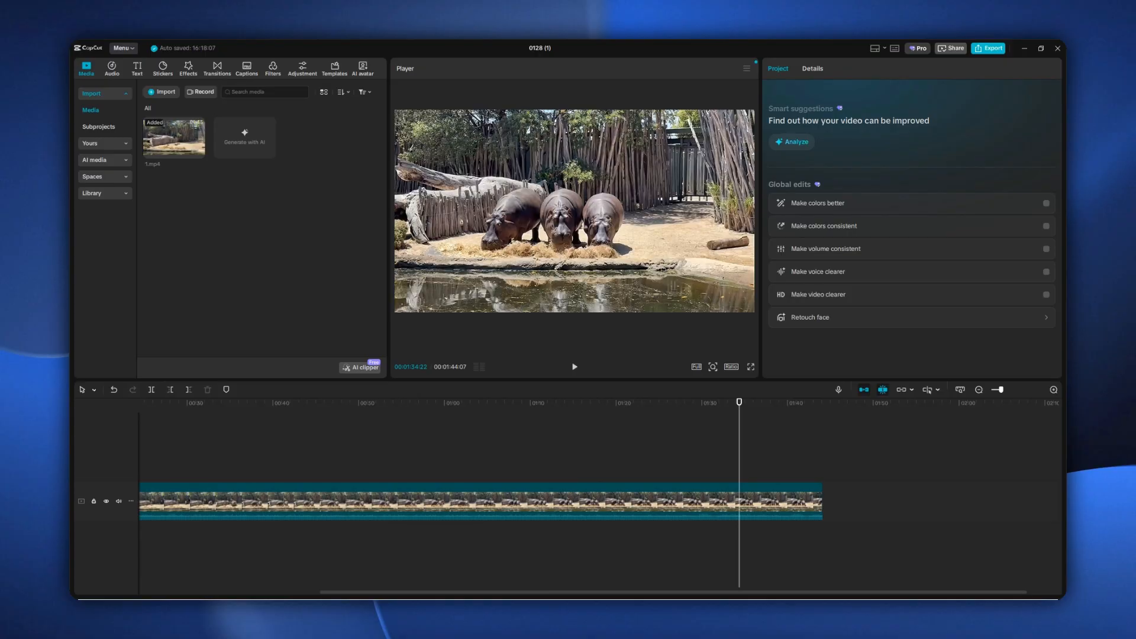
{"action": "scroll", "coordinate": [599, 497], "scroll_direction": "down", "scroll_amount": 3}
{"action": "scroll", "coordinate": [598, 496], "scroll_direction": "up", "scroll_amount": 1}
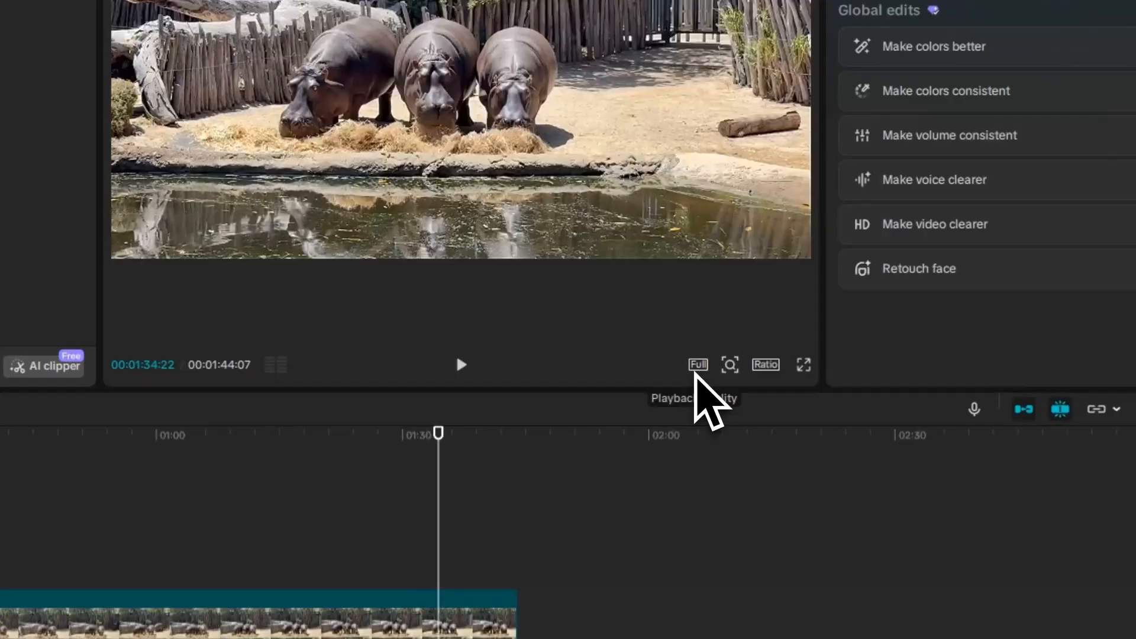
- Review the preview's playback quality choices, keeping Full quality, and look through the available aspect ratios
{"action": "left_click", "coordinate": [697, 367]}
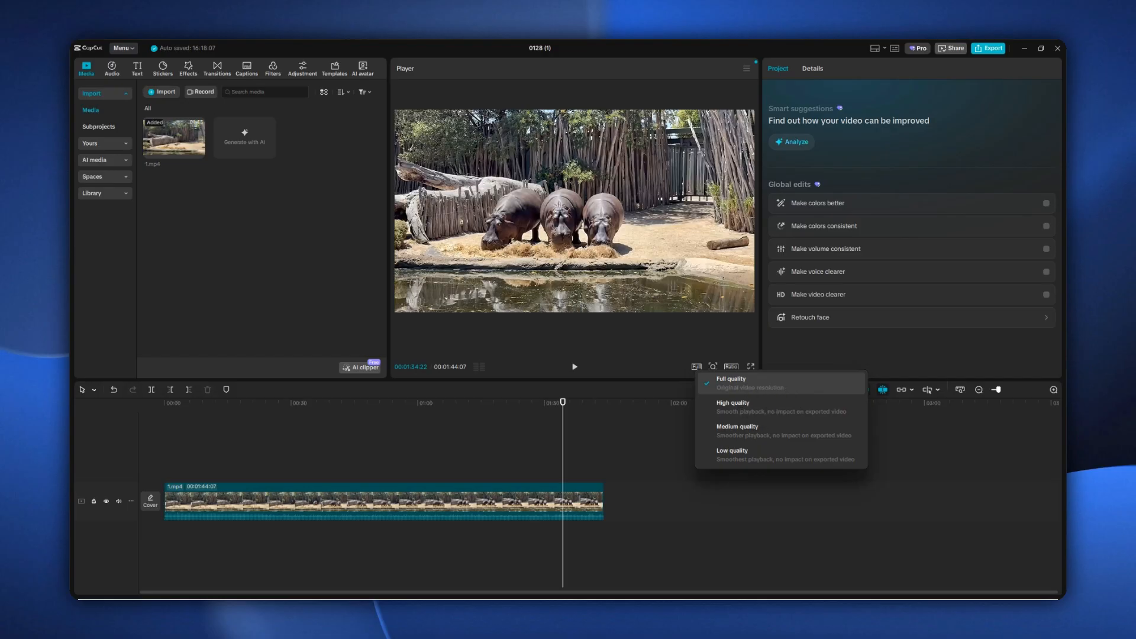
{"action": "left_click", "coordinate": [747, 390]}
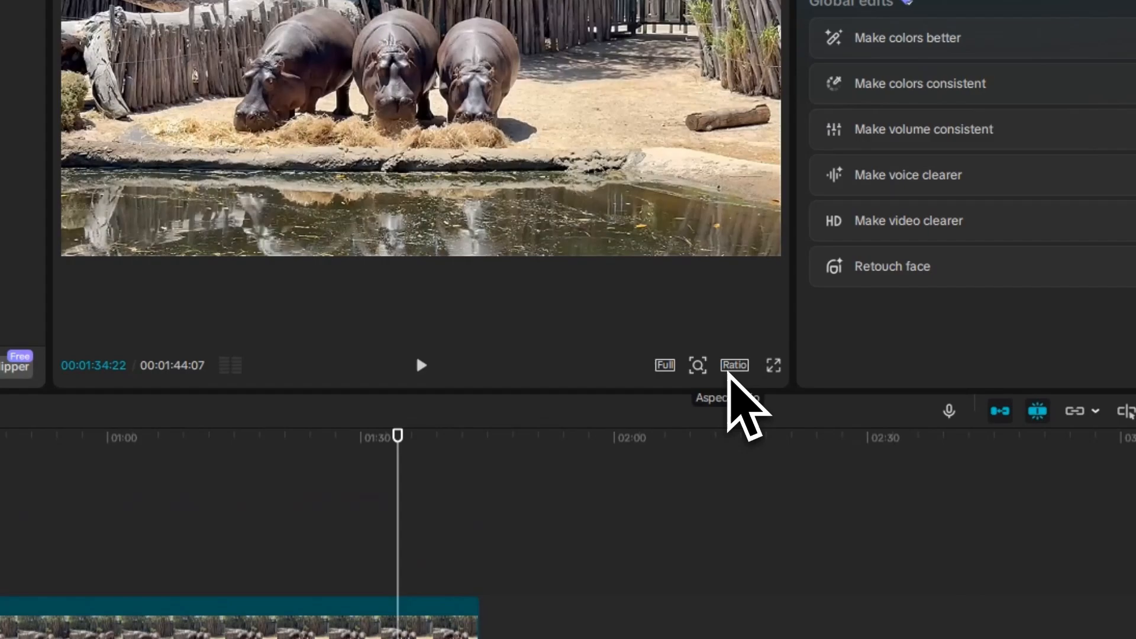
{"action": "left_click", "coordinate": [730, 368]}
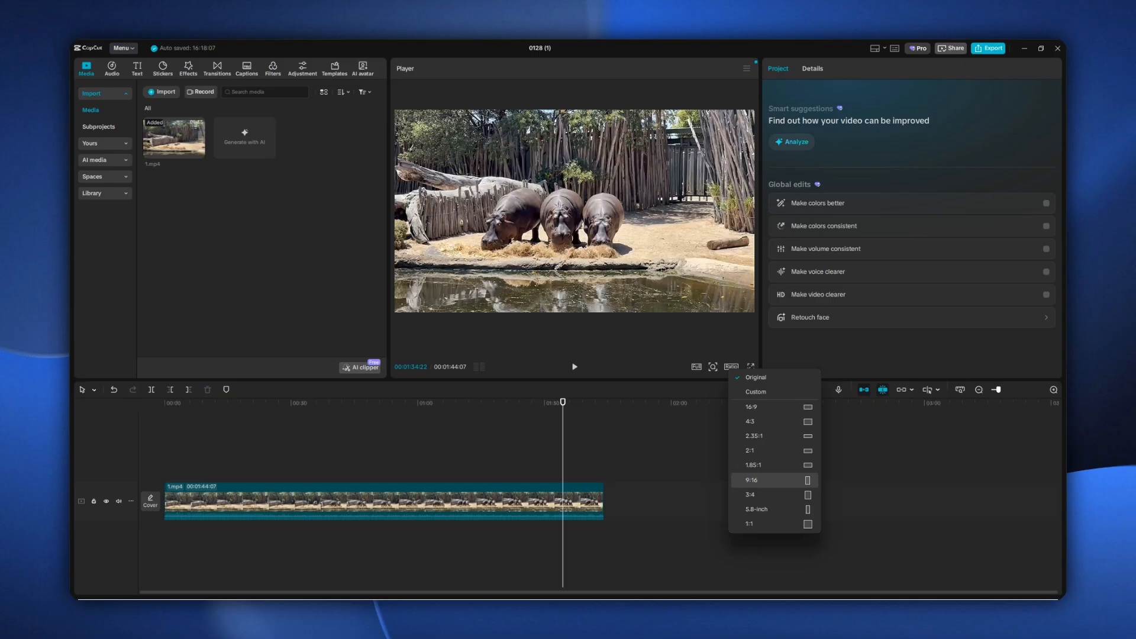
{"action": "left_click", "coordinate": [172, 148]}
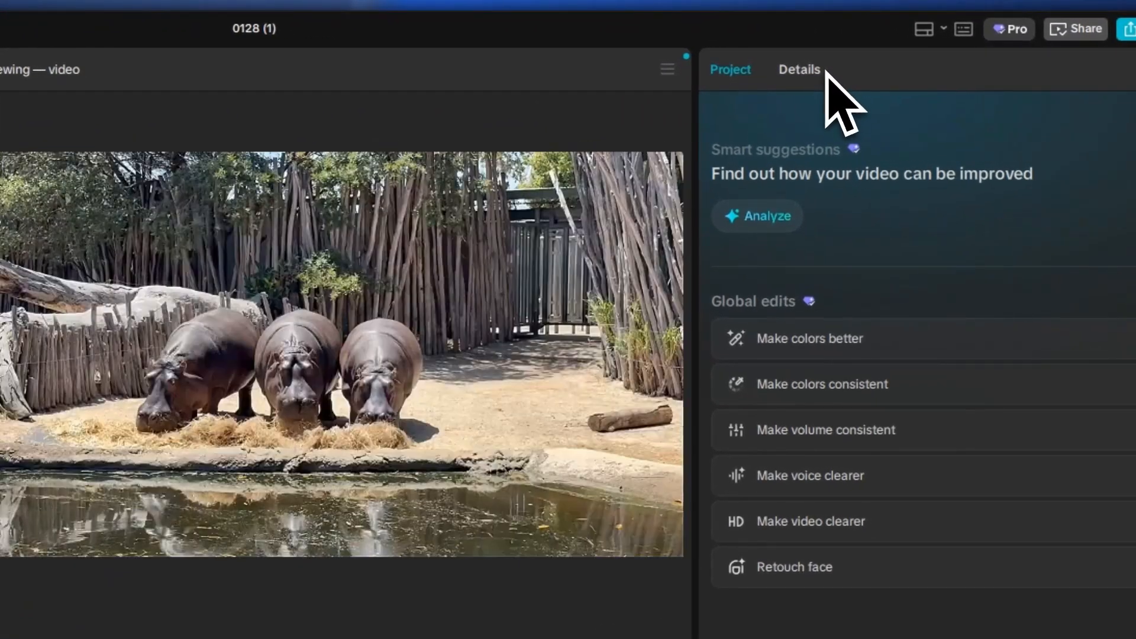
- Review the project settings for aspect ratio, resolution, frame rate and color space, and close them without saving
{"action": "left_click", "coordinate": [812, 65]}
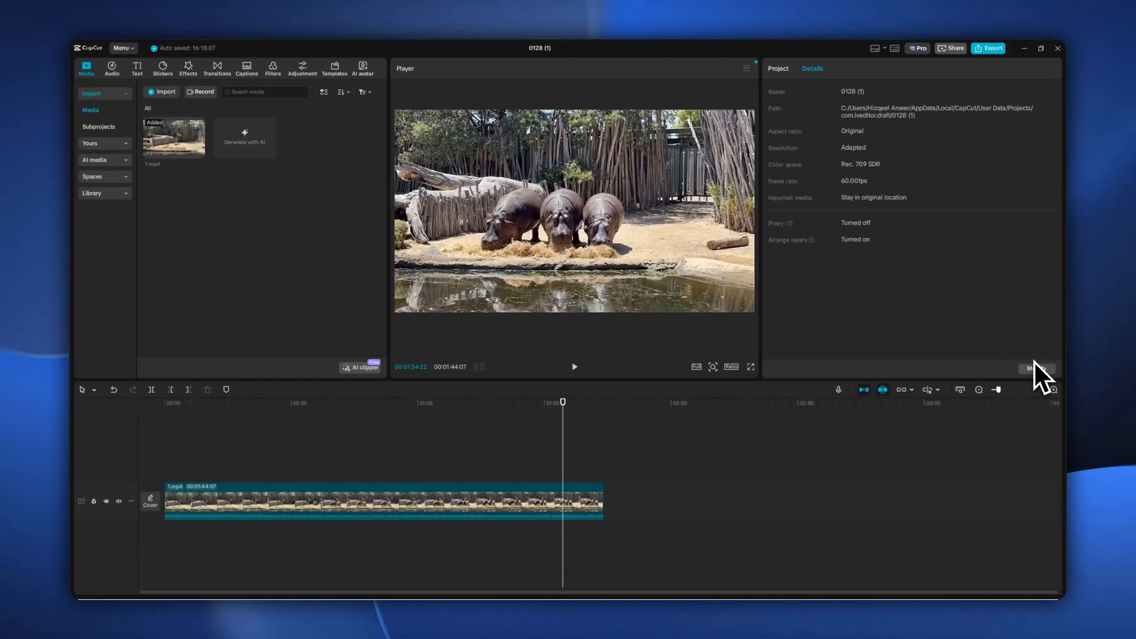
{"action": "left_click", "coordinate": [1035, 368]}
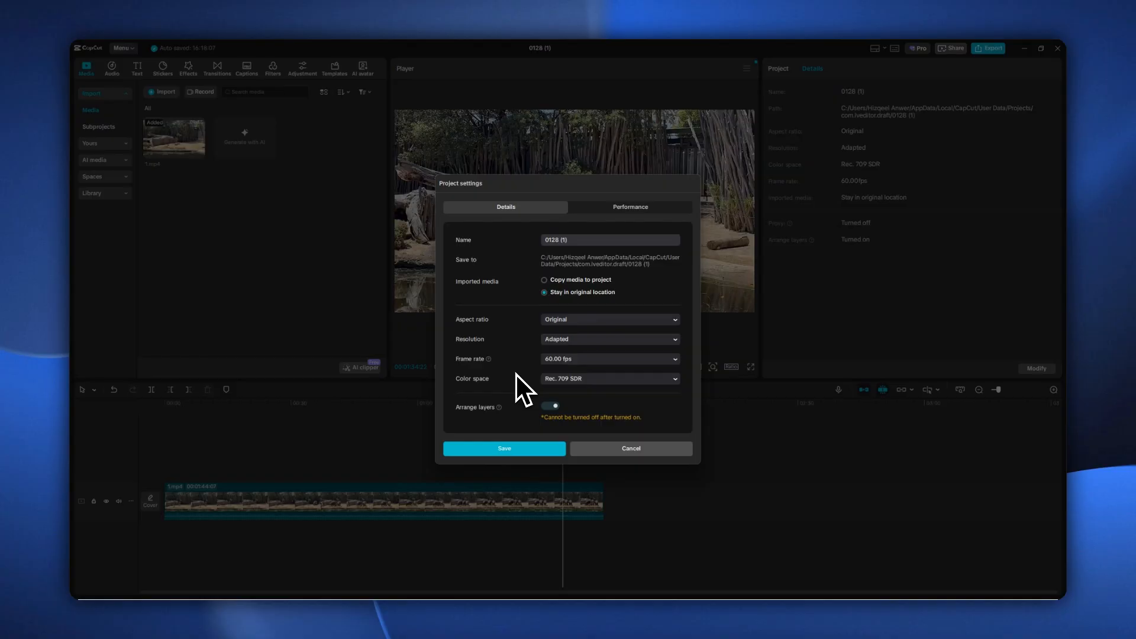
{"action": "left_click", "coordinate": [613, 451]}
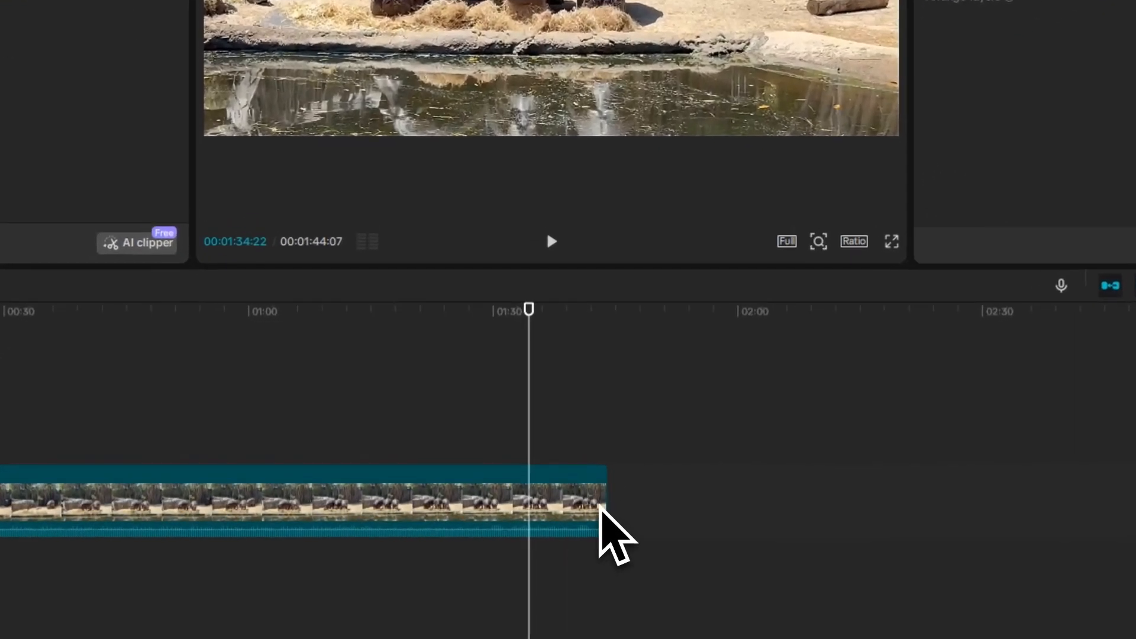
- Trim the end of the timeline clip to a duration of 00:01:27:23 and undo the trim
{"action": "left_click", "coordinate": [604, 505]}
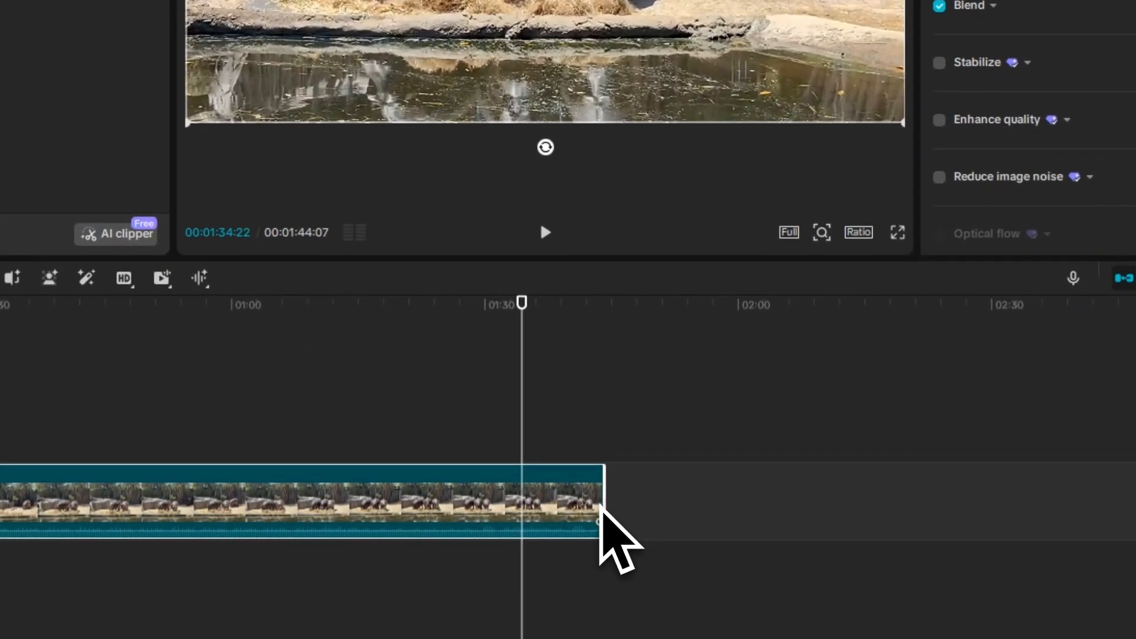
{"action": "left_click_drag", "start_coordinate": [603, 504], "coordinate": [532, 498]}
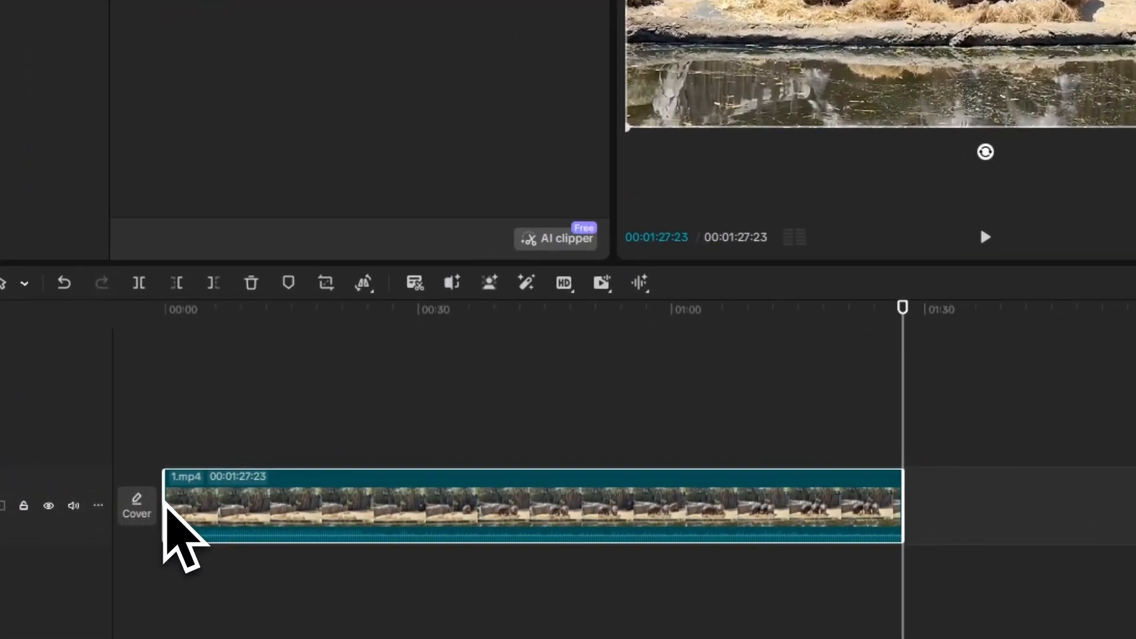
{"action": "mouse_move", "coordinate": [166, 501]}
{"action": "left_mouse_down"}
{"action": "mouse_move", "coordinate": [195, 507]}
{"action": "mouse_move", "coordinate": [162, 502]}
{"action": "left_mouse_up"}
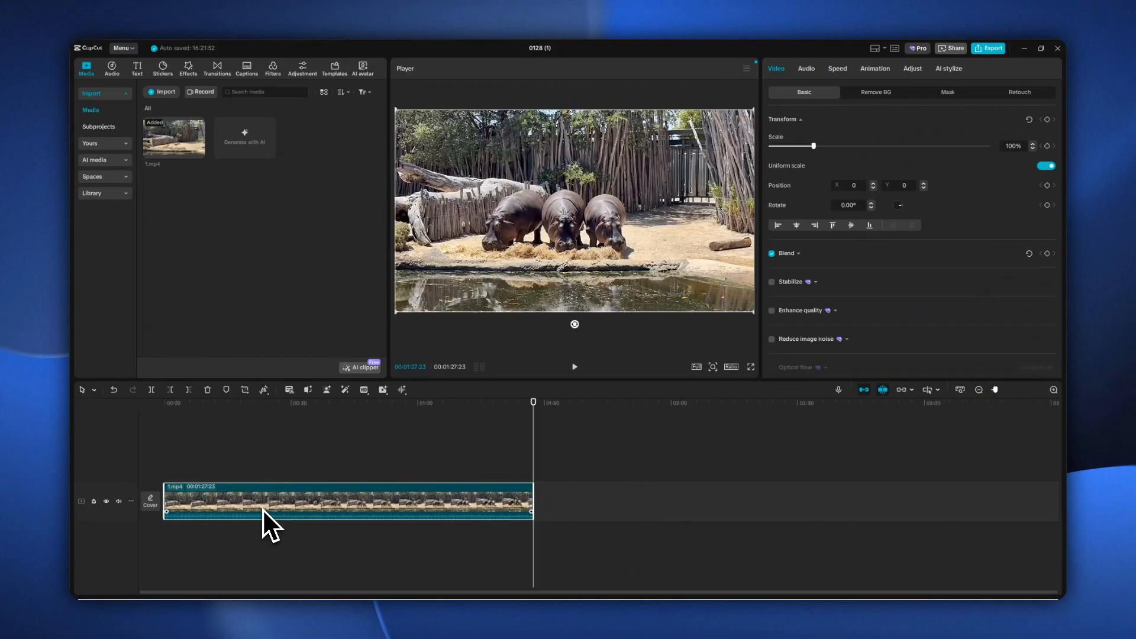
{"action": "key", "text": "ctrl+z"}
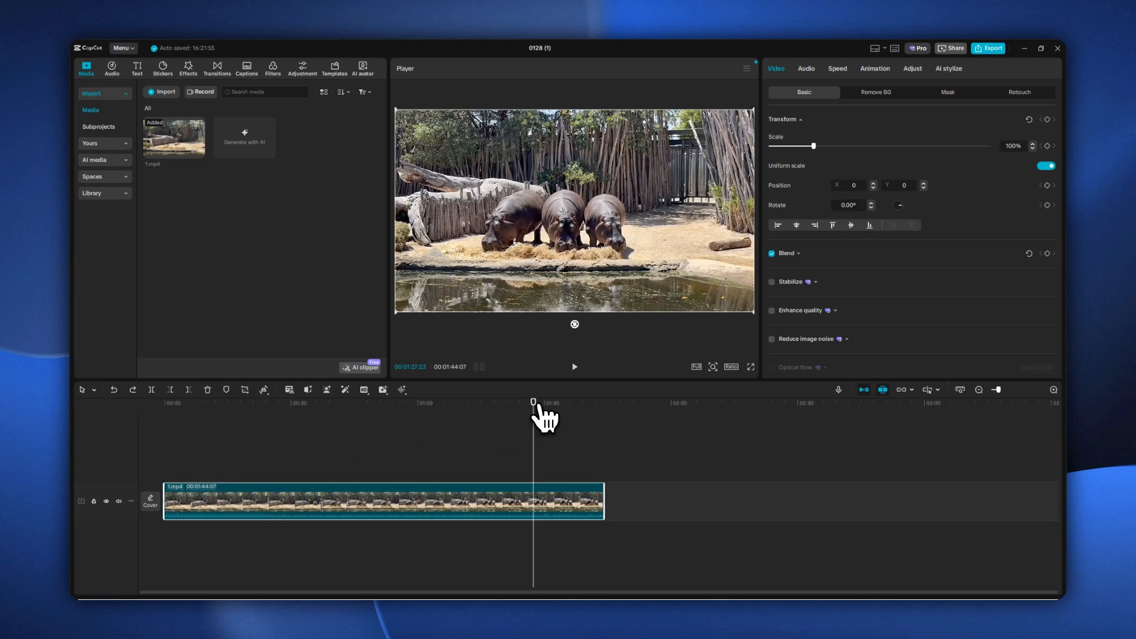
- Split the clip at 00:01:31:31 and delete the part after the split, undoing the edit again
{"action": "left_click_drag", "start_coordinate": [538, 417], "coordinate": [408, 438]}
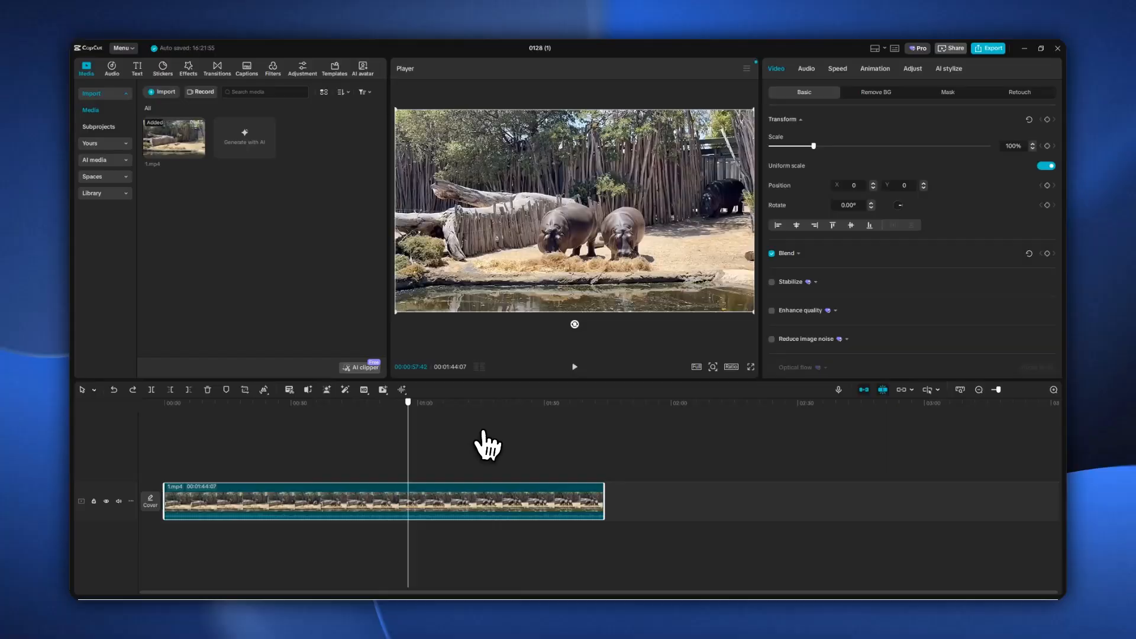
{"action": "left_click_drag", "start_coordinate": [484, 440], "coordinate": [556, 443]}
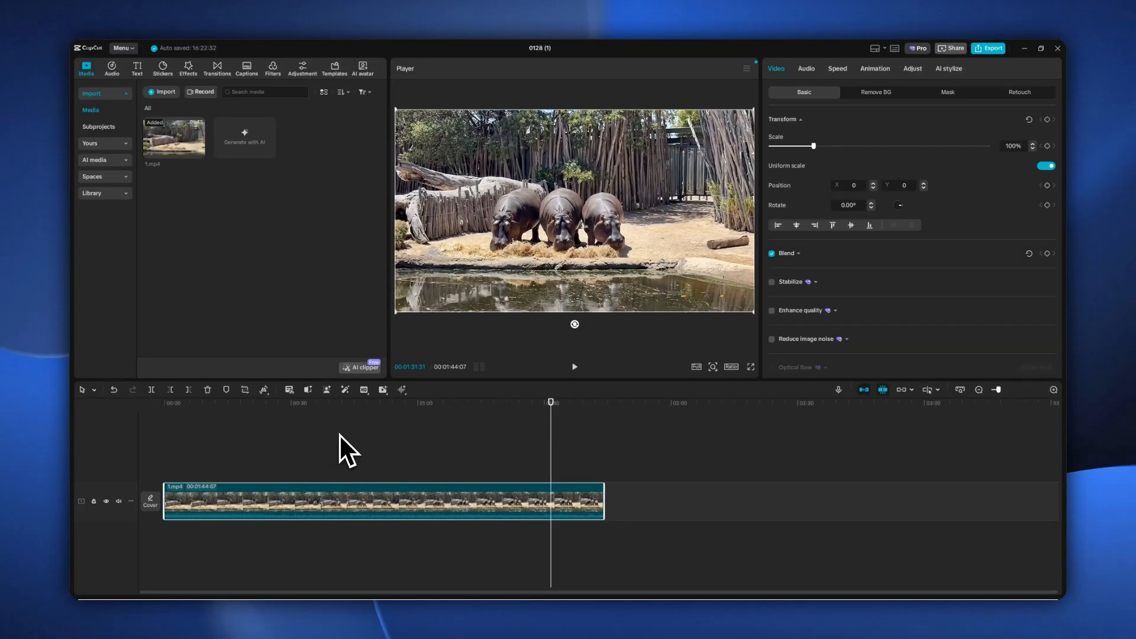
{"action": "key", "text": "ctrl+b"}
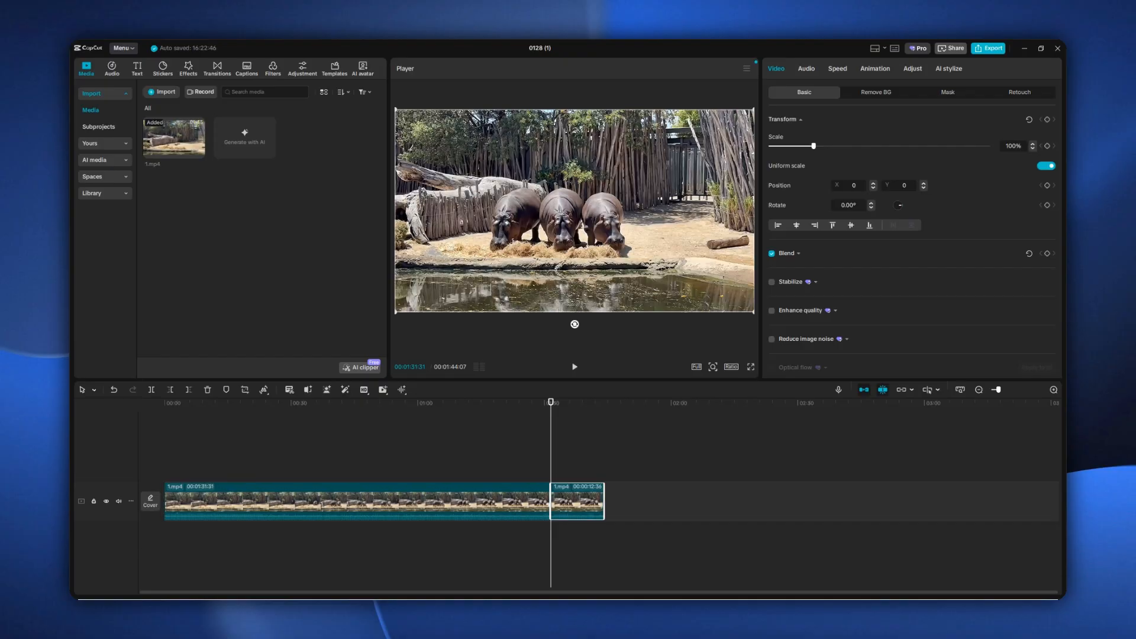
{"action": "key", "text": "Delete"}
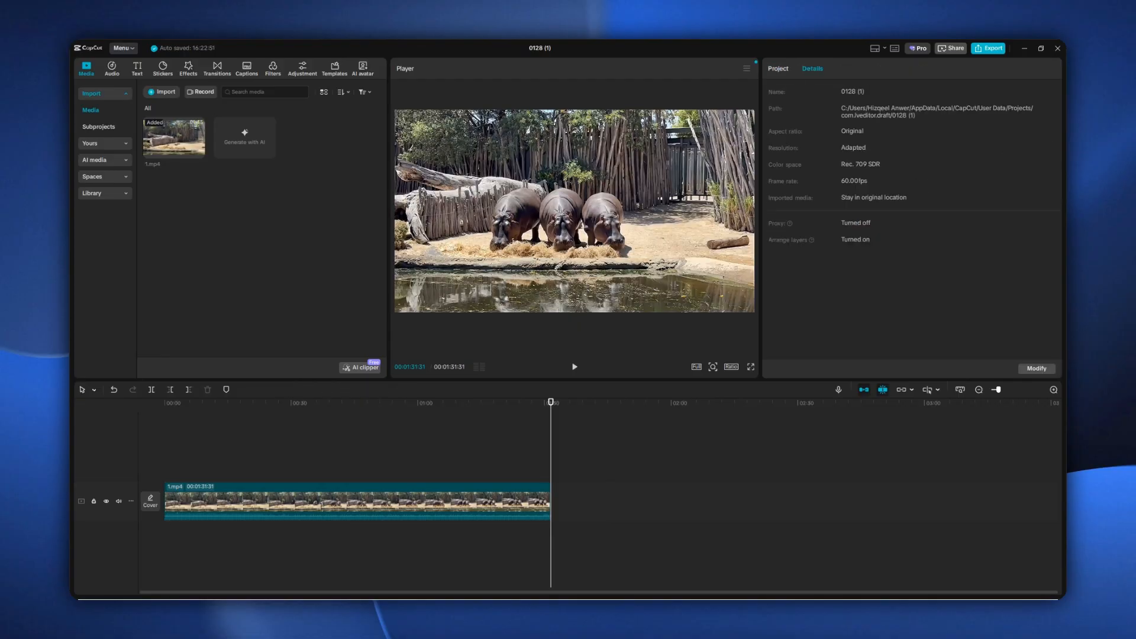
{"action": "key", "text": "ctrl+z"}
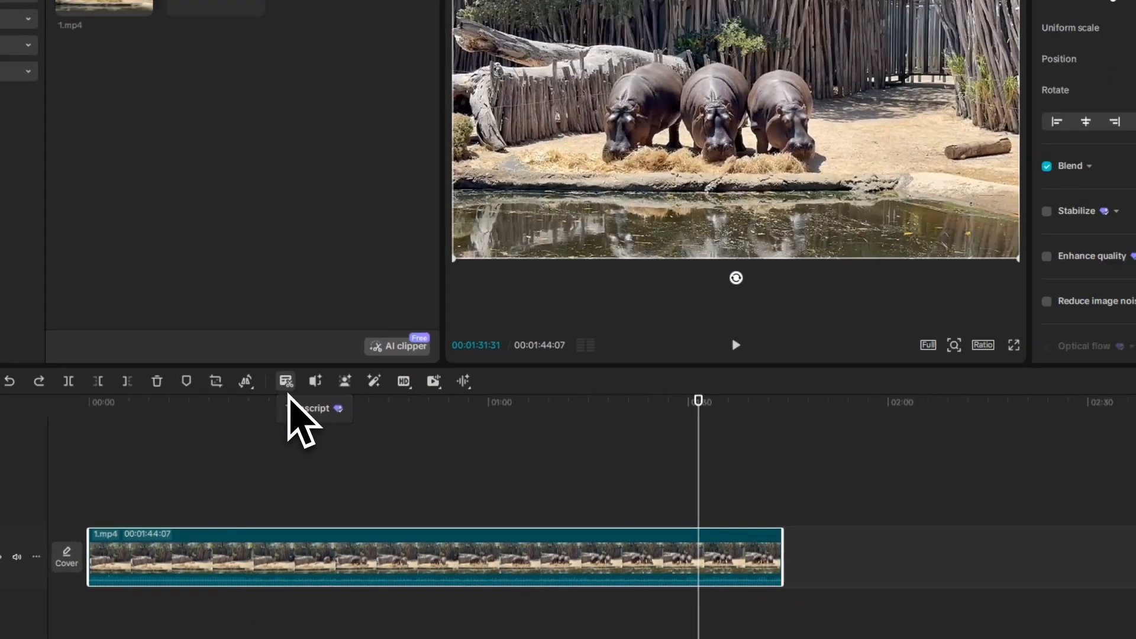
- Try removing the pause and the sentence "we're here today at the Adventure Park and zoo" through the clip's transcript, previewing and cancelling the cleanup
{"action": "left_click", "coordinate": [289, 390]}
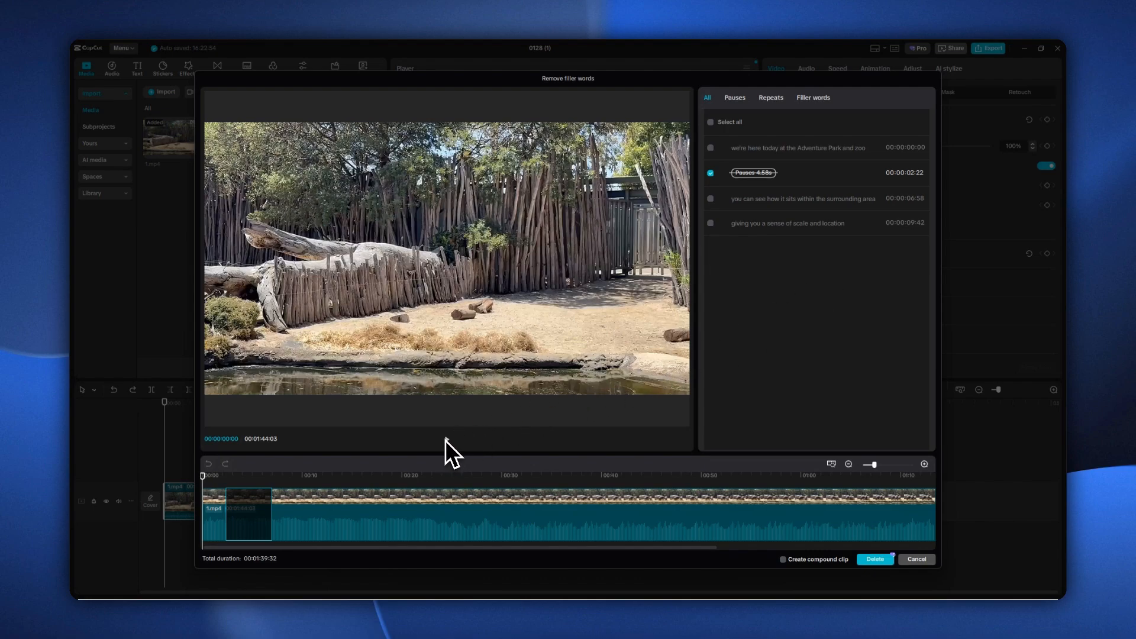
{"action": "left_click", "coordinate": [446, 440]}
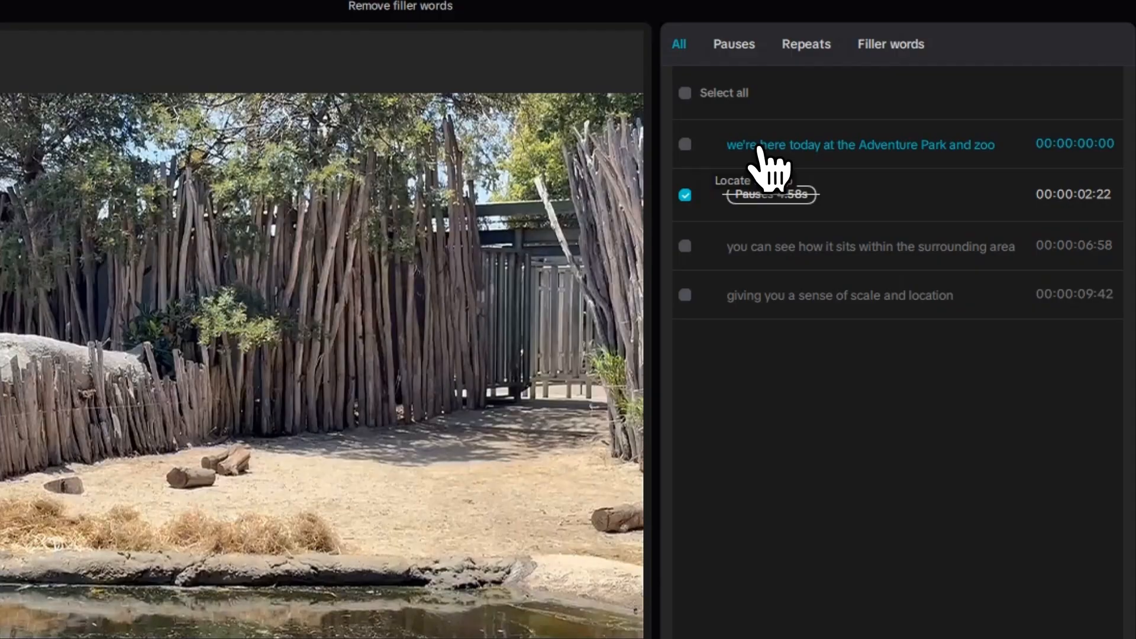
{"action": "left_click", "coordinate": [771, 197]}
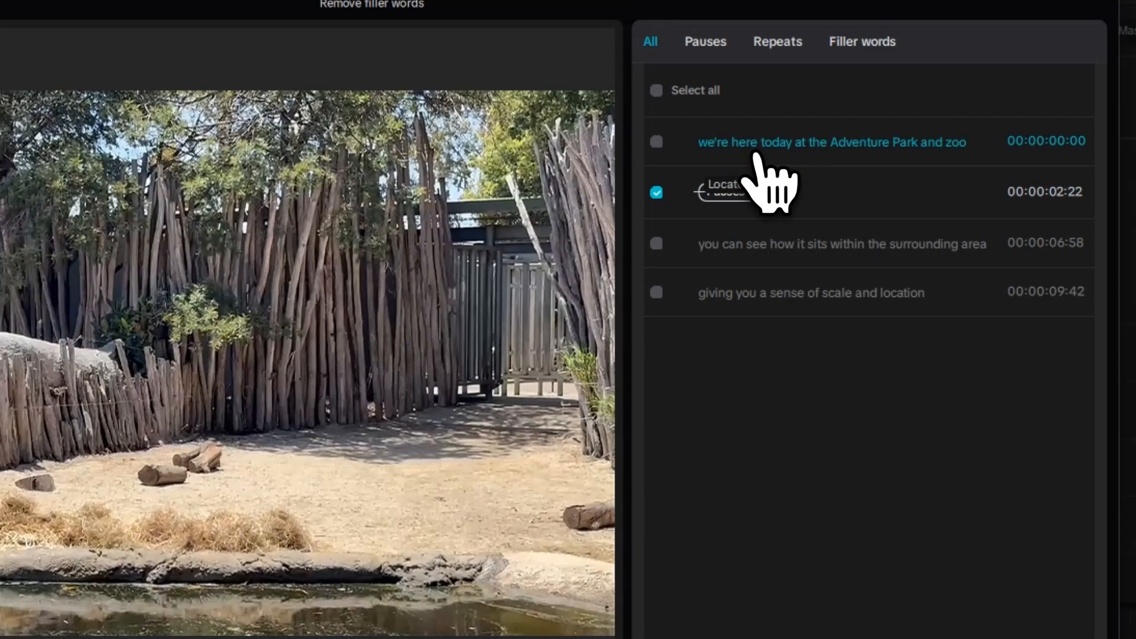
{"action": "left_click", "coordinate": [656, 142]}
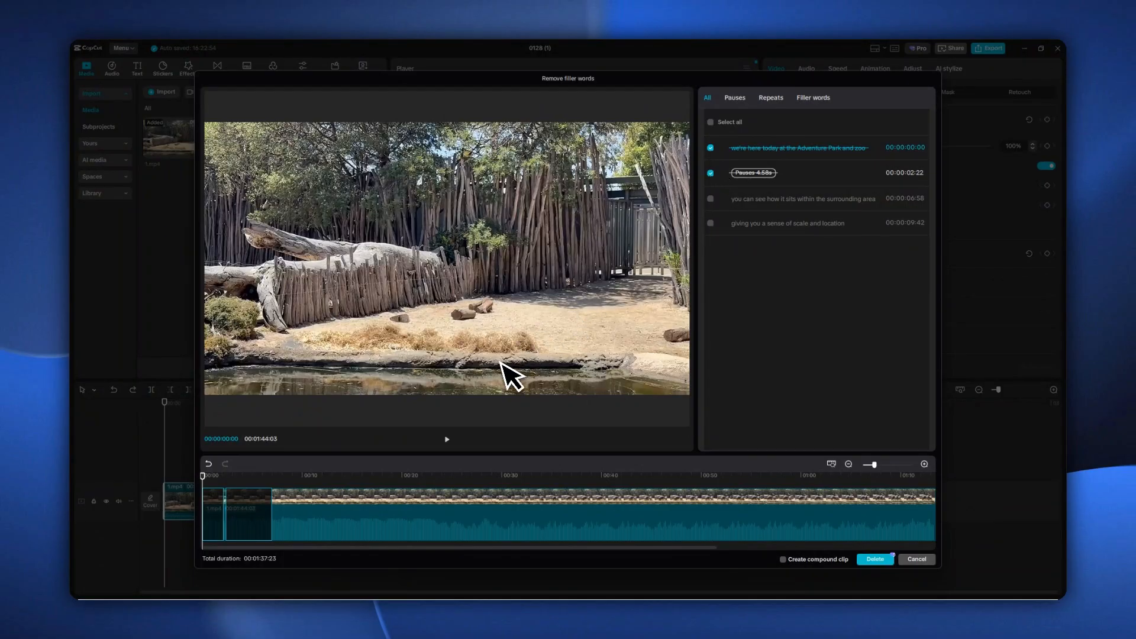
{"action": "left_click", "coordinate": [446, 441]}
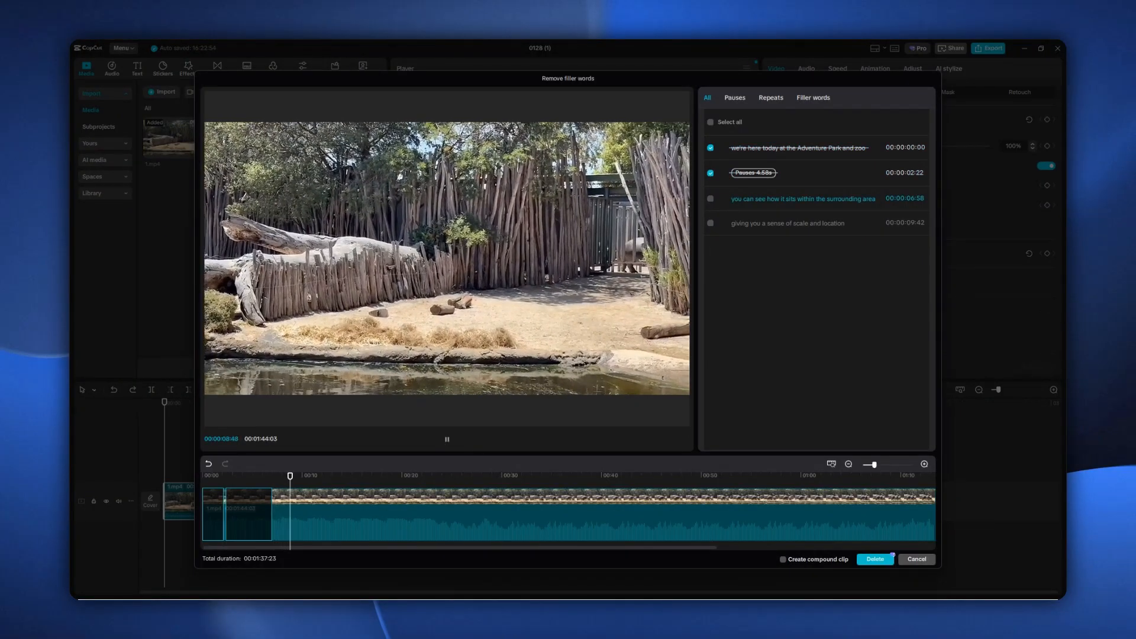
{"action": "left_click", "coordinate": [446, 440]}
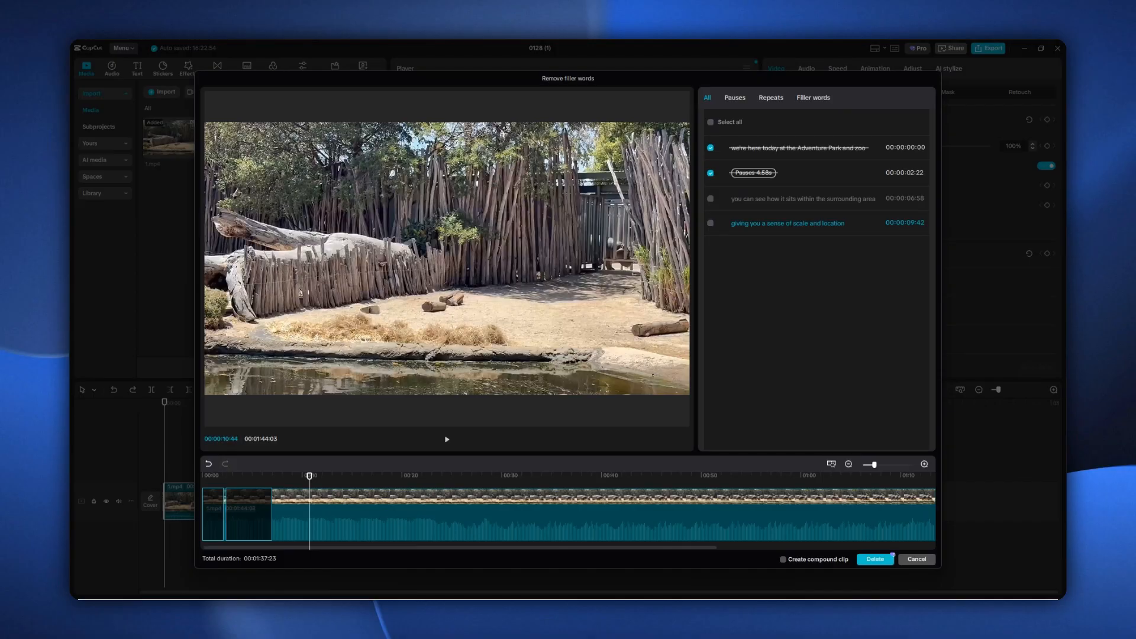
{"action": "left_click", "coordinate": [914, 560]}
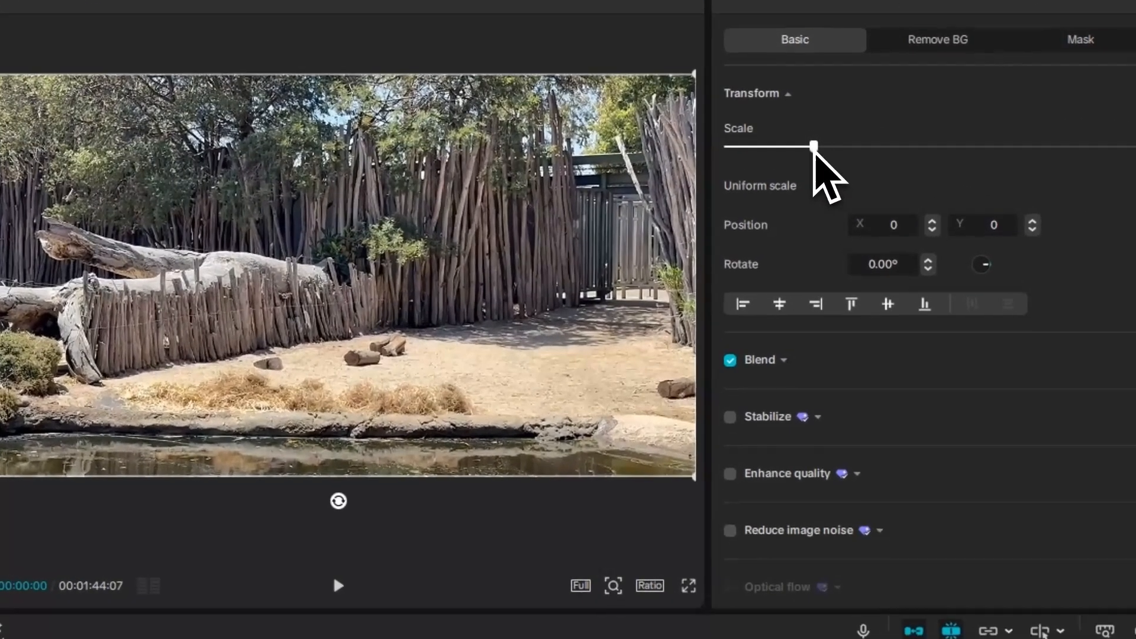
- Try scaling the zoo clip to 102% and rotating it to 313.39°, undoing the rotation
{"action": "mouse_move", "coordinate": [814, 146]}
{"action": "left_mouse_down"}
{"action": "mouse_move", "coordinate": [807, 165]}
{"action": "mouse_move", "coordinate": [815, 150]}
{"action": "left_mouse_up"}
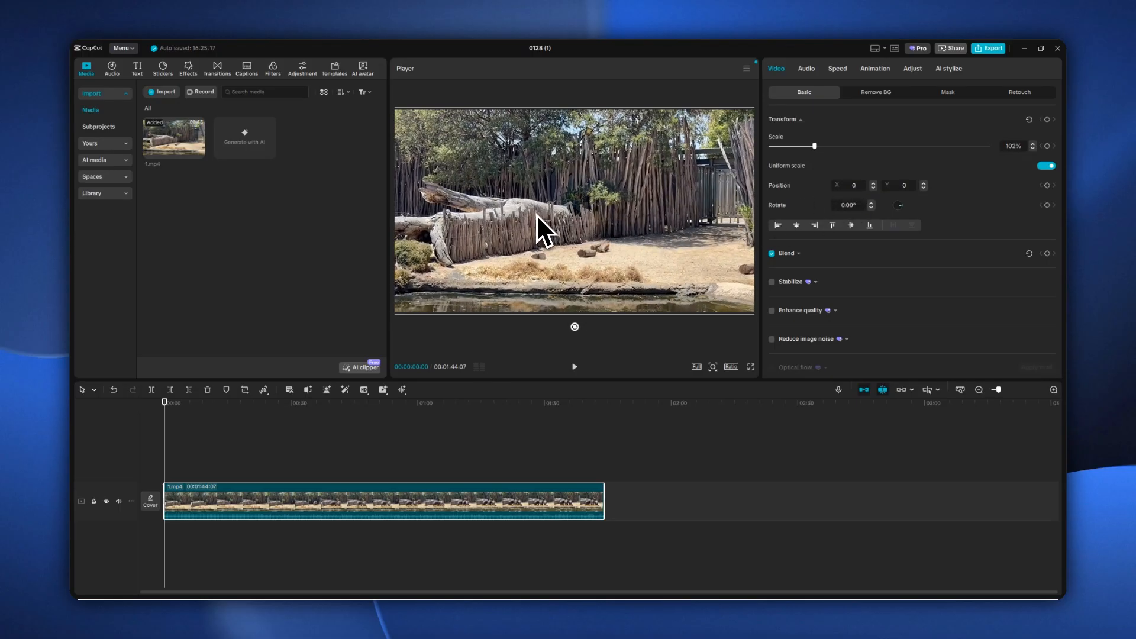
{"action": "mouse_move", "coordinate": [536, 215]}
{"action": "left_mouse_down"}
{"action": "mouse_move", "coordinate": [517, 220]}
{"action": "mouse_move", "coordinate": [541, 212]}
{"action": "left_mouse_up"}
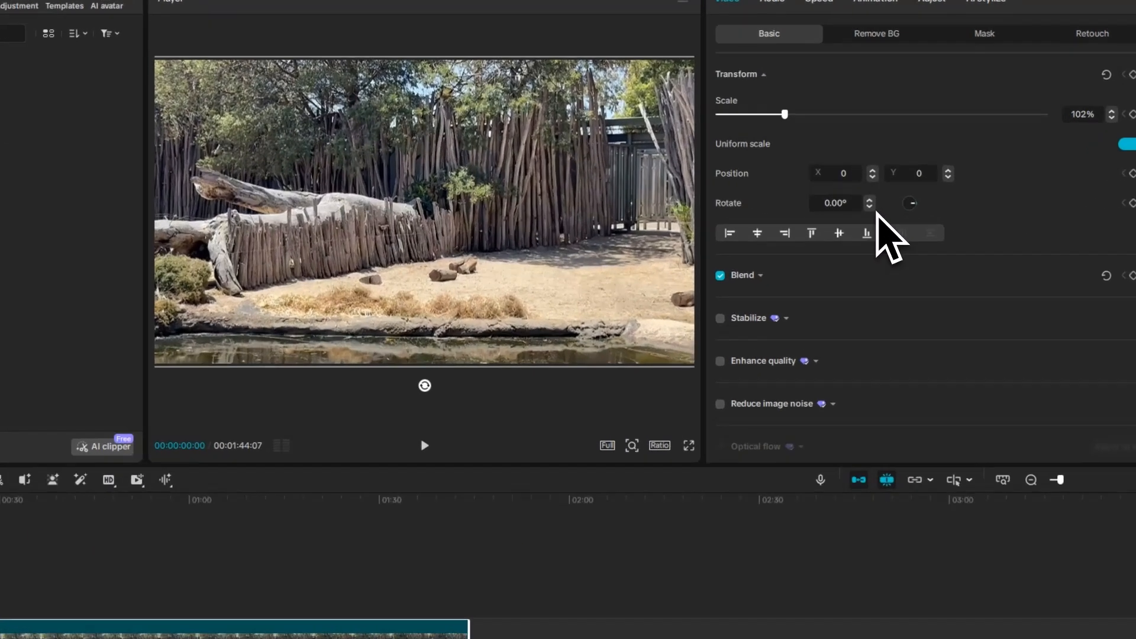
{"action": "left_click", "coordinate": [871, 208]}
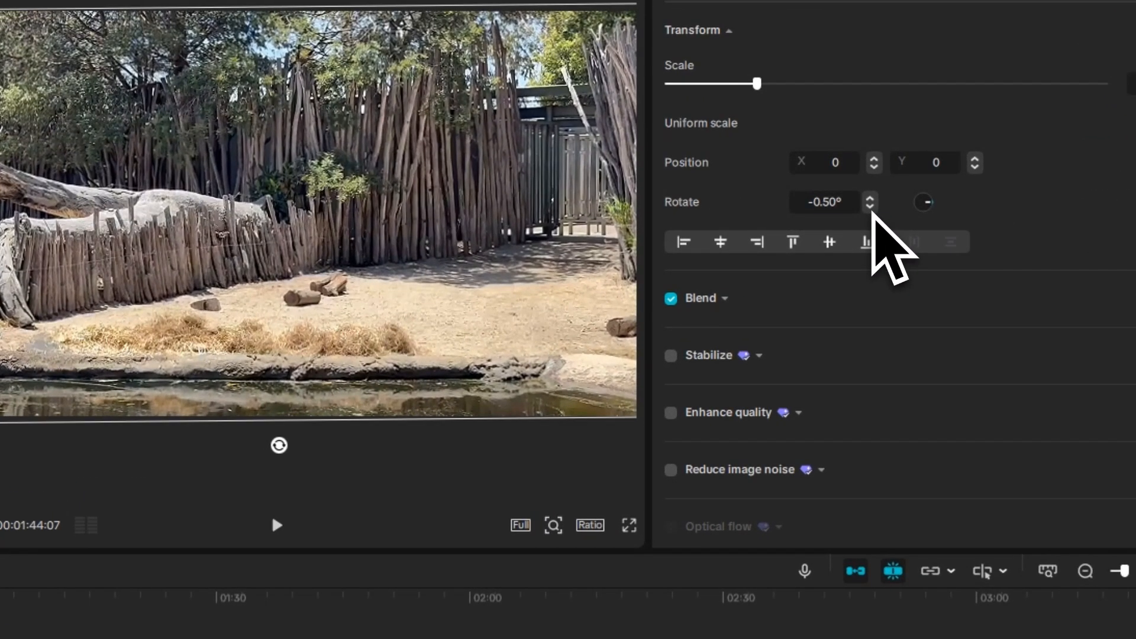
{"action": "left_click", "coordinate": [873, 200]}
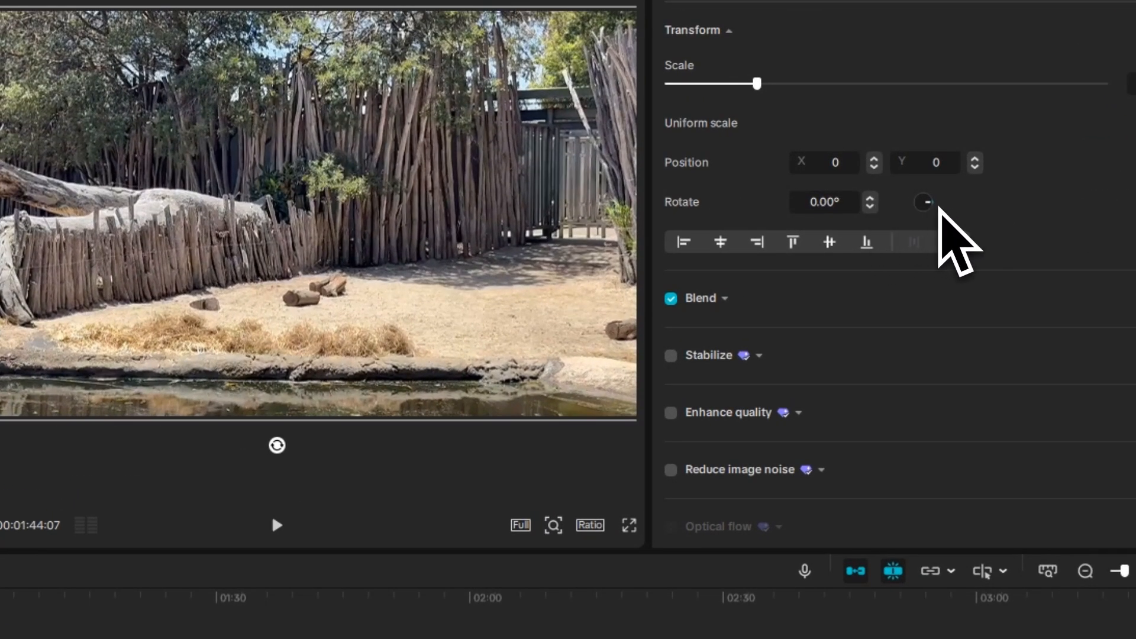
{"action": "left_click", "coordinate": [927, 217]}
{"action": "mouse_move", "coordinate": [927, 219]}
{"action": "left_mouse_down"}
{"action": "mouse_move", "coordinate": [905, 215]}
{"action": "mouse_move", "coordinate": [935, 213]}
{"action": "mouse_move", "coordinate": [938, 197]}
{"action": "mouse_move", "coordinate": [908, 212]}
{"action": "left_mouse_up"}
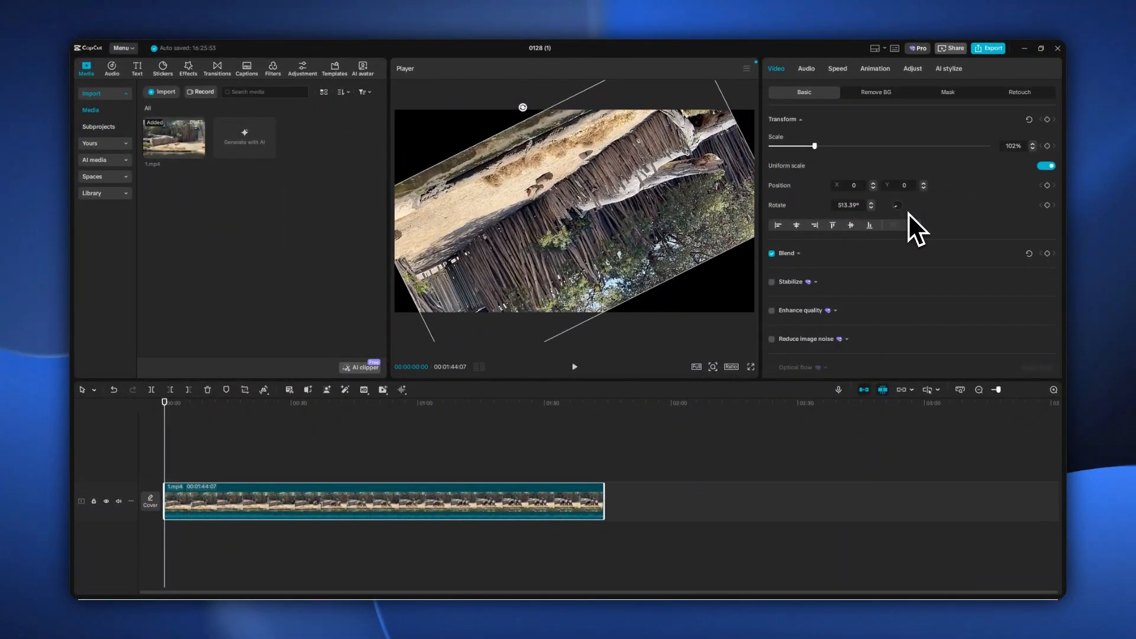
{"action": "key", "text": "ctrl+z"}
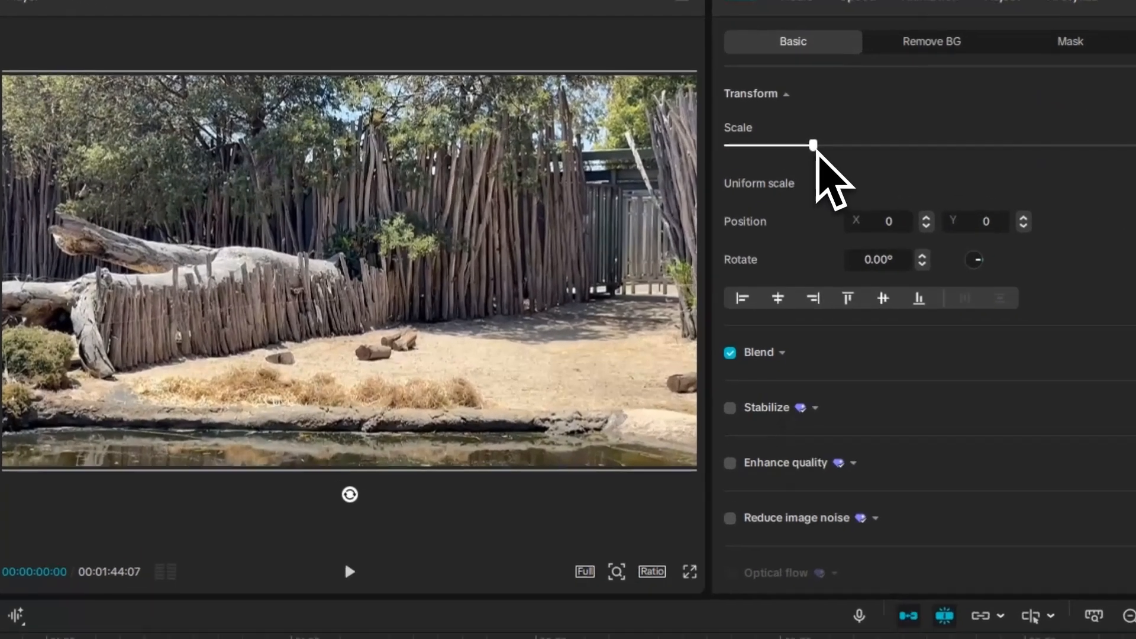
- Scale the zoo clip to 115% and reposition it in the frame at X -297, Y -91
{"action": "left_click_drag", "start_coordinate": [814, 146], "coordinate": [819, 158]}
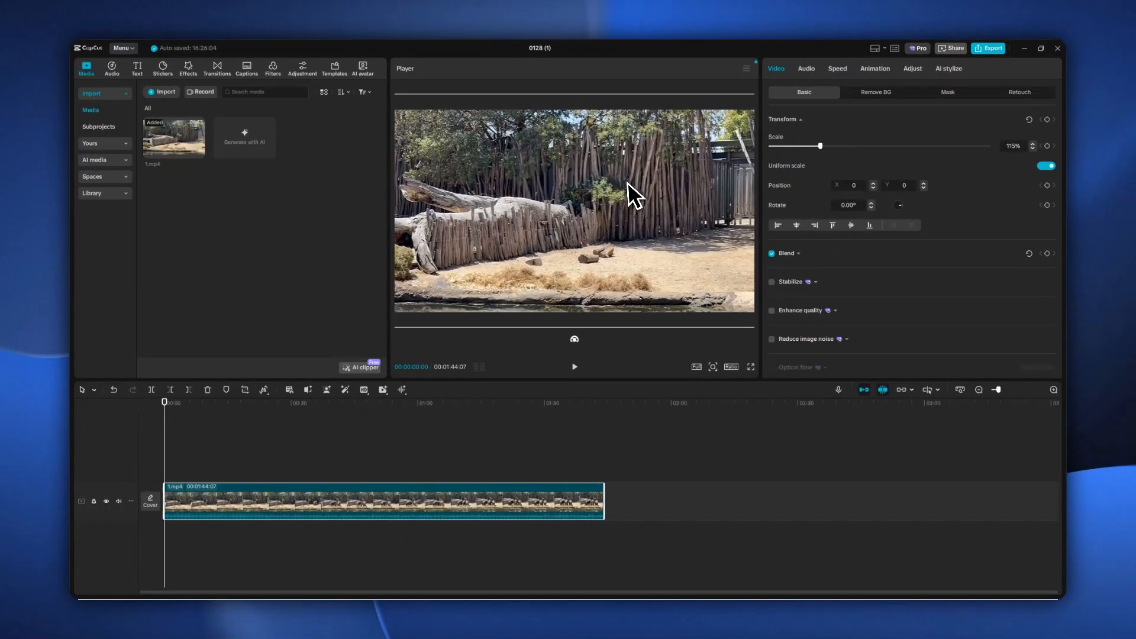
{"action": "left_click_drag", "start_coordinate": [444, 217], "coordinate": [383, 234]}
{"action": "left_click_drag", "start_coordinate": [598, 190], "coordinate": [601, 190]}
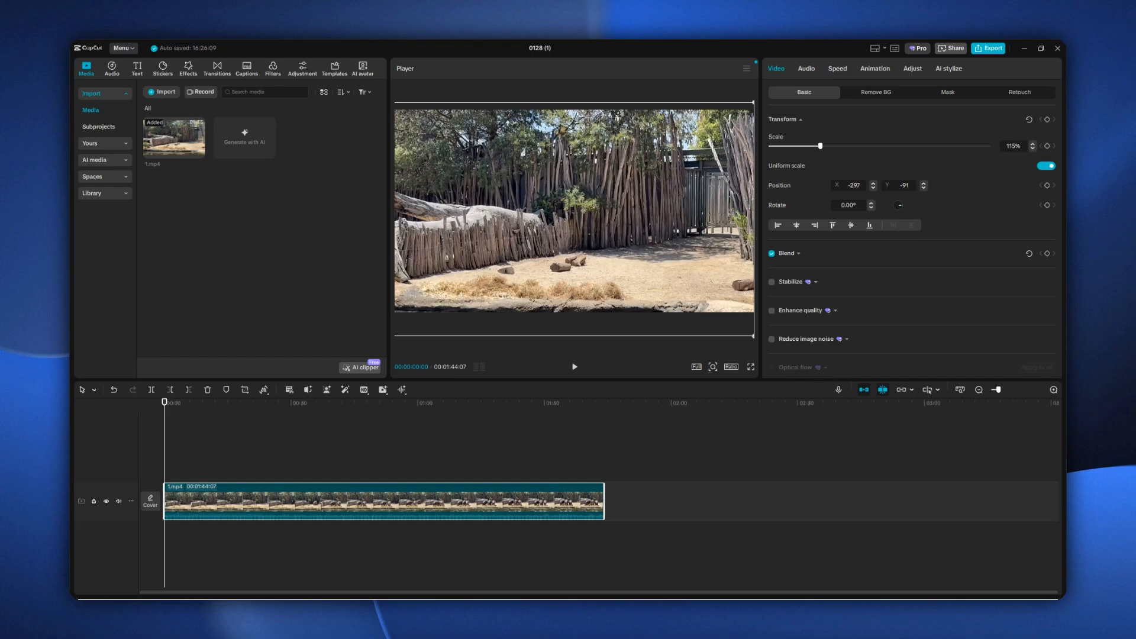
- Import clips 2, 3 and 4 and place them in sequence on a track above 1.mp4, starting at about 00:20
{"action": "left_click", "coordinate": [158, 93]}
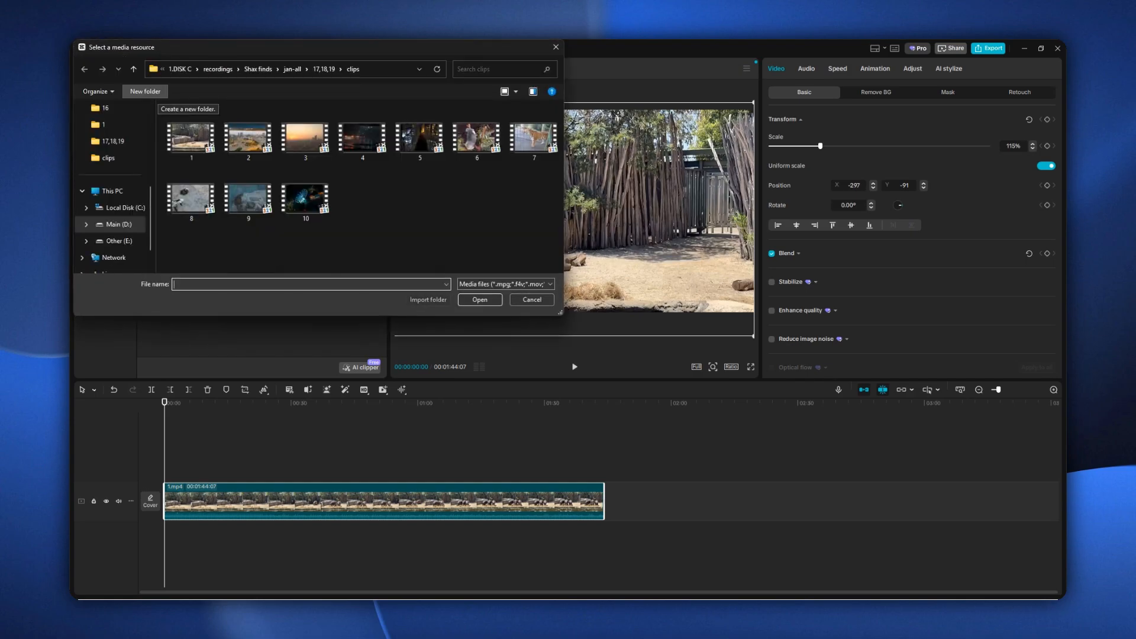
{"action": "left_click", "coordinate": [261, 145]}
{"action": "left_click", "coordinate": [299, 145], "text": "ctrl"}
{"action": "left_click", "coordinate": [352, 151], "text": "ctrl"}
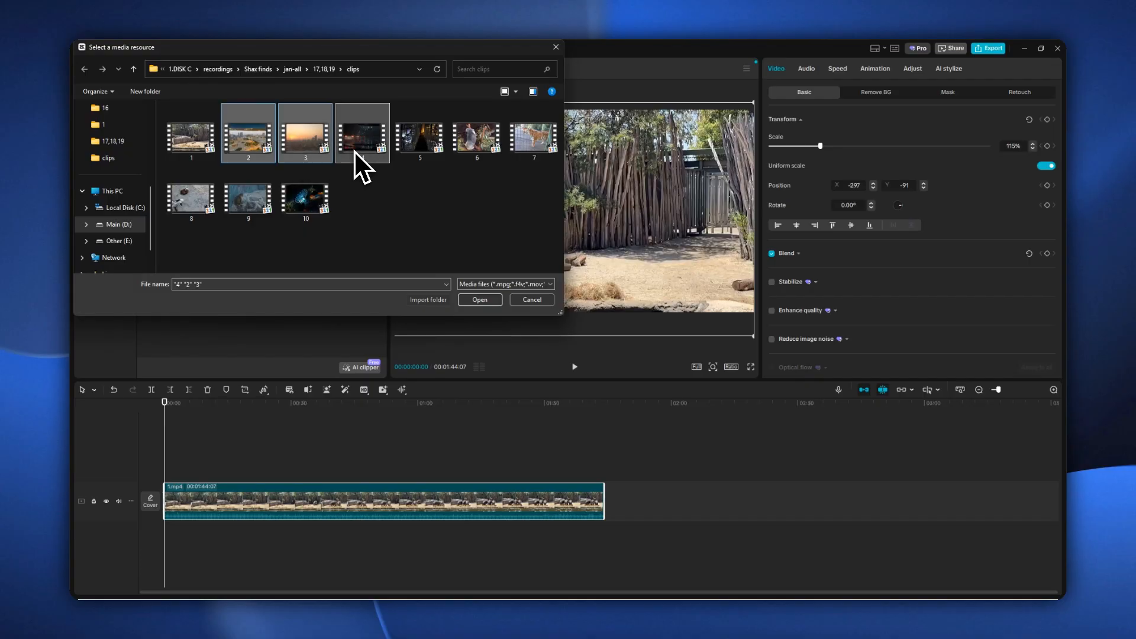
{"action": "left_click", "coordinate": [478, 302]}
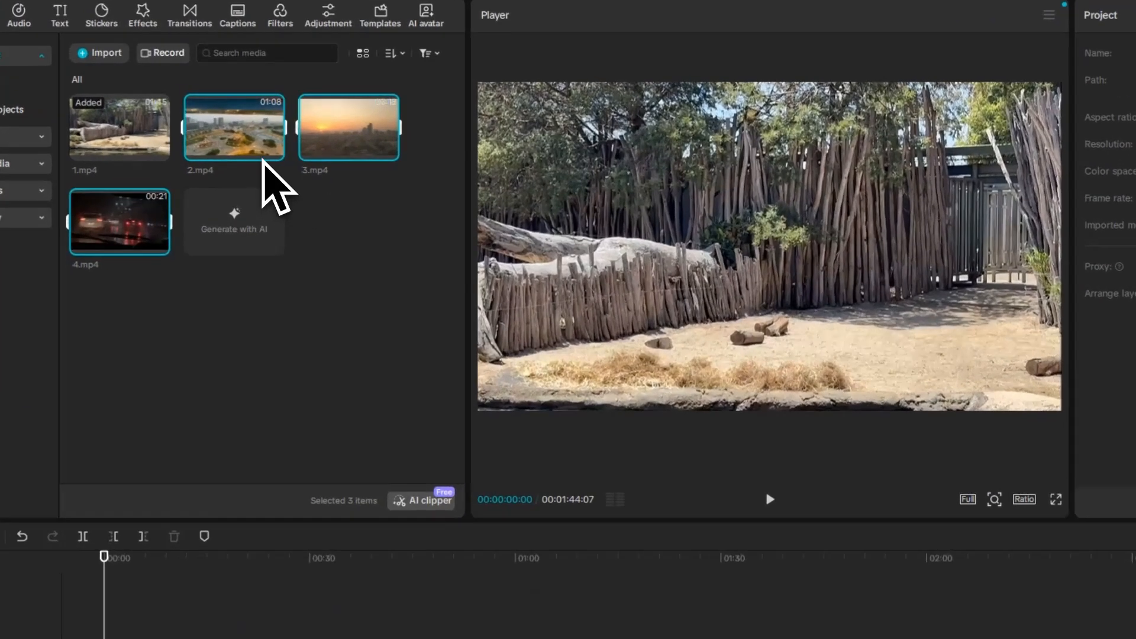
{"action": "left_click_drag", "start_coordinate": [263, 162], "coordinate": [255, 469]}
{"action": "left_click_drag", "start_coordinate": [211, 521], "coordinate": [209, 526]}
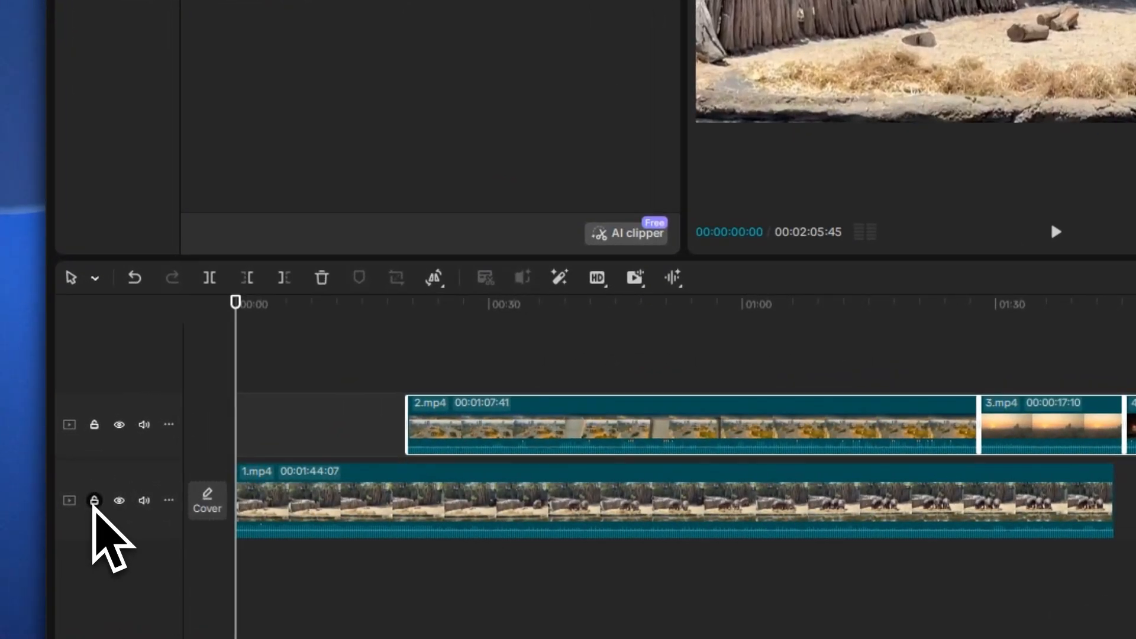
- Try locking and hiding the 1.mp4 track, restoring its visibility and unlocking it
{"action": "left_click", "coordinate": [94, 501]}
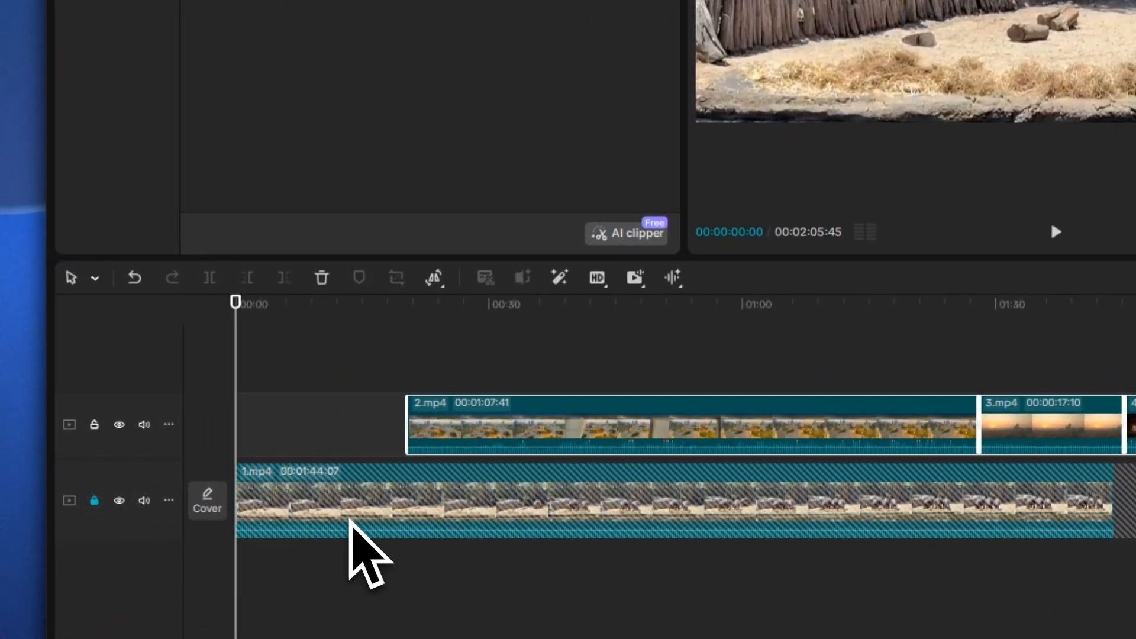
{"action": "left_click", "coordinate": [119, 501]}
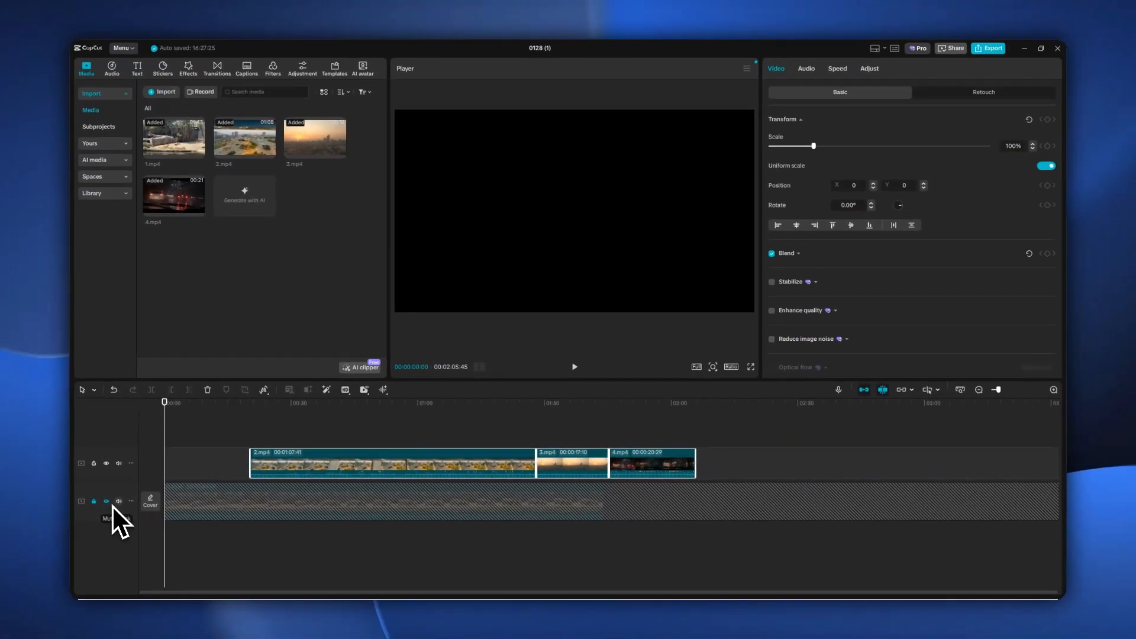
{"action": "left_click", "coordinate": [107, 502]}
{"action": "left_click", "coordinate": [94, 502]}
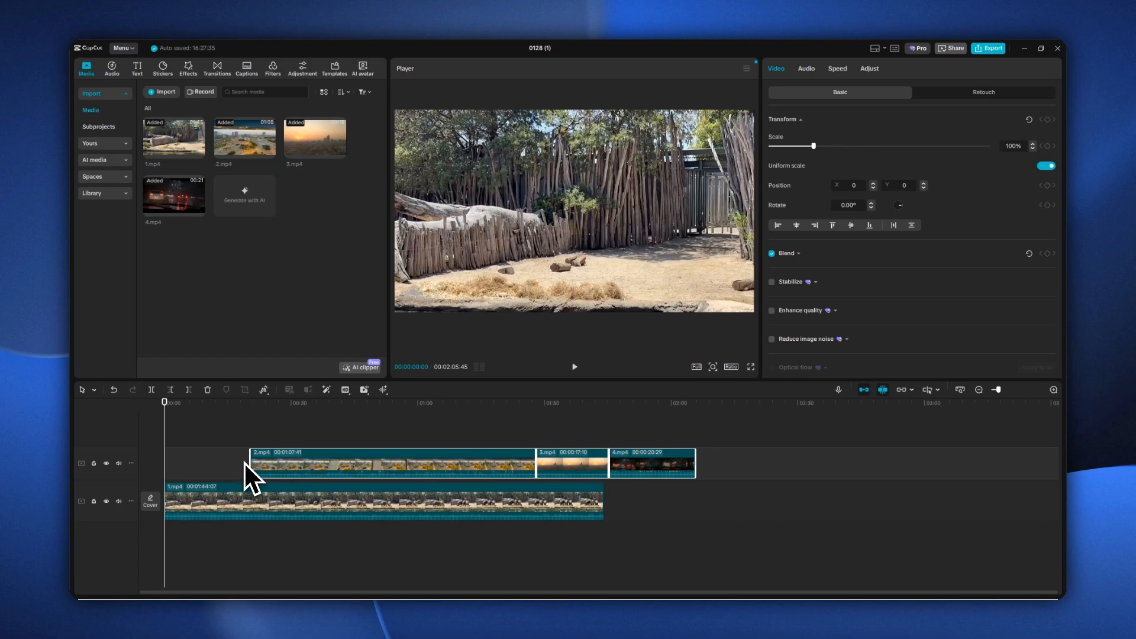
- Examine which clip the preview shows at different points of the two overlapping tracks, returning the playhead to the start
{"action": "left_click_drag", "start_coordinate": [246, 422], "coordinate": [256, 418]}
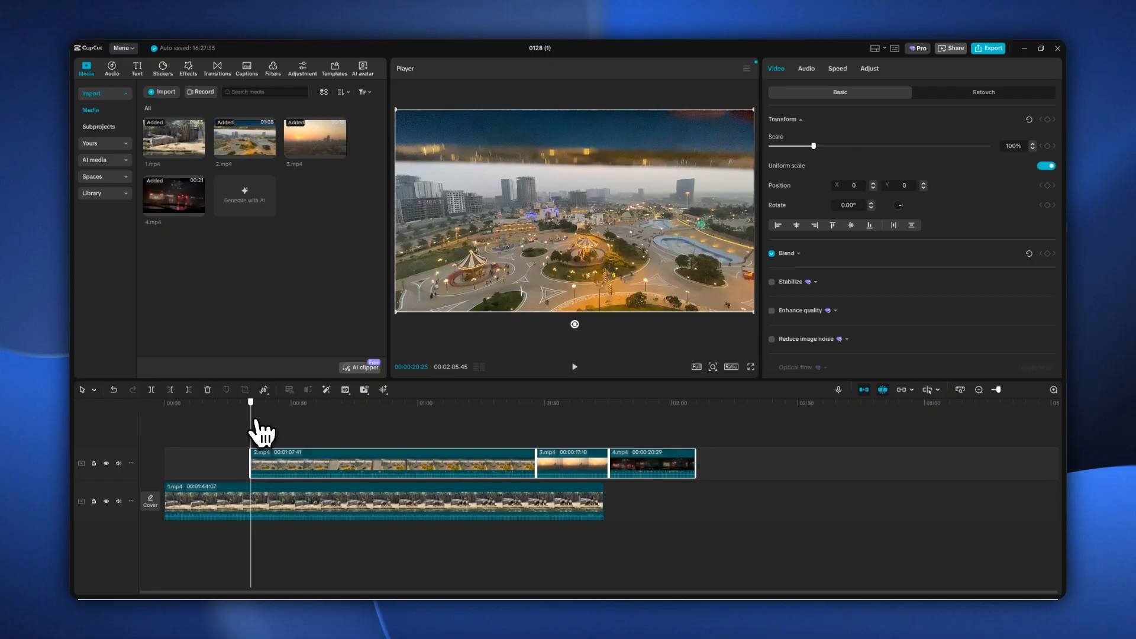
{"action": "left_click_drag", "start_coordinate": [255, 419], "coordinate": [571, 440]}
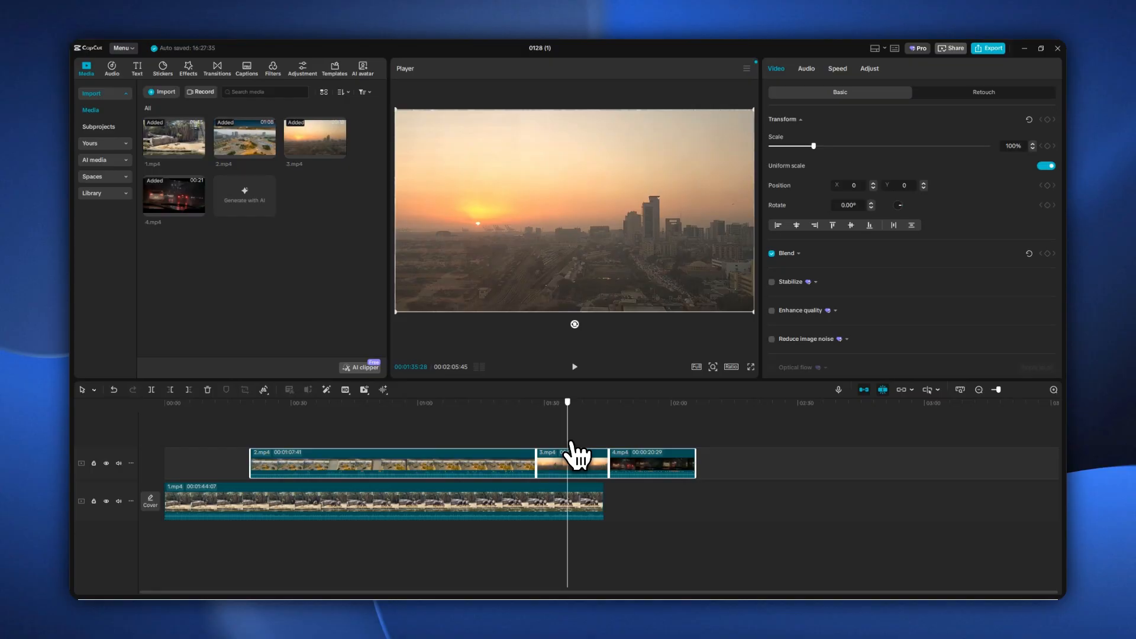
{"action": "left_click_drag", "start_coordinate": [571, 441], "coordinate": [651, 452]}
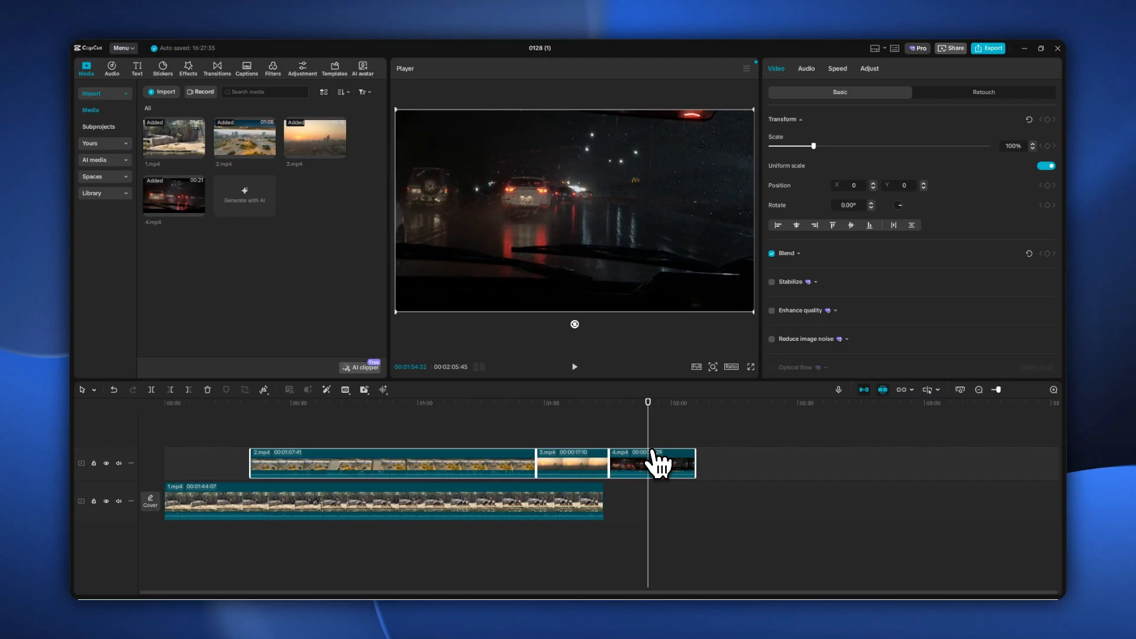
{"action": "left_click", "coordinate": [230, 411]}
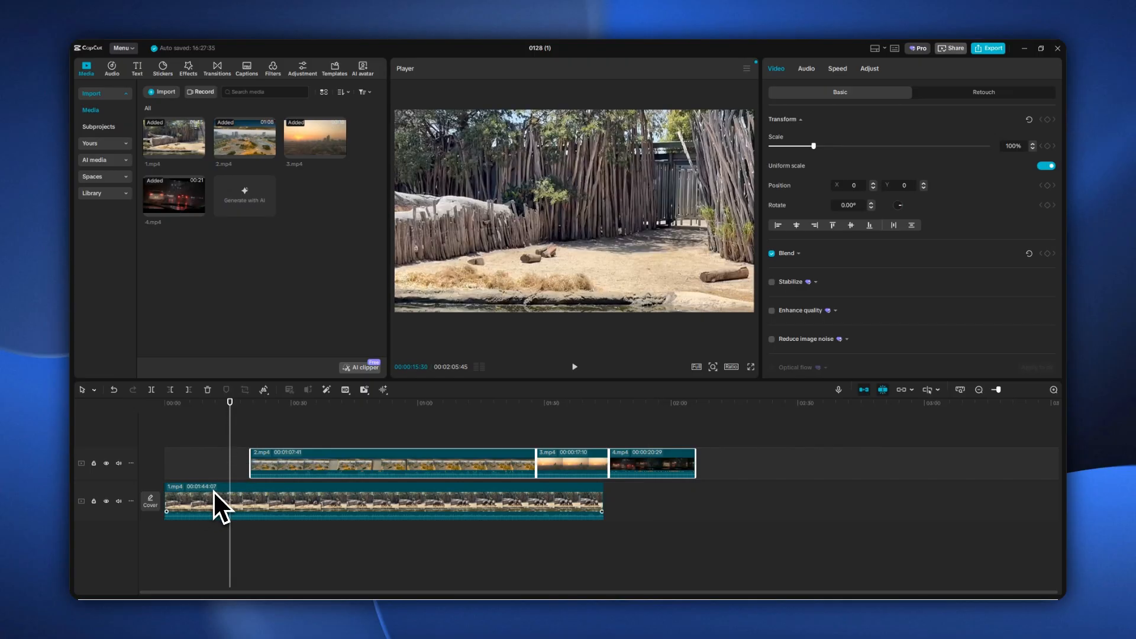
{"action": "left_click", "coordinate": [298, 411]}
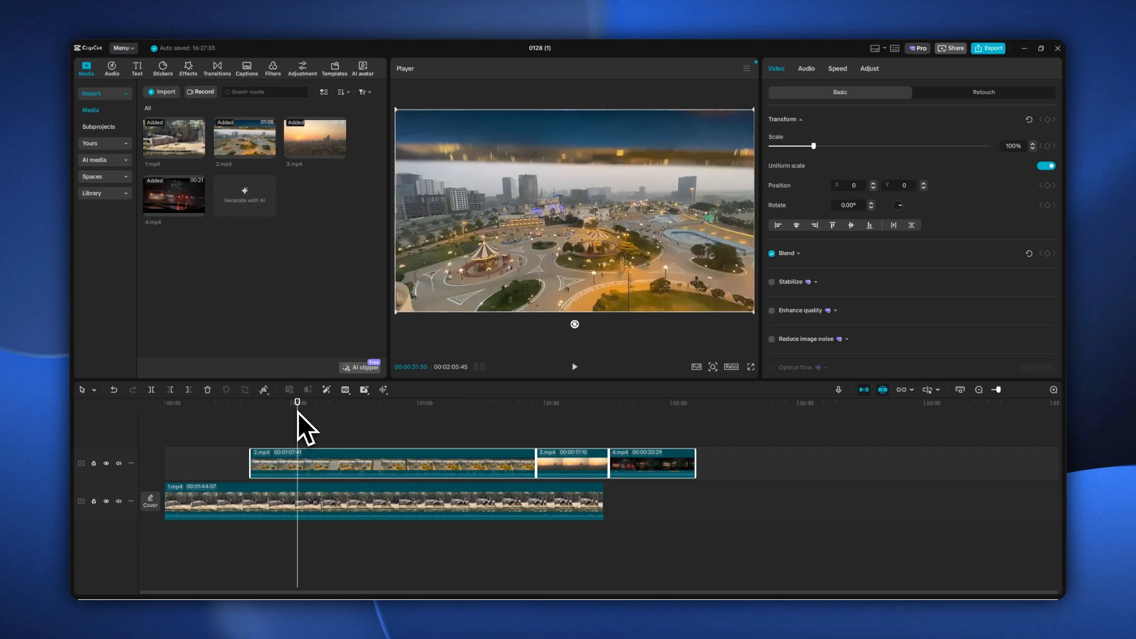
{"action": "left_click", "coordinate": [553, 411]}
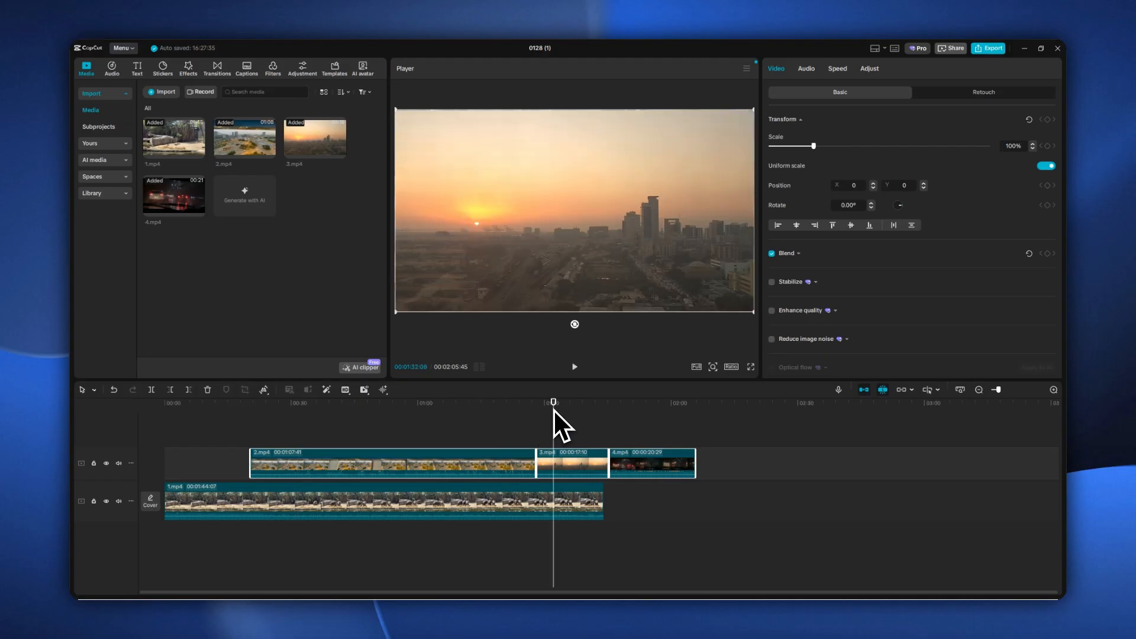
{"action": "left_click", "coordinate": [639, 417]}
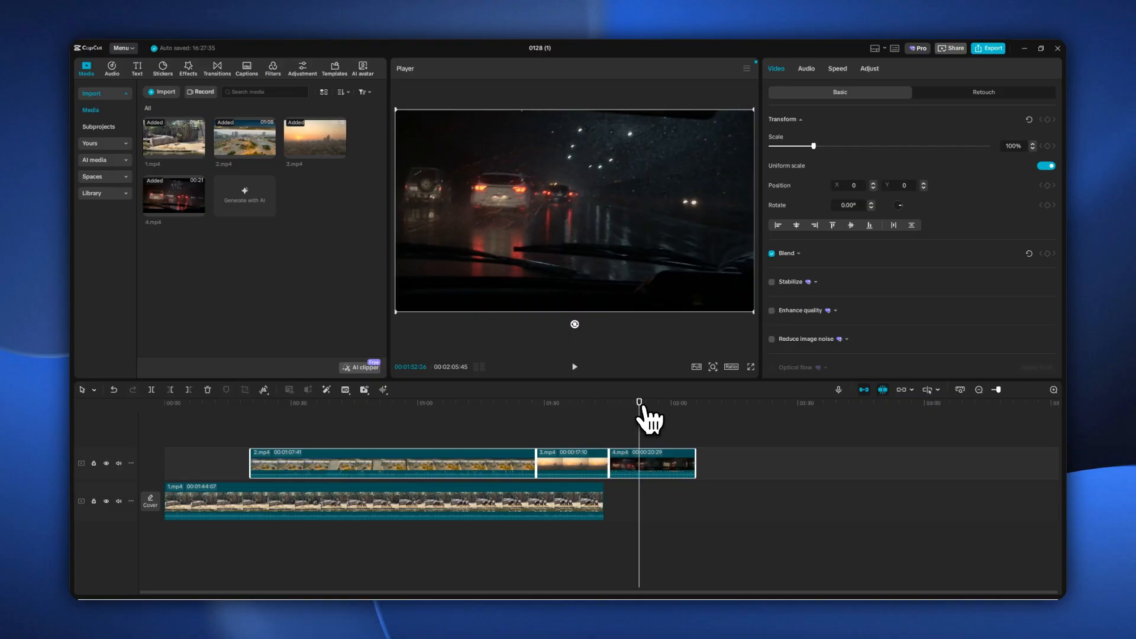
{"action": "left_click_drag", "start_coordinate": [651, 408], "coordinate": [165, 414]}
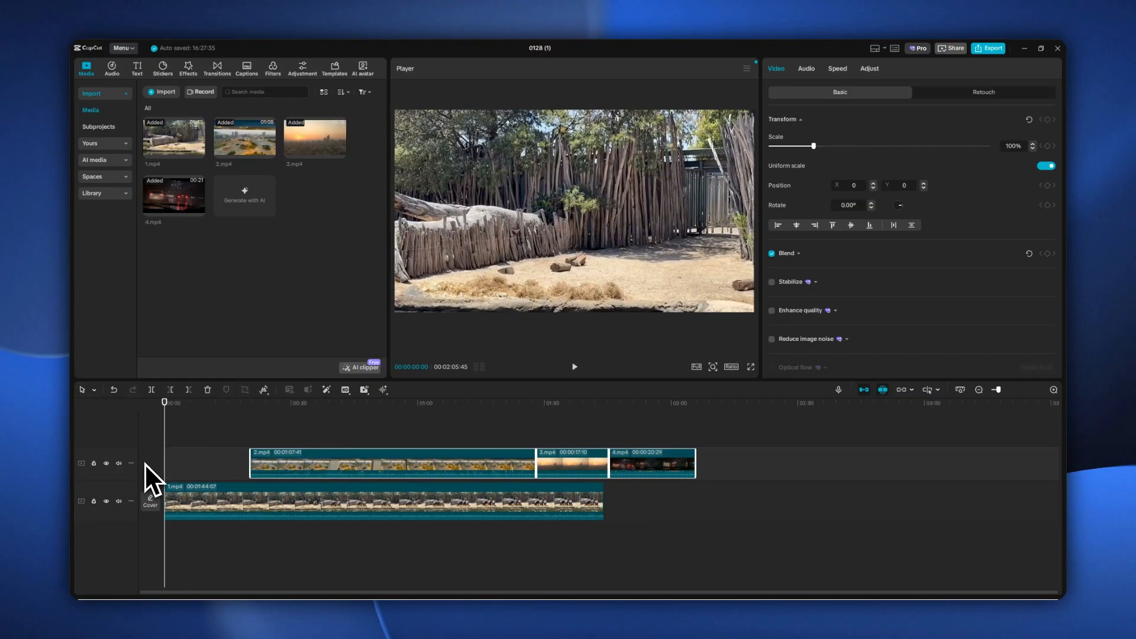
- Hide the upper track, split 1.mp4 at 00:00:01:19 and delete the part before the split
{"action": "left_click", "coordinate": [107, 463]}
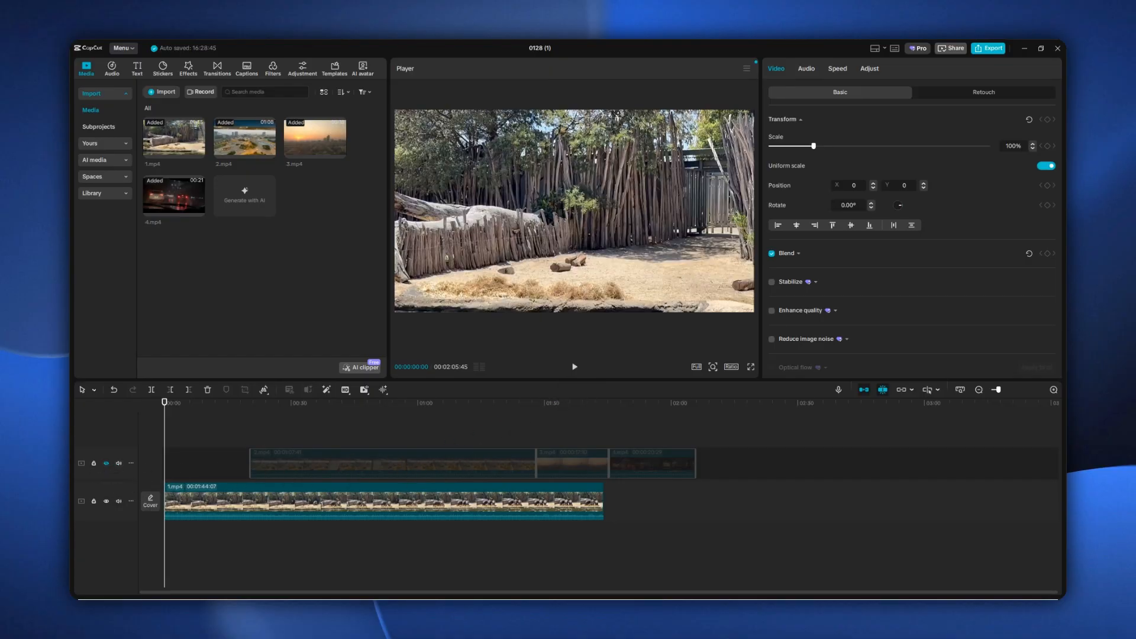
{"action": "left_click", "coordinate": [575, 366]}
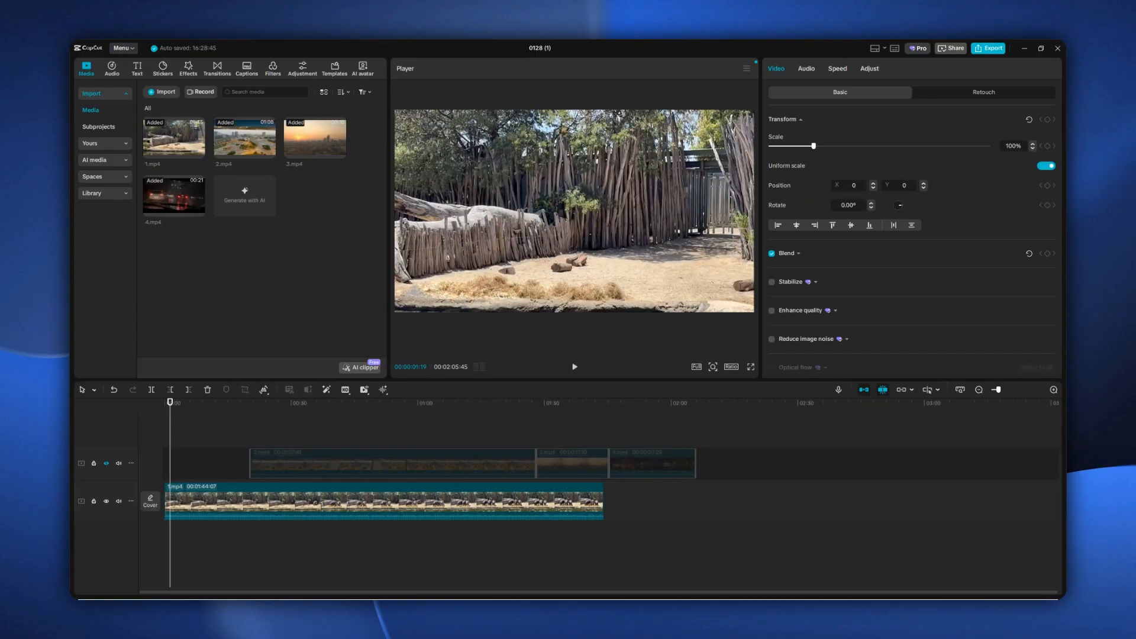
{"action": "left_click", "coordinate": [197, 499]}
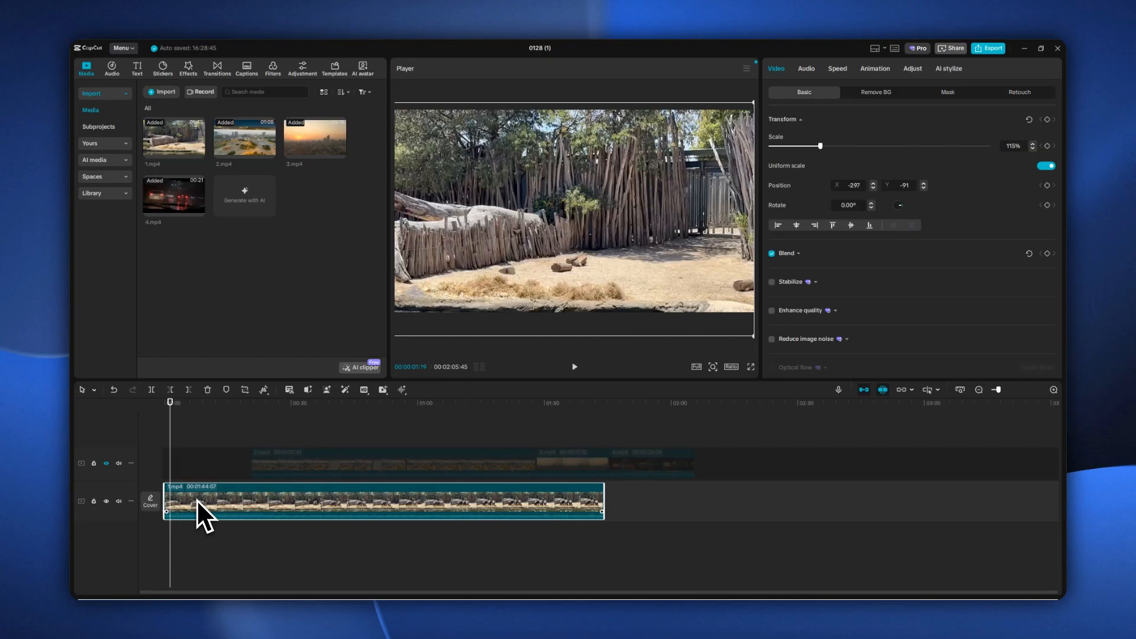
{"action": "key", "text": "ctrl+b"}
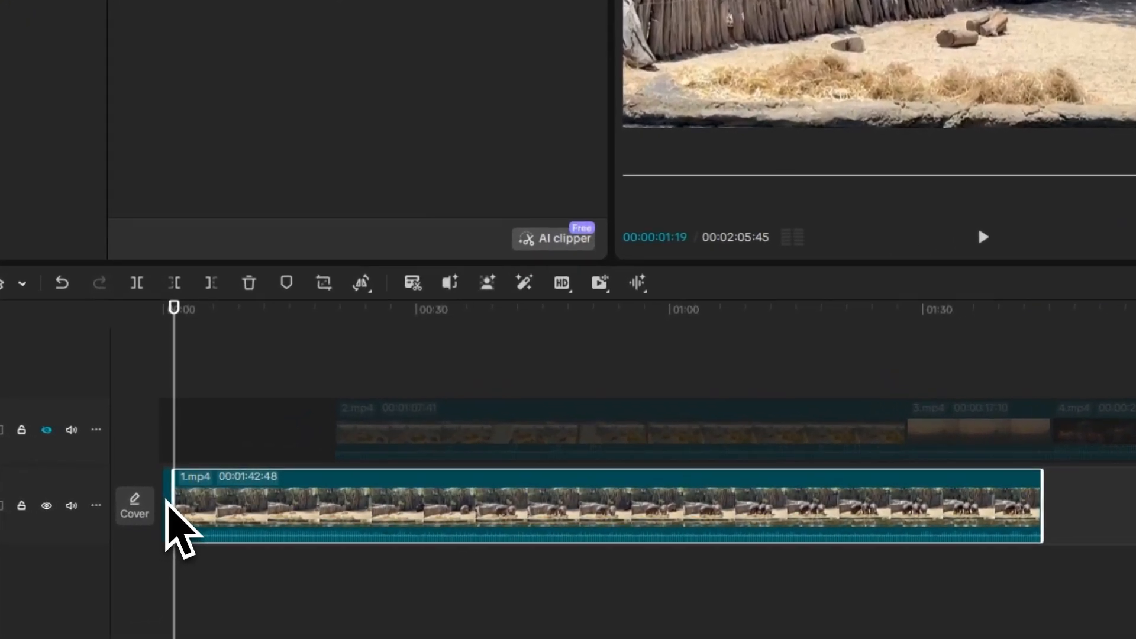
{"action": "key", "text": "Delete"}
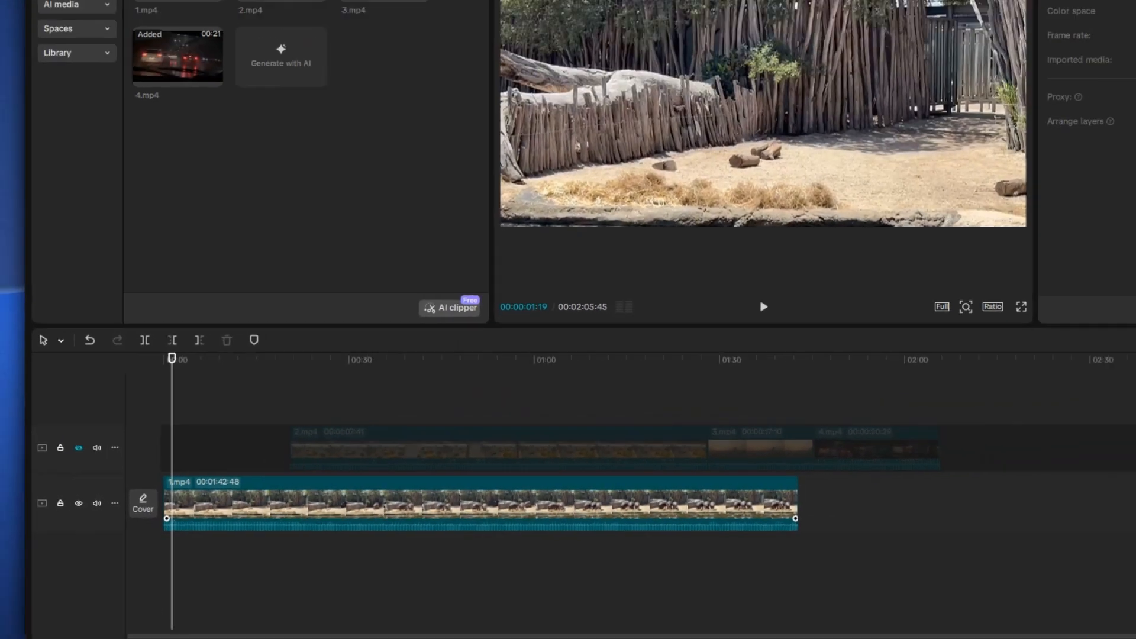
- Play the trimmed 1.mp4 from the start of the timeline to review its opening seconds
{"action": "left_click_drag", "start_coordinate": [170, 402], "coordinate": [166, 405]}
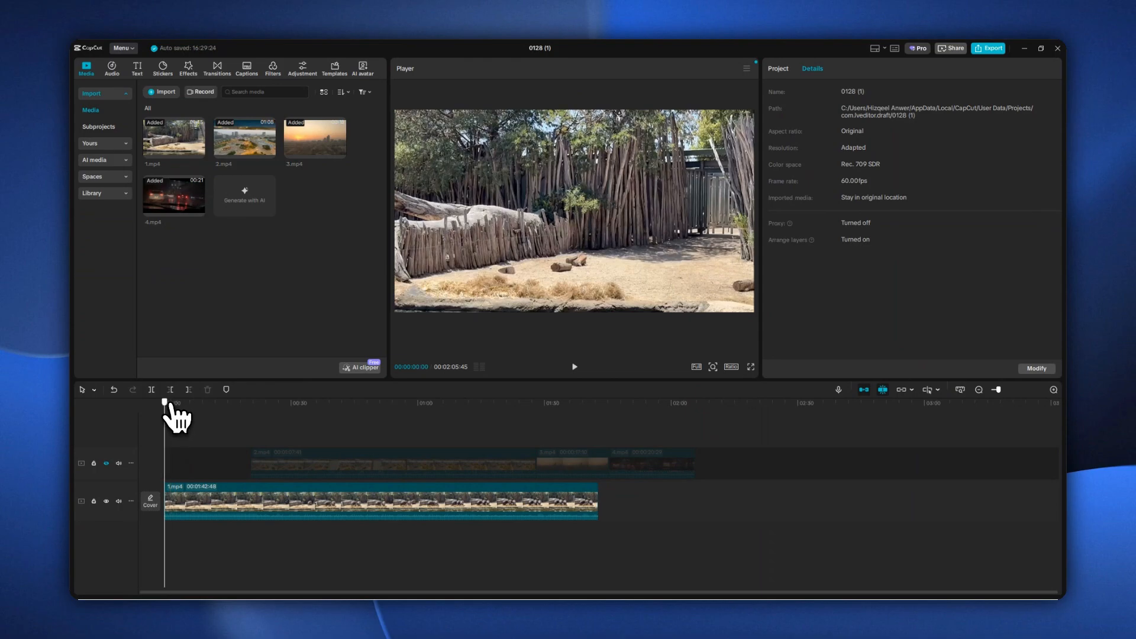
{"action": "left_click", "coordinate": [574, 366]}
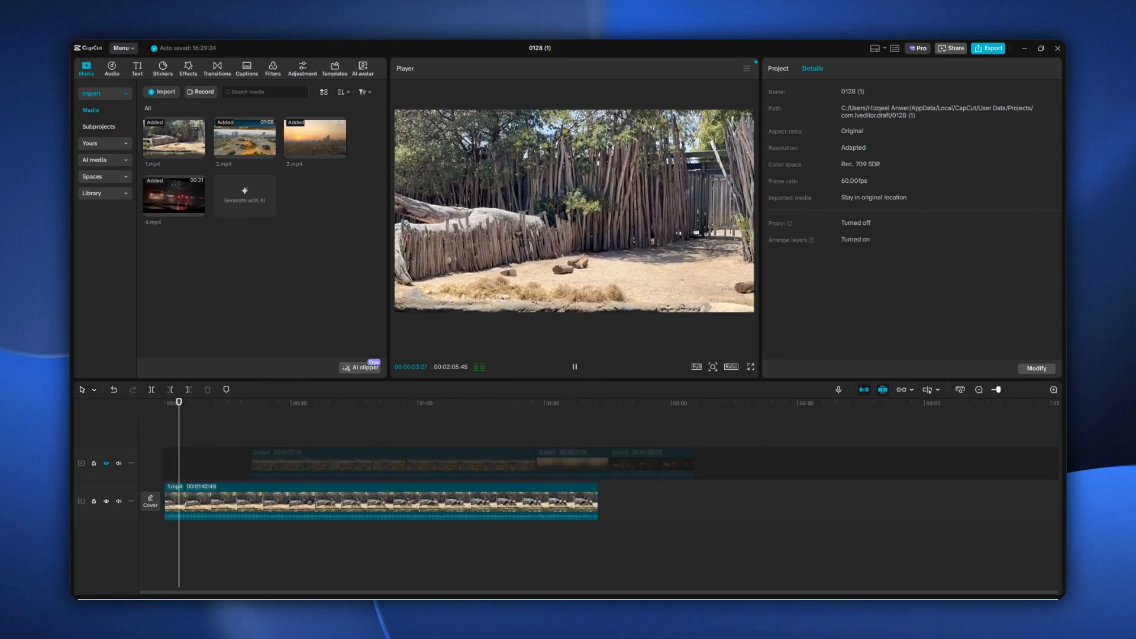
{"action": "left_click", "coordinate": [574, 367]}
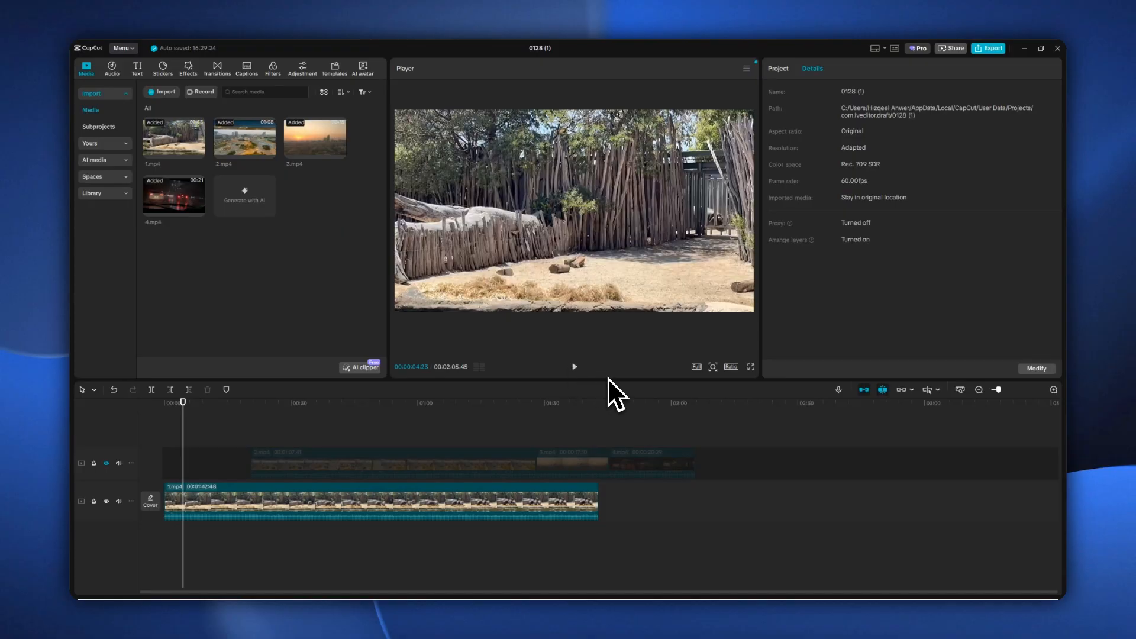
{"action": "key", "text": "space"}
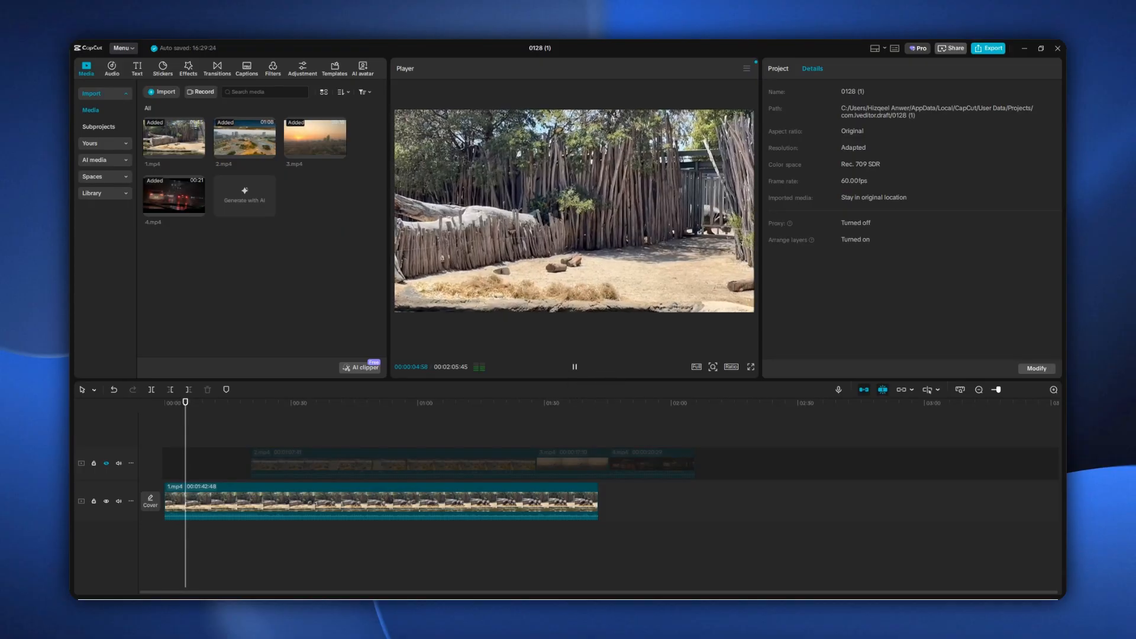
{"action": "key", "text": "space"}
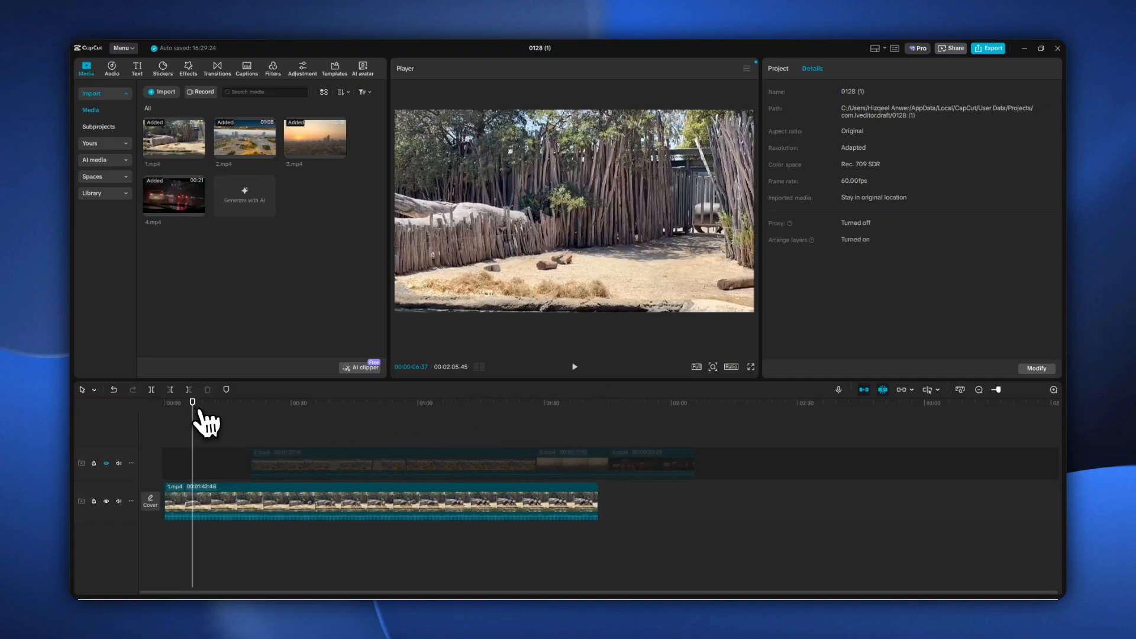
- Add a timeline marker at 00:00:01:52 and name it "Adventure park & zoo B-Roll"
{"action": "left_click_drag", "start_coordinate": [193, 405], "coordinate": [173, 432]}
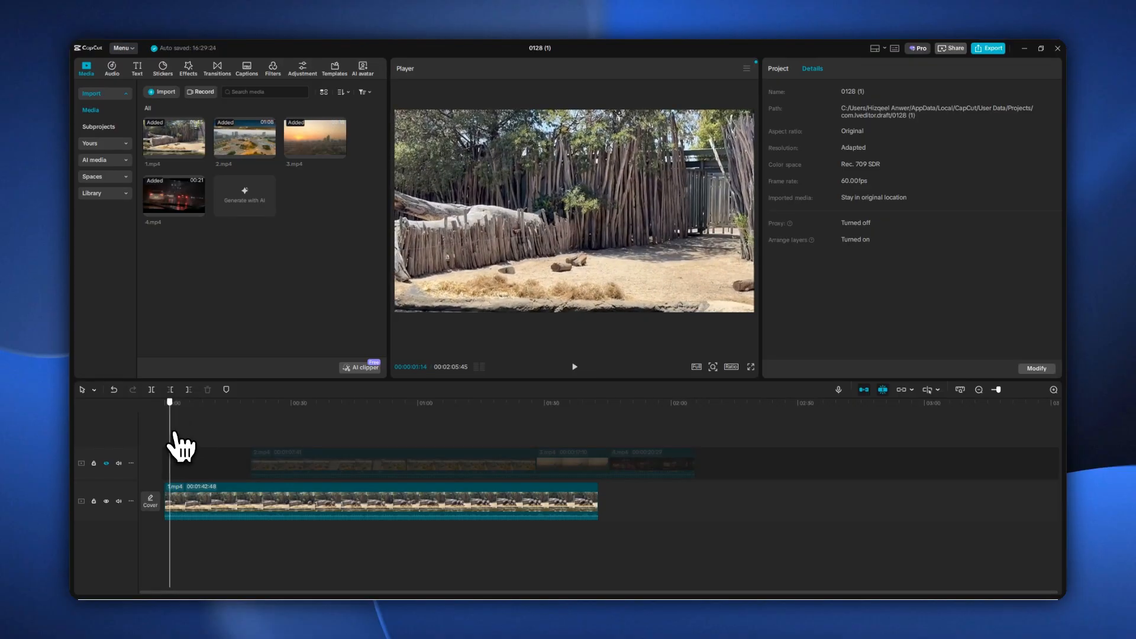
{"action": "key", "text": "space"}
{"action": "key", "text": "space"}
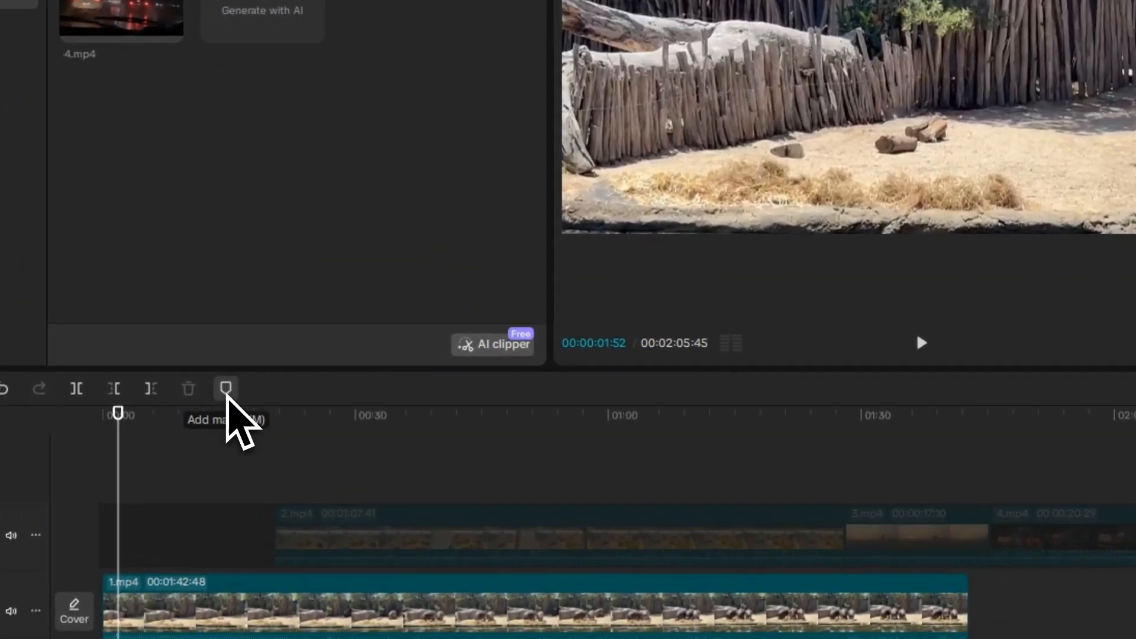
{"action": "left_click", "coordinate": [226, 391]}
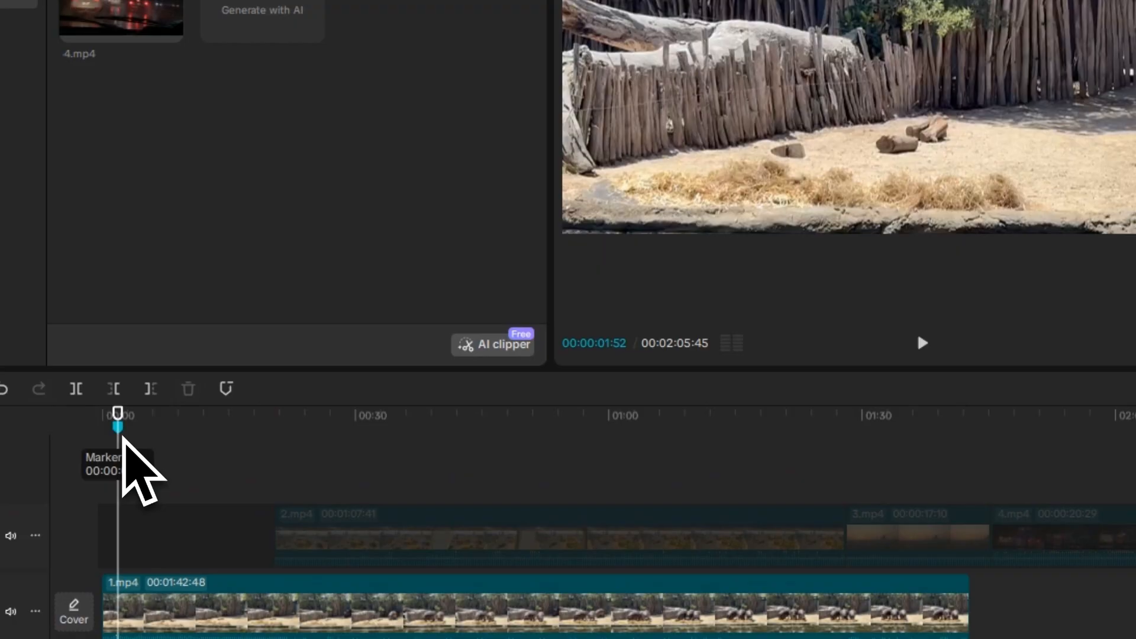
{"action": "double_click", "coordinate": [119, 431]}
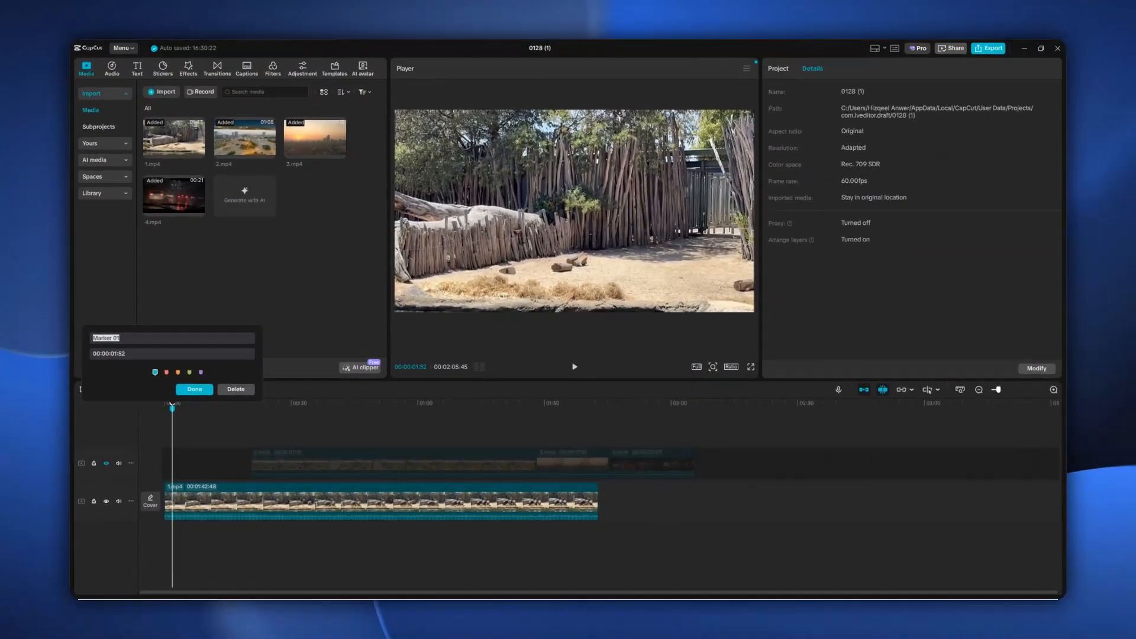
{"action": "type", "text": "Adventure park & zoo B-Roll"}
{"action": "left_click", "coordinate": [205, 391]}
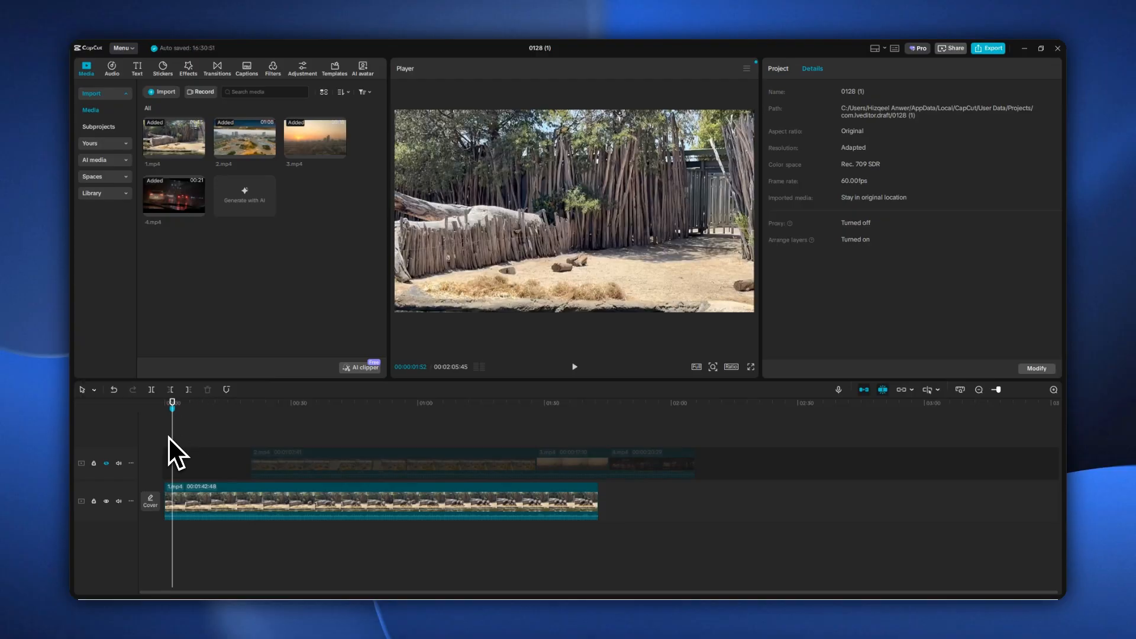
- Unhide the upper track, move 2.mp4 so it starts at the marker, and play back the cut
{"action": "left_click", "coordinate": [107, 463]}
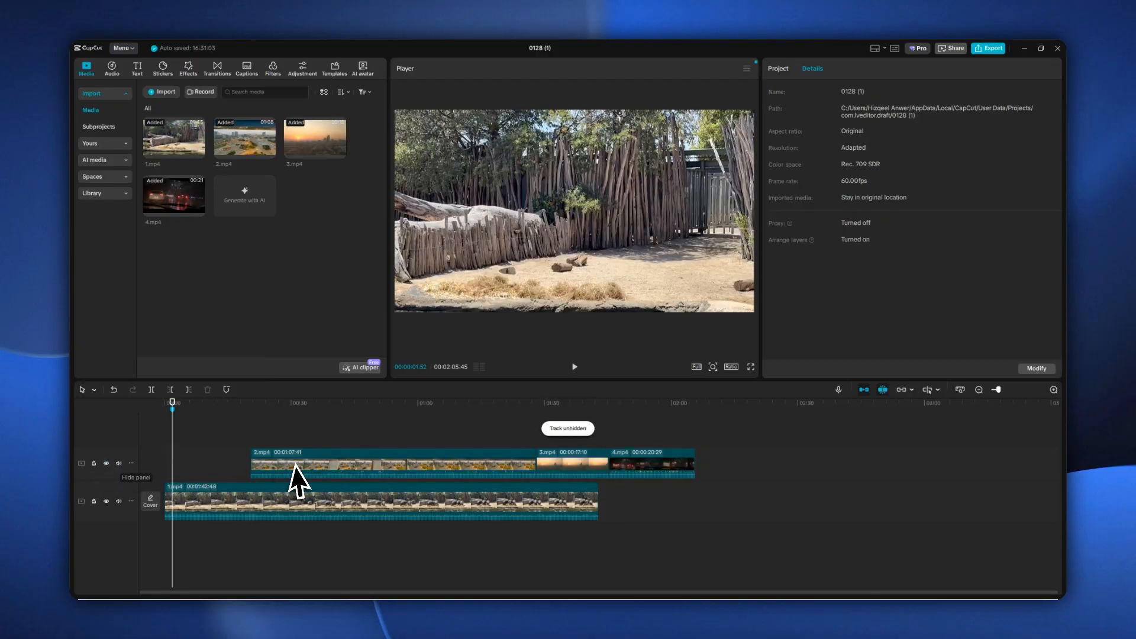
{"action": "left_click_drag", "start_coordinate": [402, 464], "coordinate": [321, 466]}
{"action": "left_click", "coordinate": [166, 403]}
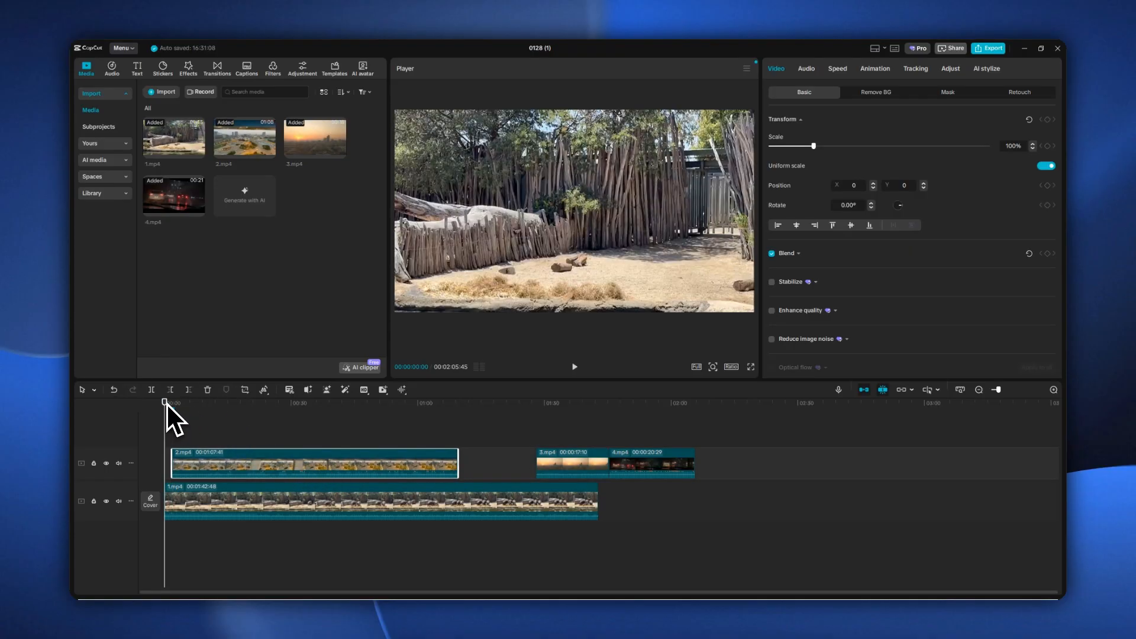
{"action": "scroll", "coordinate": [193, 434], "scroll_direction": "up", "scroll_amount": 3}
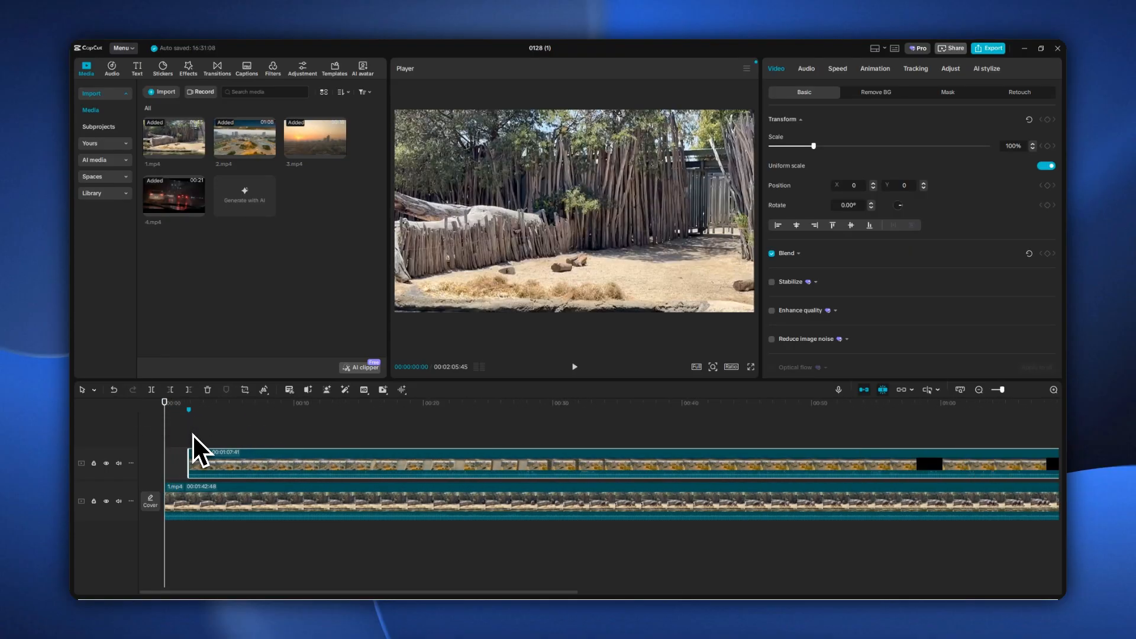
{"action": "key", "text": "space"}
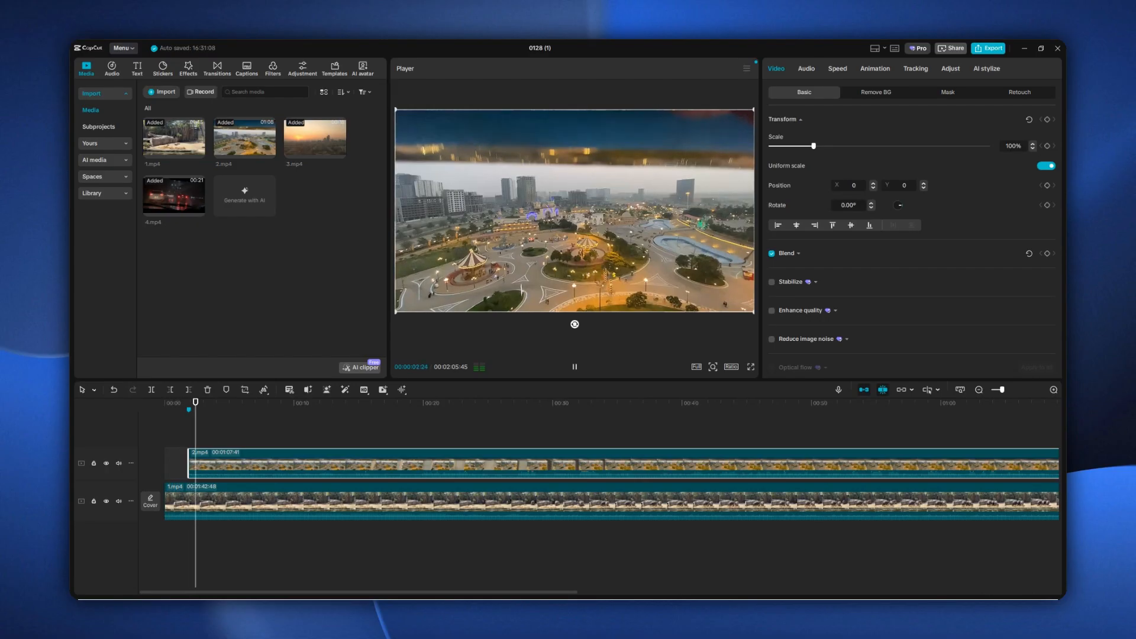
{"action": "key", "text": "space"}
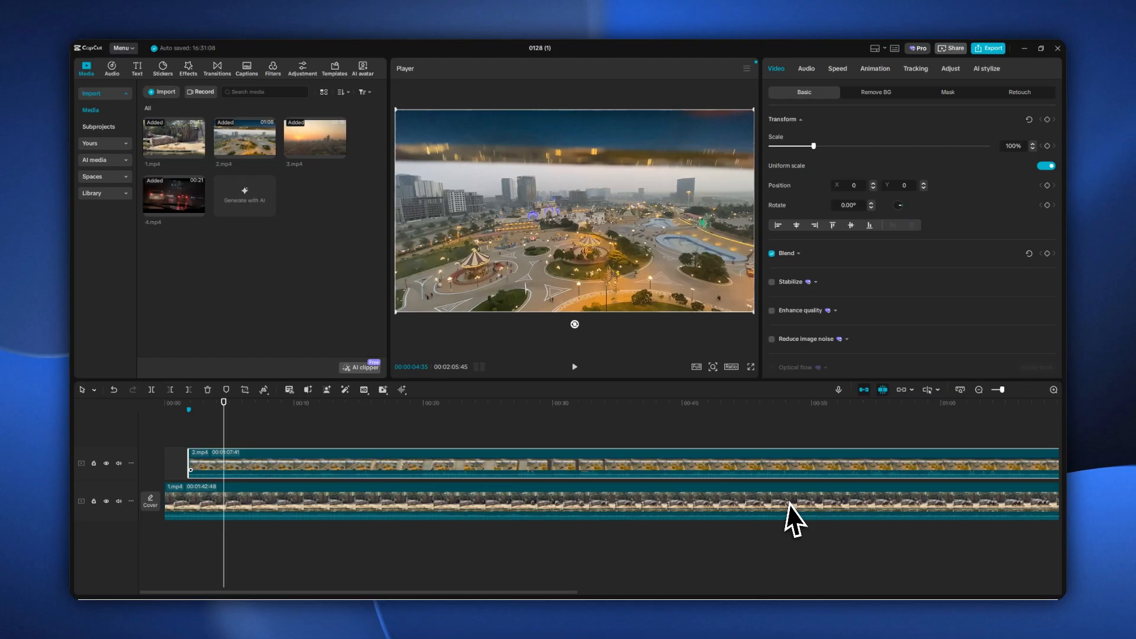
- Add a second timeline marker at about 00:05 and name it "Clip 3"
{"action": "left_click_drag", "start_coordinate": [228, 414], "coordinate": [178, 414]}
{"action": "key", "text": "ctrl+z"}
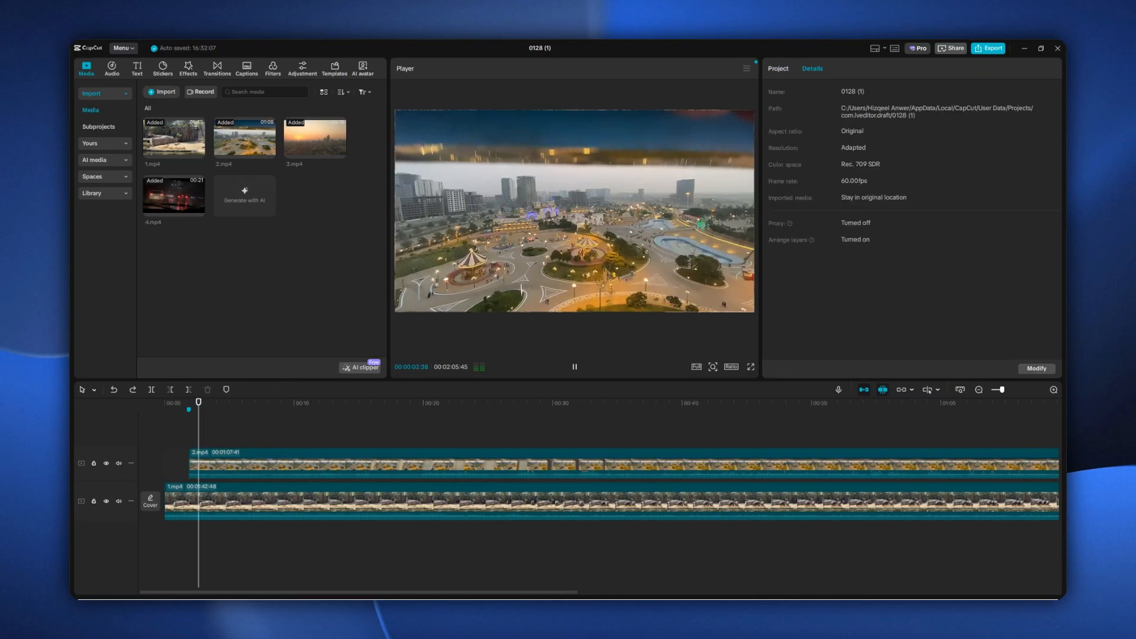
{"action": "key", "text": "m"}
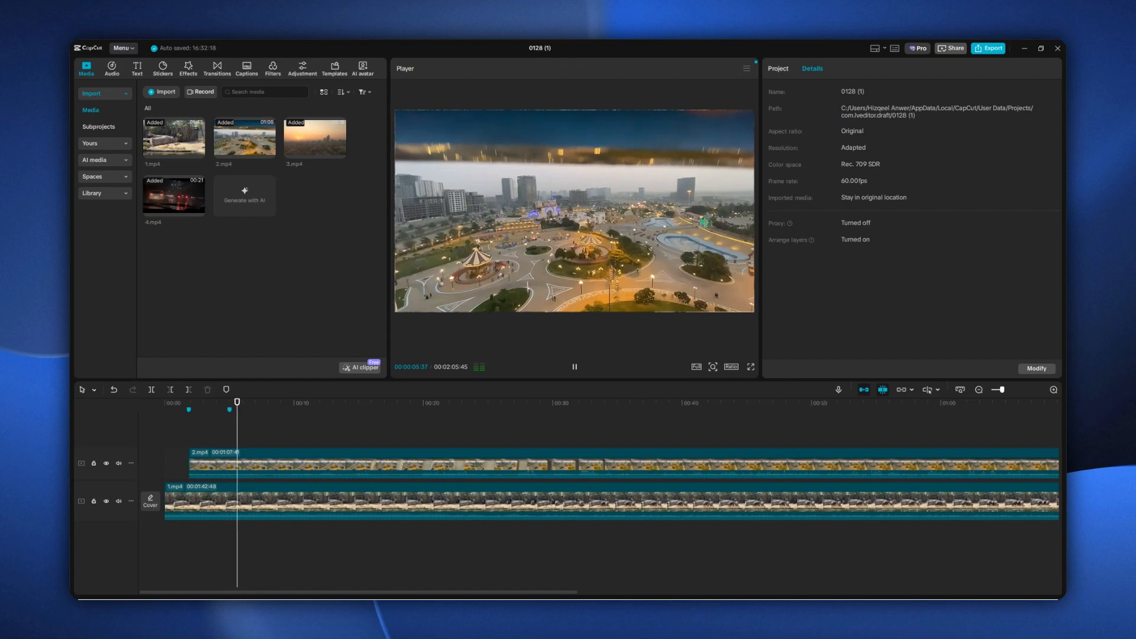
{"action": "key", "text": "space"}
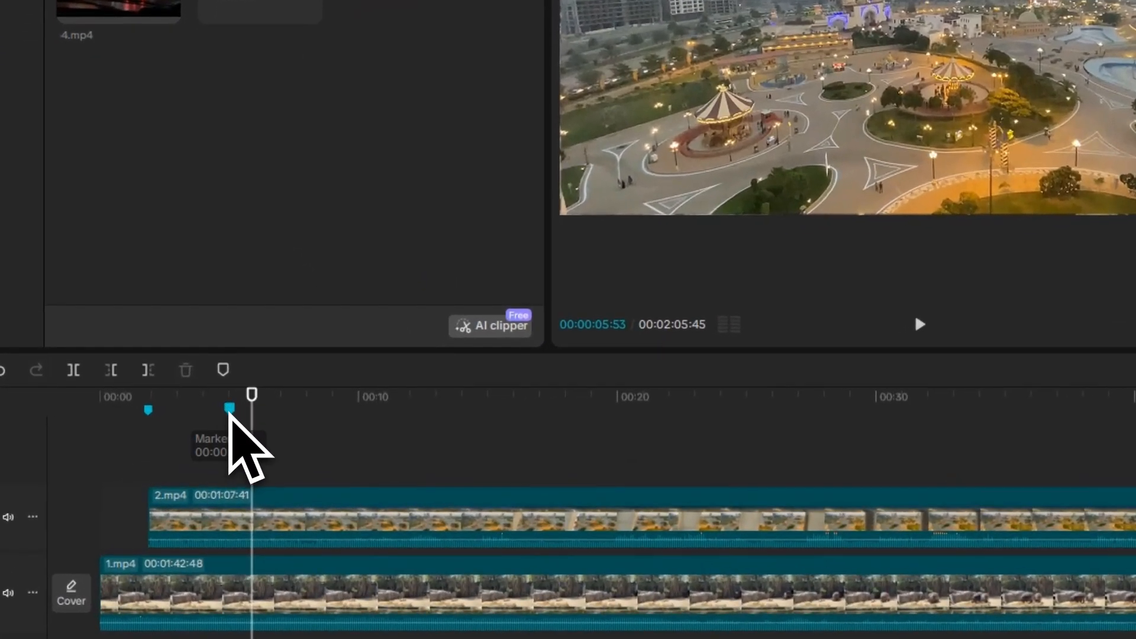
{"action": "double_click", "coordinate": [230, 410]}
{"action": "type", "text": "Clip 3"}
{"action": "left_click", "coordinate": [274, 370]}
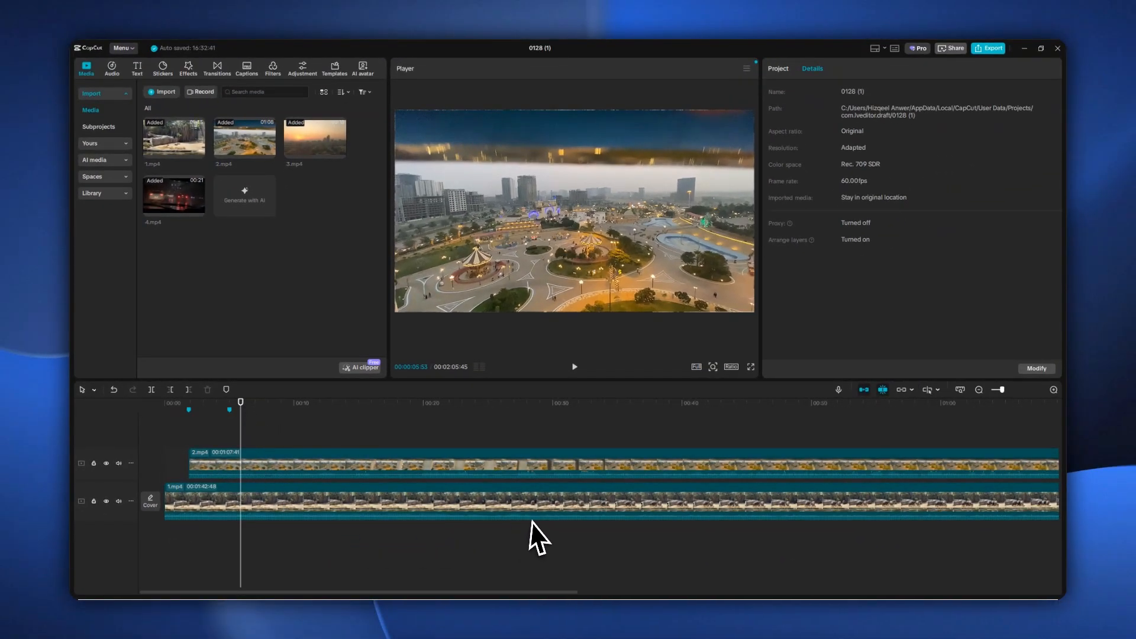
- Trim the end of 2.mp4 back to the second marker and move 3.mp4 directly behind it
{"action": "scroll", "coordinate": [540, 527], "scroll_direction": "down", "scroll_amount": 2}
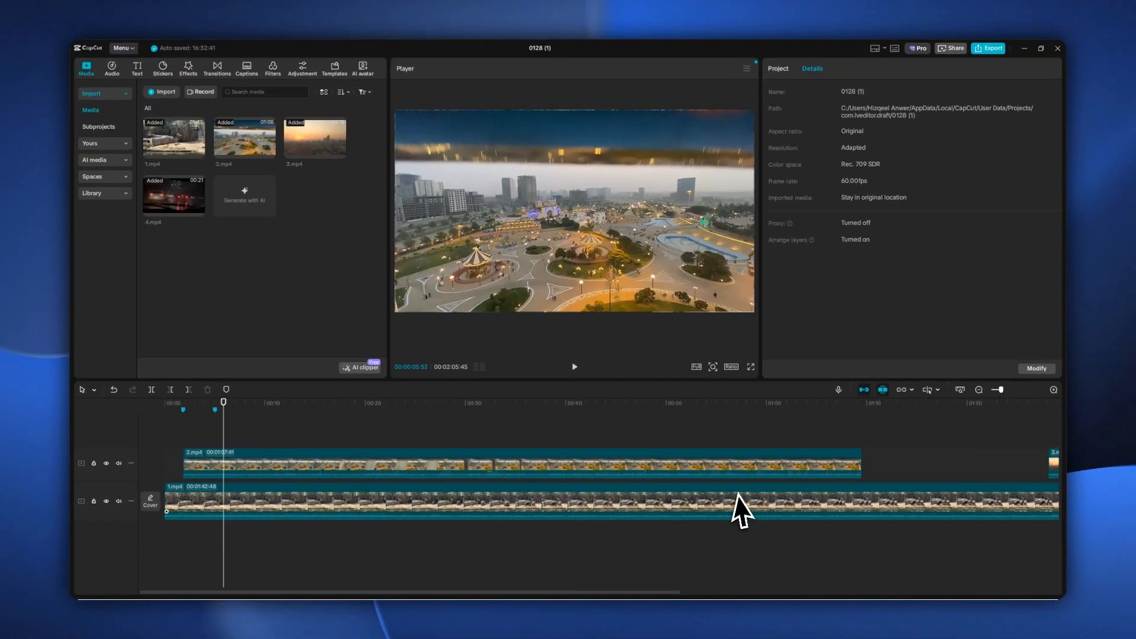
{"action": "left_click", "coordinate": [852, 469]}
{"action": "left_click_drag", "start_coordinate": [862, 469], "coordinate": [214, 455]}
{"action": "left_click", "coordinate": [1052, 466]}
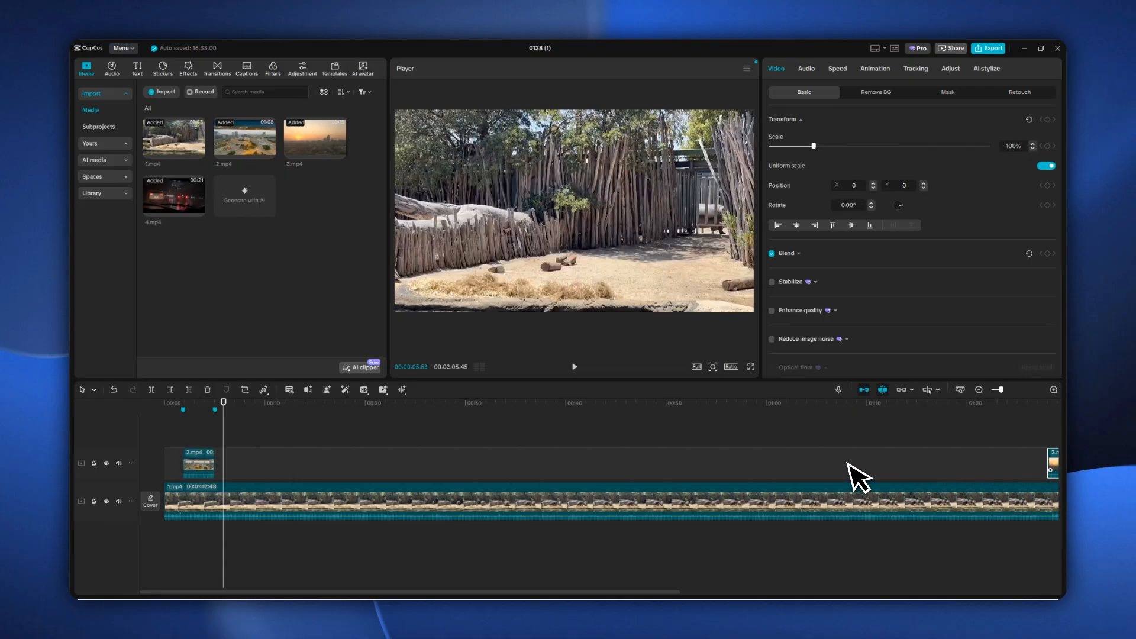
{"action": "left_click_drag", "start_coordinate": [1058, 473], "coordinate": [240, 468]}
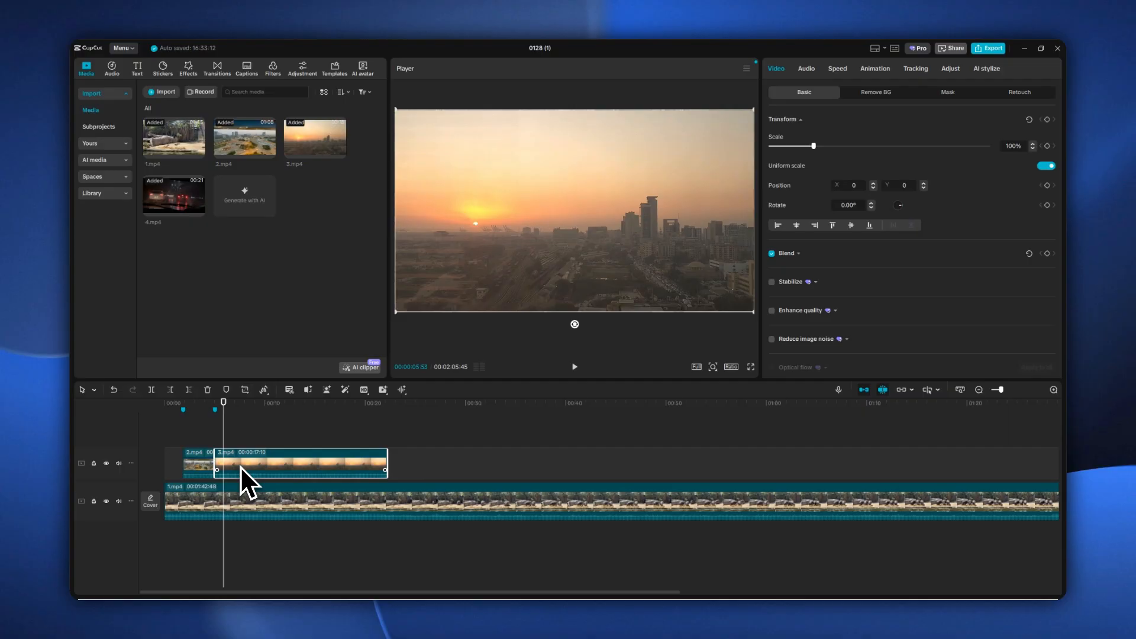
- Trim the end of 3.mp4 so the clip lasts about 2.5 seconds
{"action": "left_click_drag", "start_coordinate": [387, 467], "coordinate": [325, 466]}
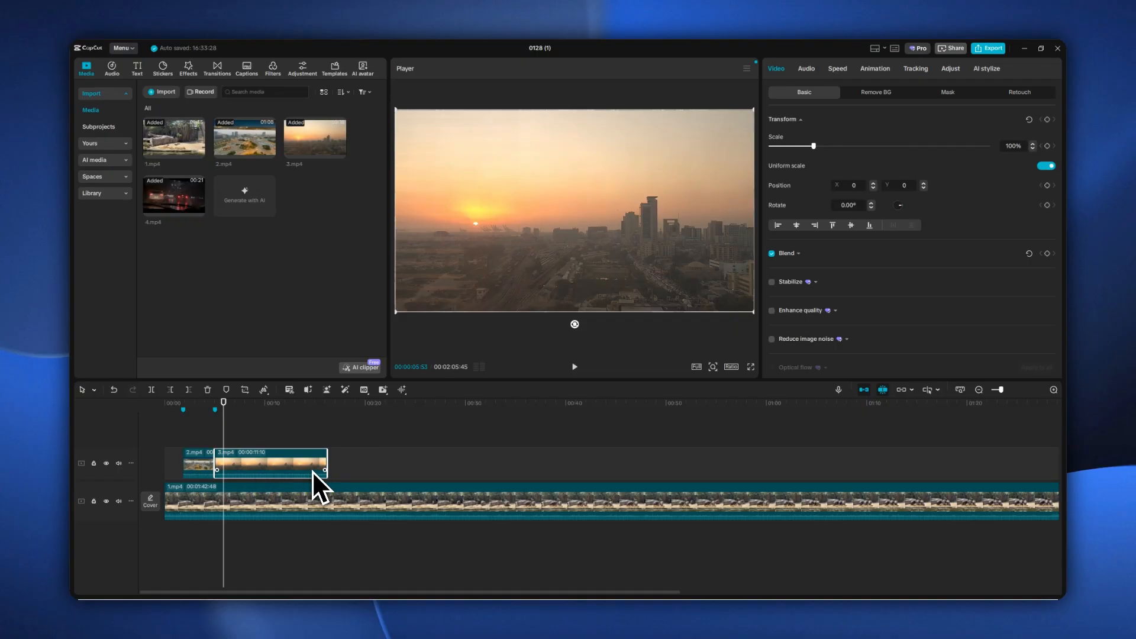
{"action": "left_click_drag", "start_coordinate": [327, 465], "coordinate": [251, 473]}
{"action": "scroll", "coordinate": [271, 475], "scroll_direction": "up", "scroll_amount": 2}
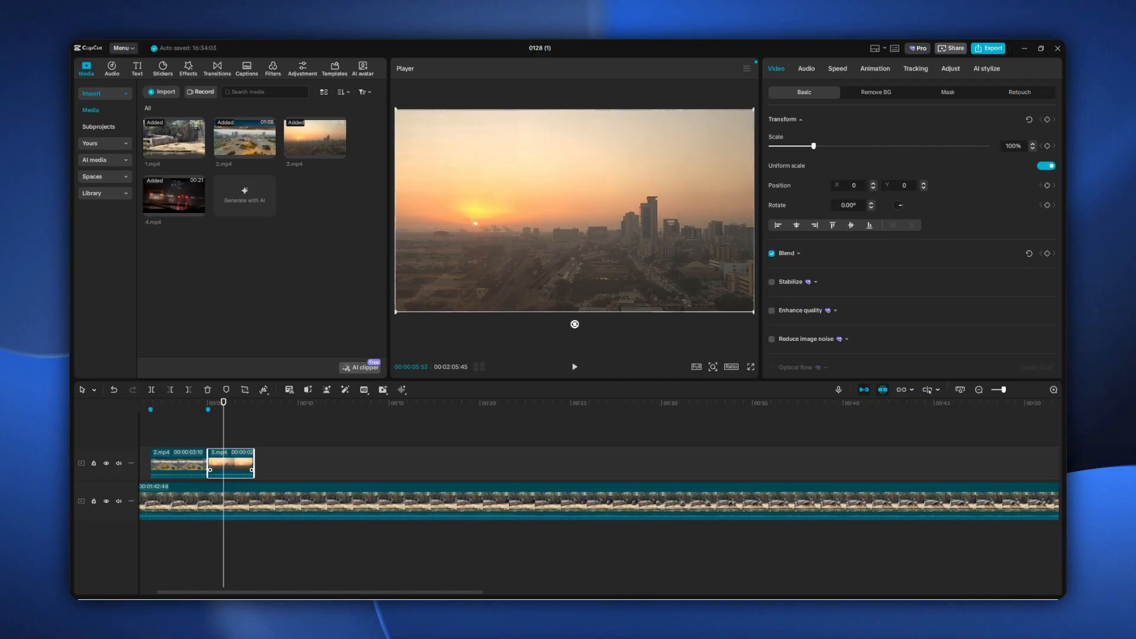
- Play 1.mp4 around 00:20 to look for the point where the next overlay clip should start
{"action": "key", "text": "ctrl+minus"}
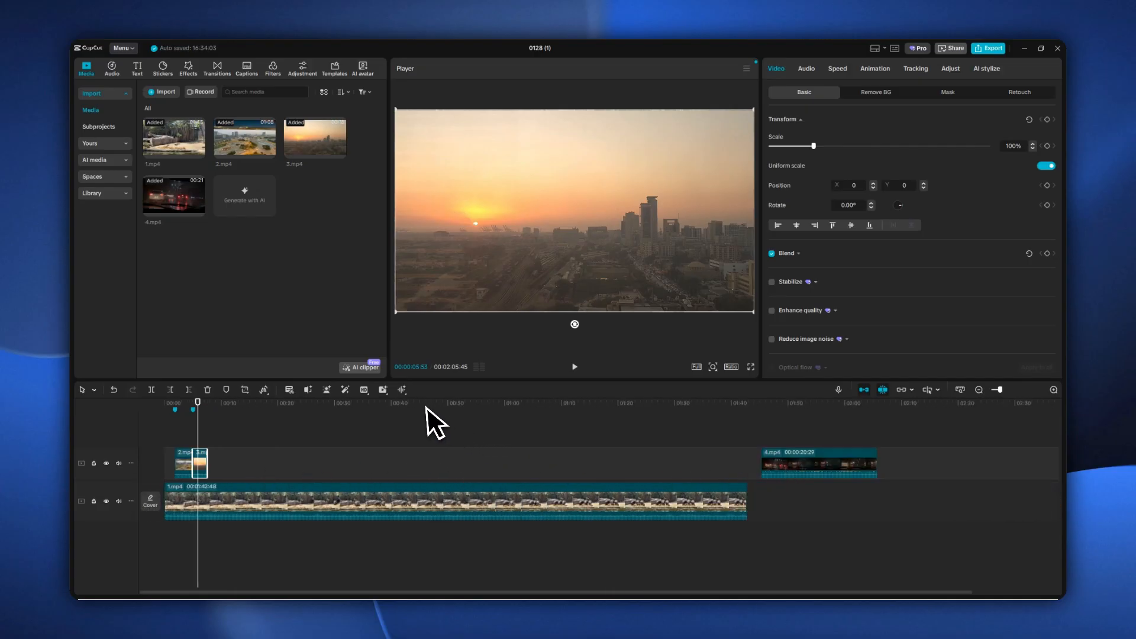
{"action": "left_click", "coordinate": [369, 411]}
{"action": "left_click", "coordinate": [255, 408]}
{"action": "key", "text": "space"}
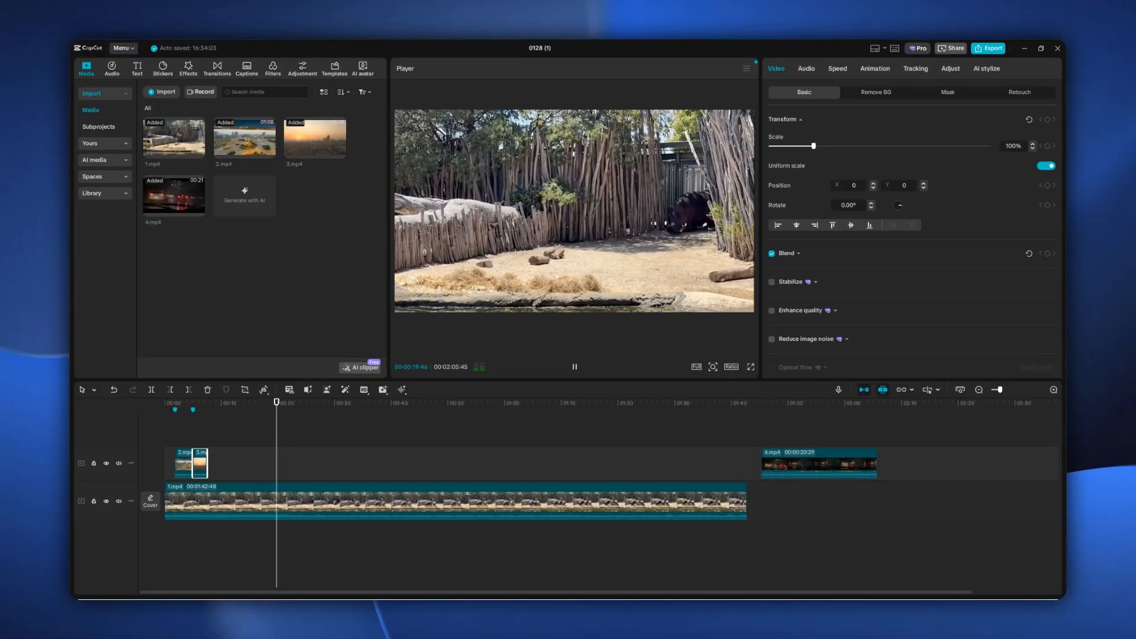
{"action": "key", "text": "space"}
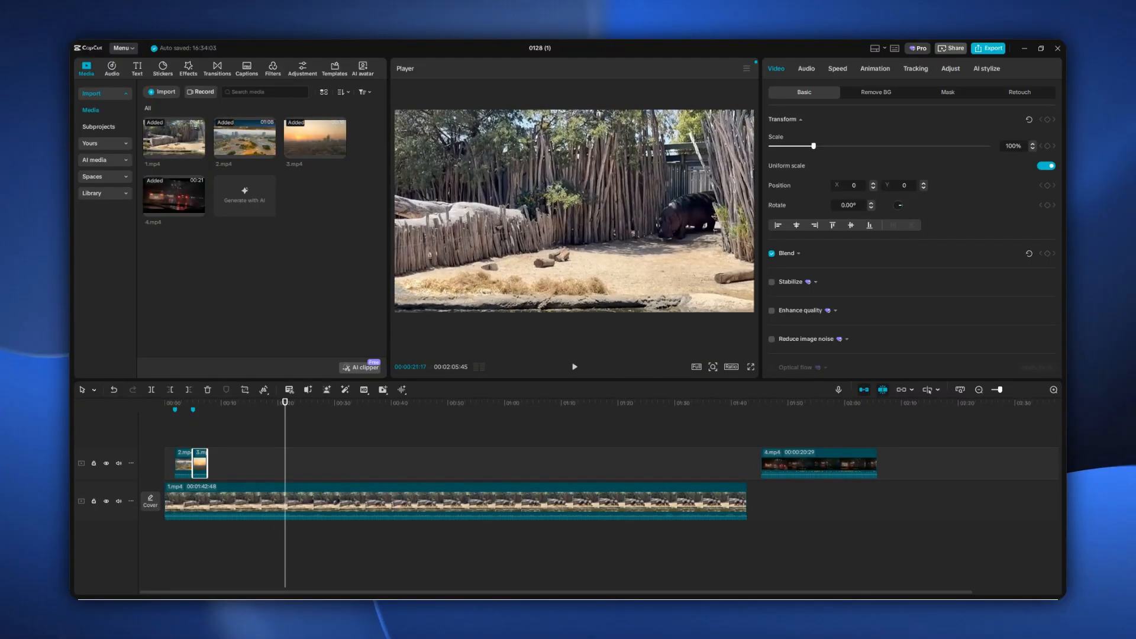
{"action": "left_click", "coordinate": [277, 405]}
{"action": "key", "text": "space"}
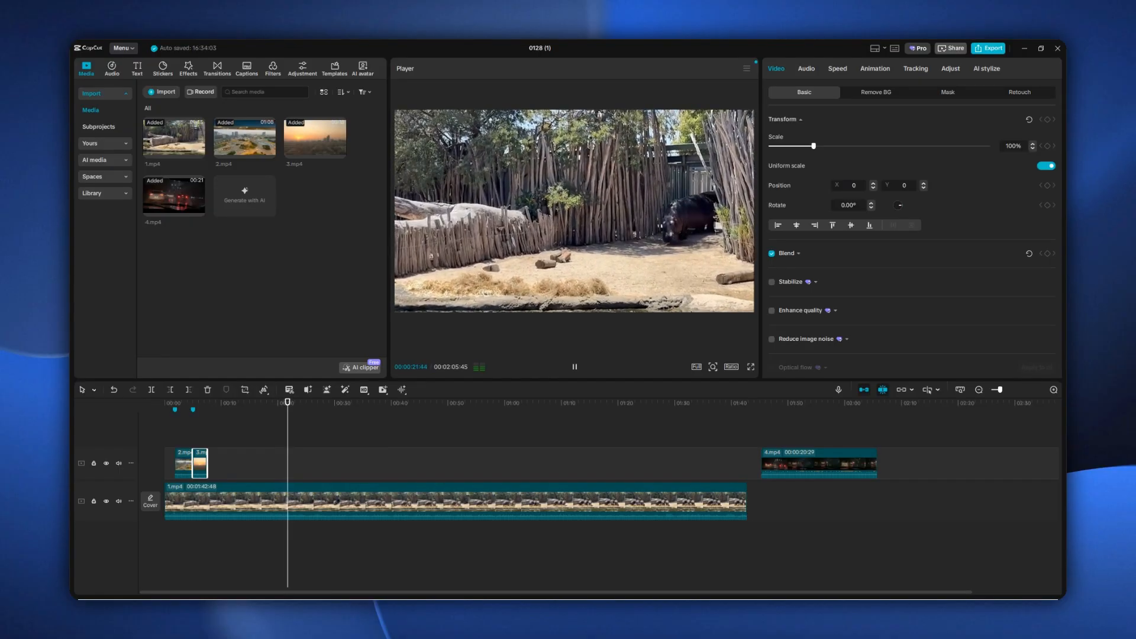
{"action": "key", "text": "space"}
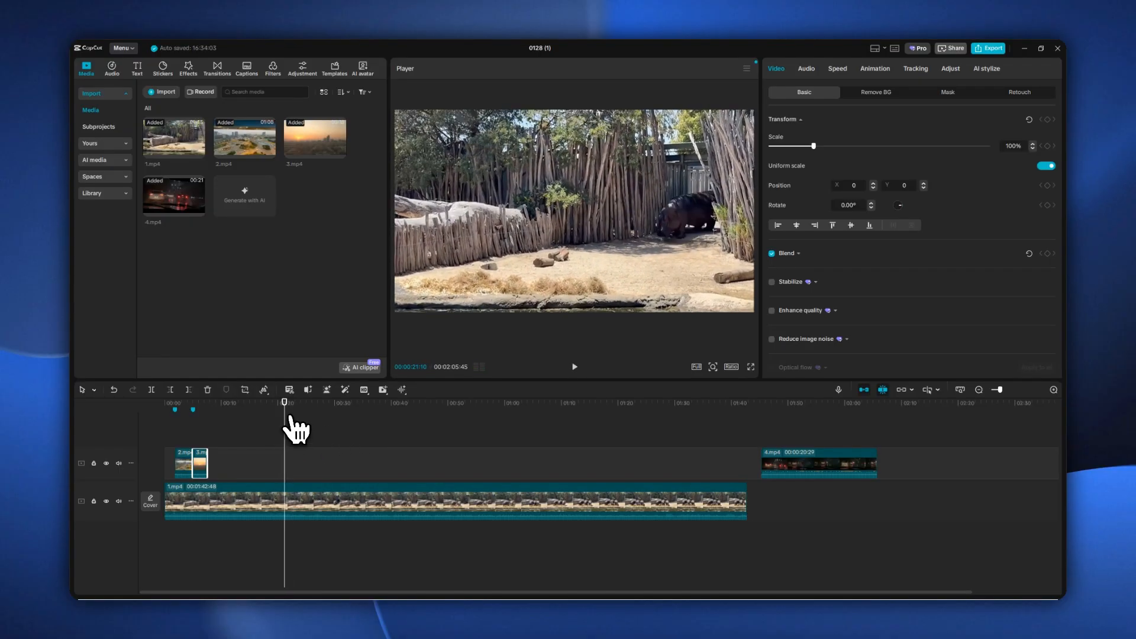
- Replay 1.mp4 from about 00:20 and add a third timeline marker at about 00:23
{"action": "left_click", "coordinate": [280, 407]}
{"action": "left_click_drag", "start_coordinate": [282, 408], "coordinate": [275, 408]}
{"action": "key", "text": "space"}
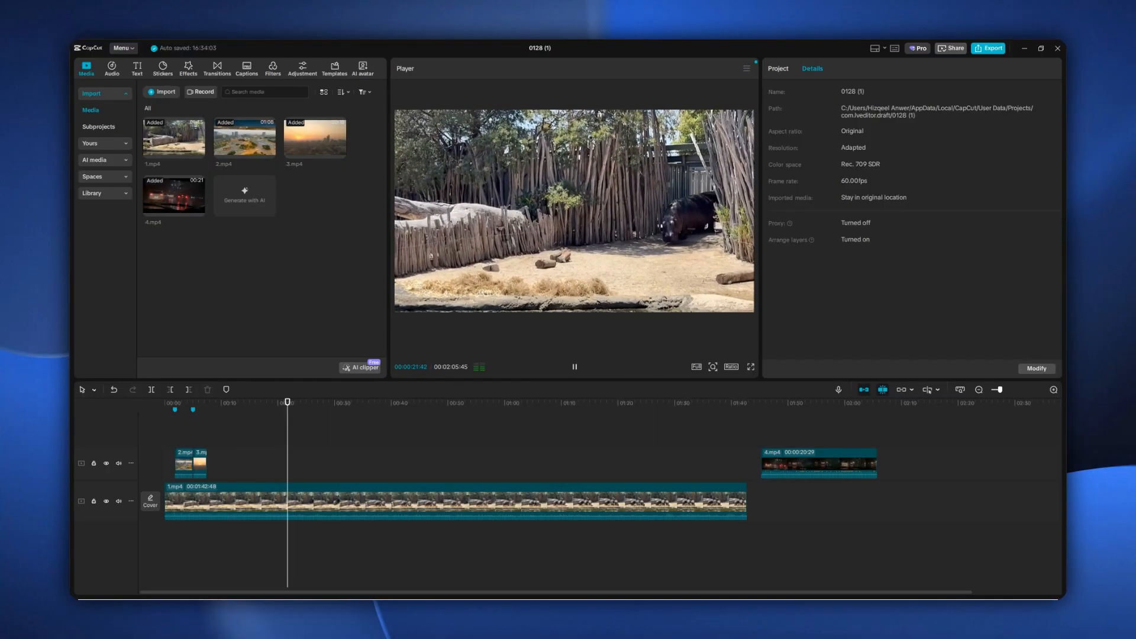
{"action": "key", "text": "m"}
{"action": "key", "text": "space"}
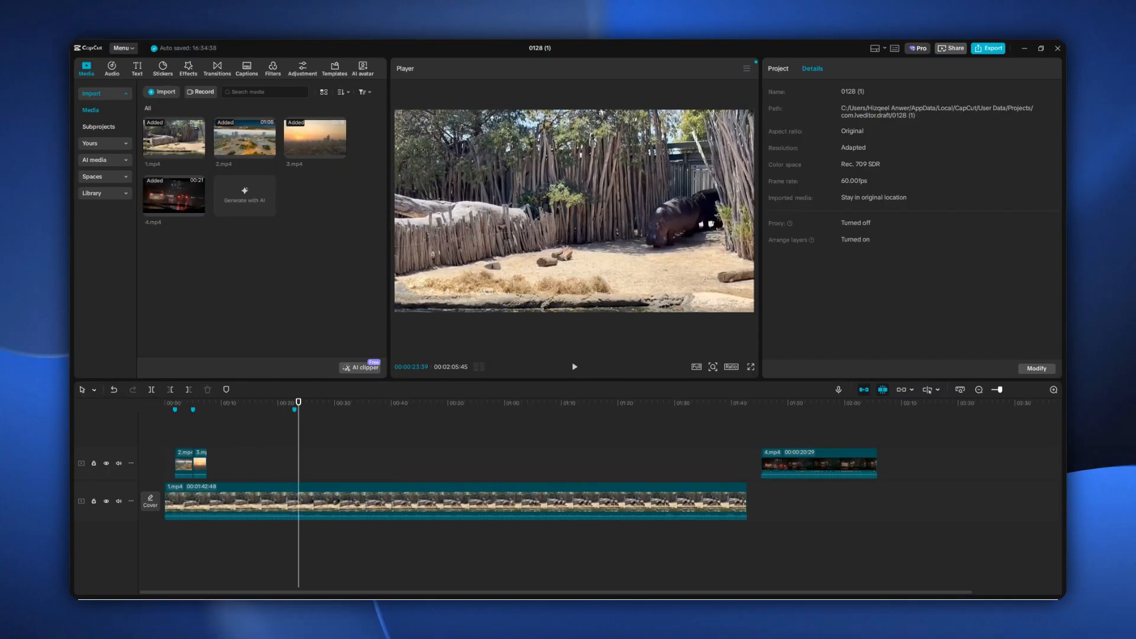
- Move 4.mp4 to start at the third marker, shorten it to 3 seconds and play through it
{"action": "left_click_drag", "start_coordinate": [805, 467], "coordinate": [343, 485]}
{"action": "scroll", "coordinate": [316, 465], "scroll_direction": "up", "scroll_amount": 2}
{"action": "scroll", "coordinate": [314, 456], "scroll_direction": "up", "scroll_amount": 2}
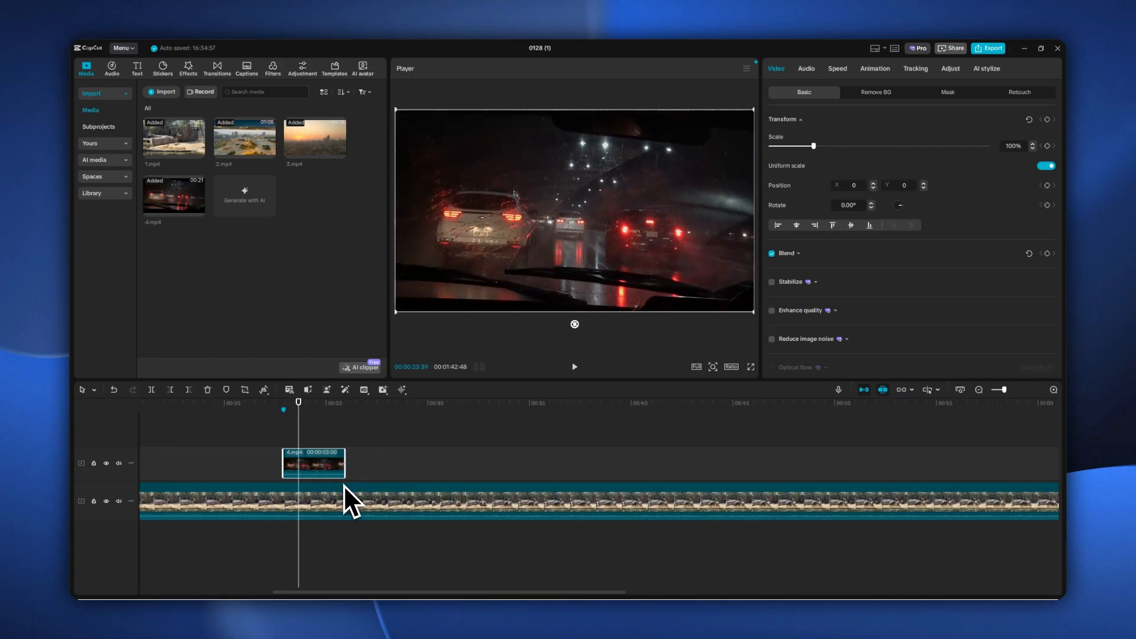
{"action": "left_click", "coordinate": [270, 410]}
{"action": "key", "text": "space"}
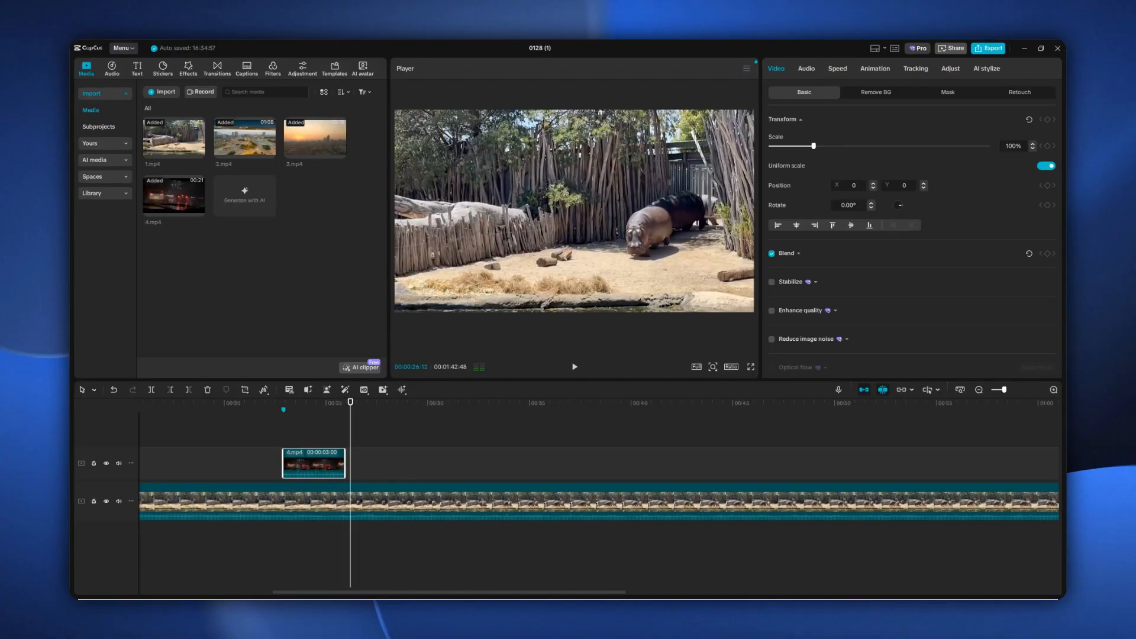
- Trim the end of 1.mp4 so the clip lasts 00:00:35:00
{"action": "left_click", "coordinate": [364, 461]}
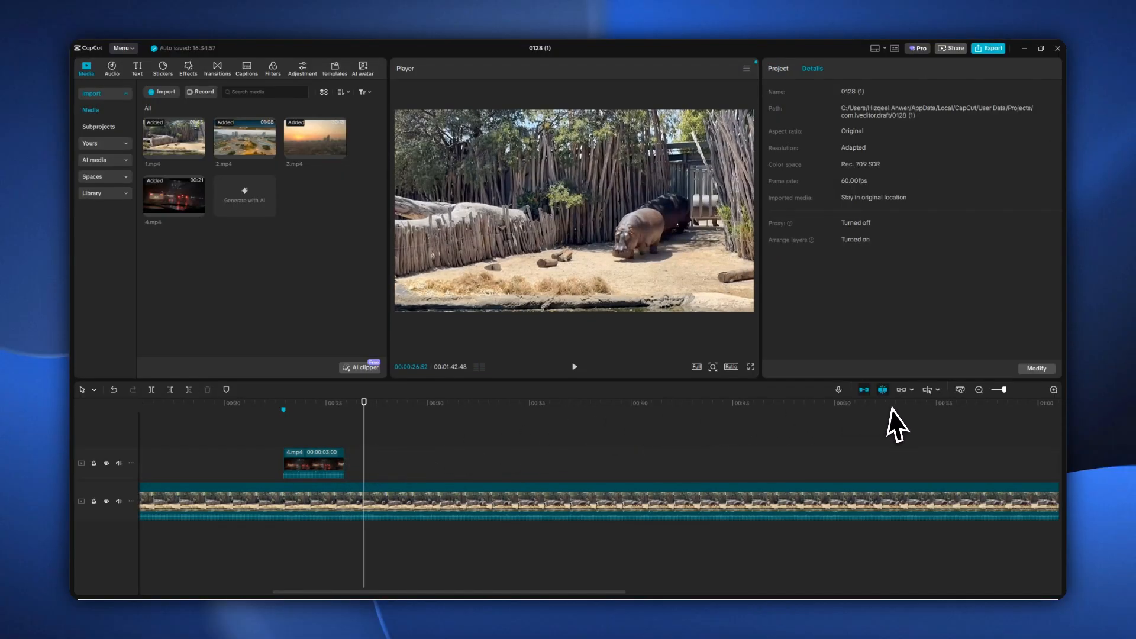
{"action": "scroll", "coordinate": [899, 424], "scroll_direction": "down", "scroll_amount": 5}
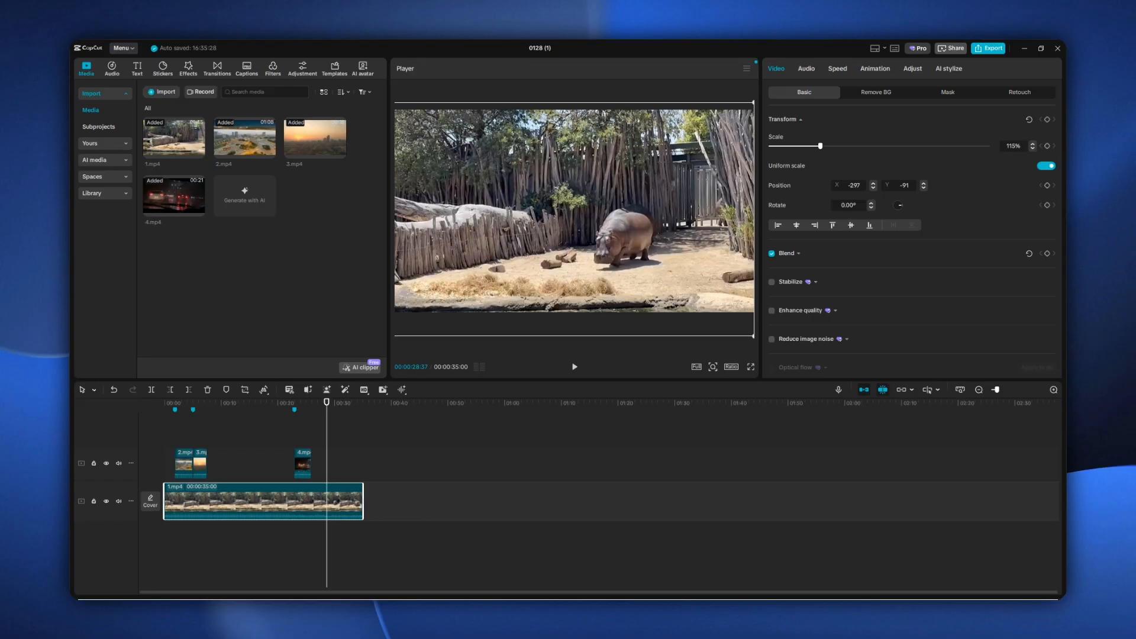
- Play the 4.mp4 overlay from about 00:23 to 00:25 to review which part of the footage it shows
{"action": "key", "text": "shift+z"}
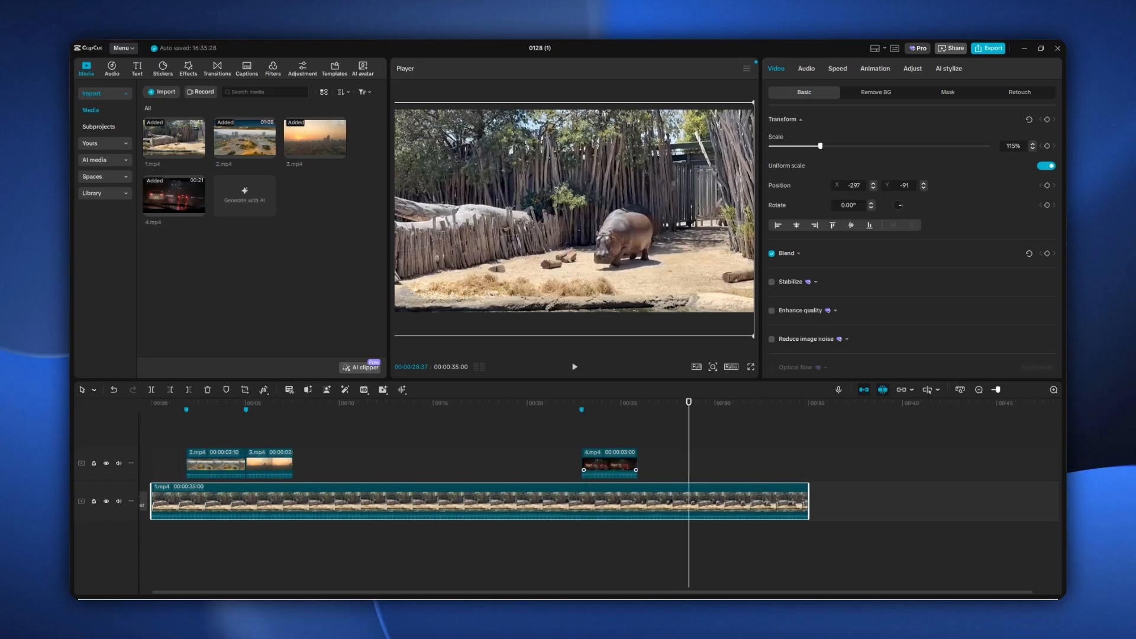
{"action": "left_click", "coordinate": [591, 405]}
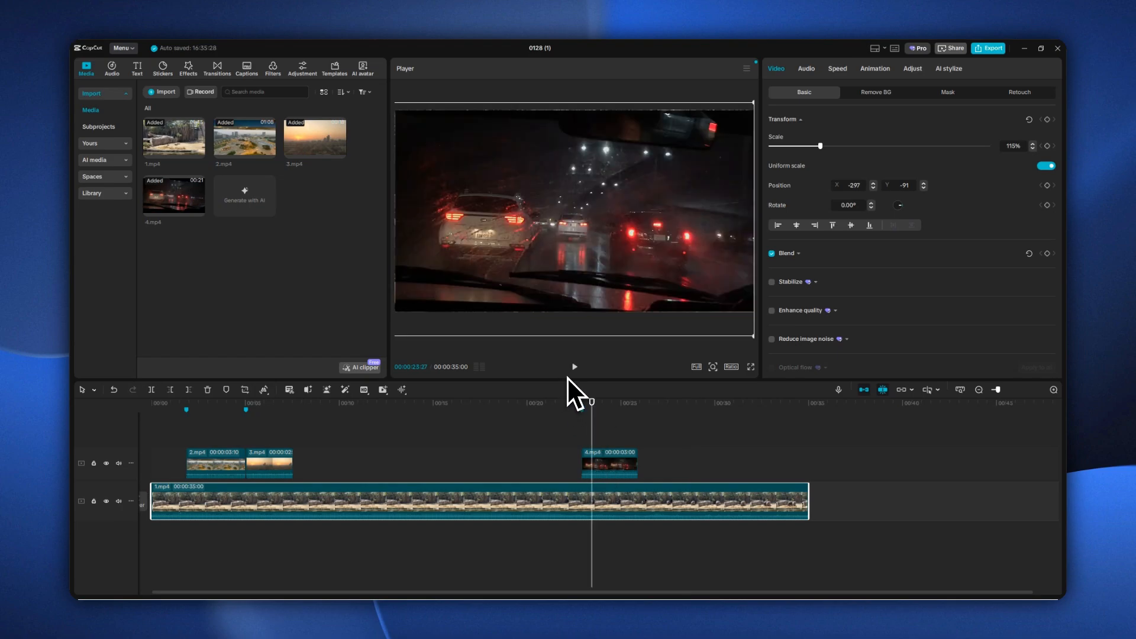
{"action": "key", "text": "space"}
{"action": "key", "text": "space"}
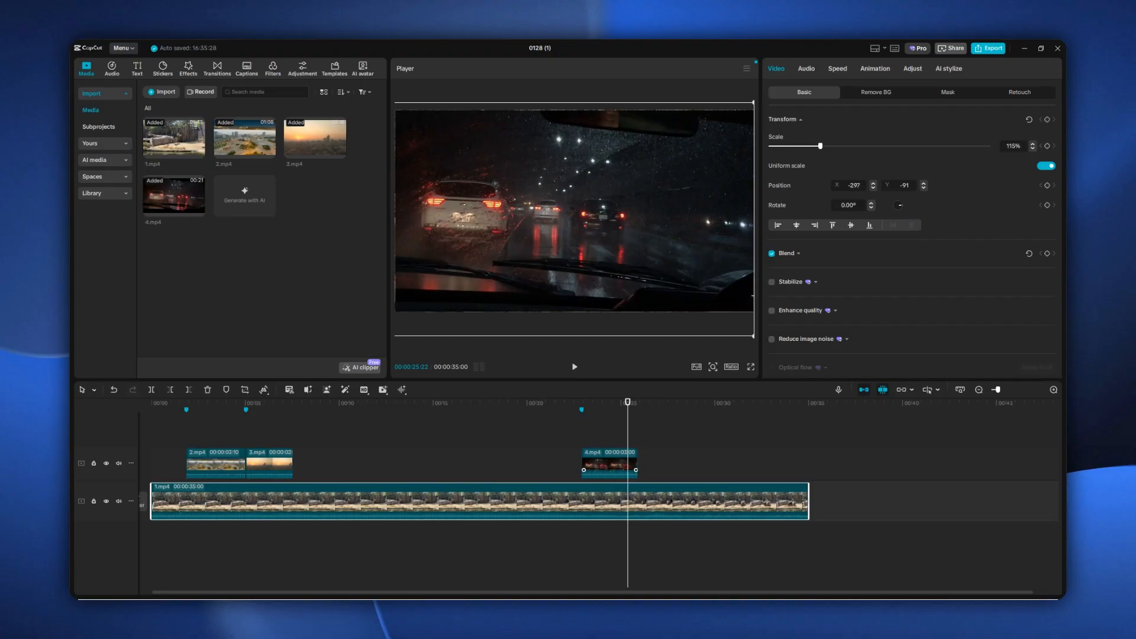
- Use Trim clip to choose a different section of 4.mp4's footage for the overlay, and play it from the third marker
{"action": "left_click", "coordinate": [600, 465]}
{"action": "right_click", "coordinate": [600, 465]}
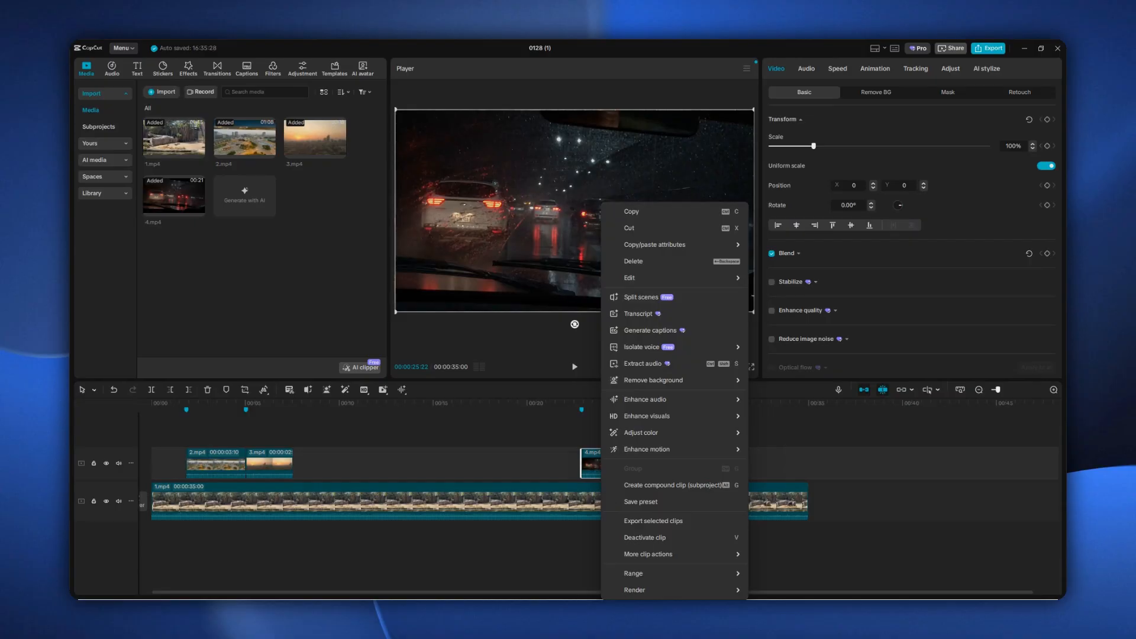
{"action": "mouse_move", "coordinate": [716, 555]}
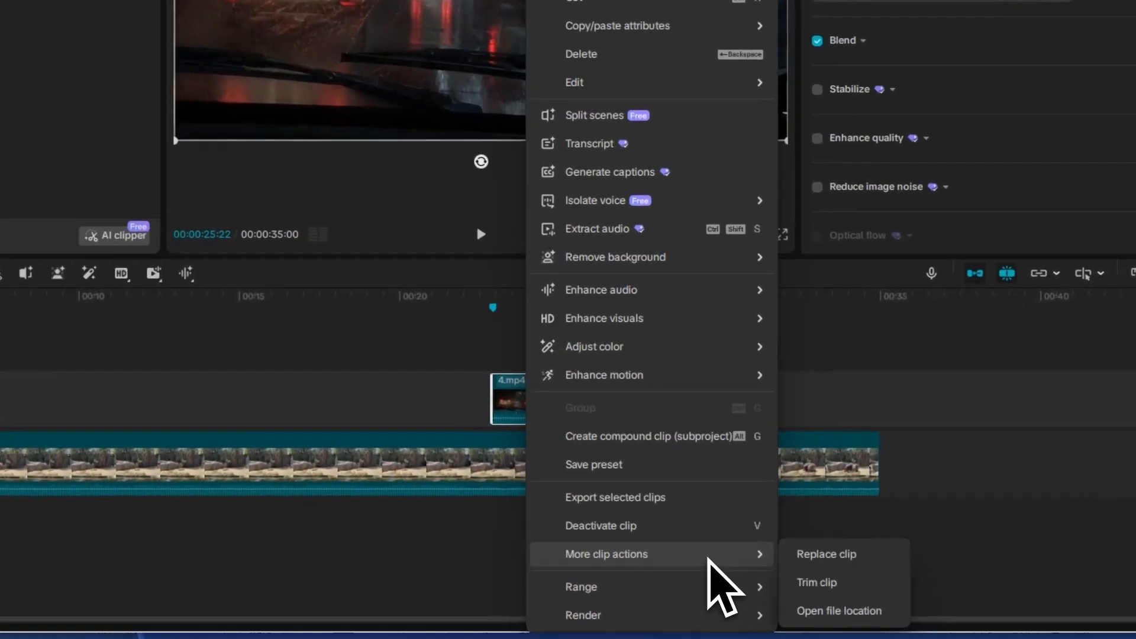
{"action": "left_click", "coordinate": [763, 572]}
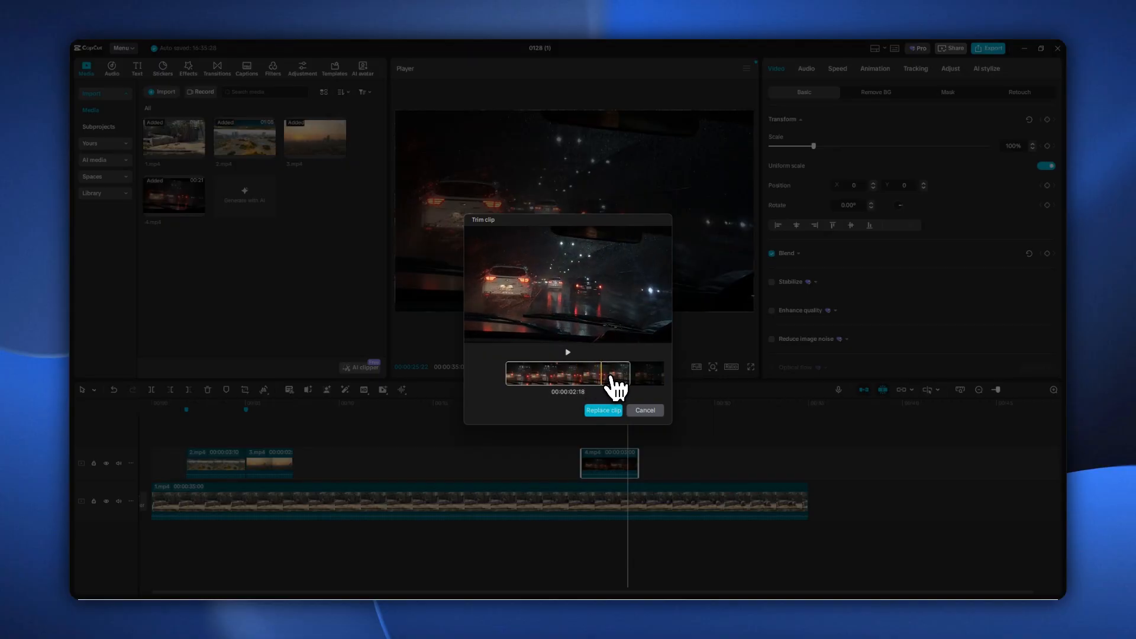
{"action": "left_click_drag", "start_coordinate": [652, 391], "coordinate": [553, 391]}
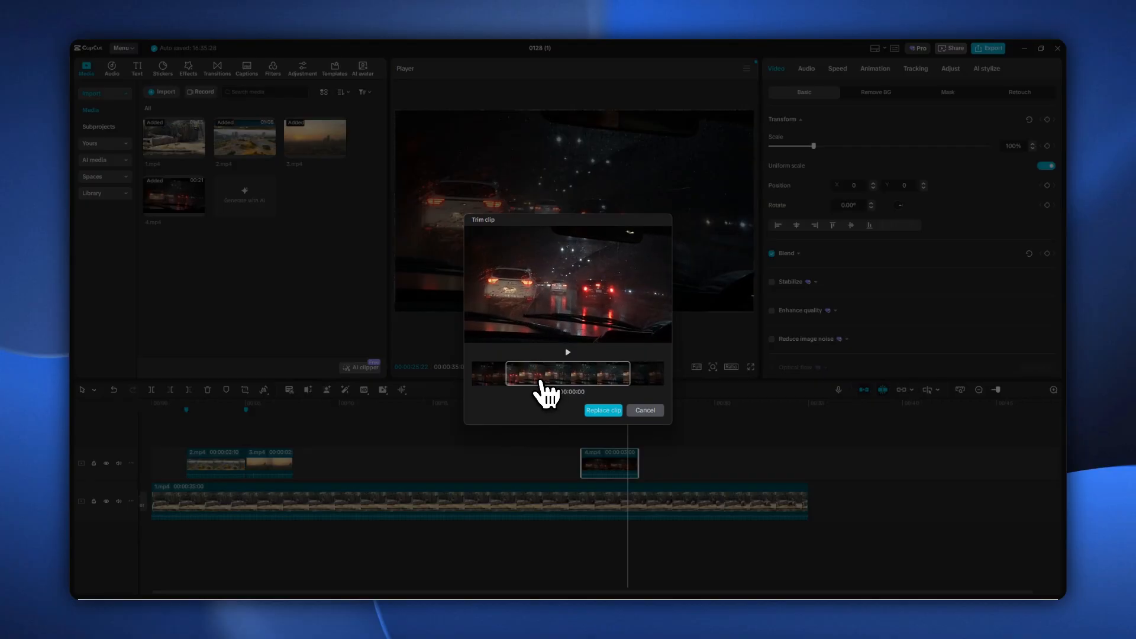
{"action": "left_click", "coordinate": [601, 411]}
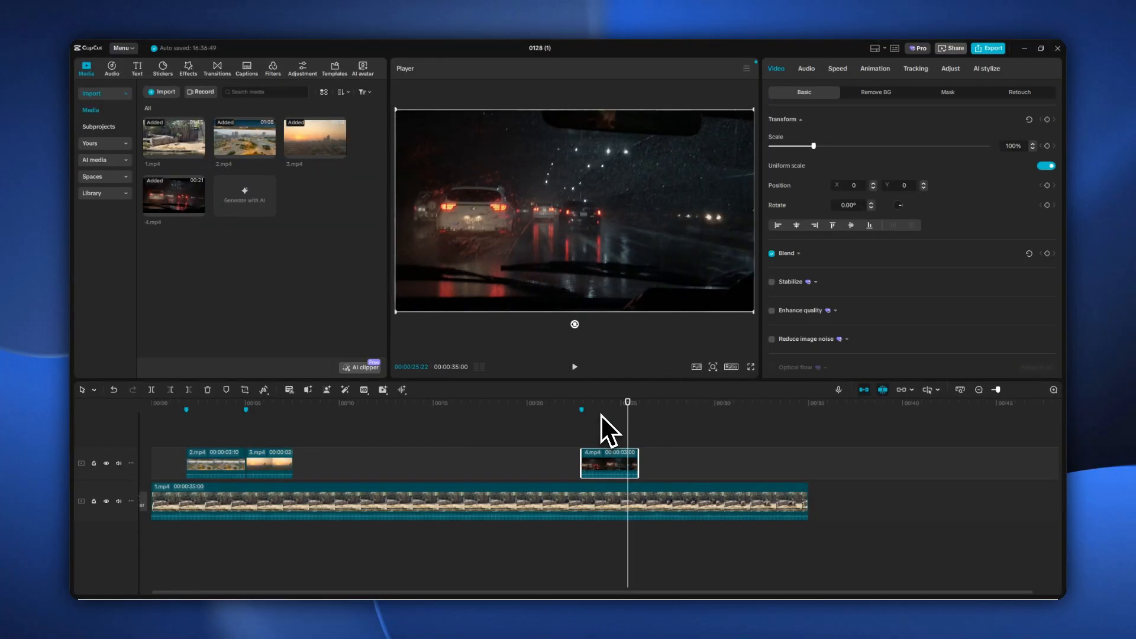
{"action": "left_click", "coordinate": [580, 410]}
{"action": "left_click", "coordinate": [574, 367]}
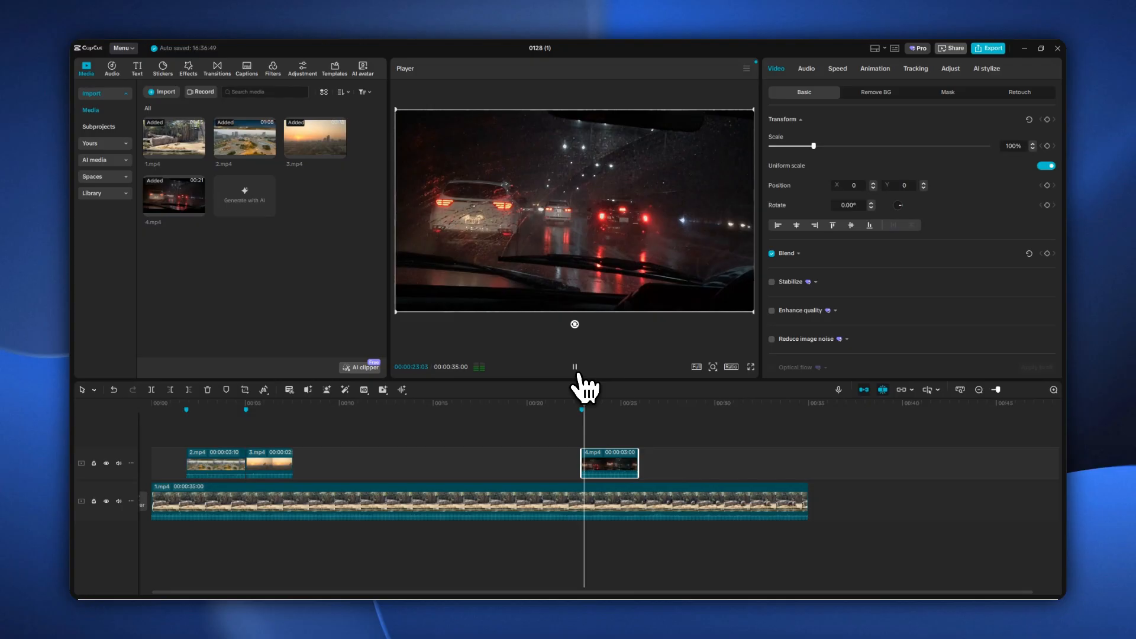
{"action": "left_click", "coordinate": [645, 444]}
- Use Trim clip to choose a different section of footage for the 2.mp4 overlay and replace the clip
{"action": "left_click_drag", "start_coordinate": [647, 445], "coordinate": [233, 468]}
{"action": "right_click", "coordinate": [228, 461]}
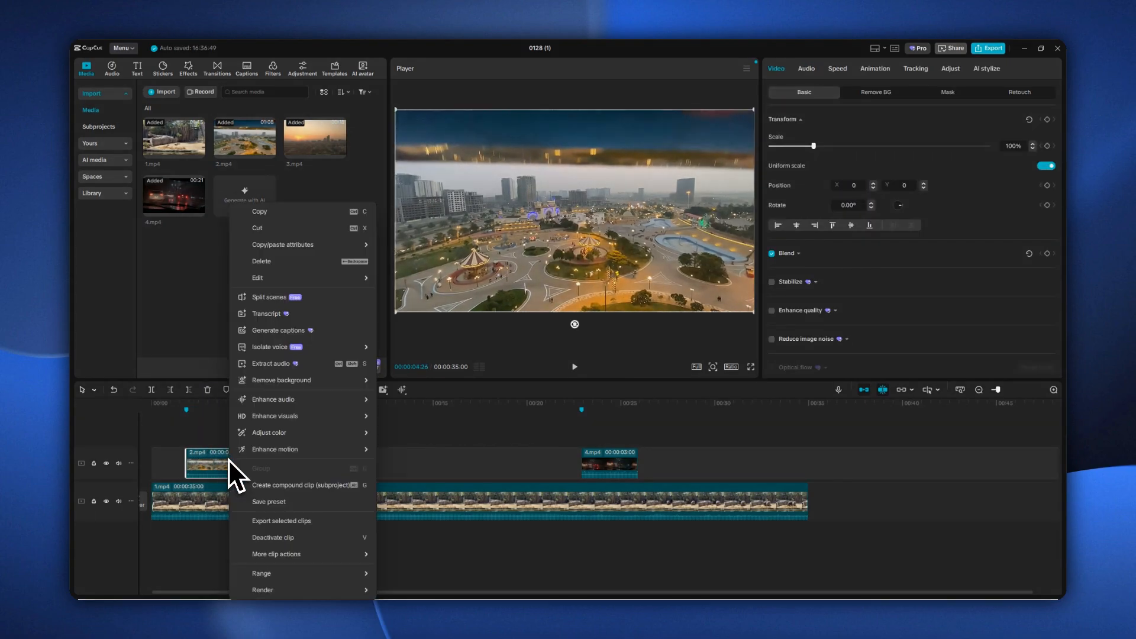
{"action": "mouse_move", "coordinate": [364, 558]}
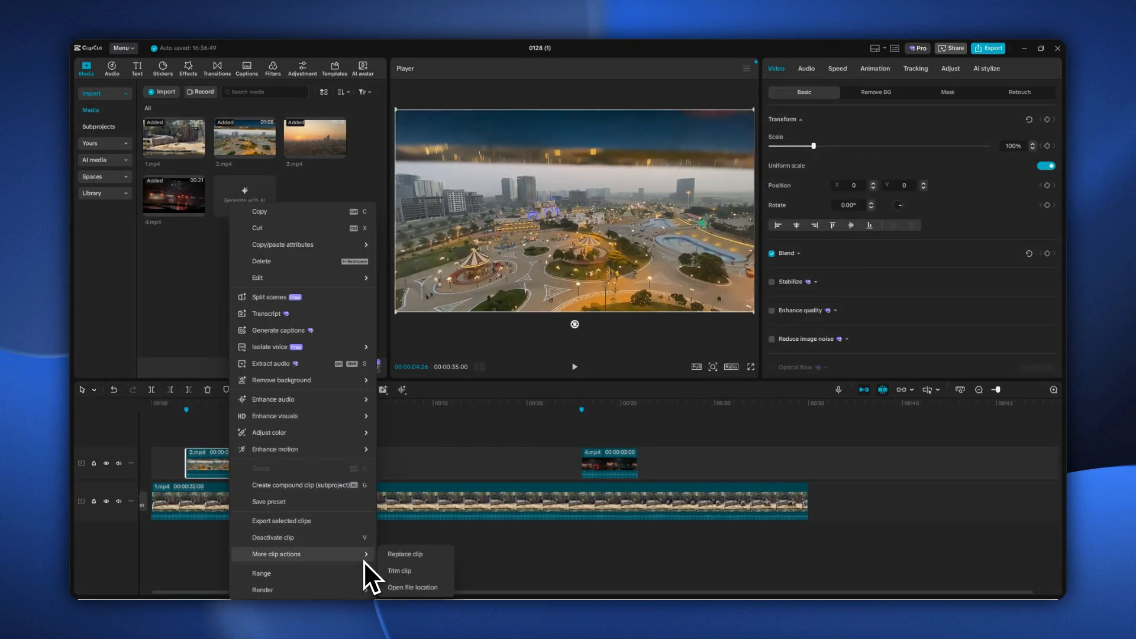
{"action": "left_click", "coordinate": [405, 572]}
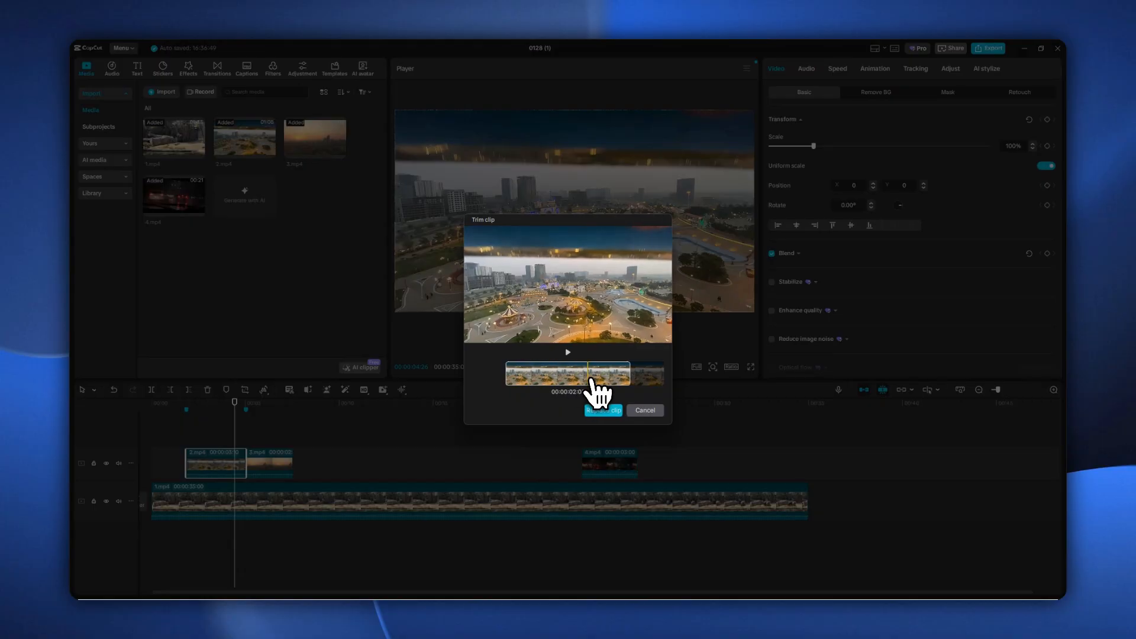
{"action": "left_click_drag", "start_coordinate": [566, 378], "coordinate": [536, 385]}
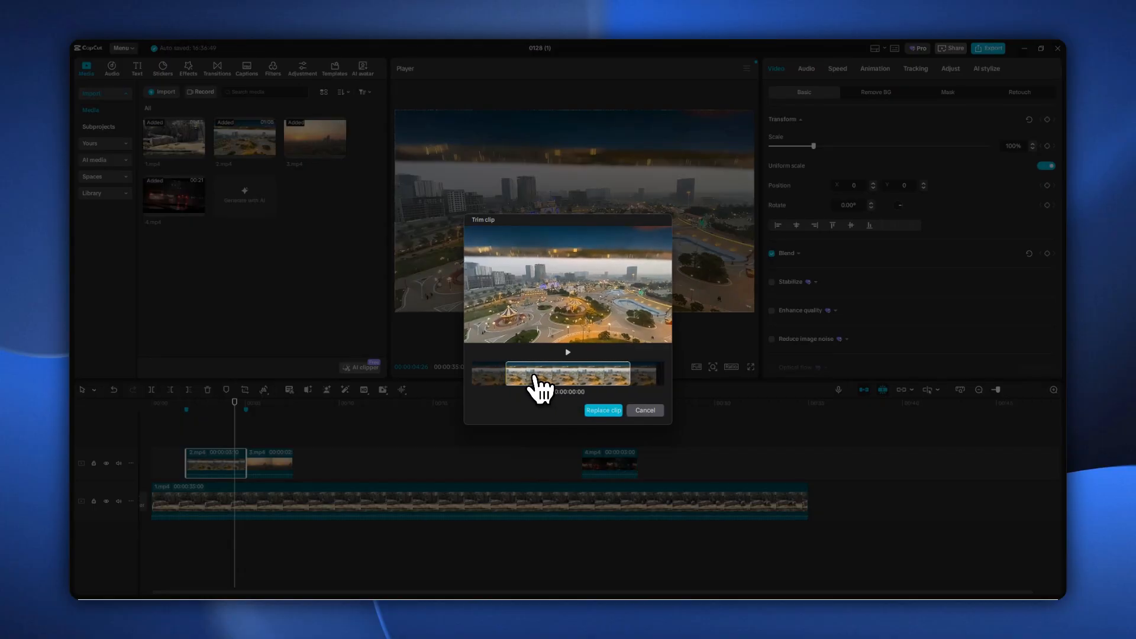
{"action": "left_click", "coordinate": [604, 408]}
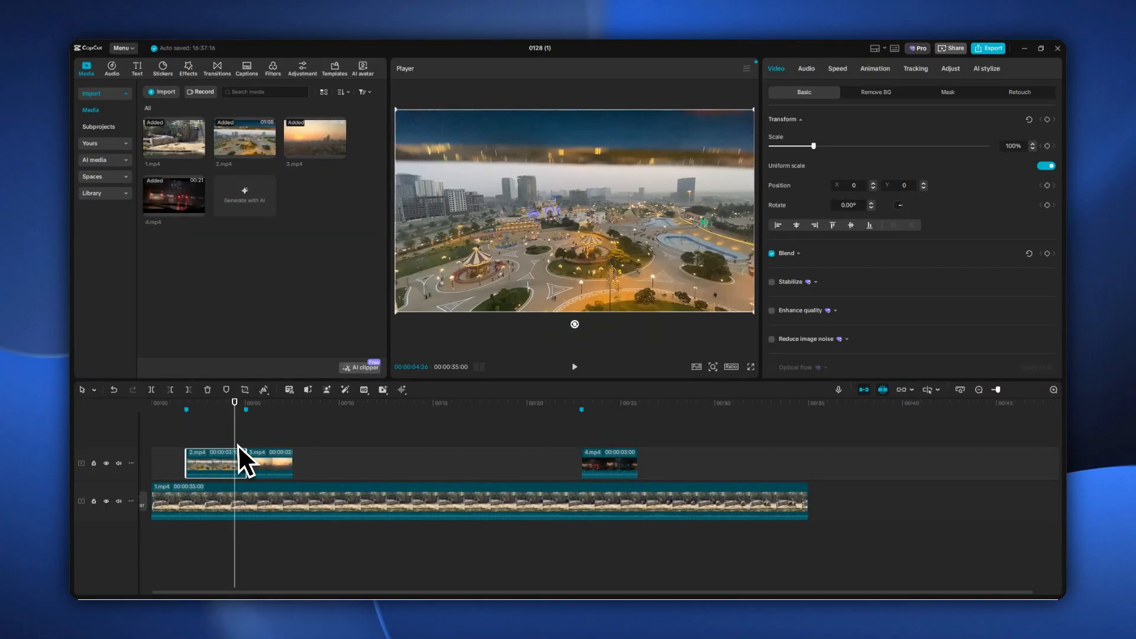
- Play the timeline from about 00:01 through the 2.mp4 overlay, stop playback and clear the clip selection
{"action": "left_click", "coordinate": [180, 421]}
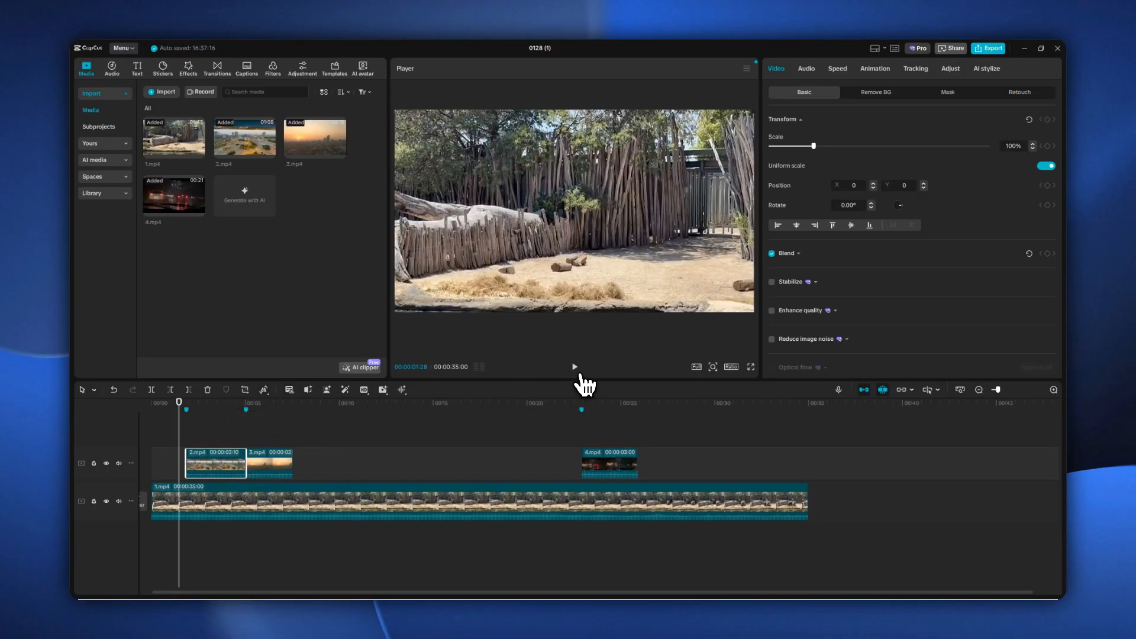
{"action": "left_click", "coordinate": [575, 368]}
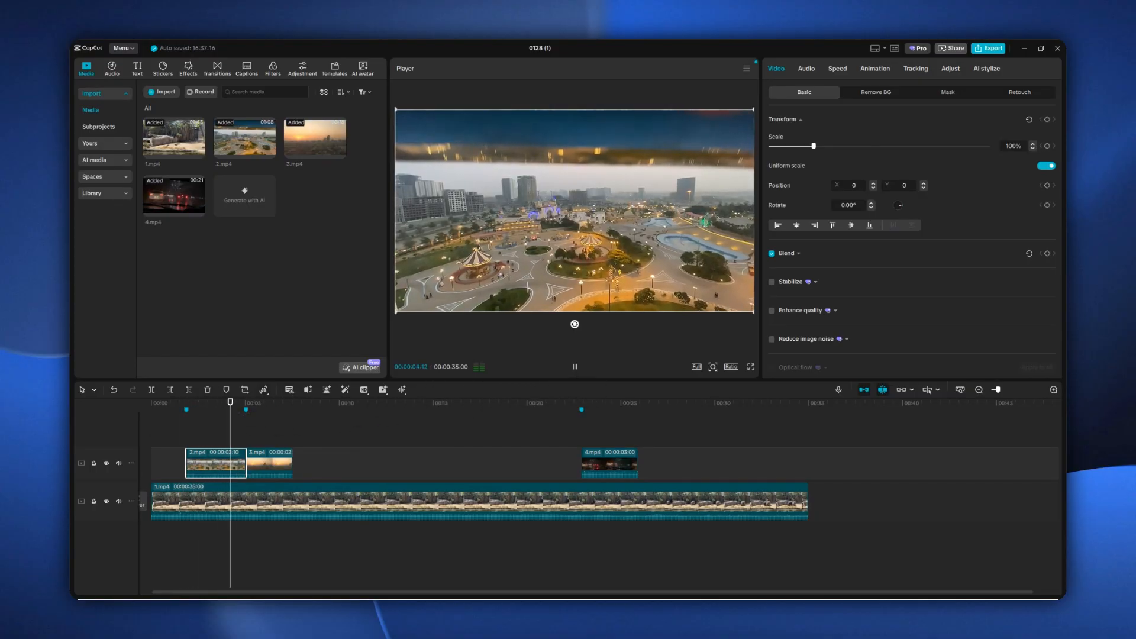
{"action": "left_click", "coordinate": [577, 370]}
{"action": "left_click", "coordinate": [424, 480]}
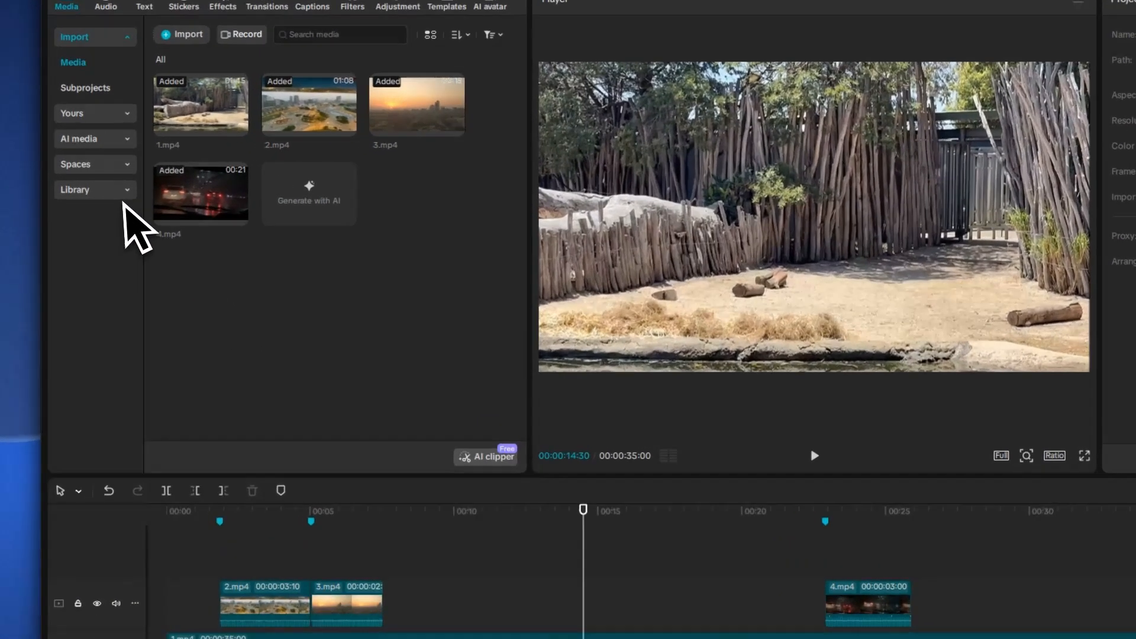
- Search CapCut's stock media library for "zoo"
{"action": "left_click", "coordinate": [106, 194]}
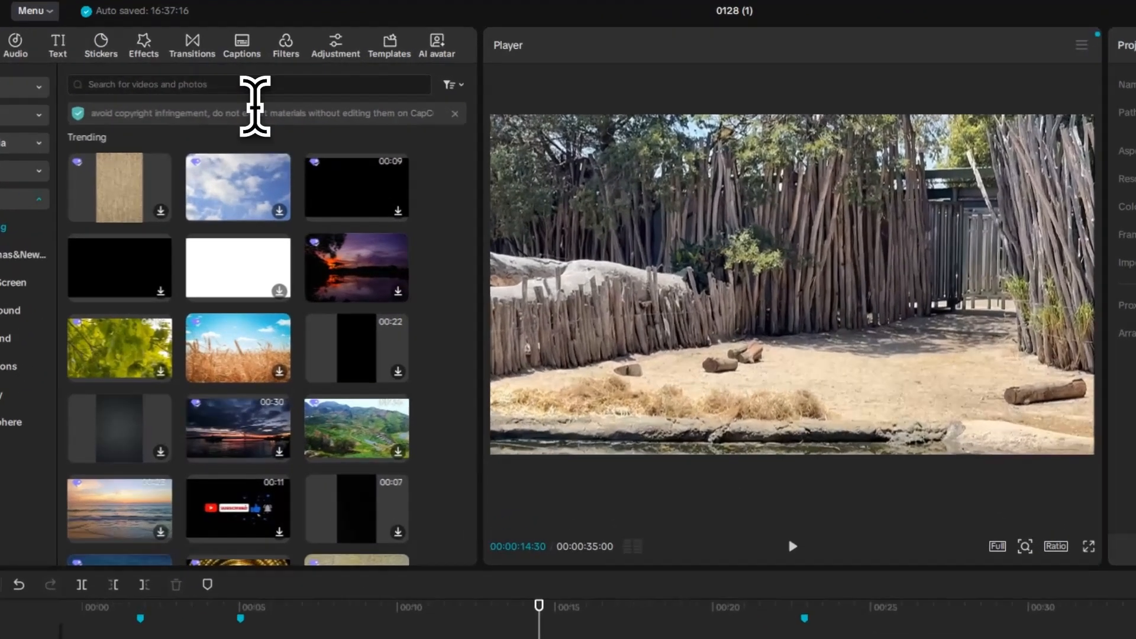
{"action": "left_click", "coordinate": [243, 85]}
{"action": "type", "text": "zoo"}
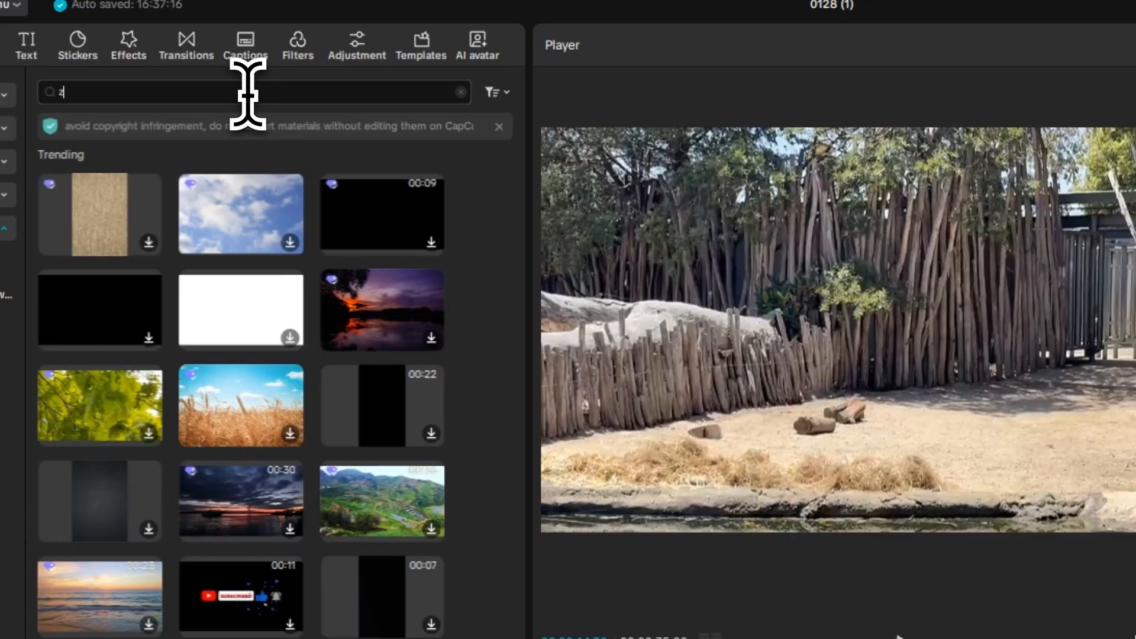
{"action": "key", "text": "Return"}
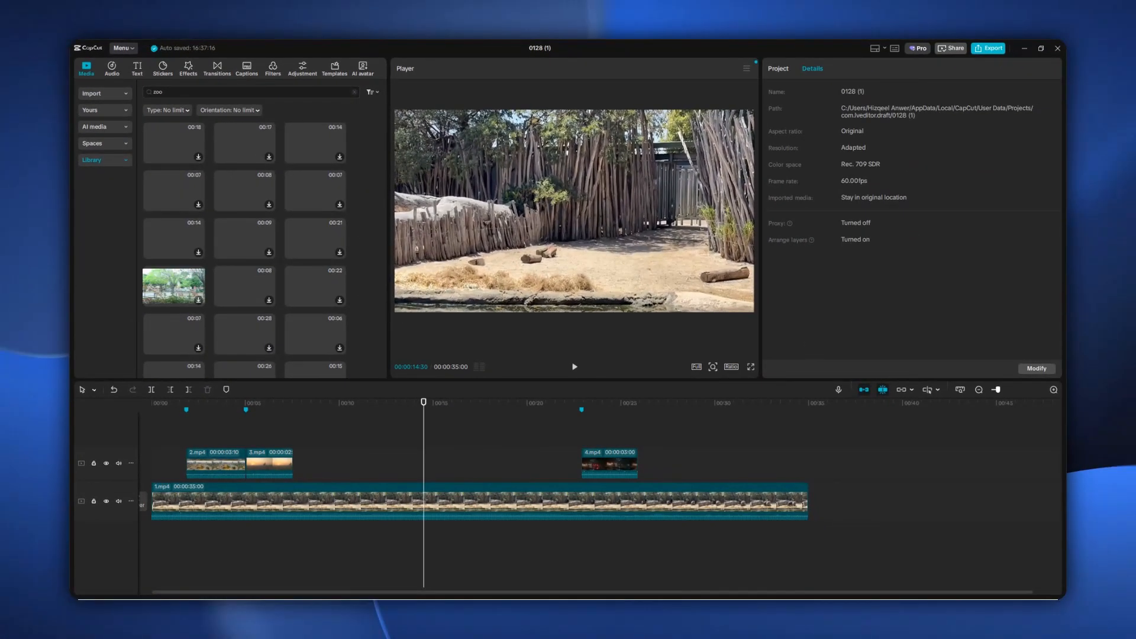
- Add the tiger in the snow stock clip to the overlay track directly after 4.mp4 and scrub through it
{"action": "scroll", "coordinate": [364, 200], "scroll_direction": "down", "scroll_amount": 5}
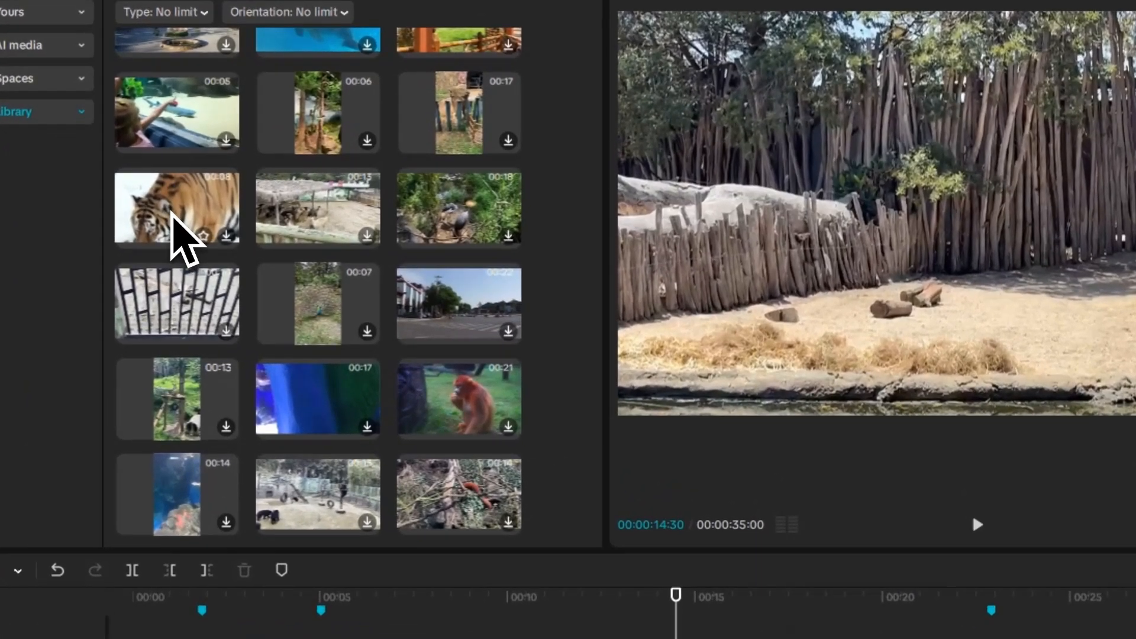
{"action": "left_click_drag", "start_coordinate": [170, 219], "coordinate": [653, 471]}
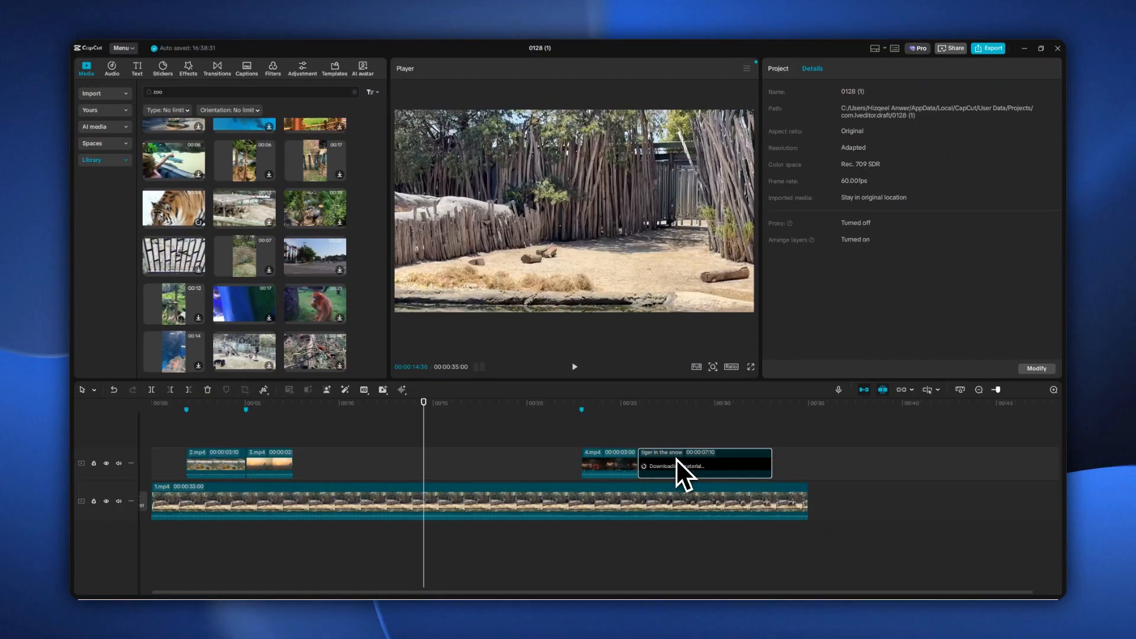
{"action": "left_click", "coordinate": [638, 407]}
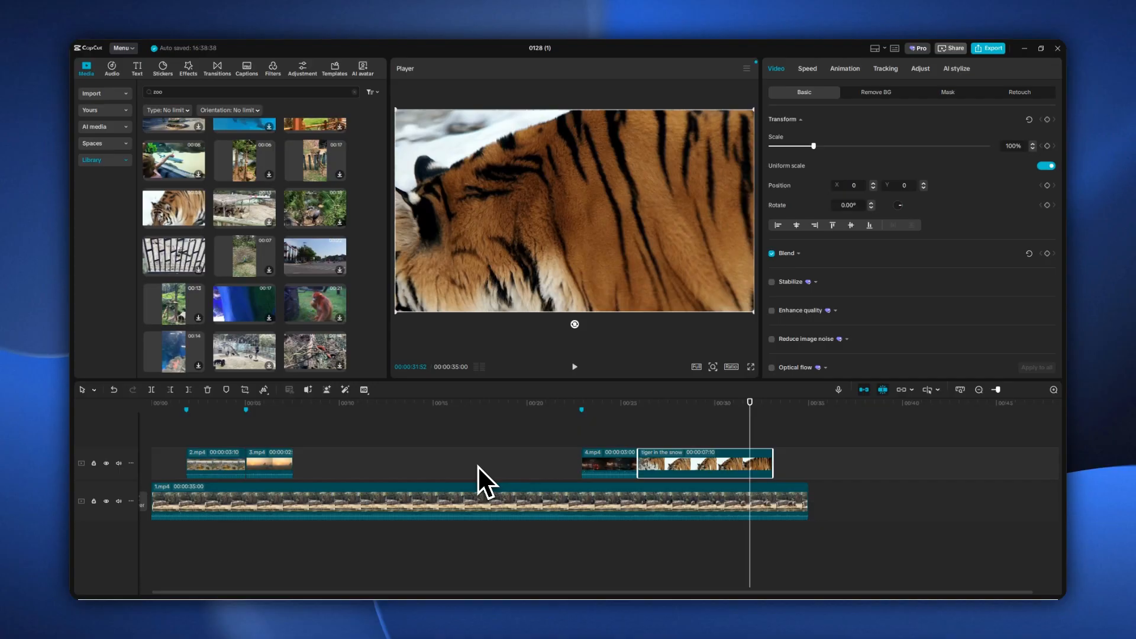
- Play 1.mp4 from about 00:09 and add a timeline marker at about 00:12 for the tiger clip
{"action": "left_click", "coordinate": [322, 409]}
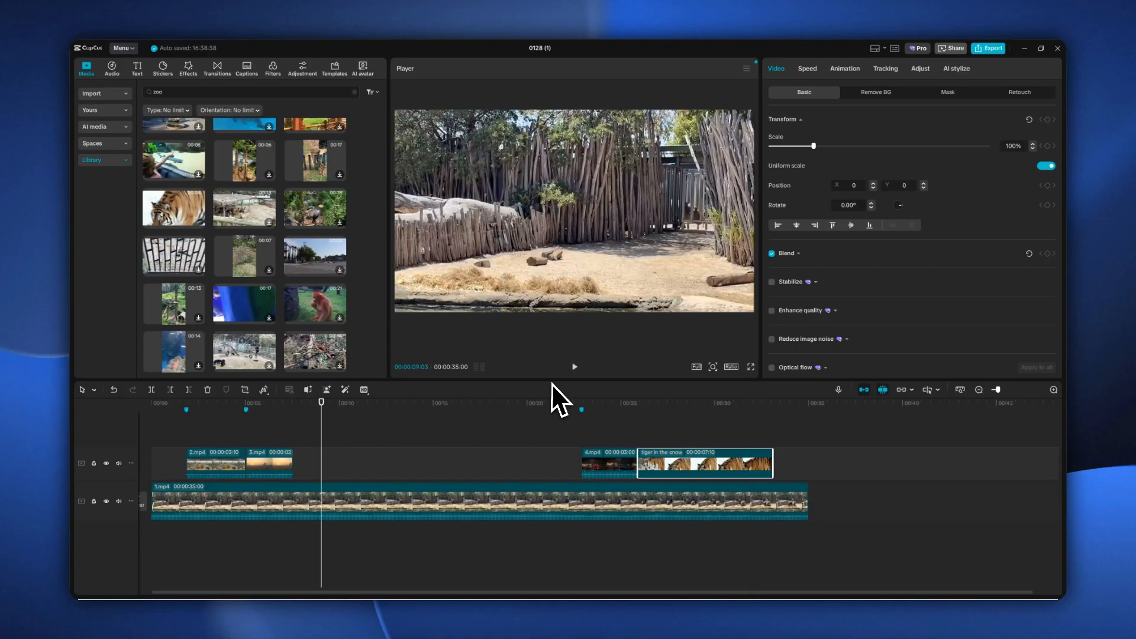
{"action": "left_click", "coordinate": [575, 367]}
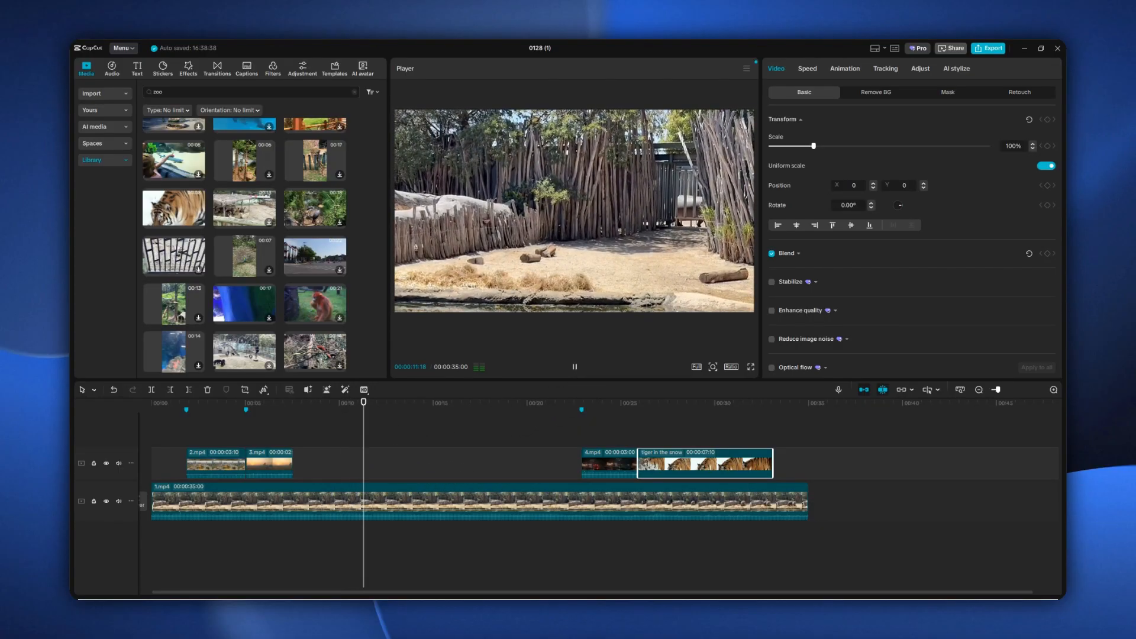
{"action": "key", "text": "space"}
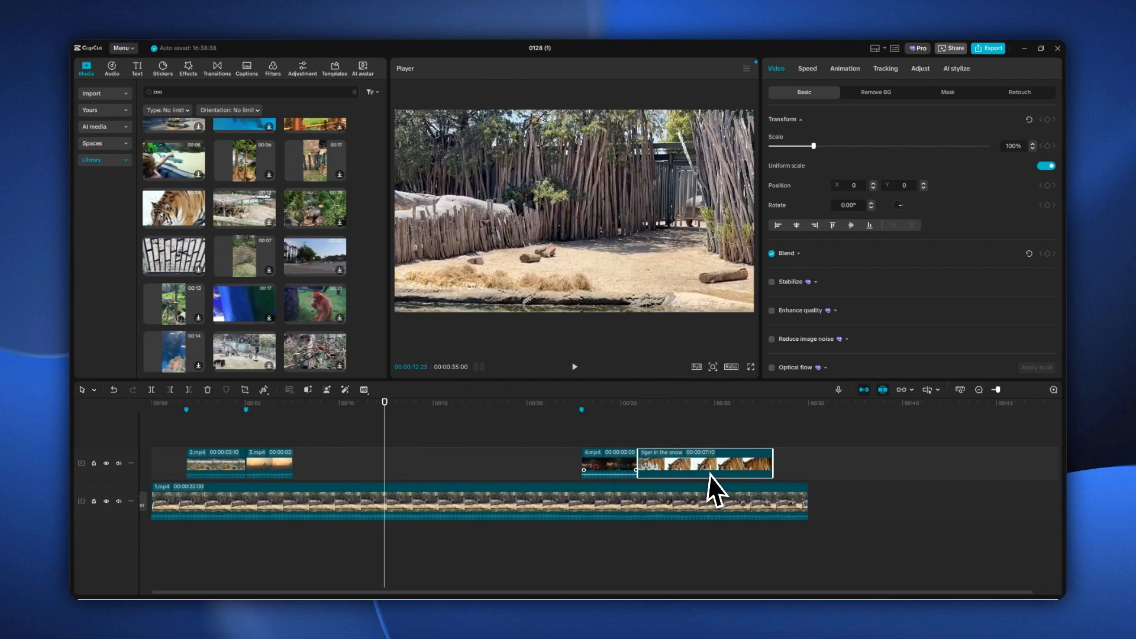
{"action": "left_click", "coordinate": [373, 413]}
{"action": "key", "text": "space"}
{"action": "key", "text": "m"}
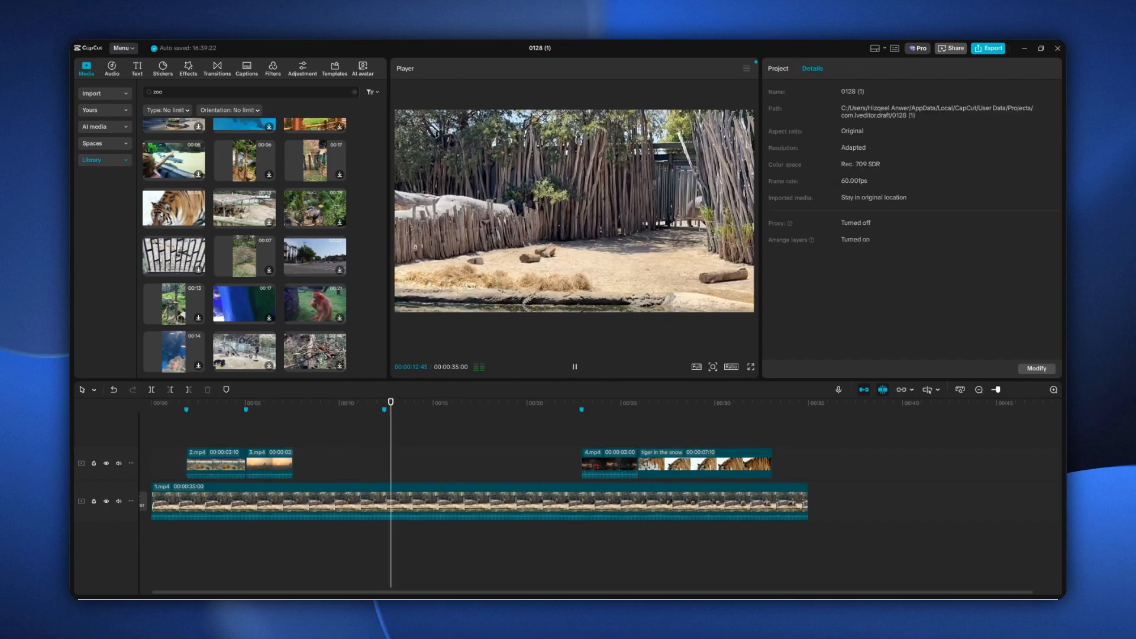
{"action": "key", "text": "space"}
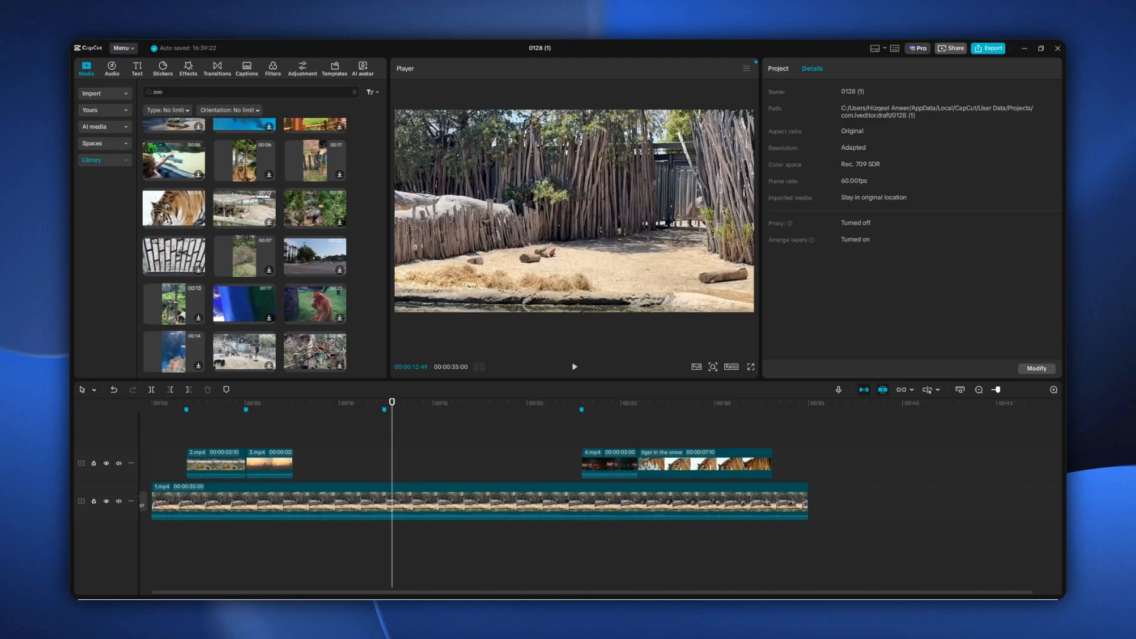
- Split the tiger in the snow clip at 00:00:32:47 to separate its tail end
{"action": "left_click", "coordinate": [710, 467]}
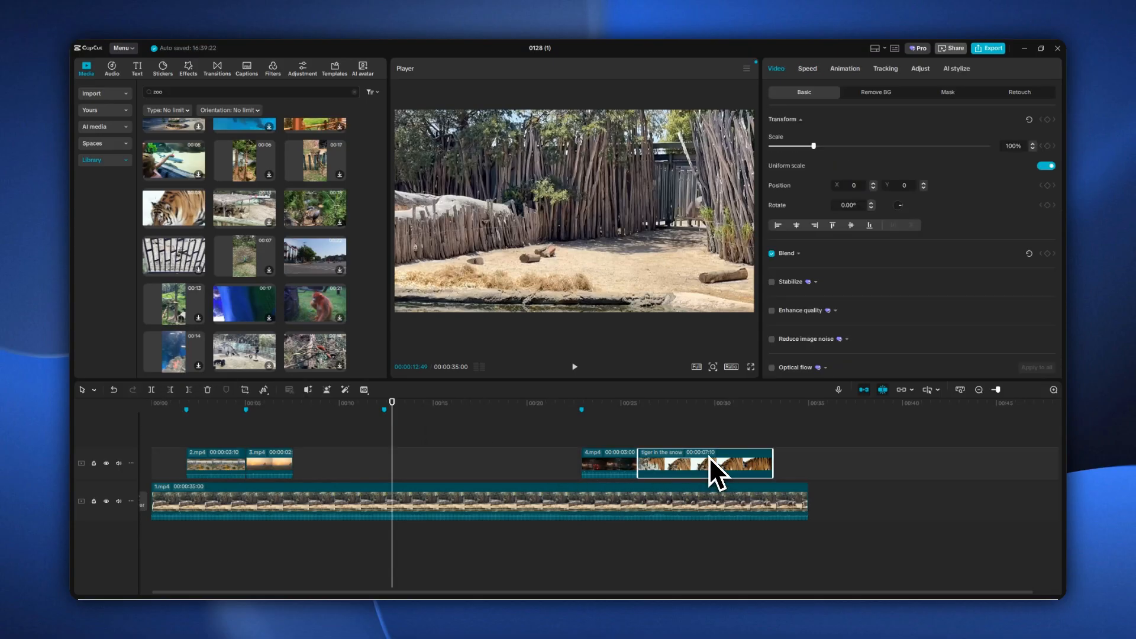
{"action": "left_click_drag", "start_coordinate": [722, 408], "coordinate": [771, 413]}
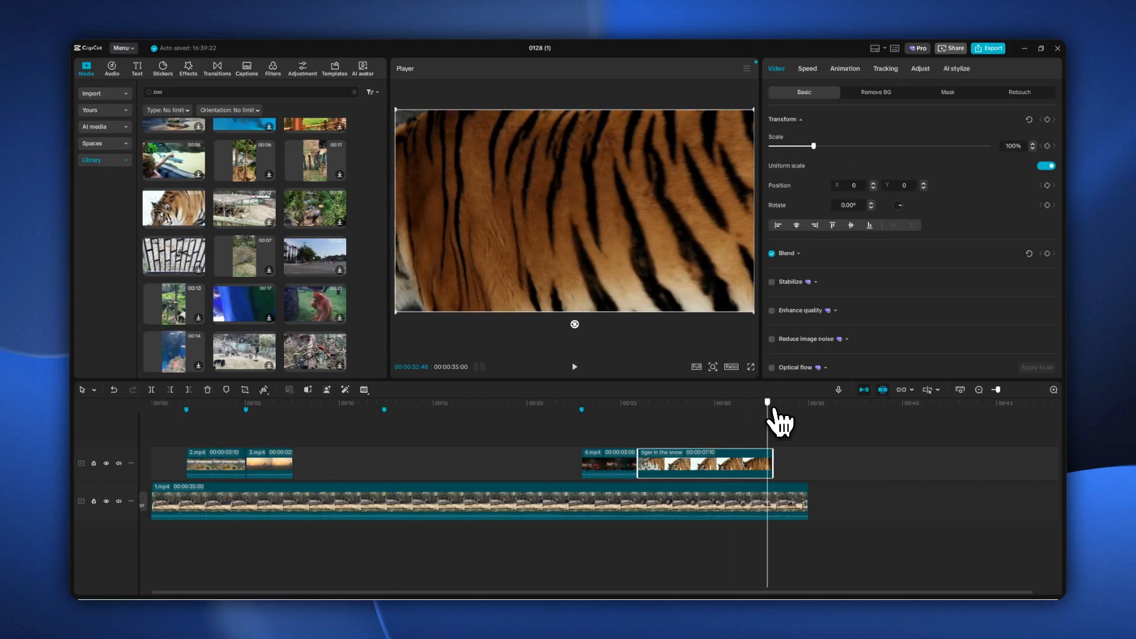
{"action": "key", "text": "w"}
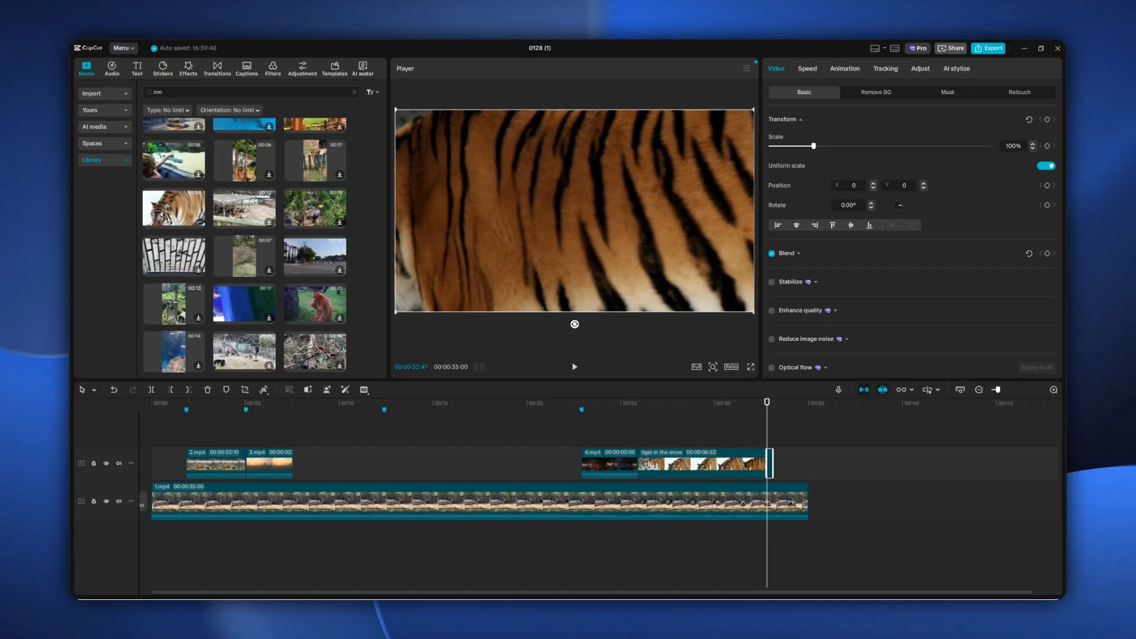
- Cut off the part of the tiger clip before 00:00:26:18 and move the remaining clip to start at the marker at about 00:12
{"action": "left_click_drag", "start_coordinate": [773, 424], "coordinate": [654, 444]}
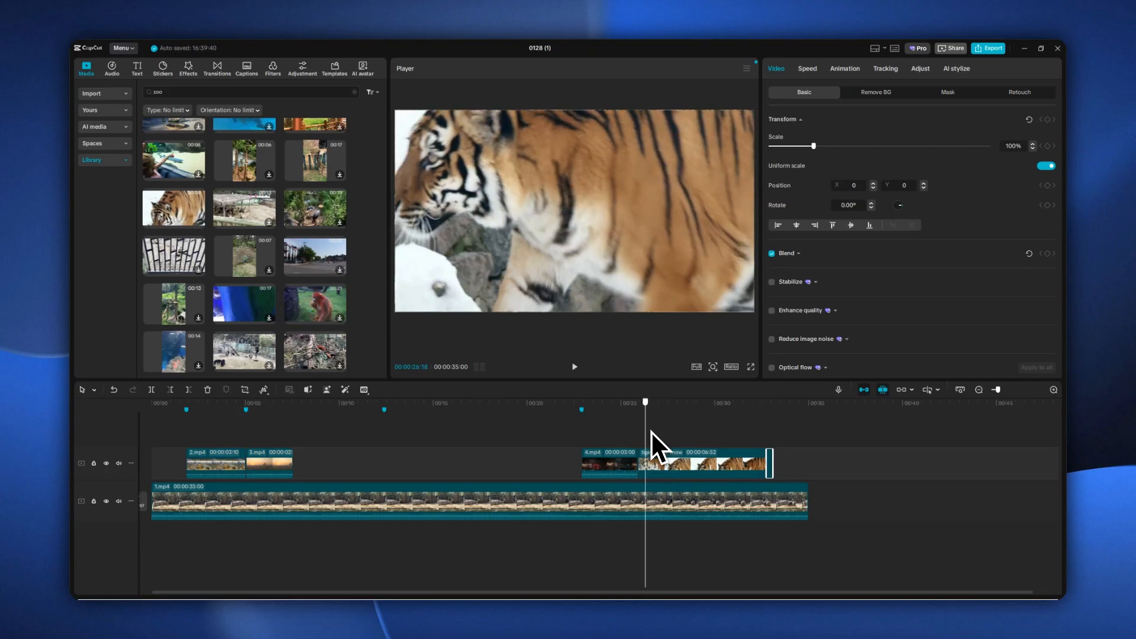
{"action": "left_click", "coordinate": [658, 465]}
{"action": "key", "text": "q"}
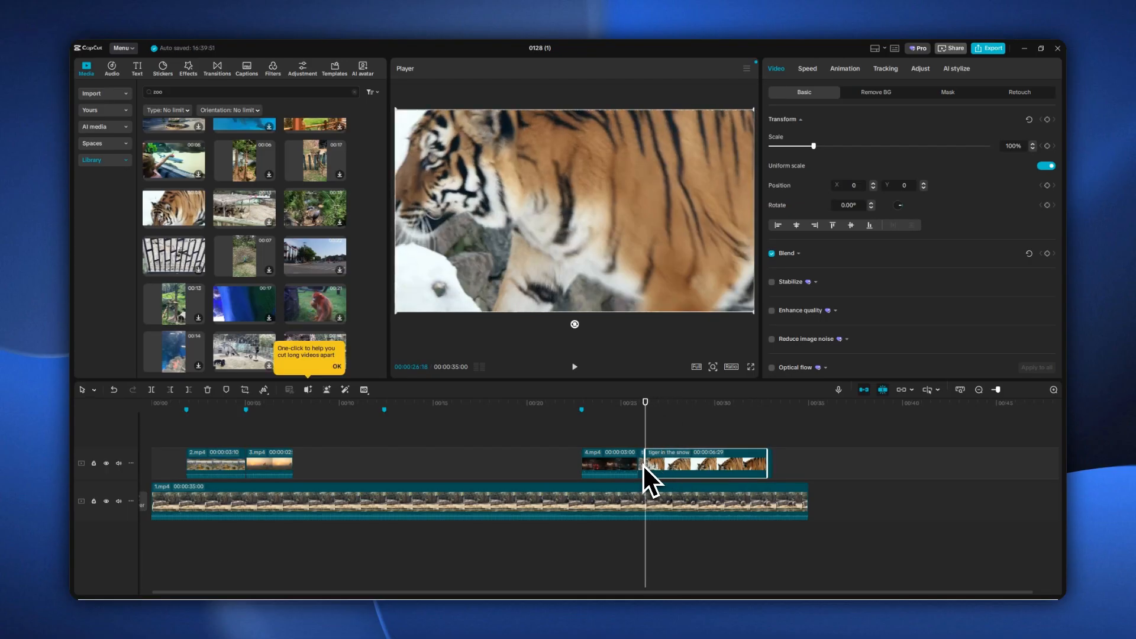
{"action": "left_click", "coordinate": [641, 465]}
{"action": "key", "text": "Delete"}
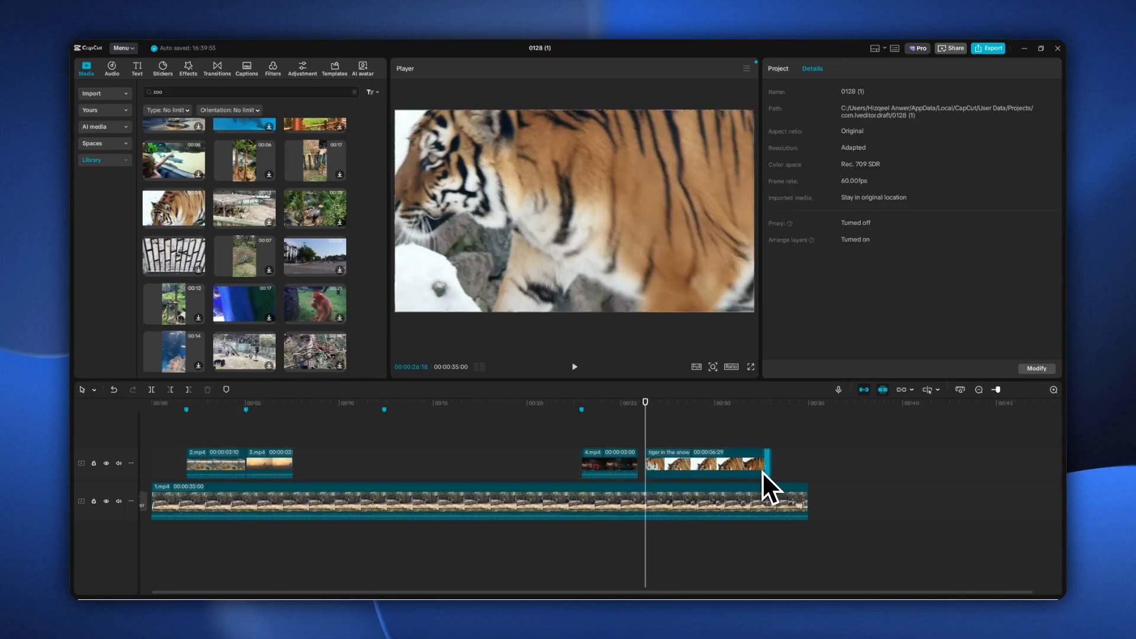
{"action": "left_click_drag", "start_coordinate": [679, 472], "coordinate": [482, 487]}
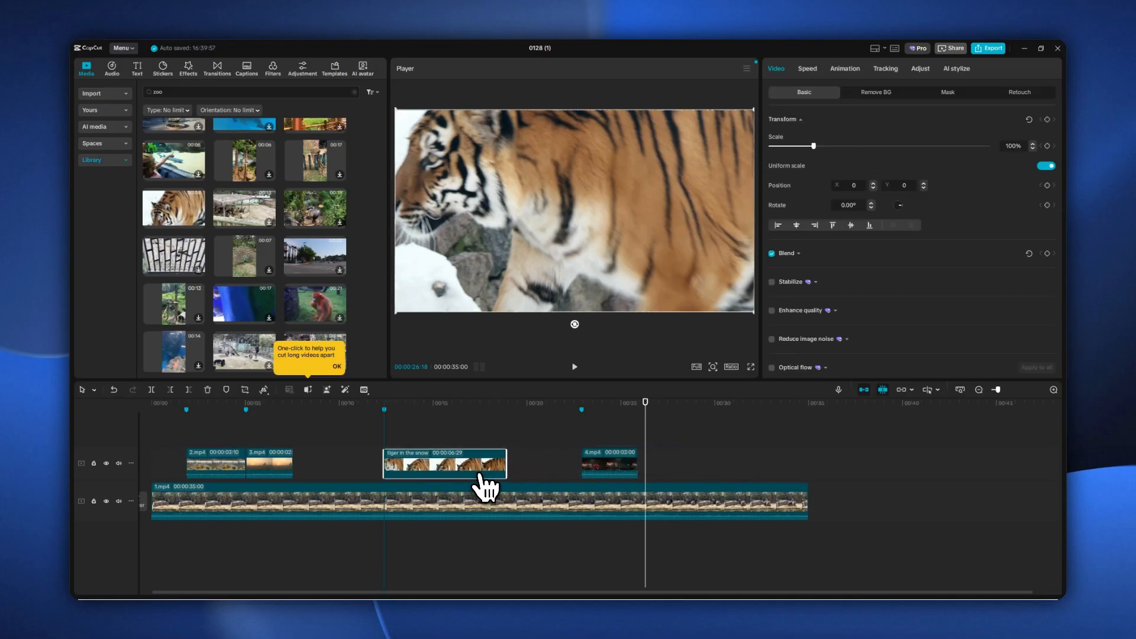
- Play the timeline from the marker at about 00:12 through the tiger clip into 4.mp4 to review the B-roll
{"action": "left_click", "coordinate": [379, 407]}
{"action": "key", "text": "space"}
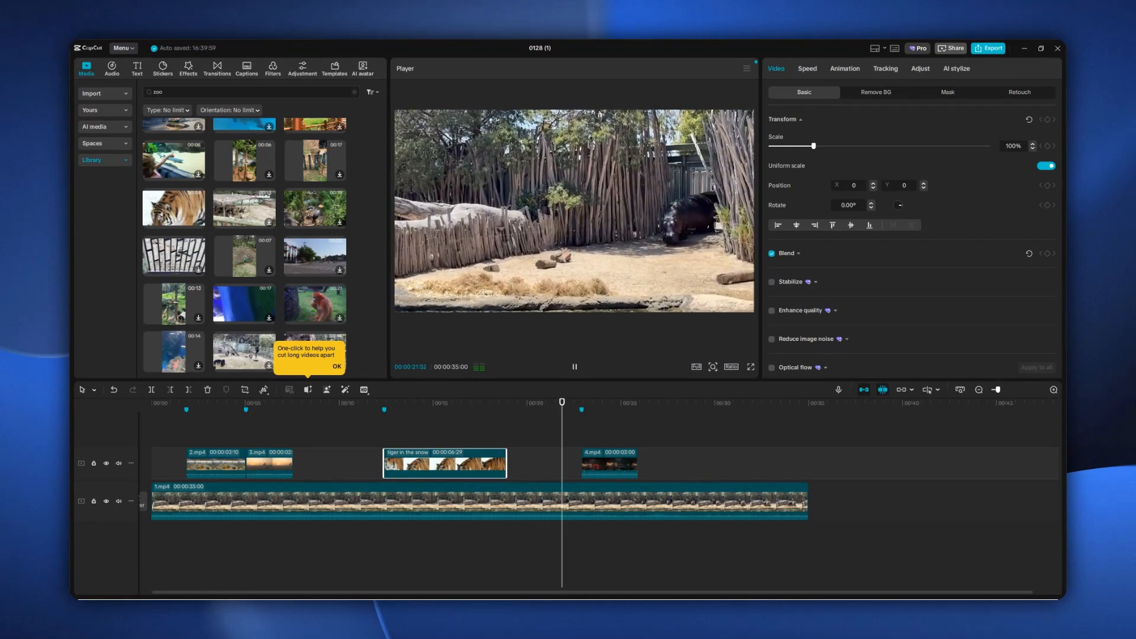
{"action": "key", "text": "space"}
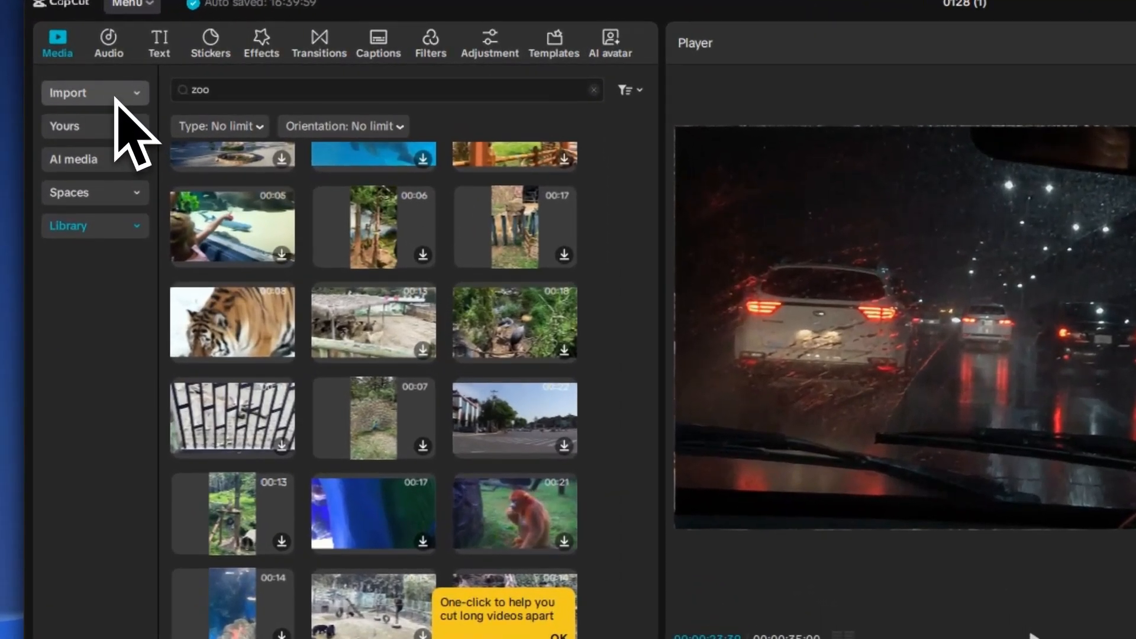
- Import the video files 5 through 10 into the project media and clear their selection
{"action": "left_click", "coordinate": [114, 96]}
{"action": "left_click", "coordinate": [208, 92]}
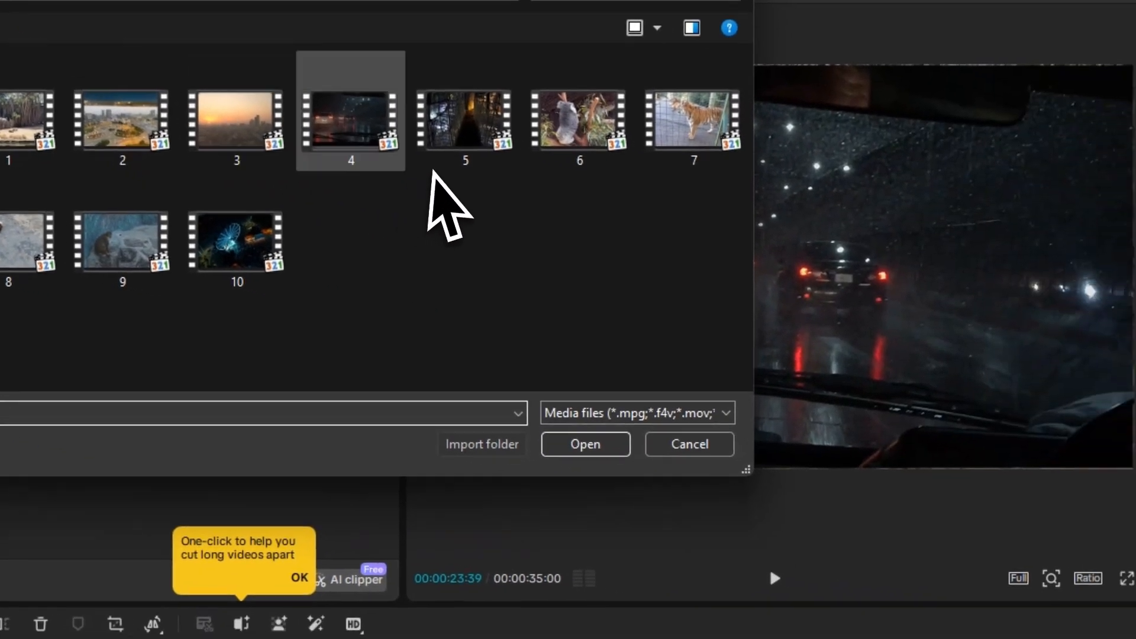
{"action": "left_click", "coordinate": [439, 167]}
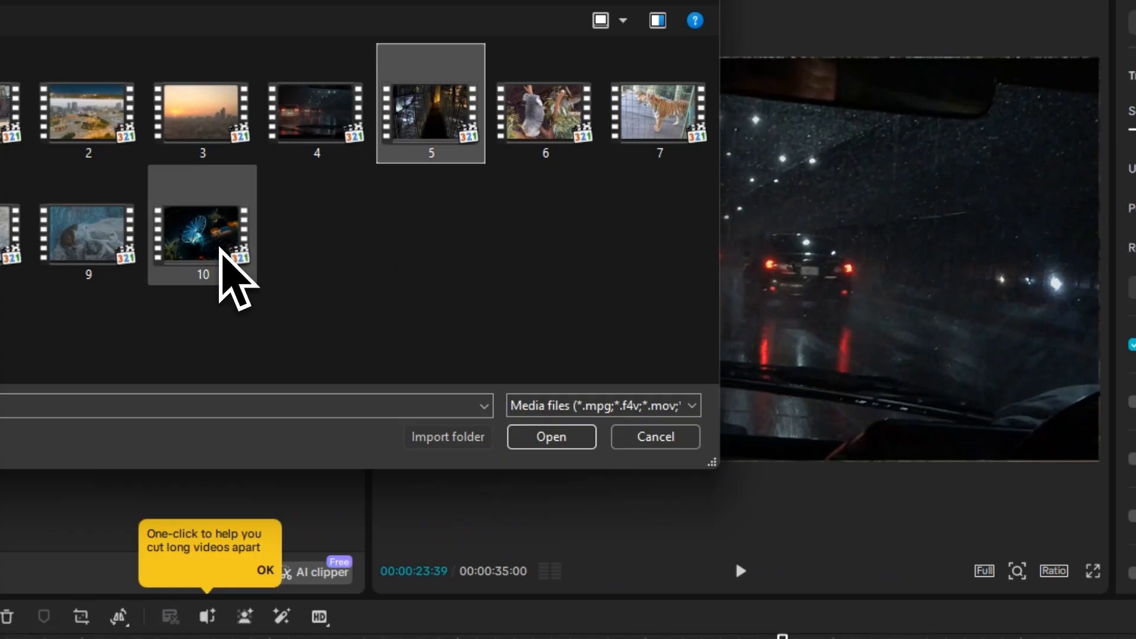
{"action": "left_click", "coordinate": [266, 251], "text": "shift"}
{"action": "left_click", "coordinate": [481, 299]}
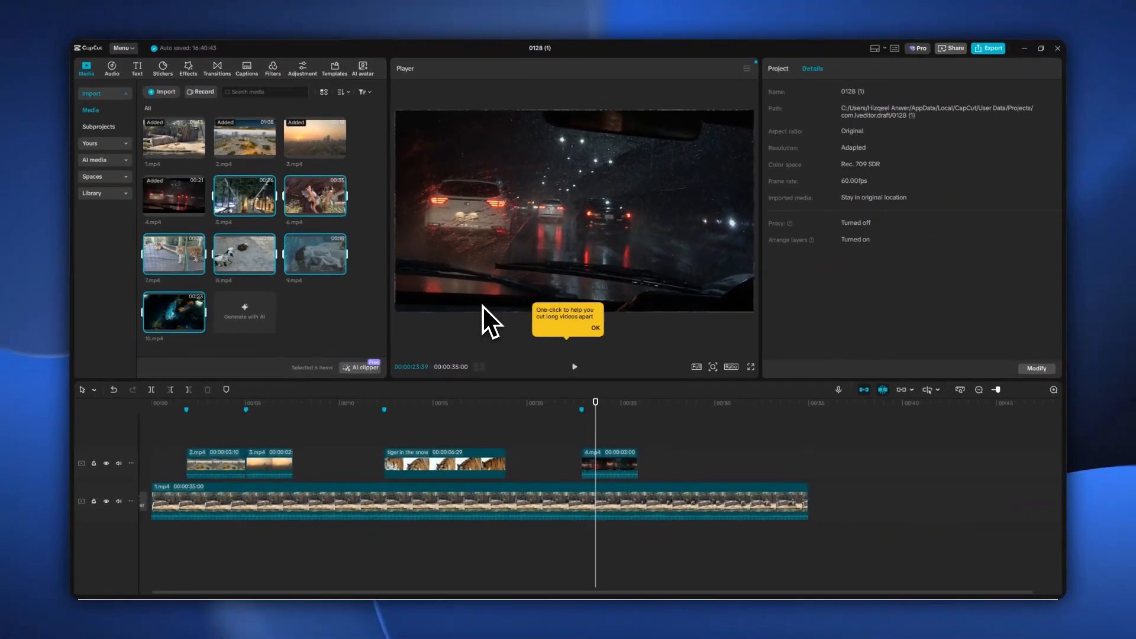
{"action": "left_click", "coordinate": [325, 298]}
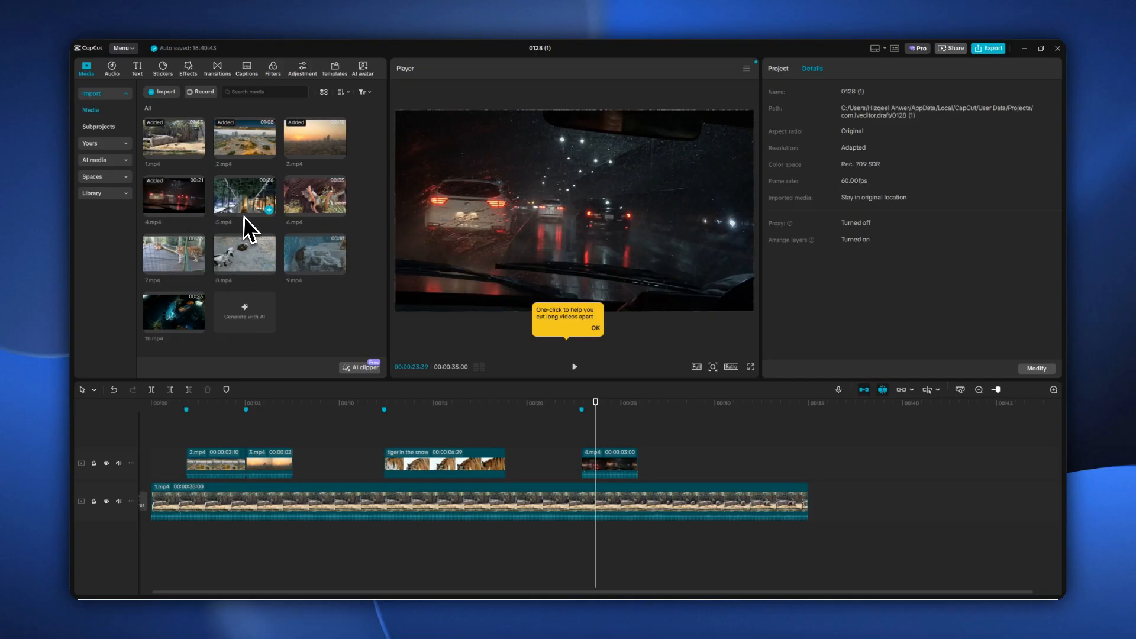
- Place 5.mp4 on the main track directly after 1.mp4 and enable Stabilize for it
{"action": "left_click_drag", "start_coordinate": [243, 215], "coordinate": [807, 498]}
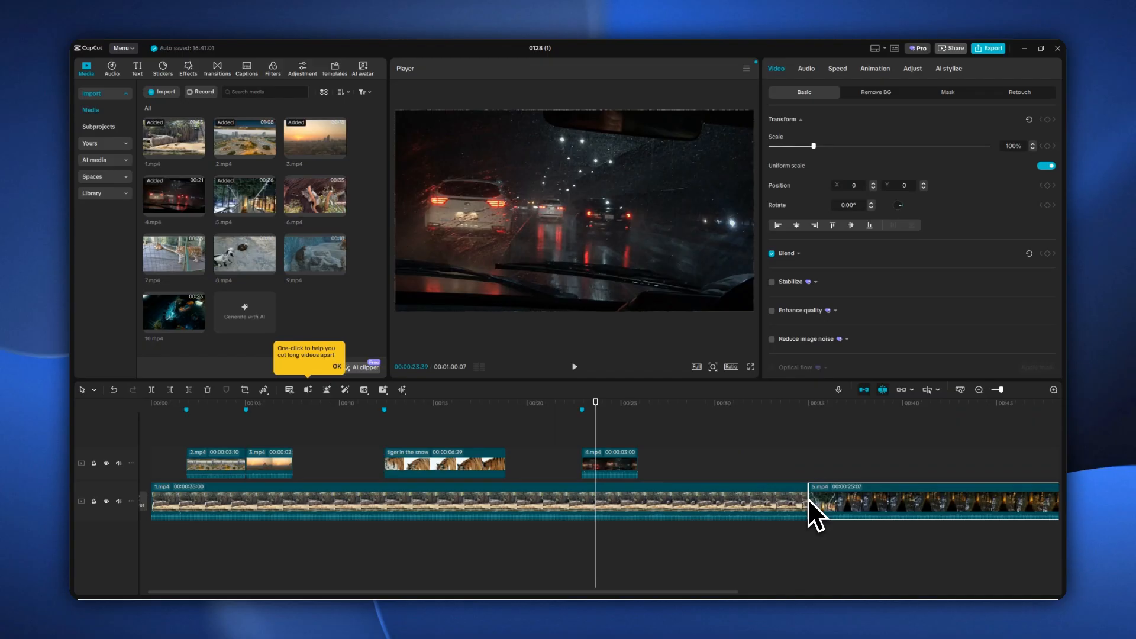
{"action": "mouse_move", "coordinate": [817, 424]}
{"action": "left_mouse_down"}
{"action": "mouse_move", "coordinate": [1004, 417]}
{"action": "mouse_move", "coordinate": [836, 436]}
{"action": "left_mouse_up"}
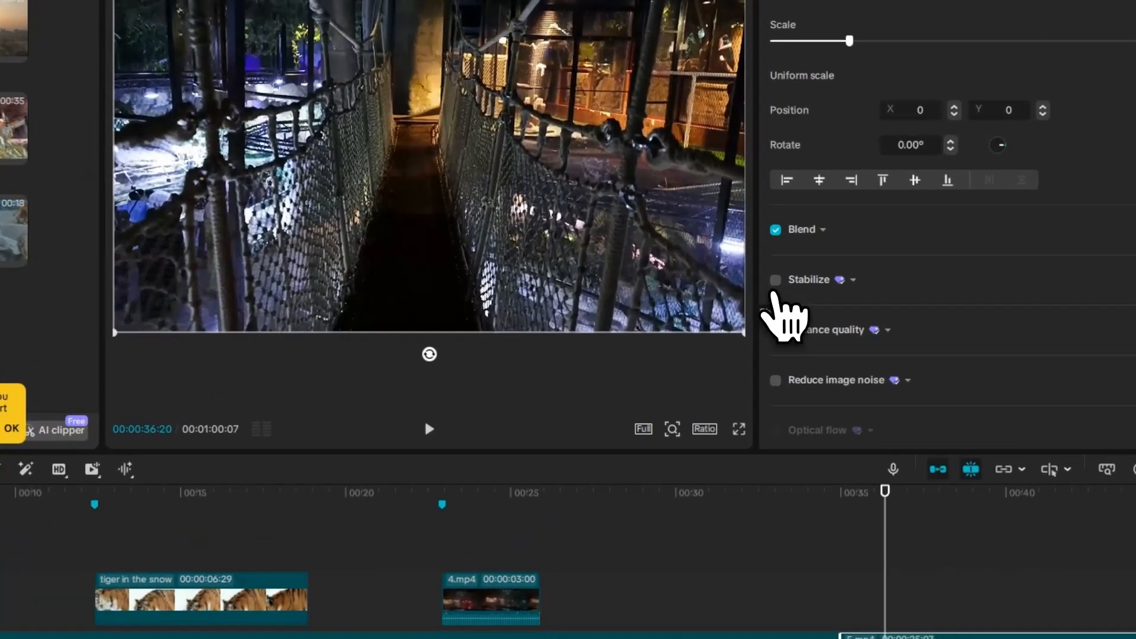
{"action": "left_click", "coordinate": [775, 280]}
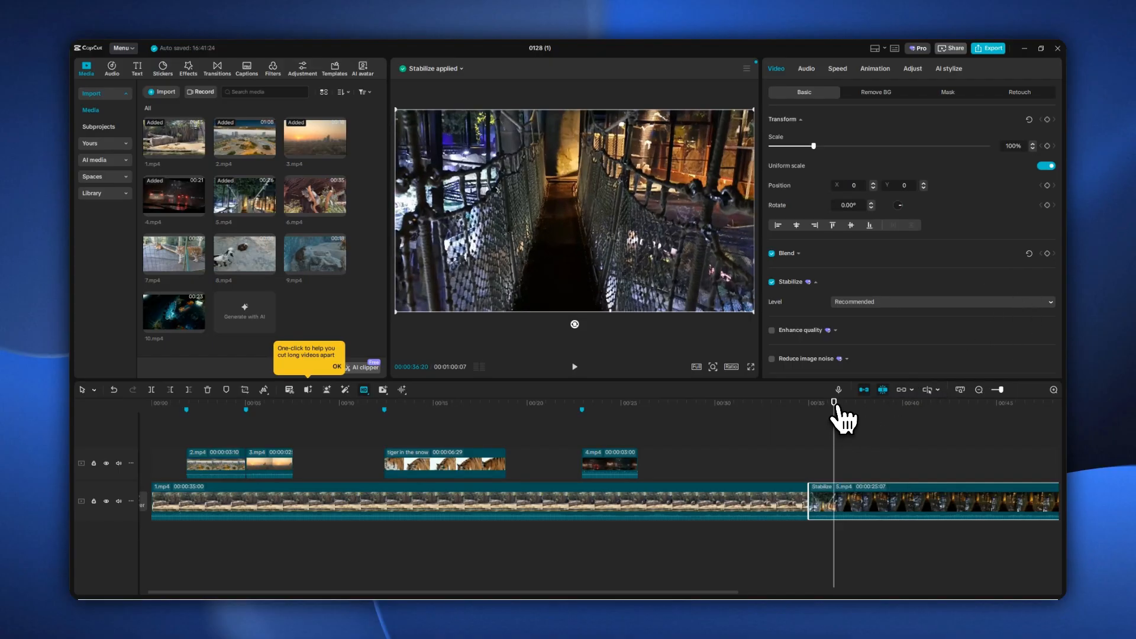
- Play the stabilized 5.mp4 from its start to about 00:44 and trim its end to a length of 00:00:07:30
{"action": "left_click_drag", "start_coordinate": [835, 408], "coordinate": [812, 414]}
{"action": "key", "text": "space"}
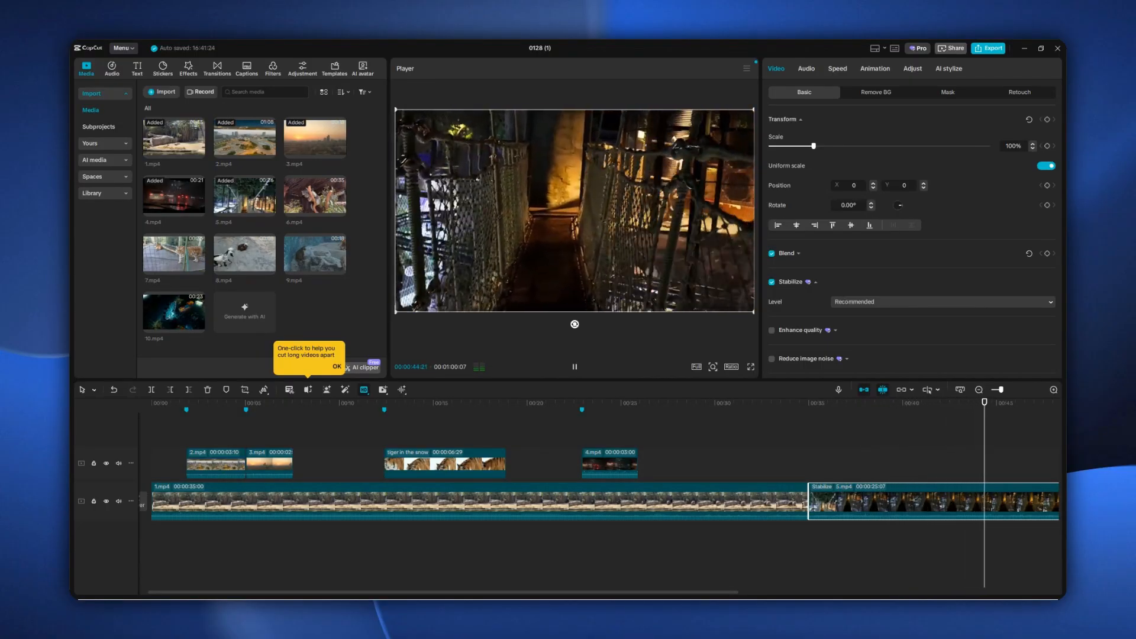
{"action": "key", "text": "space"}
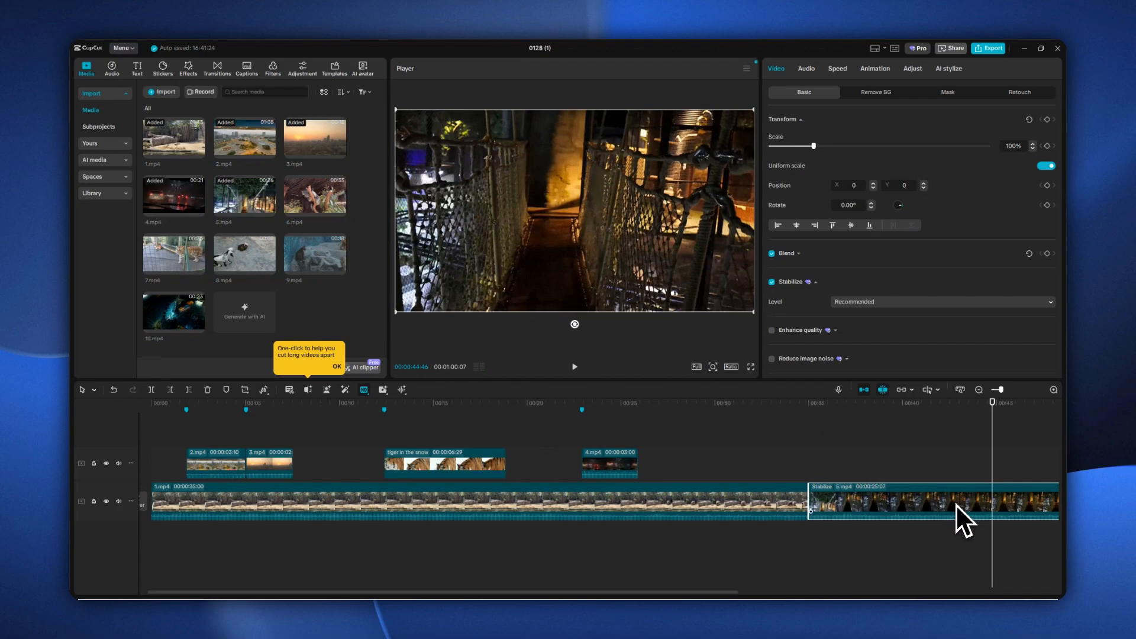
{"action": "left_click_drag", "start_coordinate": [734, 590], "coordinate": [653, 502]}
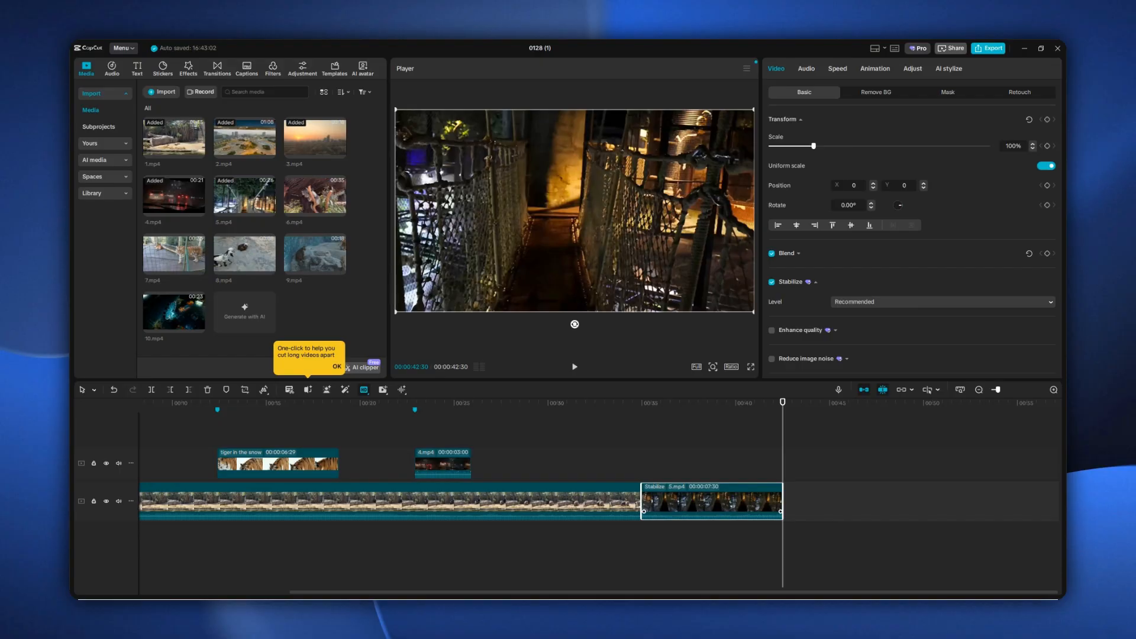
- Review the stabilization level options for 5.mp4, keeping Recommended, and move the playhead to 00:00:40:25
{"action": "left_click", "coordinate": [881, 305]}
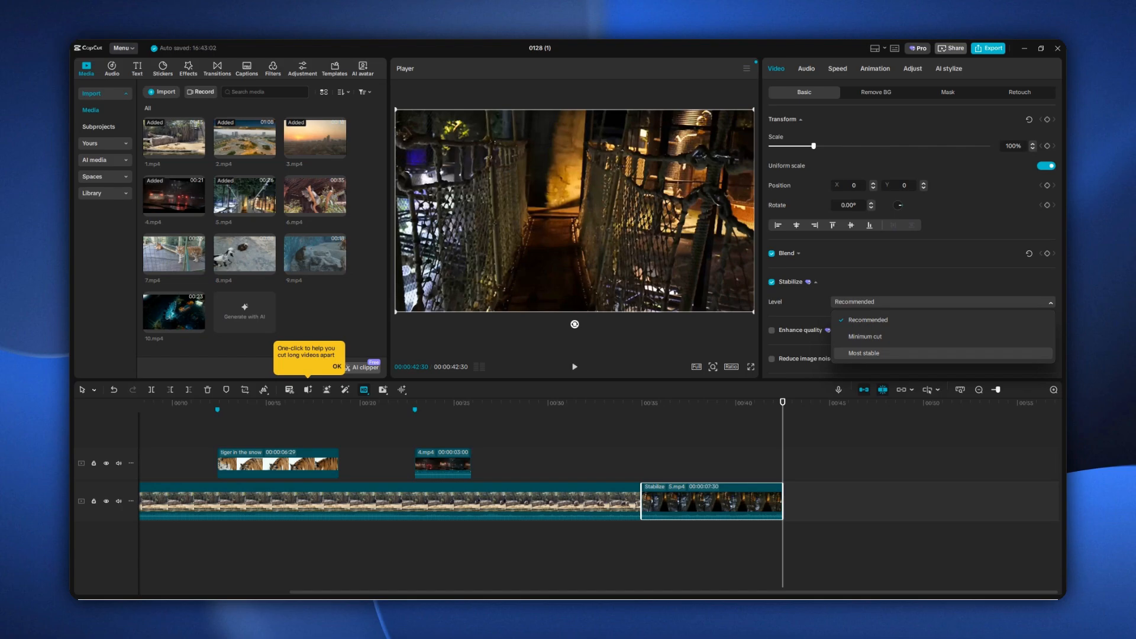
{"action": "left_click", "coordinate": [775, 419]}
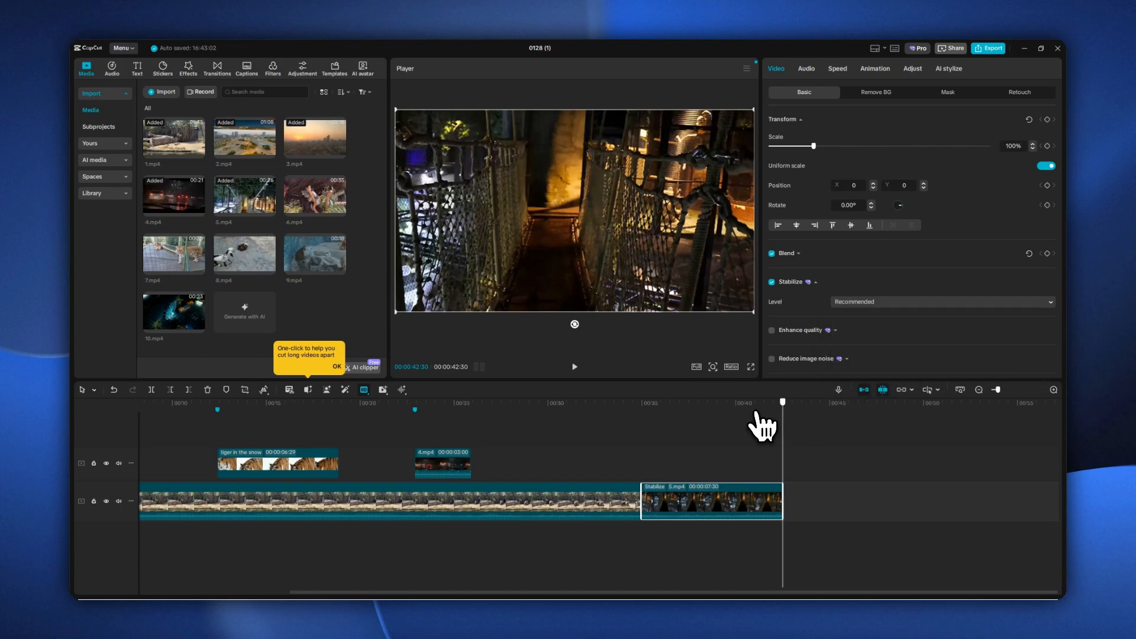
{"action": "mouse_move", "coordinate": [761, 419]}
{"action": "left_mouse_down"}
{"action": "mouse_move", "coordinate": [702, 408]}
{"action": "mouse_move", "coordinate": [644, 418]}
{"action": "mouse_move", "coordinate": [743, 431]}
{"action": "left_mouse_up"}
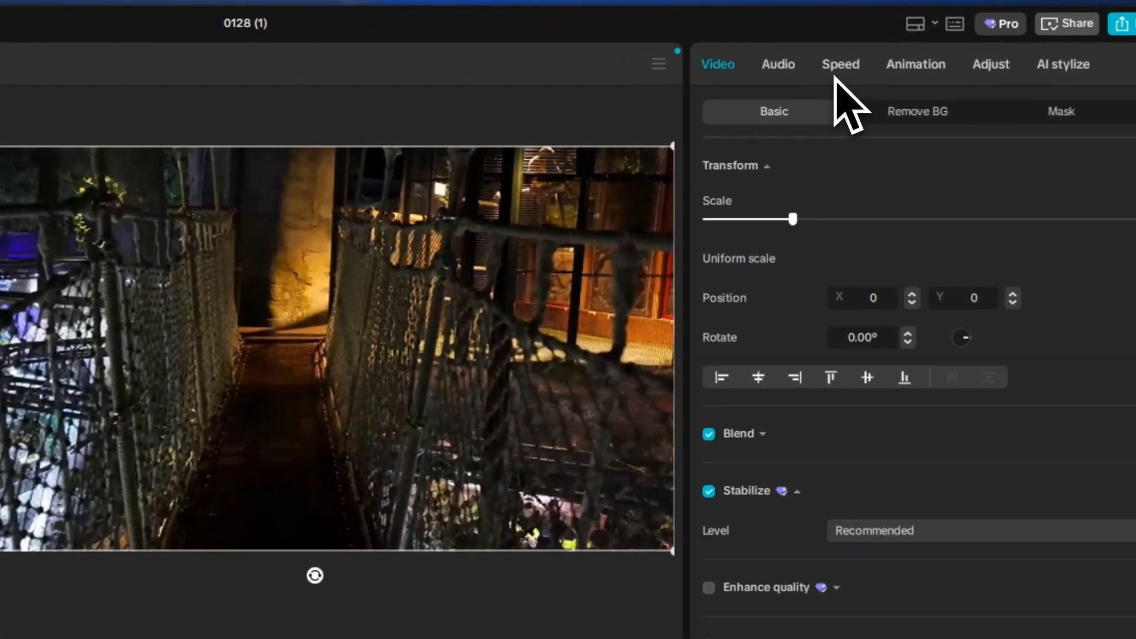
- Set the standard speed of 5.mp4 to 1.16x
{"action": "left_click", "coordinate": [836, 73]}
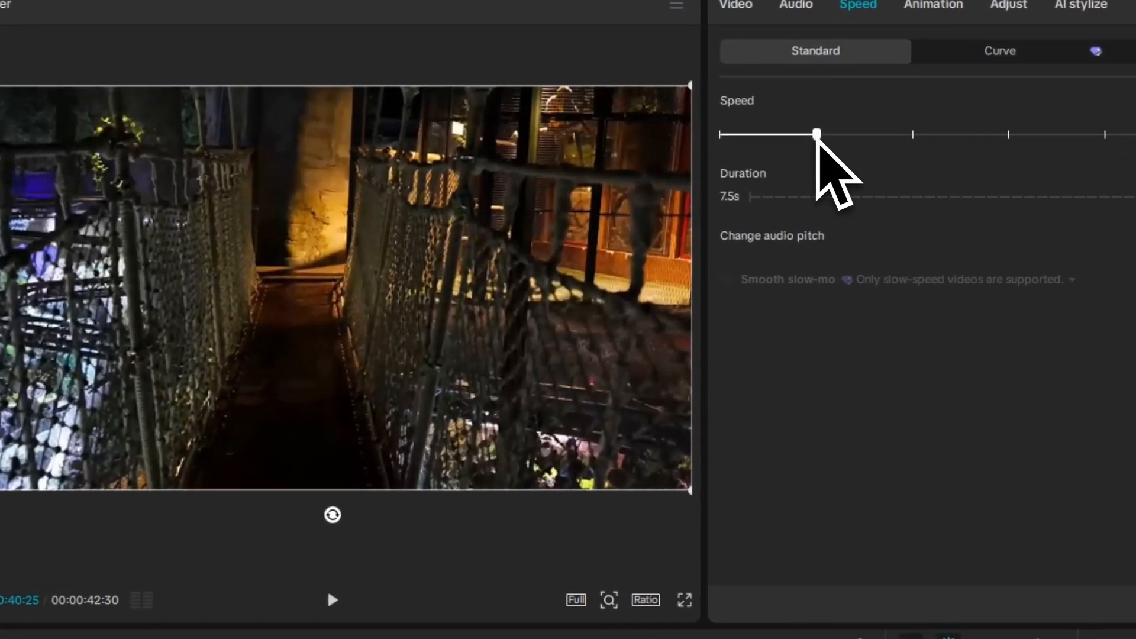
{"action": "left_click_drag", "start_coordinate": [818, 133], "coordinate": [850, 135]}
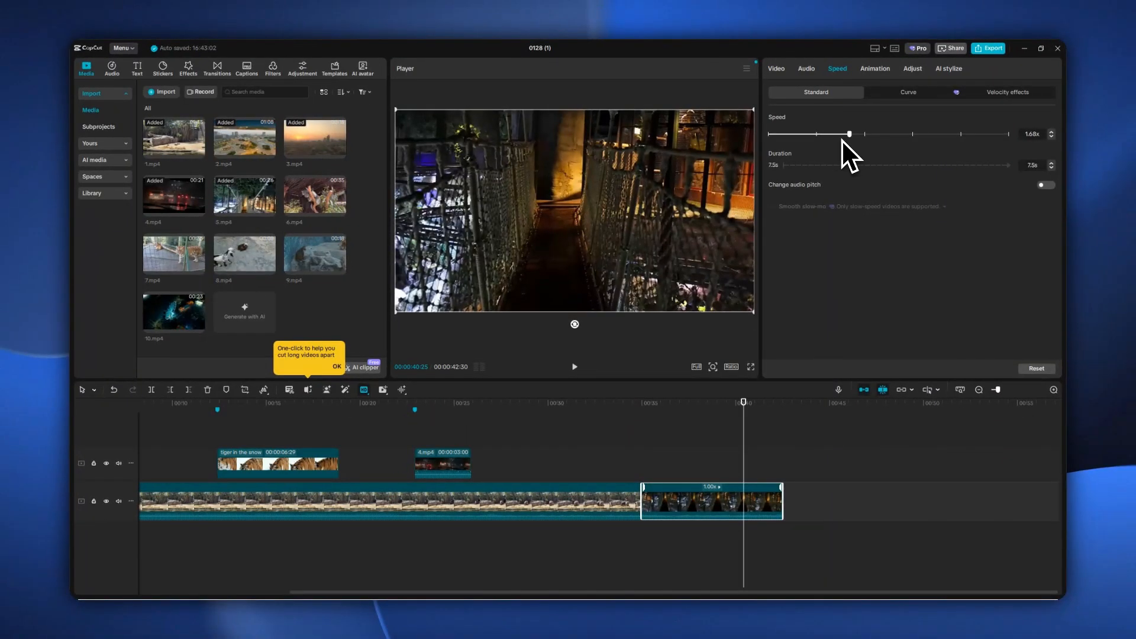
{"action": "left_click_drag", "start_coordinate": [847, 135], "coordinate": [823, 138]}
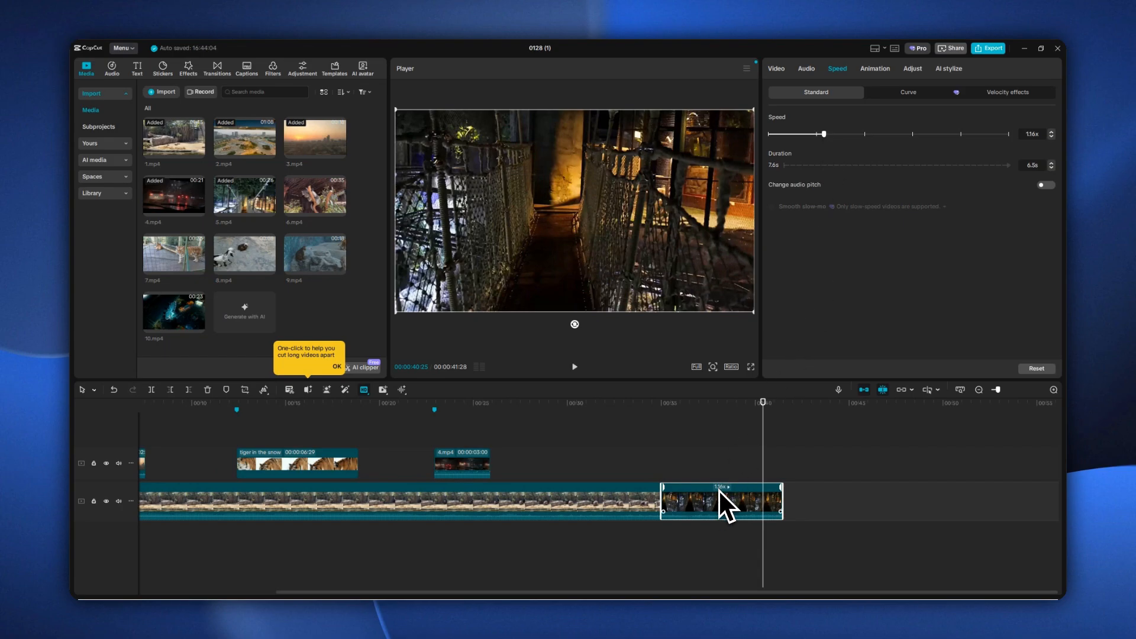
- Play 5.mp4 from its start at 00:00:35:00 to about 00:39 to check the new speed
{"action": "left_click", "coordinate": [668, 410]}
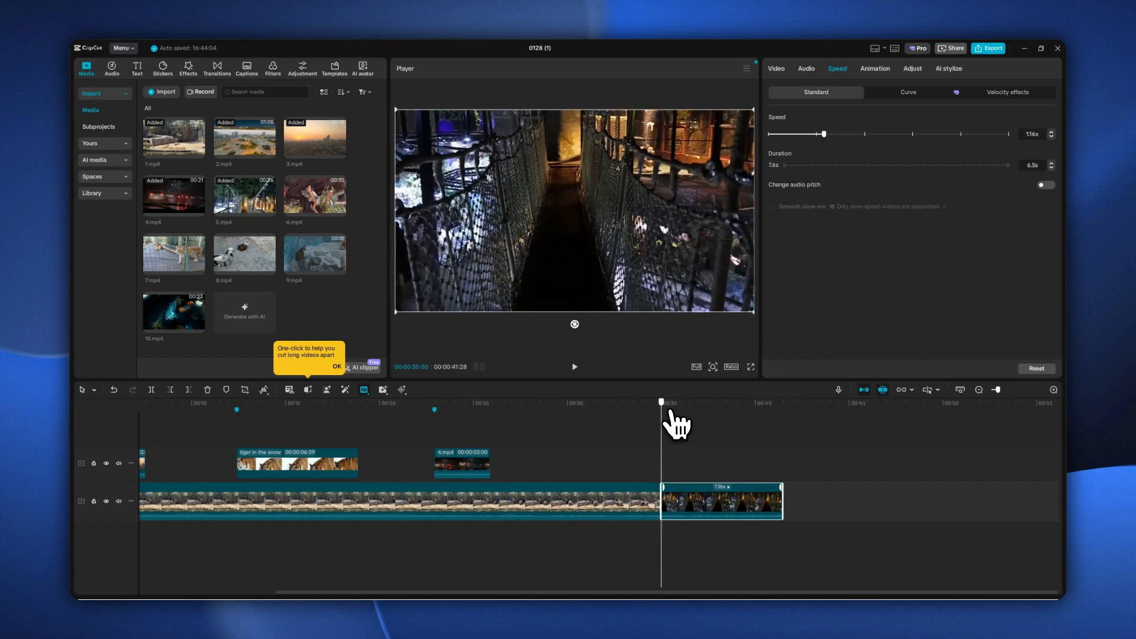
{"action": "left_click", "coordinate": [577, 368]}
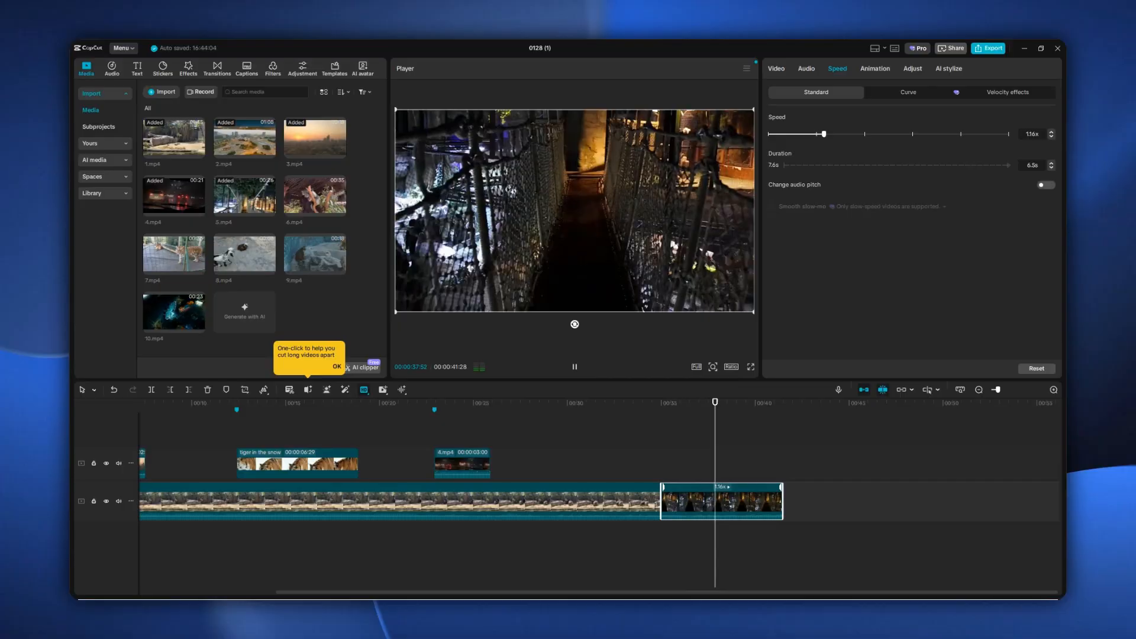
{"action": "left_click", "coordinate": [575, 368]}
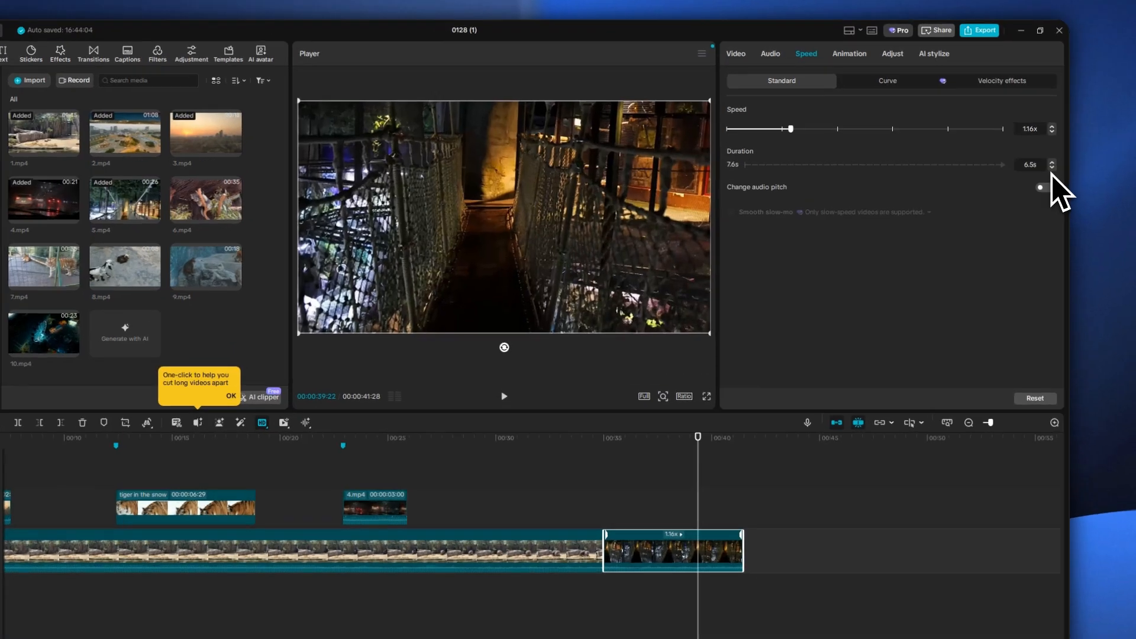
- Shorten the speed duration of 5.mp4 in repeated small steps to below 3.2 s
{"action": "left_click", "coordinate": [1051, 168]}
{"action": "left_click", "coordinate": [1051, 168]}
{"action": "left_click", "coordinate": [1051, 168]}
{"action": "left_click", "coordinate": [1051, 168]}
{"action": "left_click", "coordinate": [1051, 168]}
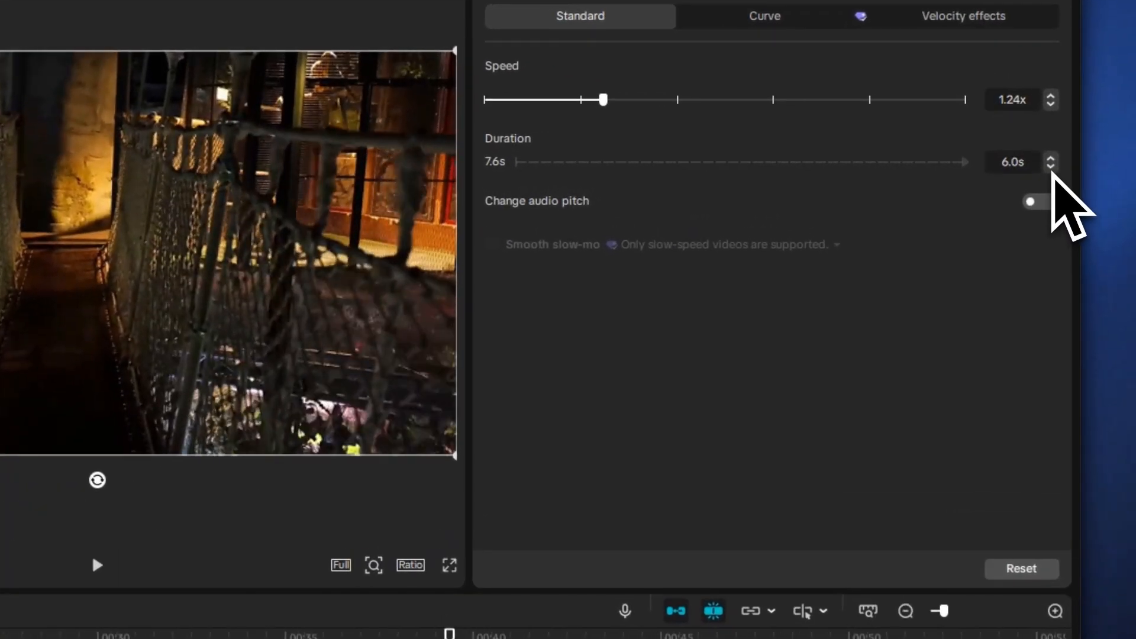
{"action": "left_click", "coordinate": [1051, 168]}
{"action": "left_click", "coordinate": [1051, 168]}
{"action": "left_click", "coordinate": [1050, 168]}
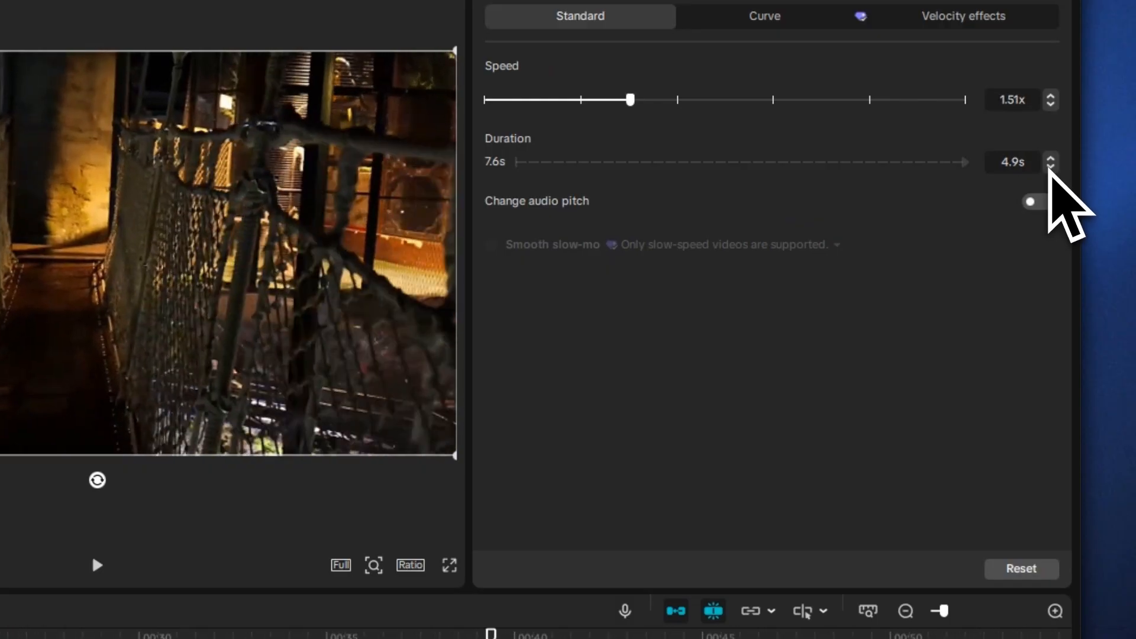
{"action": "left_click", "coordinate": [1050, 168]}
{"action": "left_click", "coordinate": [1050, 168]}
{"action": "left_click", "coordinate": [1051, 168]}
{"action": "left_click", "coordinate": [1050, 168]}
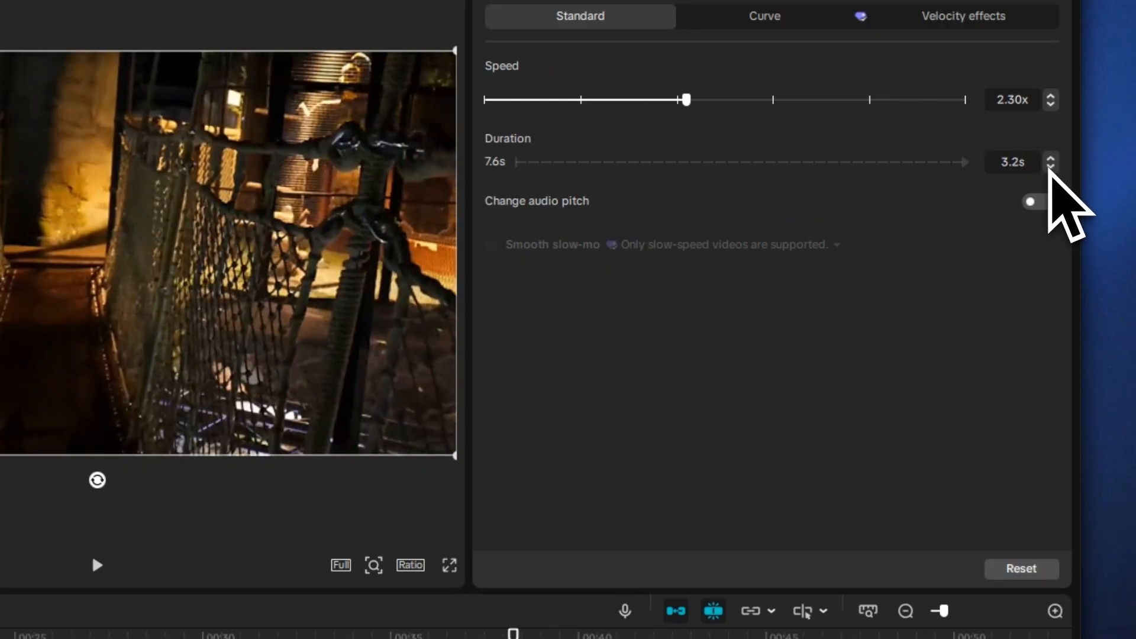
{"action": "left_click", "coordinate": [1051, 168]}
{"action": "left_click", "coordinate": [1050, 168]}
{"action": "left_click", "coordinate": [1050, 168]}
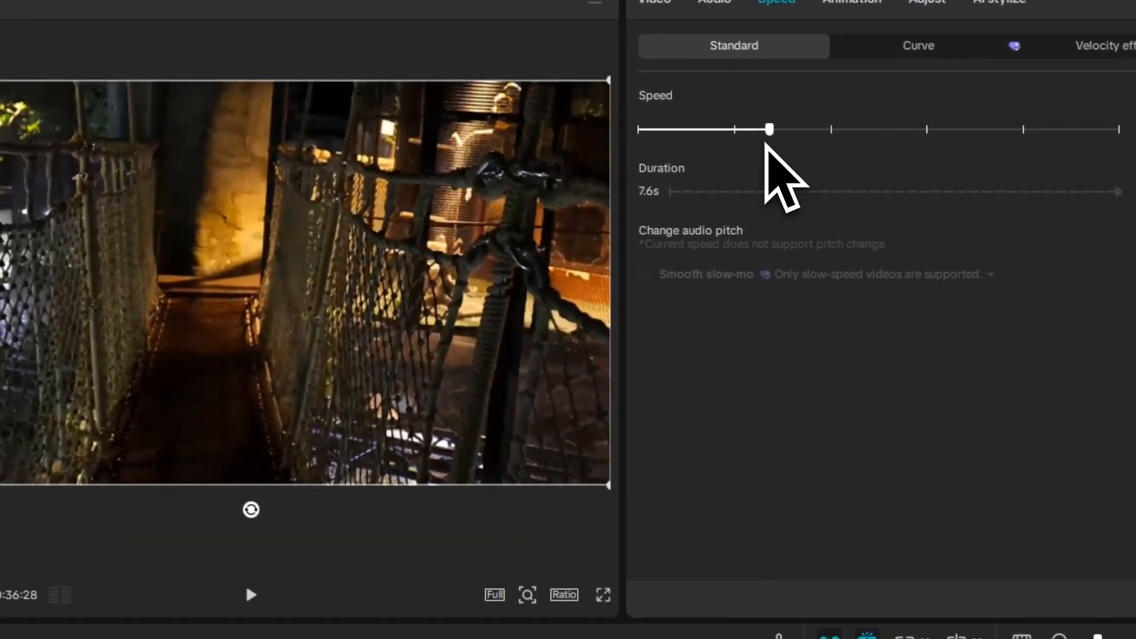
- Set the speed of 5.mp4 to 1.15x and turn on the audio pitch change
{"action": "left_click_drag", "start_coordinate": [765, 145], "coordinate": [751, 152]}
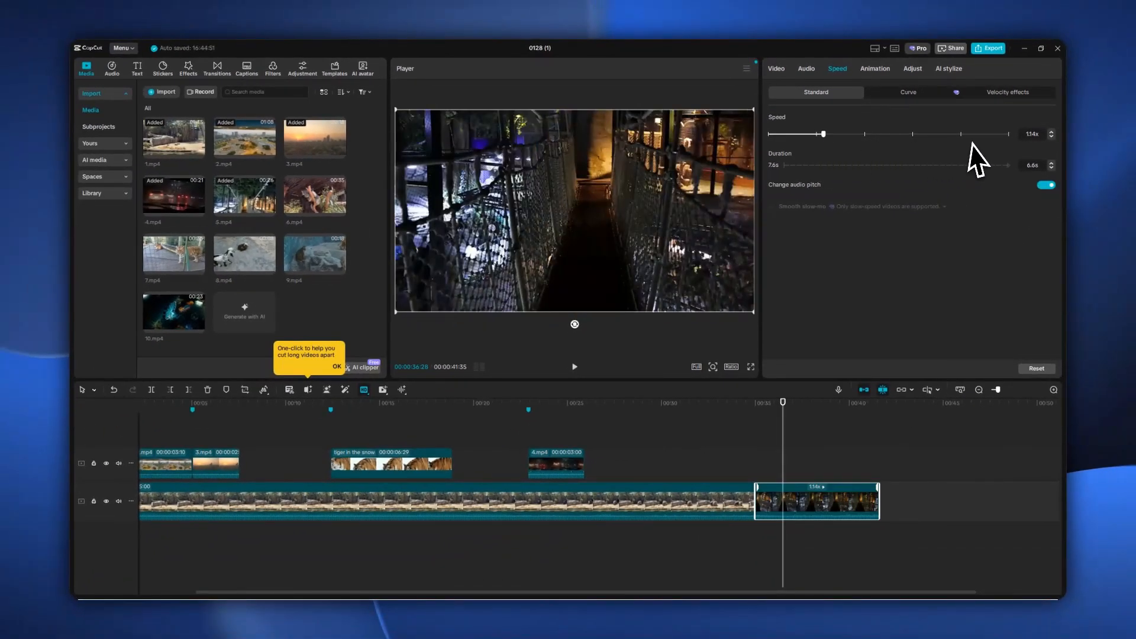
{"action": "left_click", "coordinate": [1033, 134]}
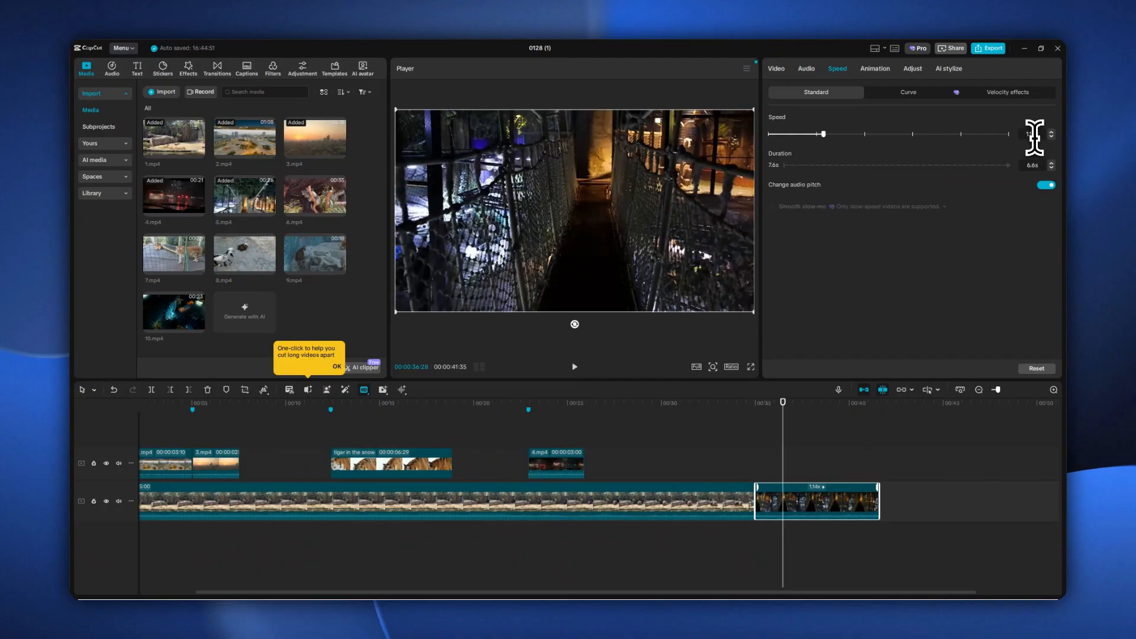
{"action": "key", "text": "Up"}
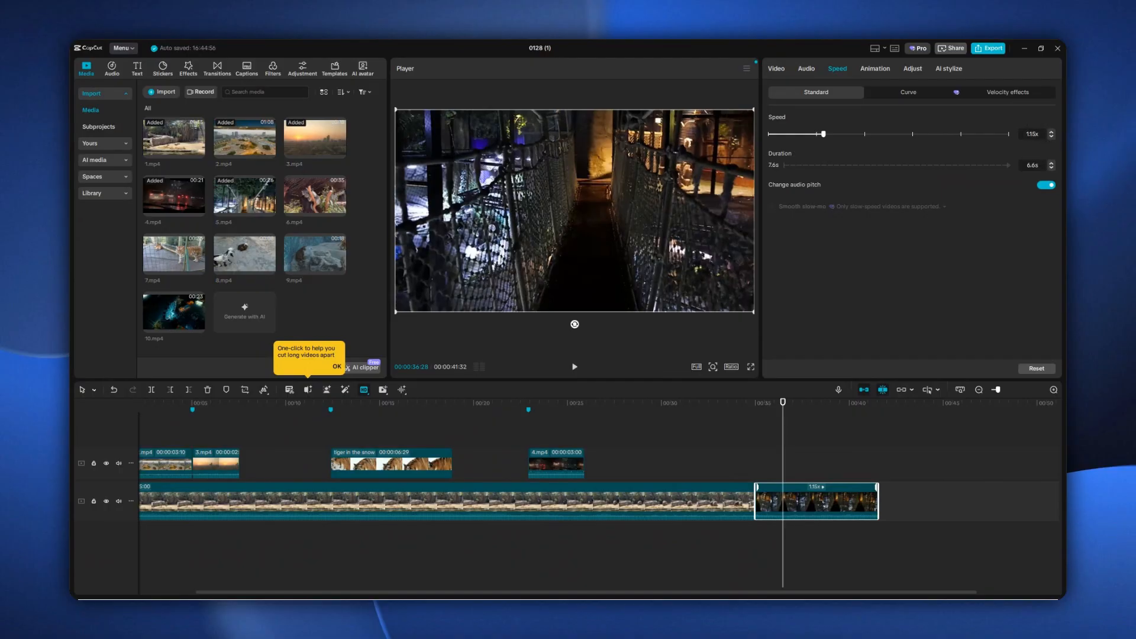
- Add the trending Slice Reveal transition at the cut between 1.mp4 and 5.mp4
{"action": "left_click_drag", "start_coordinate": [780, 410], "coordinate": [767, 415]}
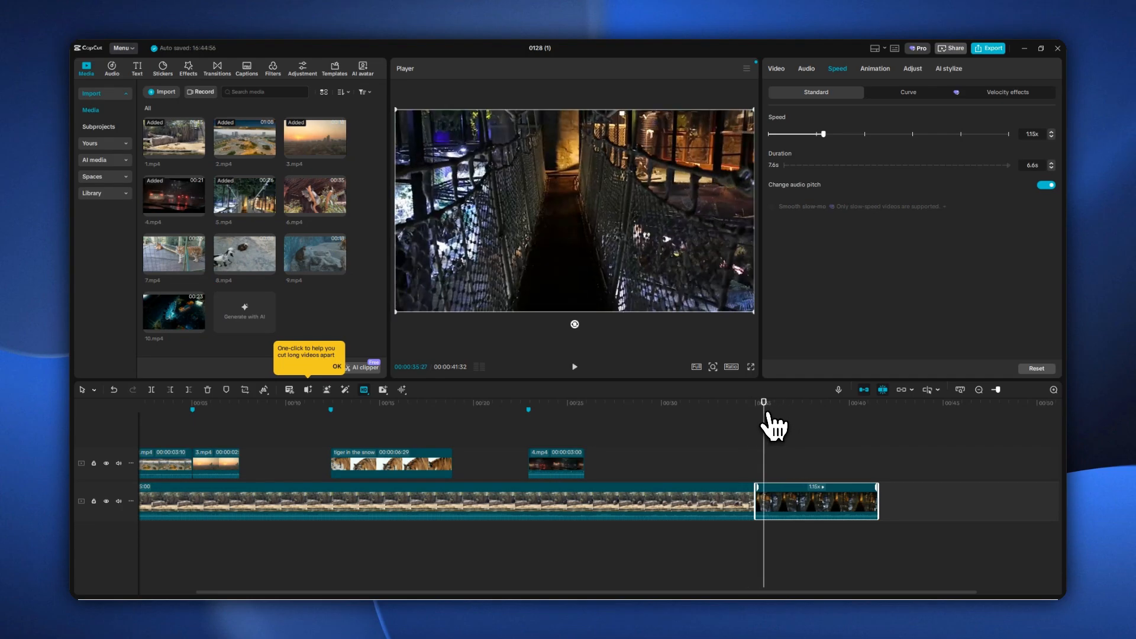
{"action": "left_click_drag", "start_coordinate": [765, 421], "coordinate": [784, 435]}
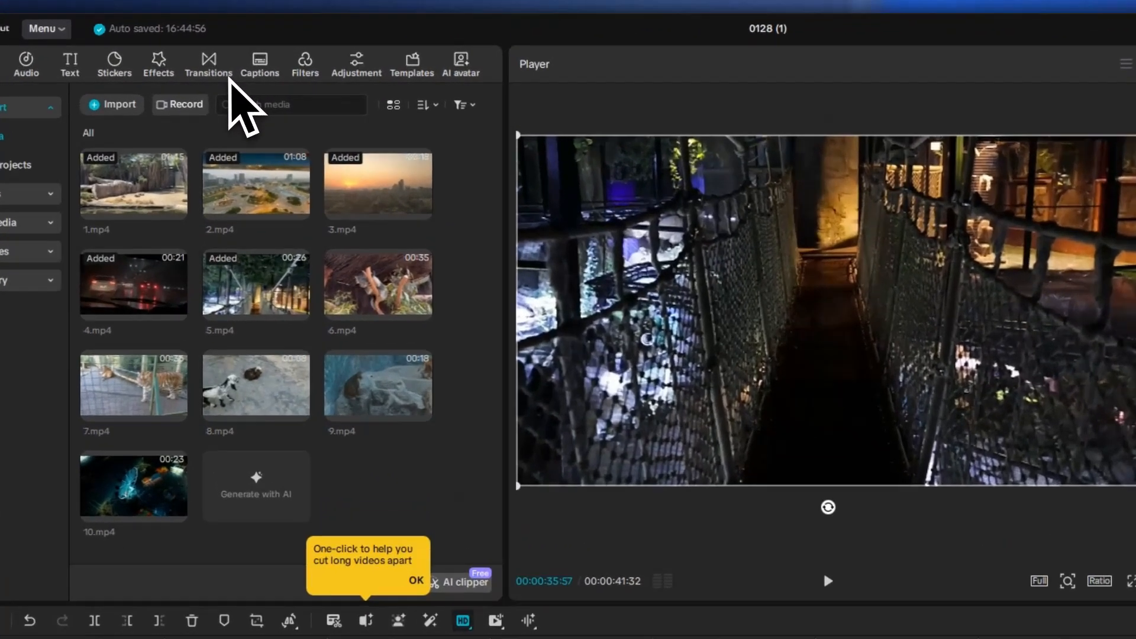
{"action": "left_click", "coordinate": [228, 80]}
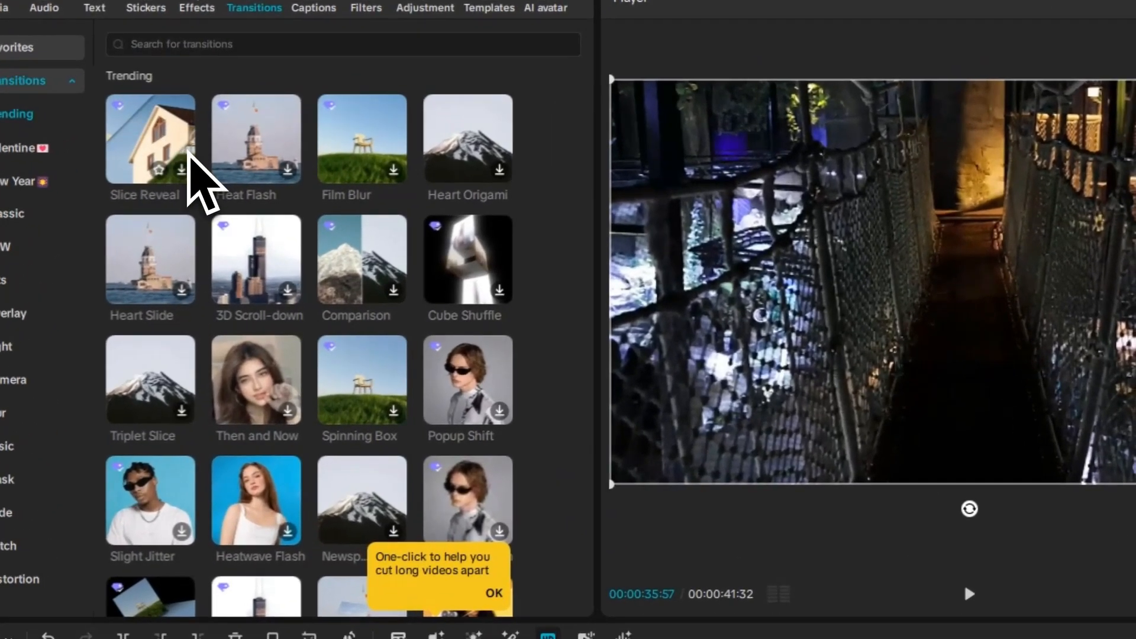
{"action": "left_click_drag", "start_coordinate": [180, 148], "coordinate": [798, 526]}
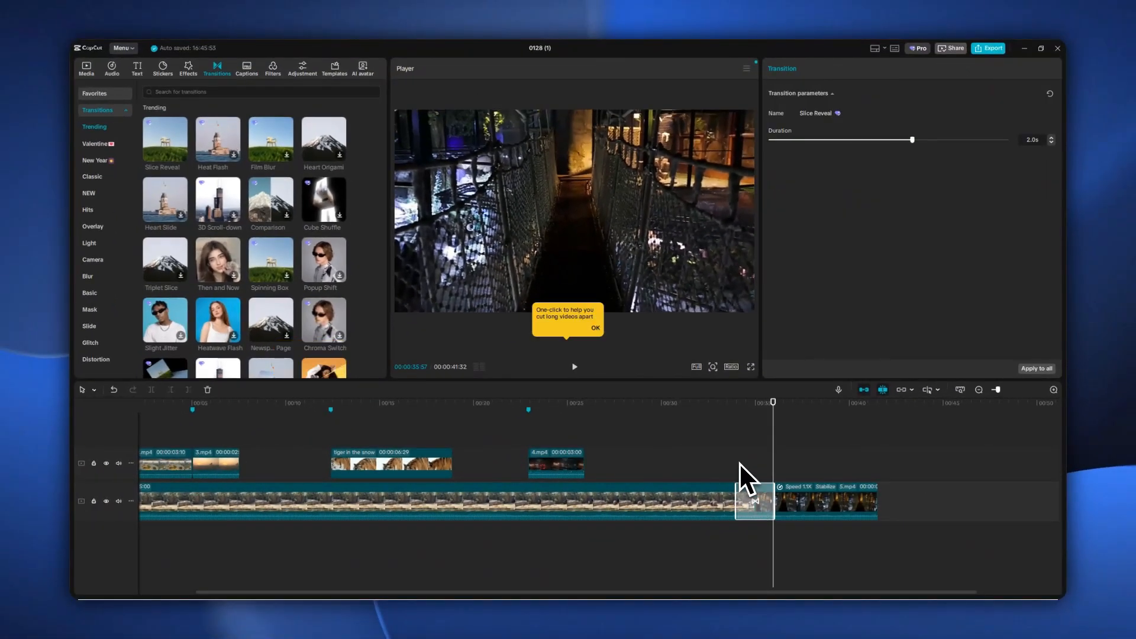
- Play the timeline from 00:00:33:06 through the Slice Reveal transition to preview it
{"action": "left_click", "coordinate": [720, 404]}
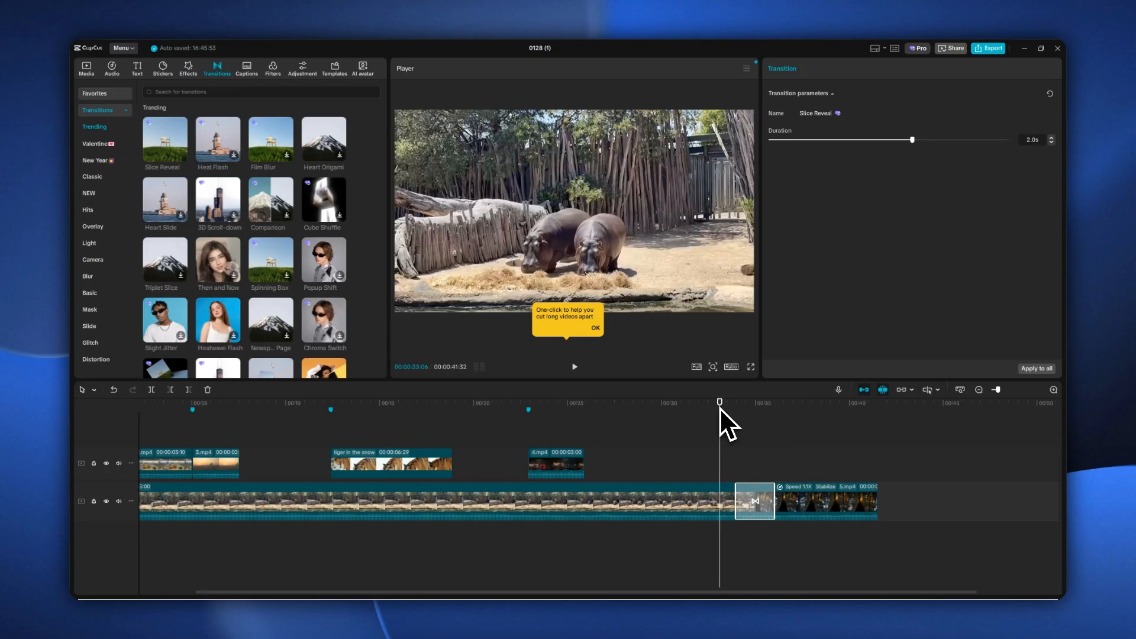
{"action": "key", "text": "space"}
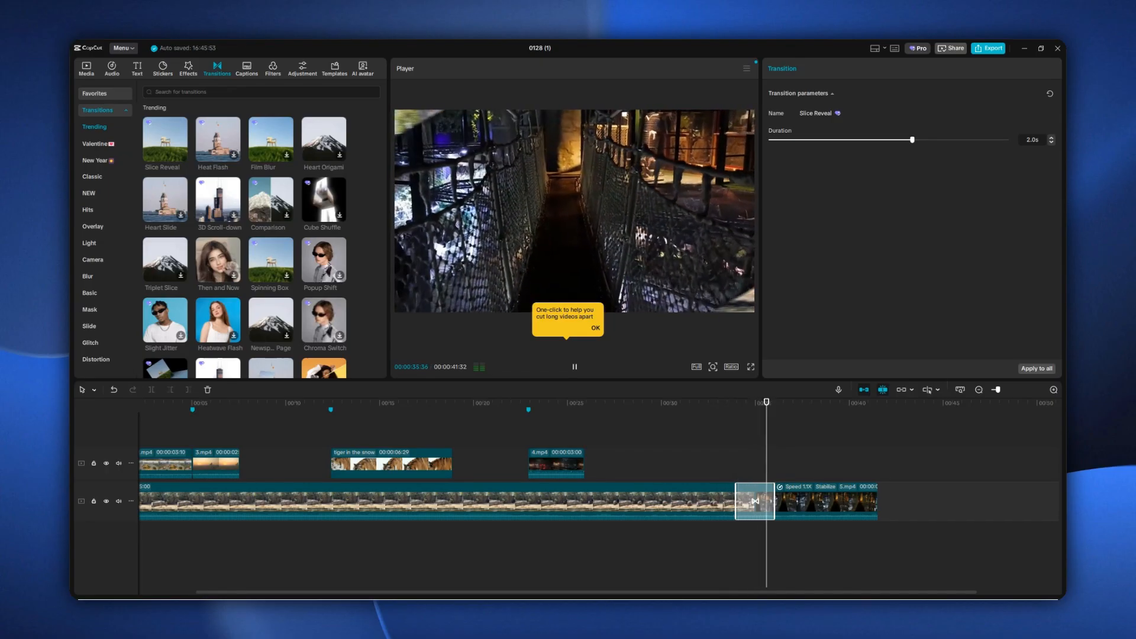
{"action": "key", "text": "space"}
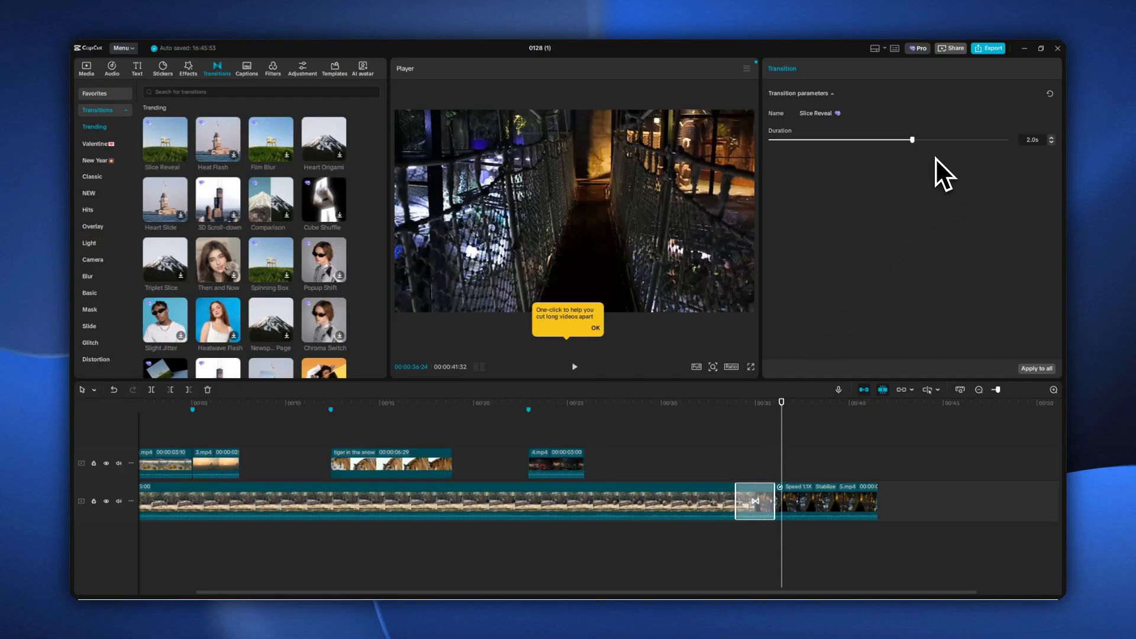
- Shorten the Slice Reveal transition to 0.5 s and play through the cut between 1.mp4 and 5.mp4
{"action": "left_click_drag", "start_coordinate": [912, 140], "coordinate": [802, 145]}
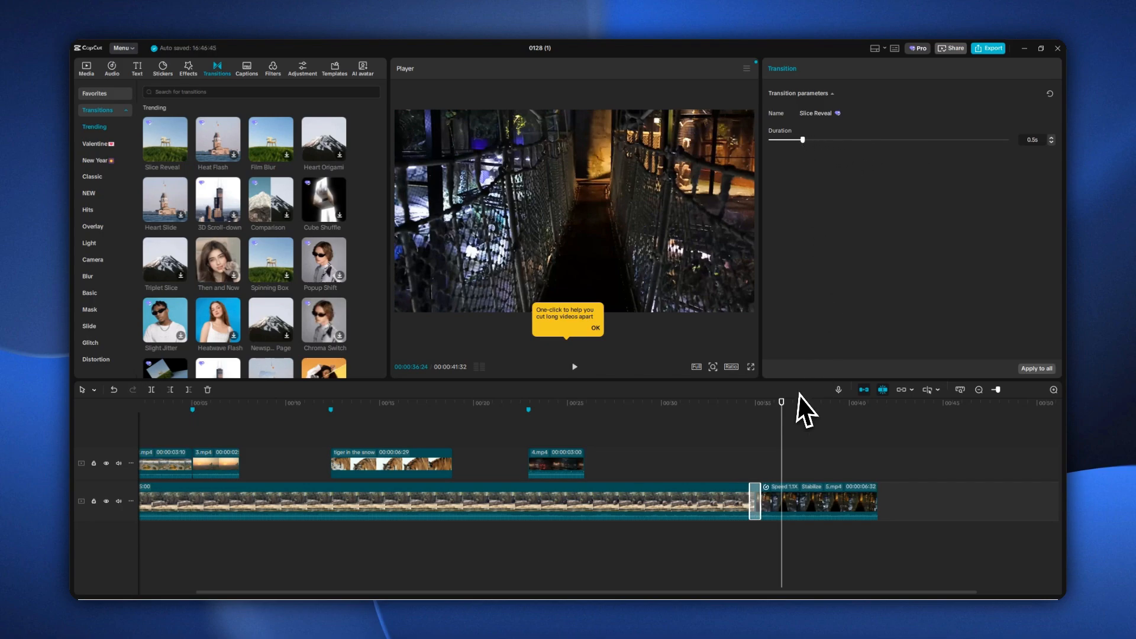
{"action": "left_click", "coordinate": [750, 414]}
{"action": "left_click", "coordinate": [574, 367]}
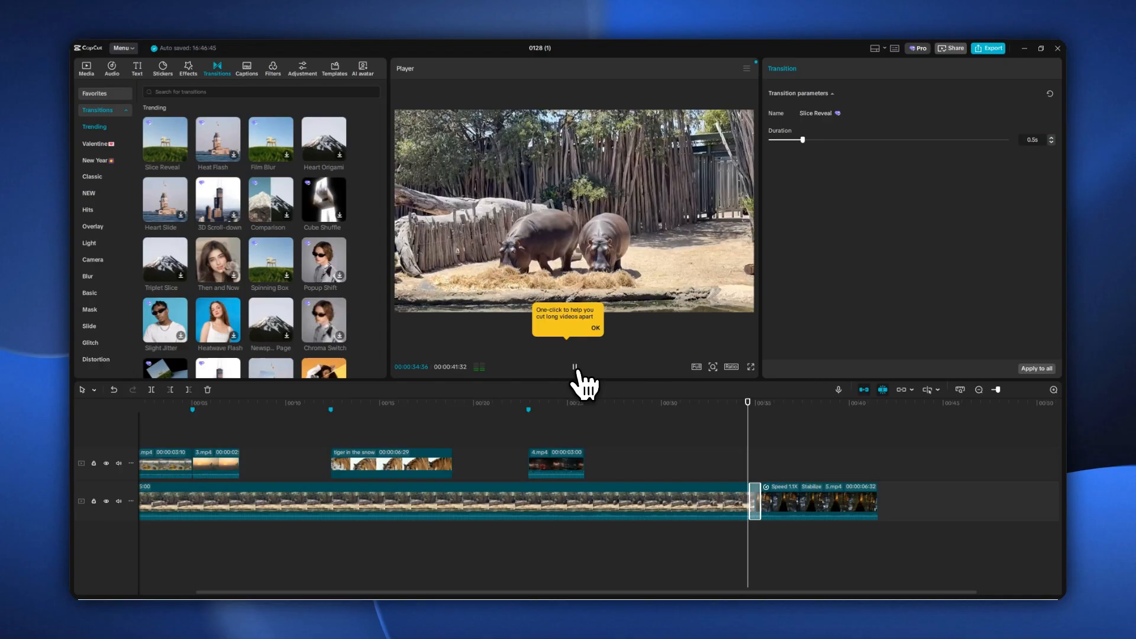
{"action": "left_click", "coordinate": [576, 367]}
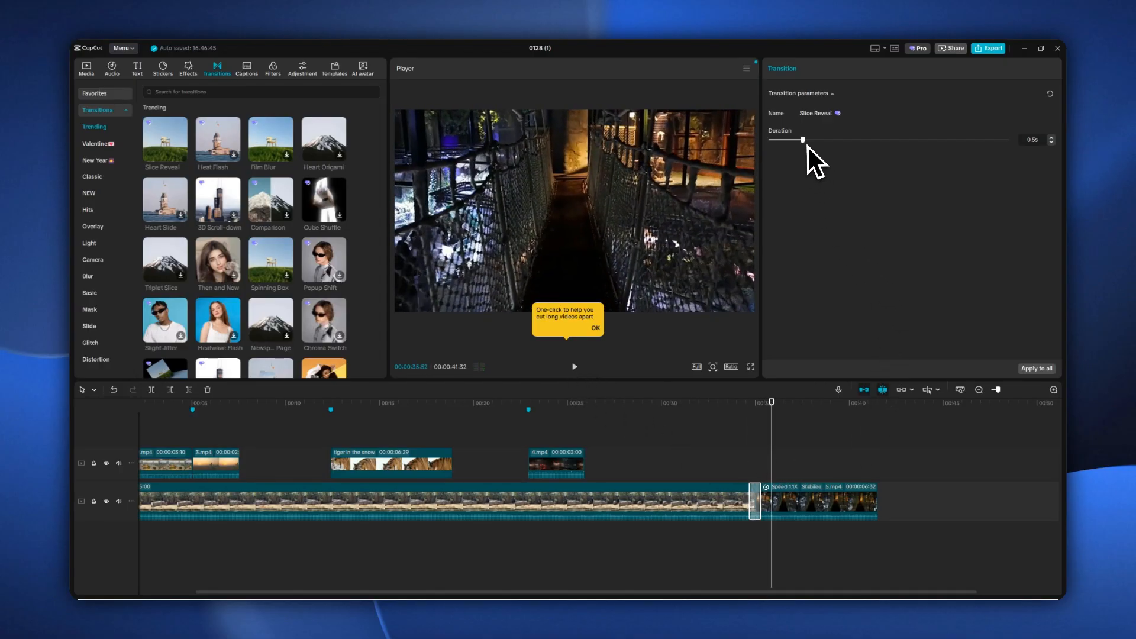
- Set the Slice Reveal transition's duration to 0.9 s and return the playhead to just before it
{"action": "left_click_drag", "start_coordinate": [807, 144], "coordinate": [827, 148]}
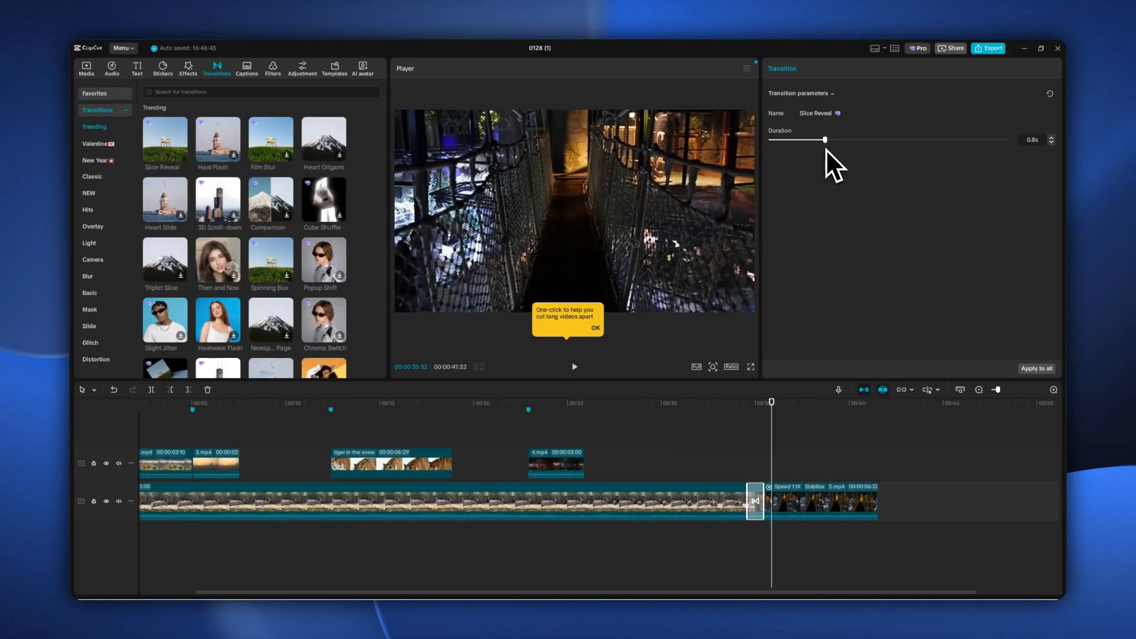
{"action": "left_click", "coordinate": [747, 404]}
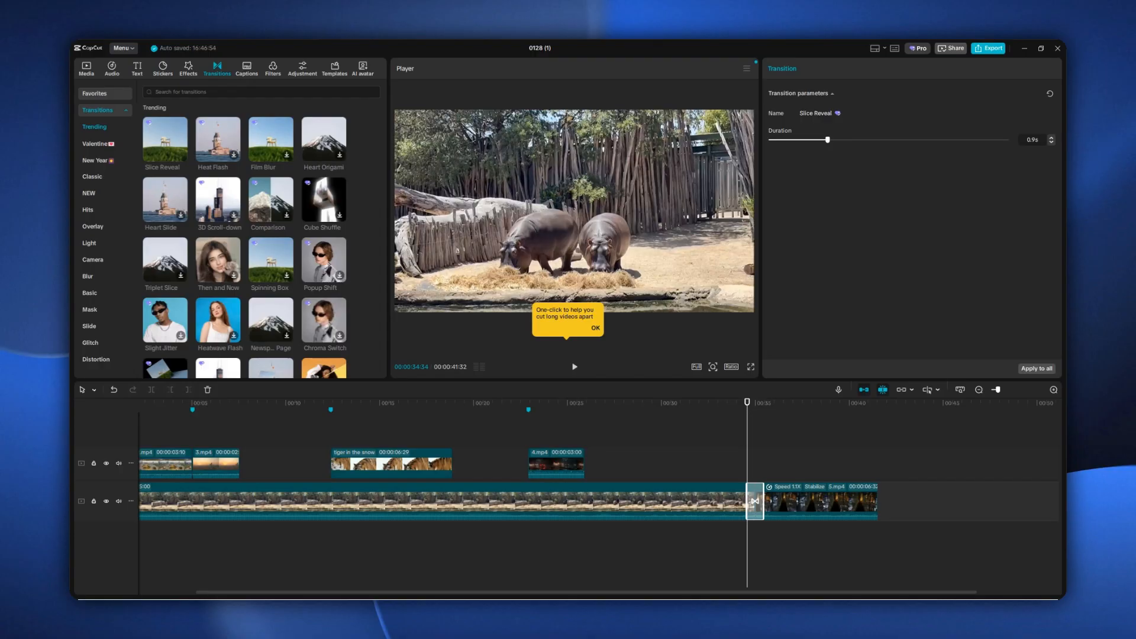
- Apply the trending Zoom 2 entrance animation to 4.mp4 on the upper track and scrub past the clip's end
{"action": "left_click", "coordinate": [552, 423]}
{"action": "left_click", "coordinate": [563, 469]}
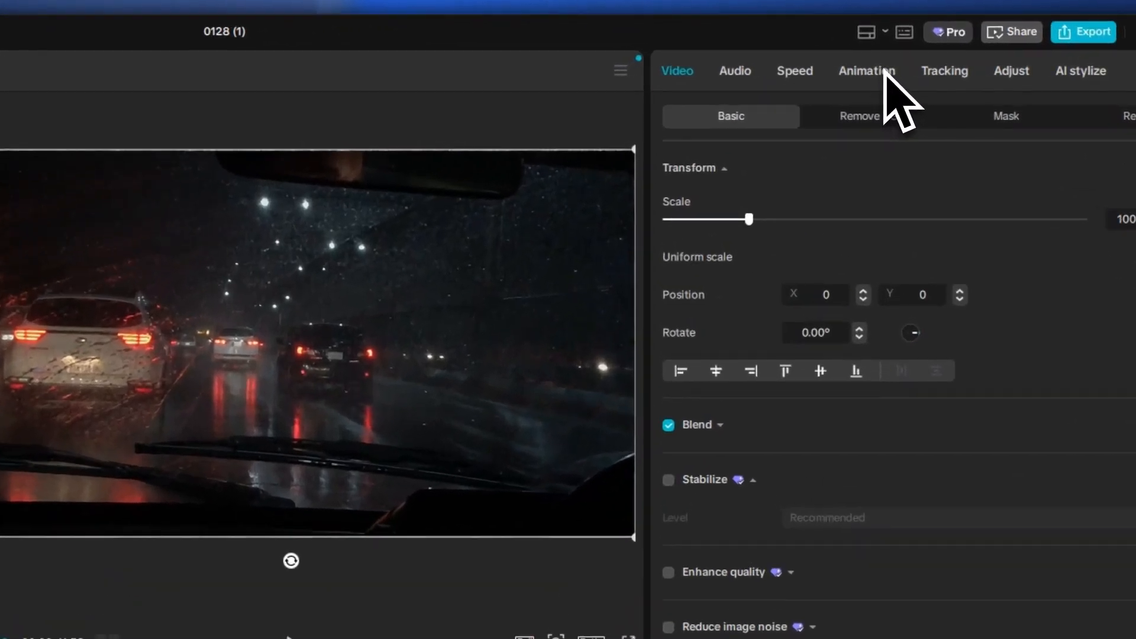
{"action": "left_click", "coordinate": [878, 69]}
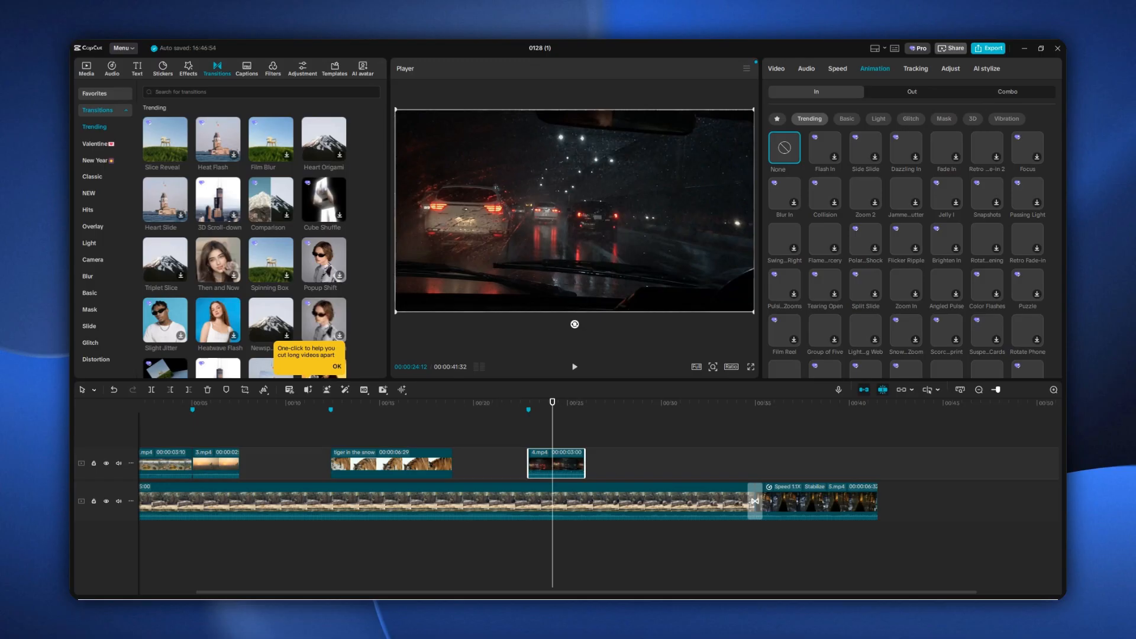
{"action": "left_click", "coordinate": [529, 404]}
{"action": "left_click_drag", "start_coordinate": [529, 402], "coordinate": [521, 403]}
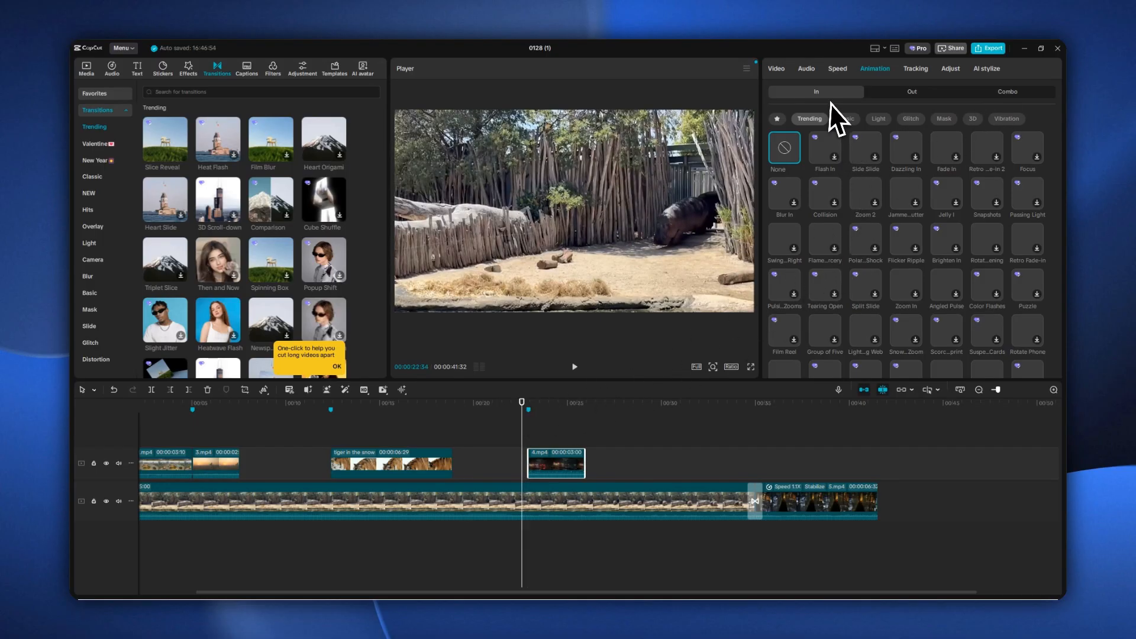
{"action": "left_click", "coordinate": [857, 192]}
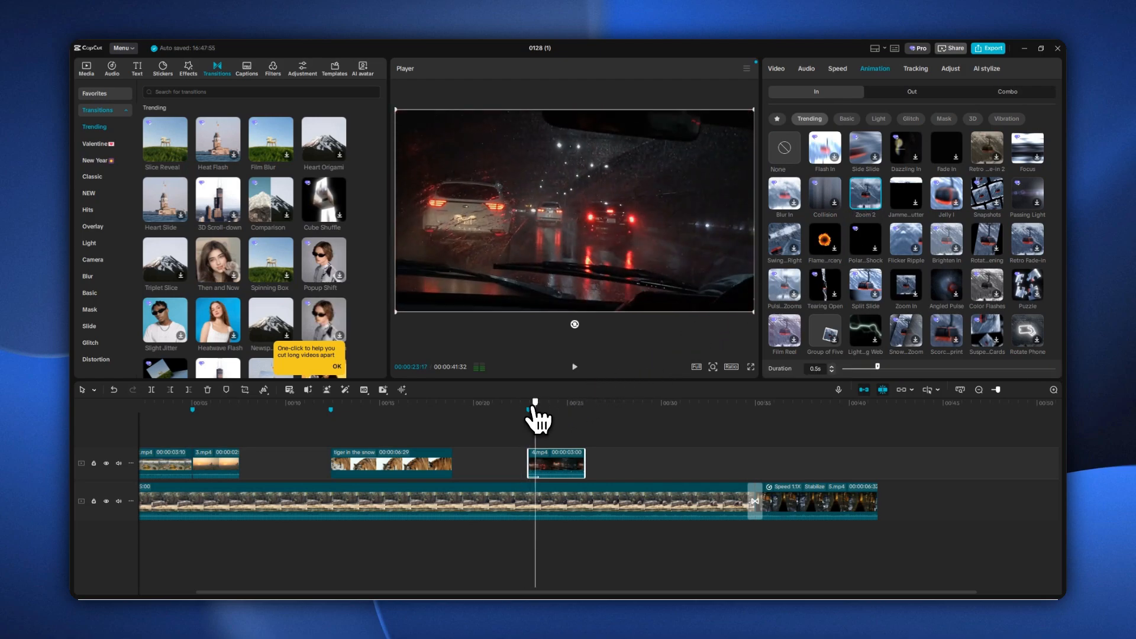
{"action": "left_click_drag", "start_coordinate": [536, 409], "coordinate": [593, 421]}
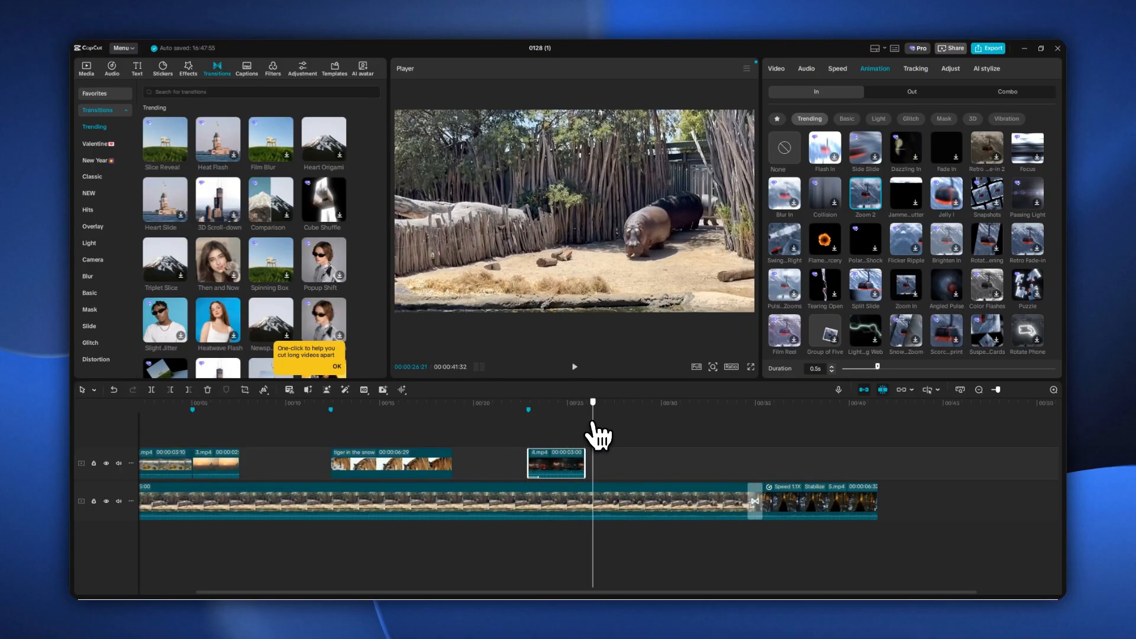
- Add the trending Blur Out exit animation to 4.mp4, setting the entrance duration to 0.5 s and the exit duration to 0.8 s
{"action": "left_click", "coordinate": [917, 93]}
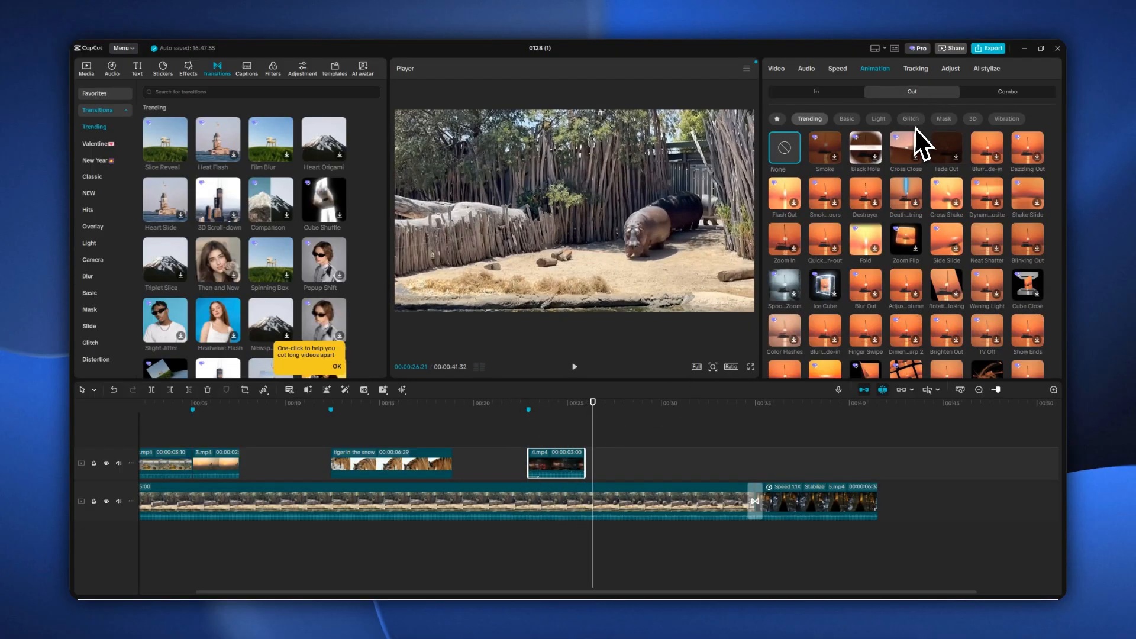
{"action": "left_click", "coordinate": [865, 285]}
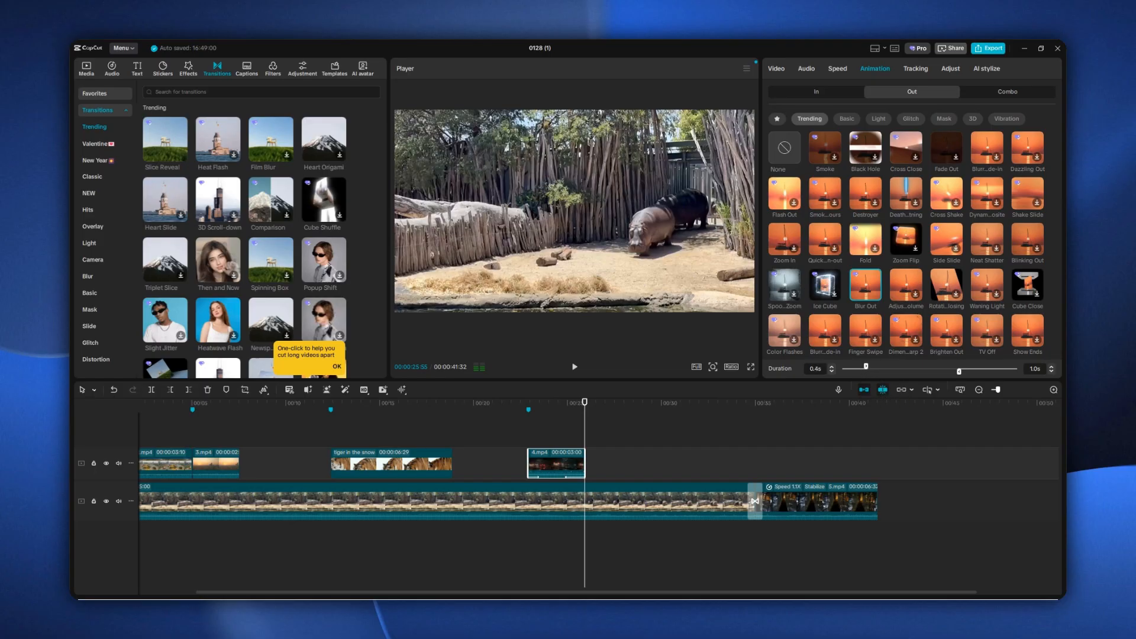
{"action": "left_click_drag", "start_coordinate": [866, 373], "coordinate": [868, 375]}
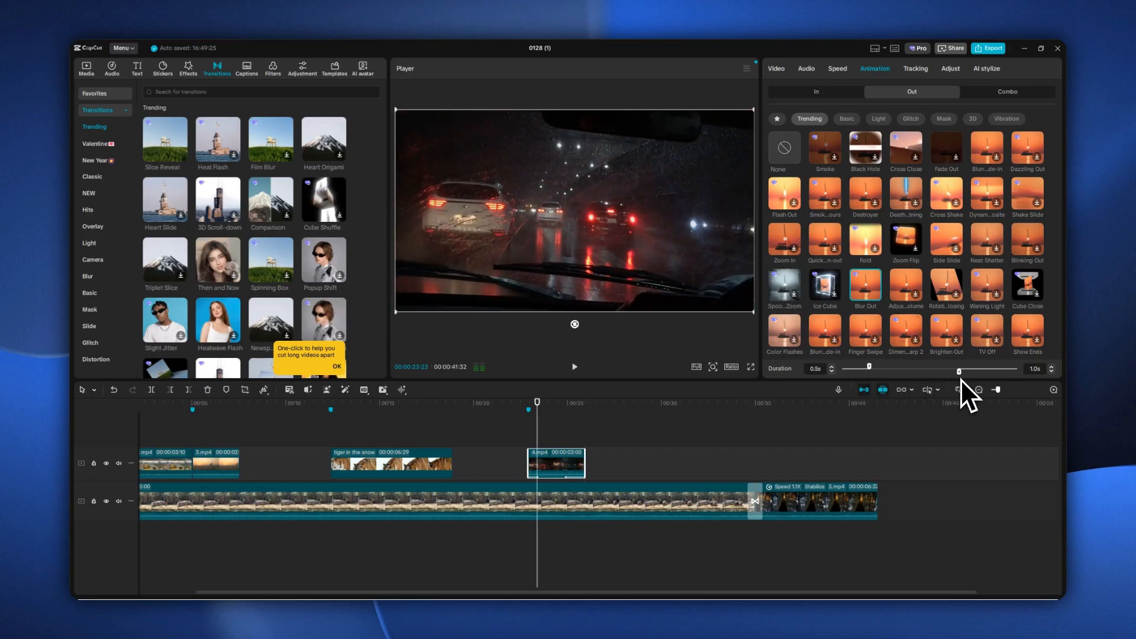
{"action": "left_click_drag", "start_coordinate": [960, 378], "coordinate": [971, 374]}
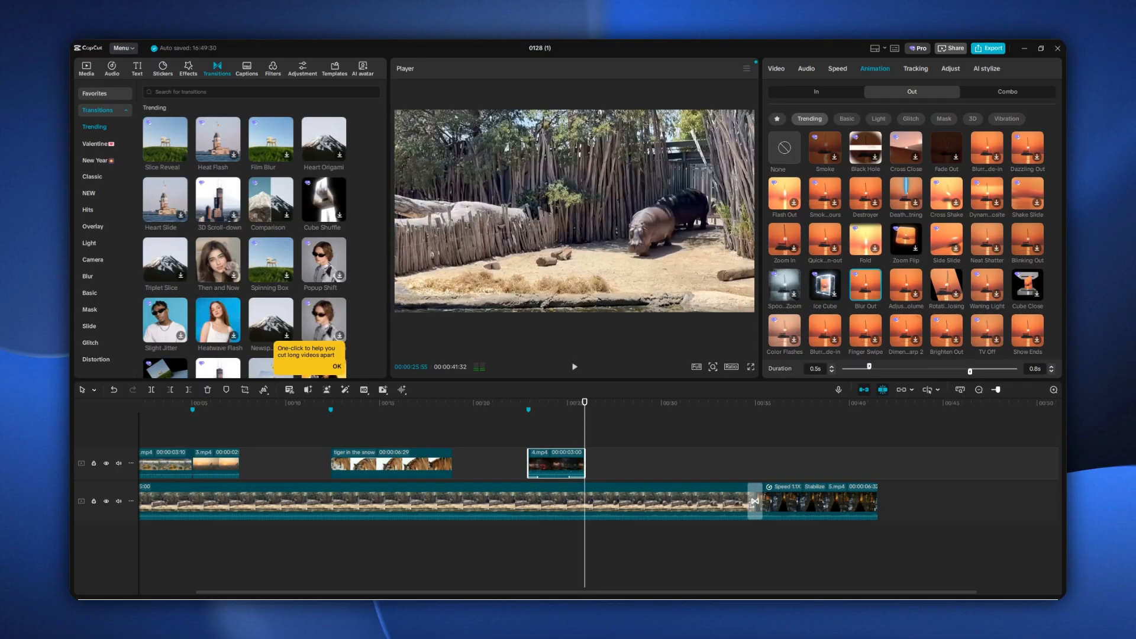
{"action": "left_click", "coordinate": [1008, 93]}
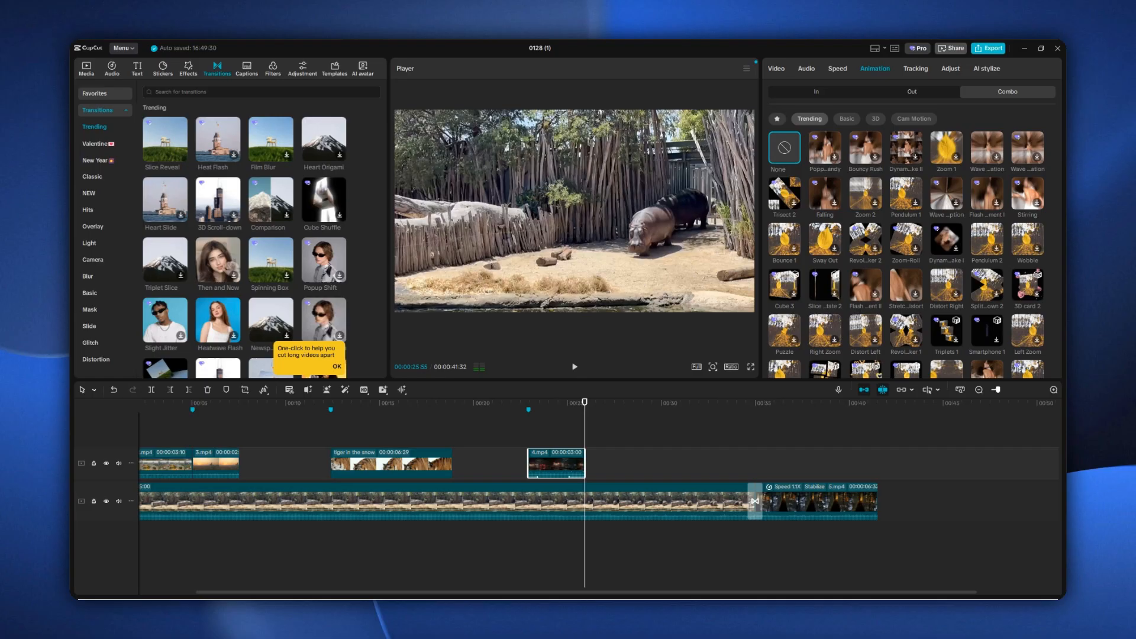
{"action": "left_click", "coordinate": [905, 93]}
{"action": "left_click", "coordinate": [817, 93]}
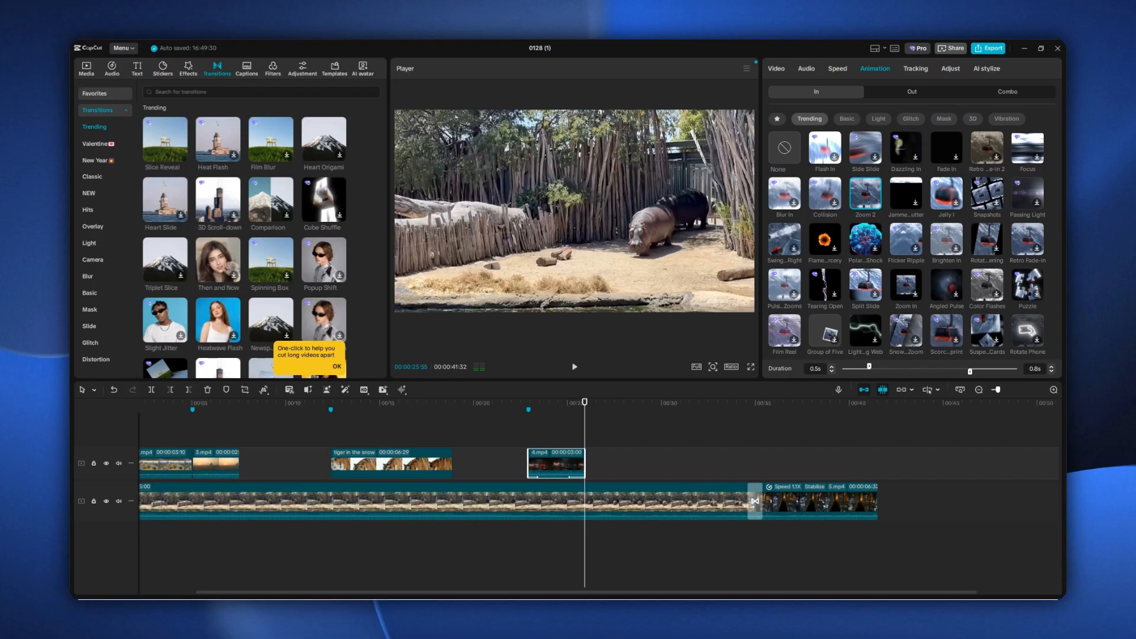
- Open the project's imported media clips
{"action": "left_click", "coordinate": [83, 69]}
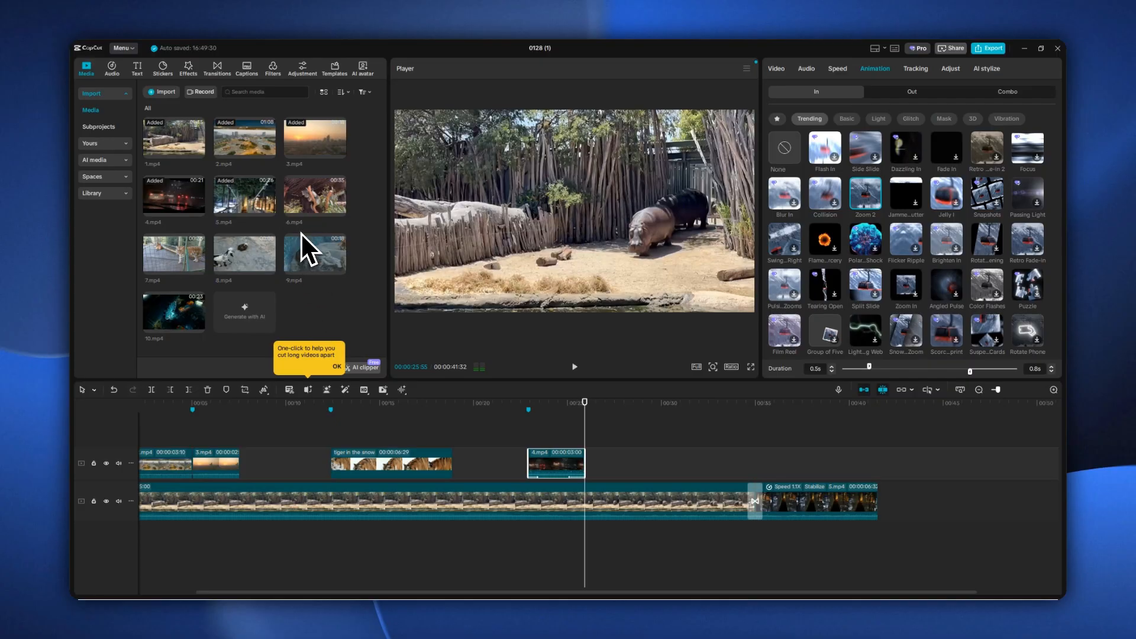
- Append clips 6.mp4, 7.mp4, 8.mp4, 9.mp4 and 10.mp4 to the main track directly behind the last clip
{"action": "left_click", "coordinate": [302, 205]}
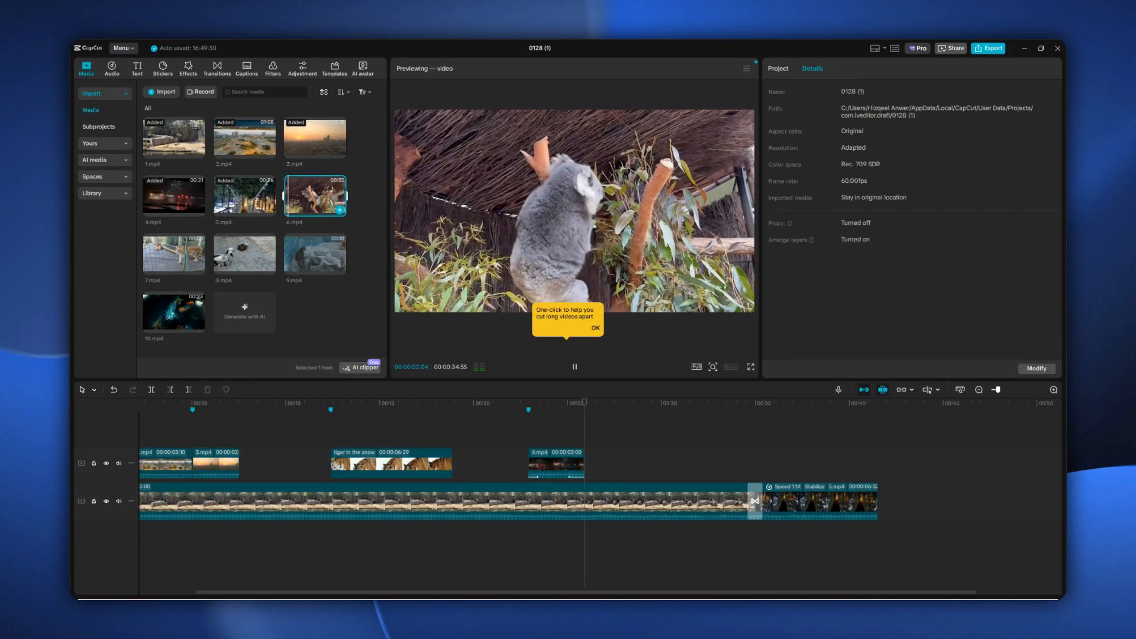
{"action": "left_click", "coordinate": [172, 266], "text": "ctrl"}
{"action": "left_click", "coordinate": [229, 256], "text": "ctrl"}
{"action": "left_click", "coordinate": [304, 256], "text": "ctrl"}
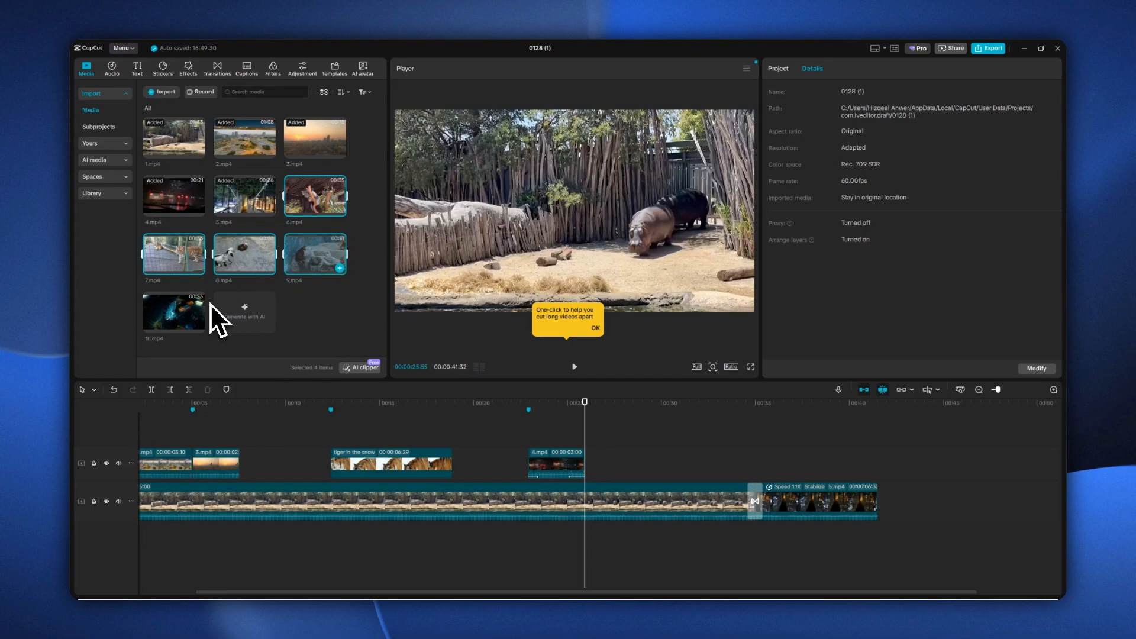
{"action": "left_click", "coordinate": [175, 317], "text": "ctrl"}
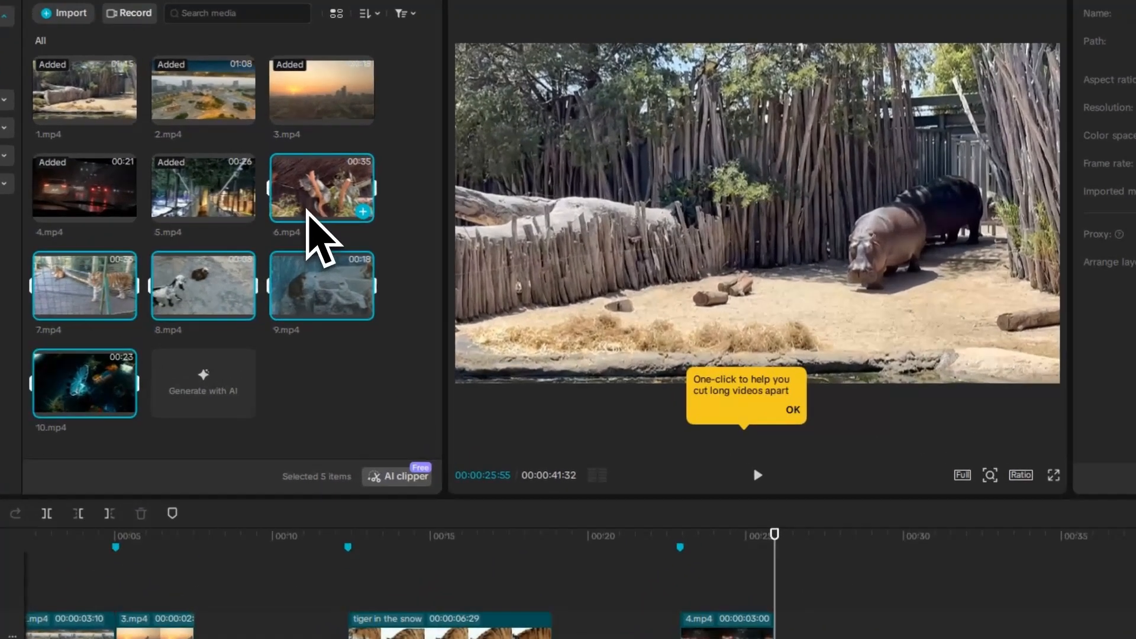
{"action": "left_click_drag", "start_coordinate": [300, 213], "coordinate": [878, 523]}
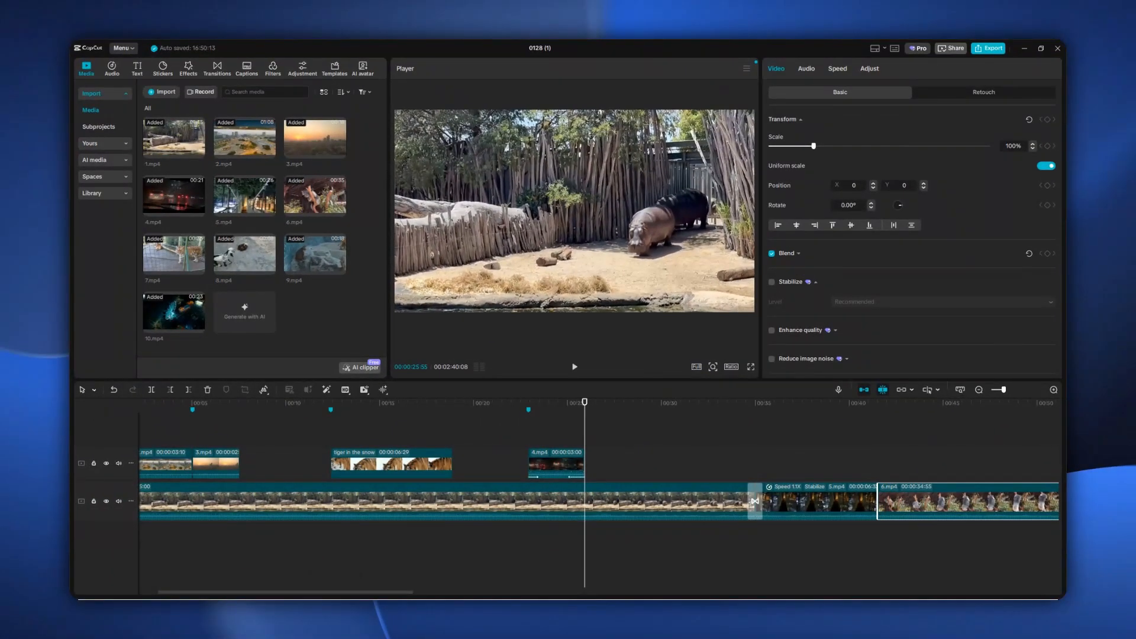
{"action": "scroll", "coordinate": [599, 492], "scroll_direction": "down", "scroll_amount": 5}
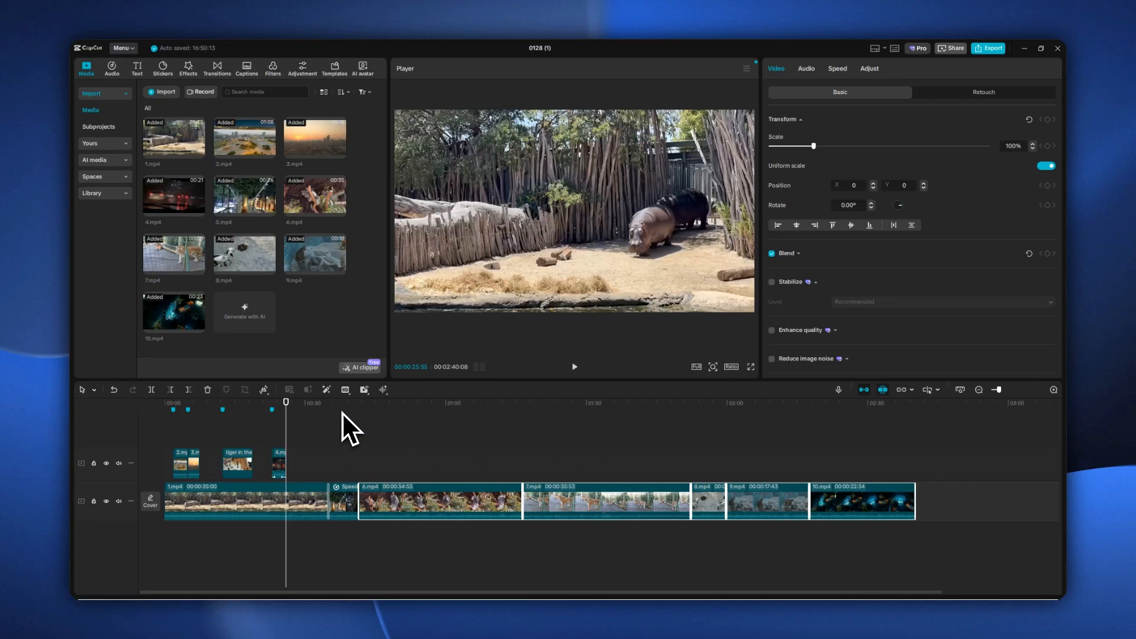
{"action": "left_click_drag", "start_coordinate": [354, 404], "coordinate": [365, 404]}
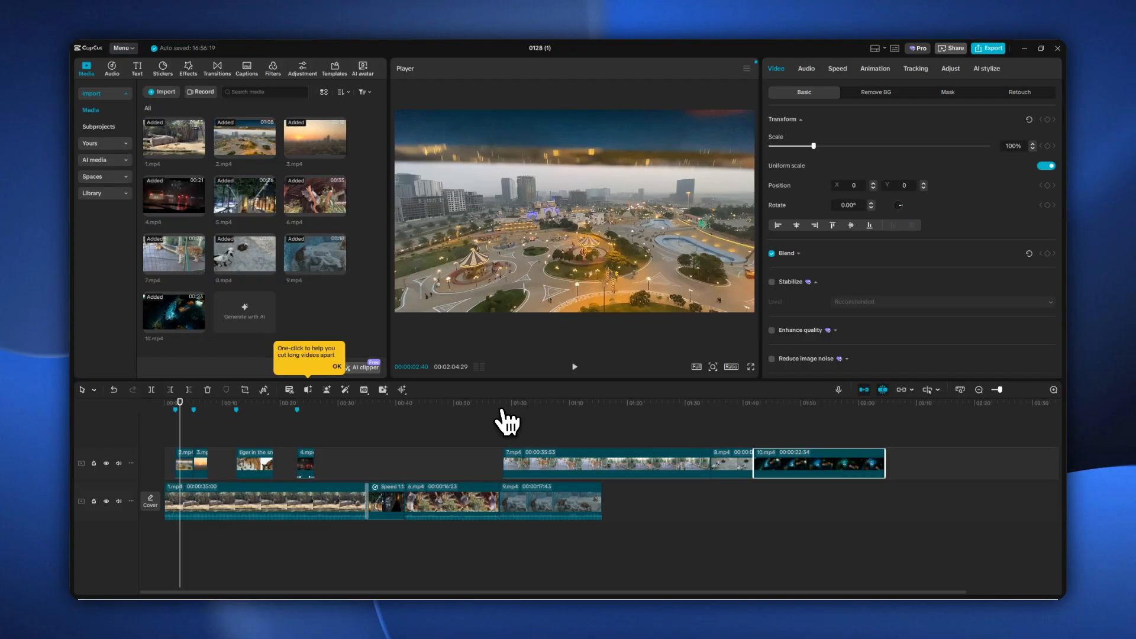
- Move the playhead to about 00:01:00 and hide the overlay track to see the 9.mp4 clip underneath
{"action": "left_click", "coordinate": [500, 411]}
{"action": "left_click", "coordinate": [513, 417]}
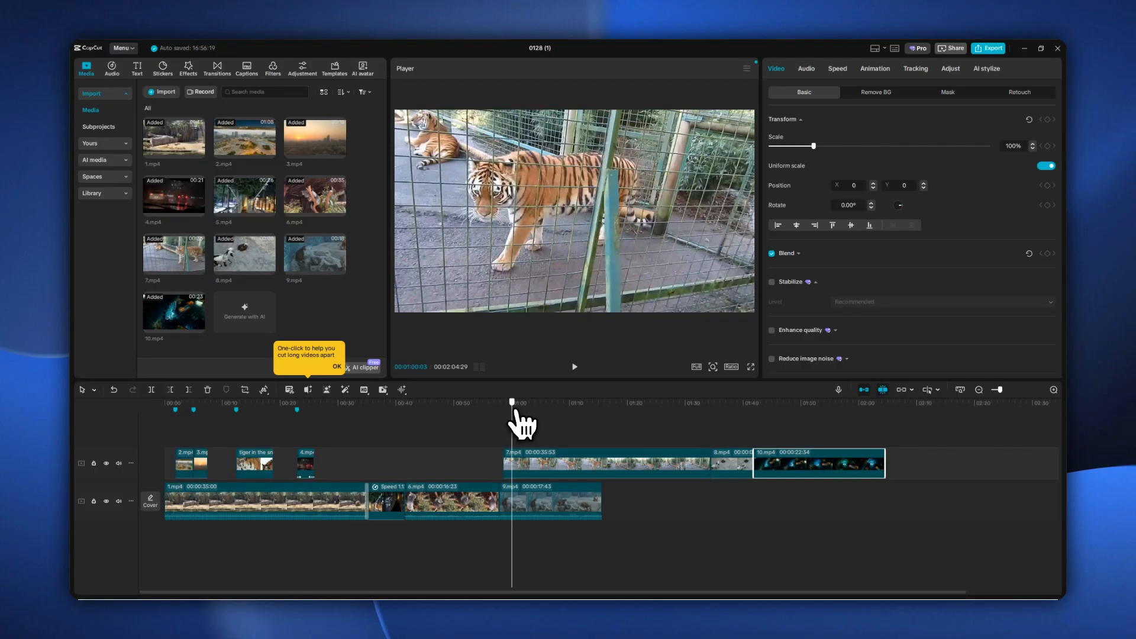
{"action": "left_click", "coordinate": [106, 464]}
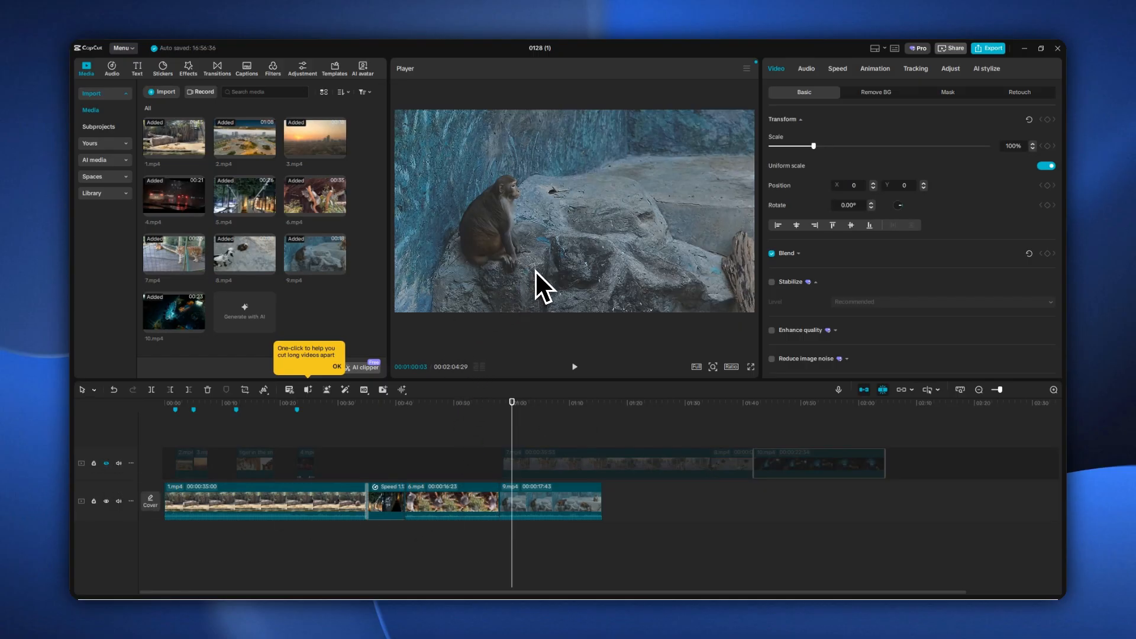
- Split 9.mp4 on the main track at about 00:00:58, shortly after its start, and delete the short opening piece
{"action": "left_click_drag", "start_coordinate": [508, 413], "coordinate": [500, 420]}
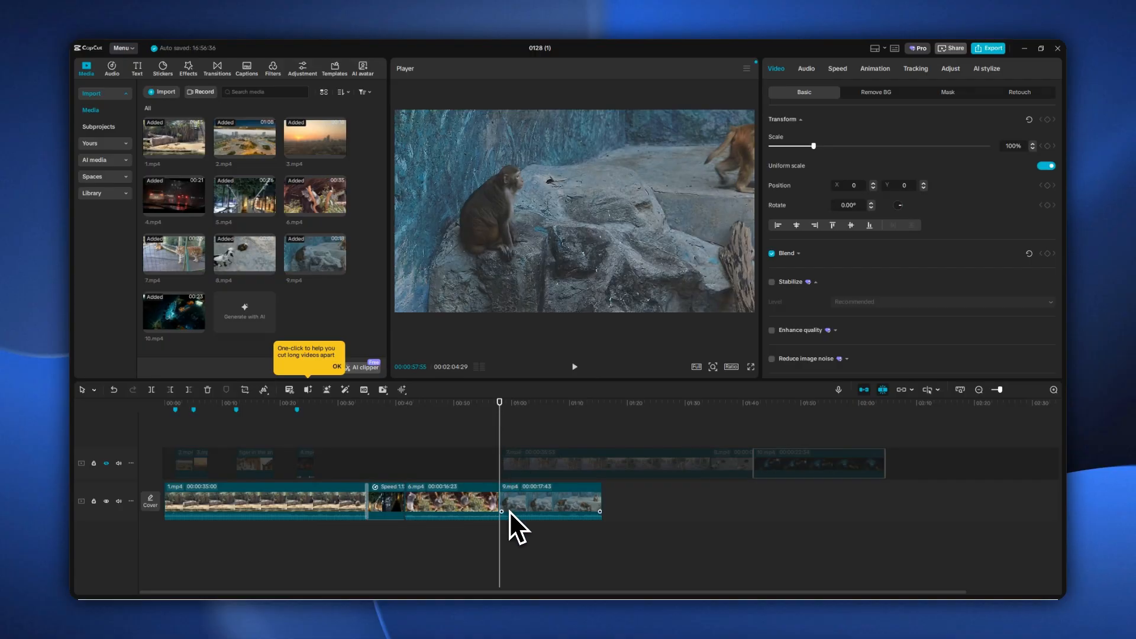
{"action": "scroll", "coordinate": [508, 510], "scroll_direction": "up", "scroll_amount": 5}
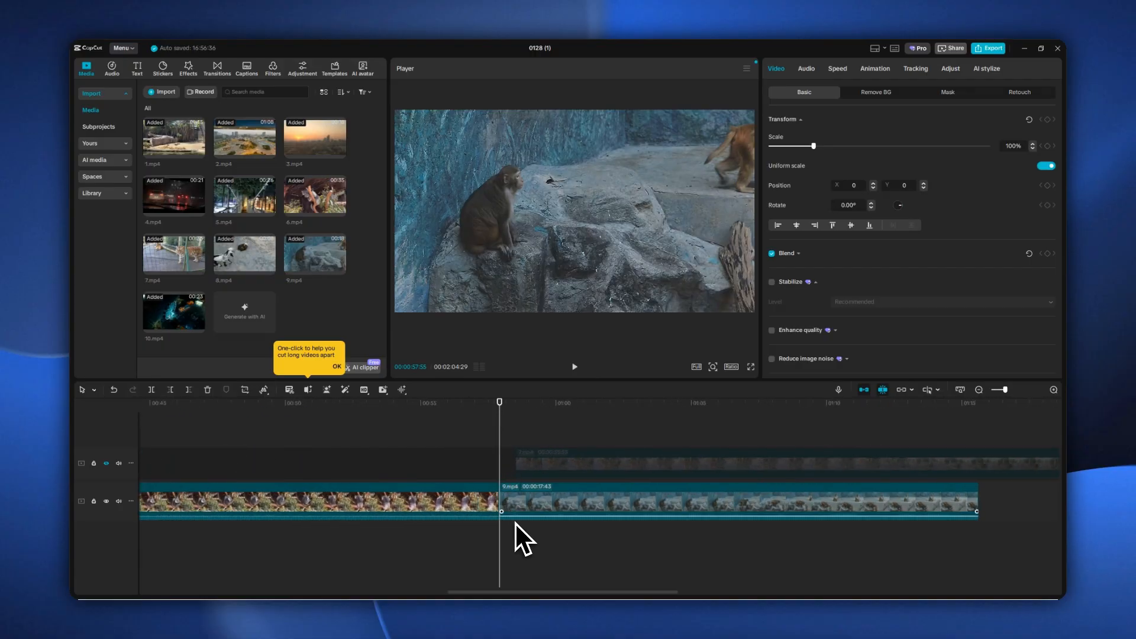
{"action": "left_click", "coordinate": [510, 534]}
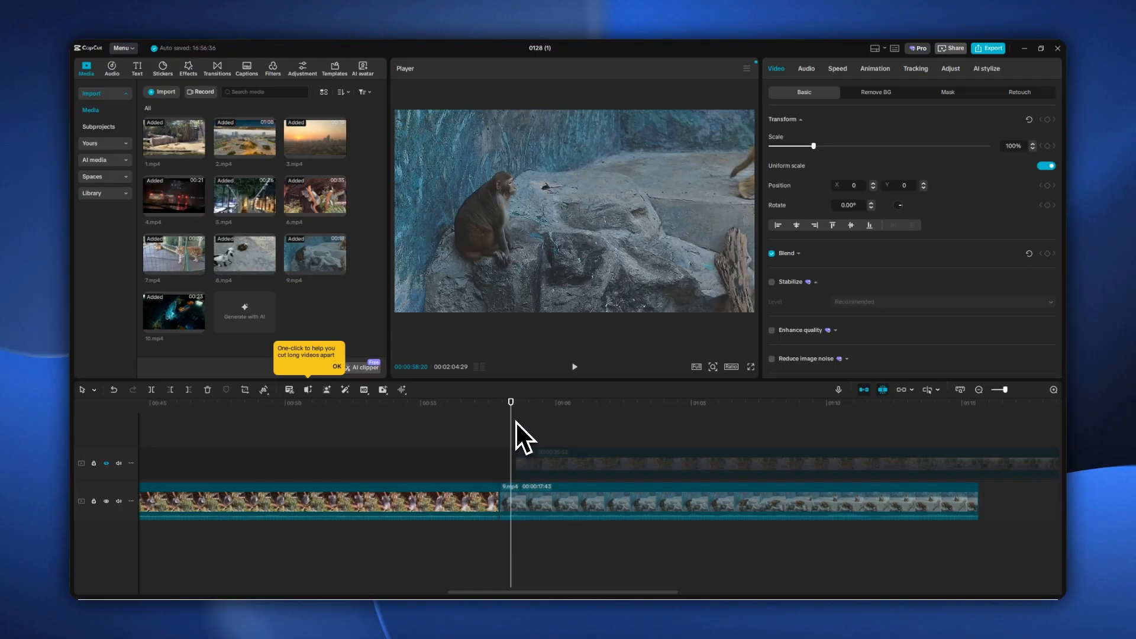
{"action": "left_click", "coordinate": [527, 510]}
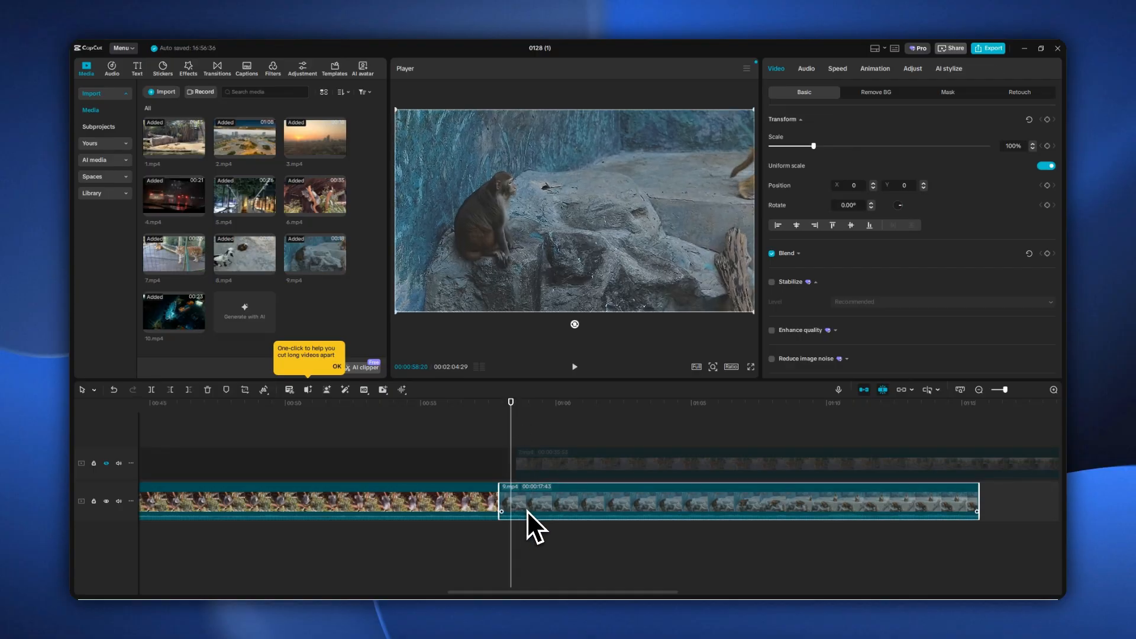
{"action": "key", "text": "ctrl+b"}
{"action": "left_click", "coordinate": [501, 507]}
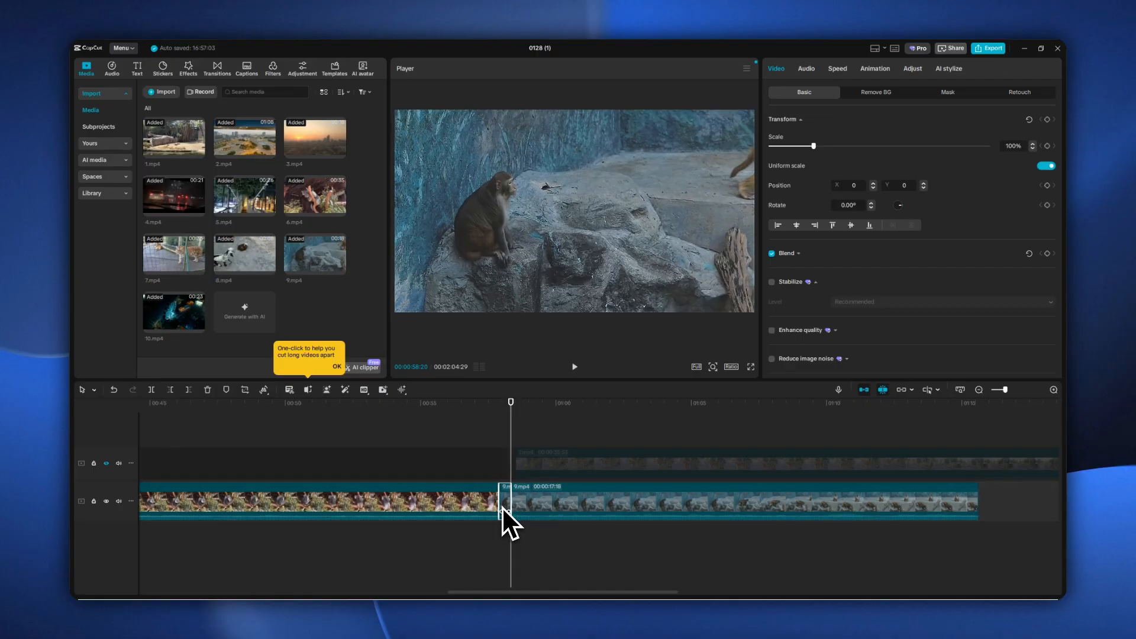
{"action": "key", "text": "Delete"}
{"action": "key", "text": "ctrl+minus"}
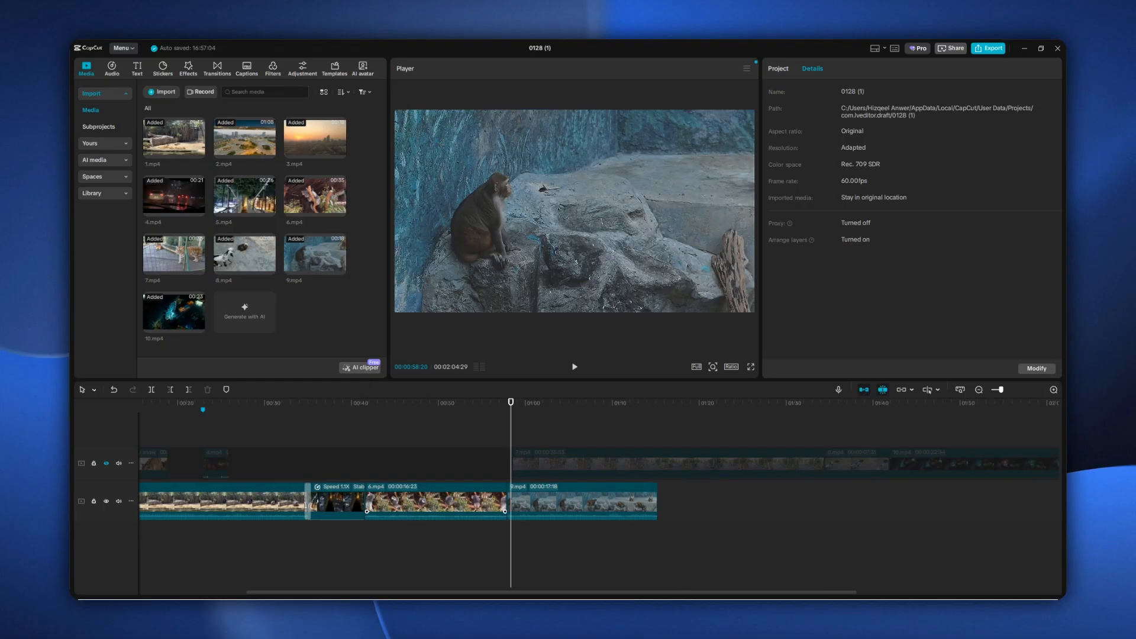
- Split 9.mp4 on the main track at 00:01:11:26 and delete the remainder behind the cut
{"action": "left_click", "coordinate": [628, 406]}
{"action": "key", "text": "ctrl+plus"}
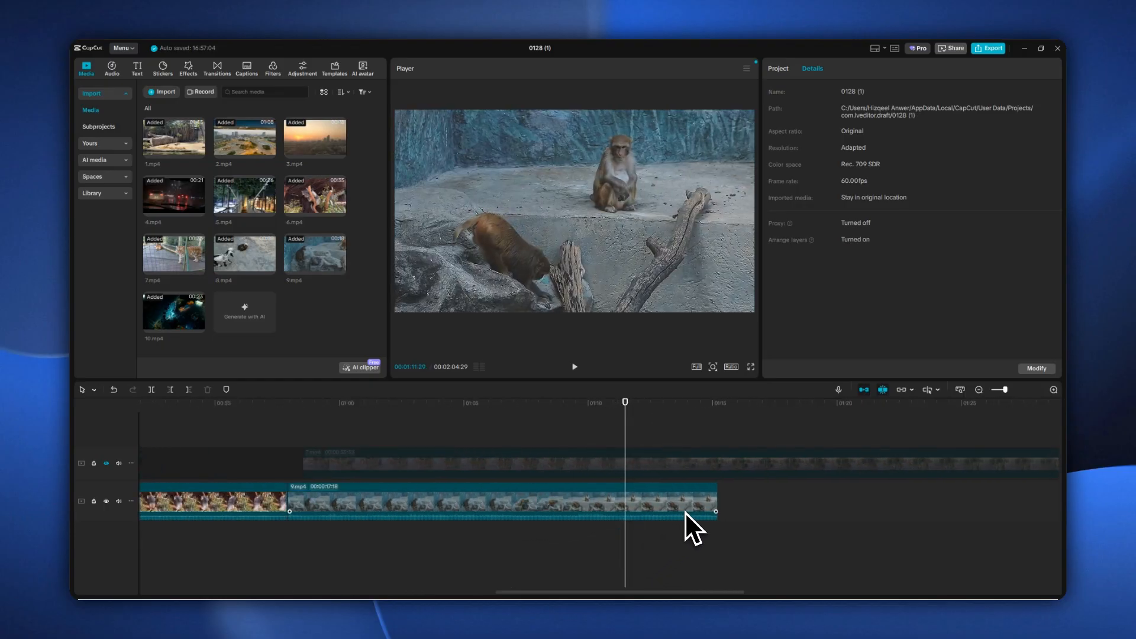
{"action": "left_click", "coordinate": [623, 510]}
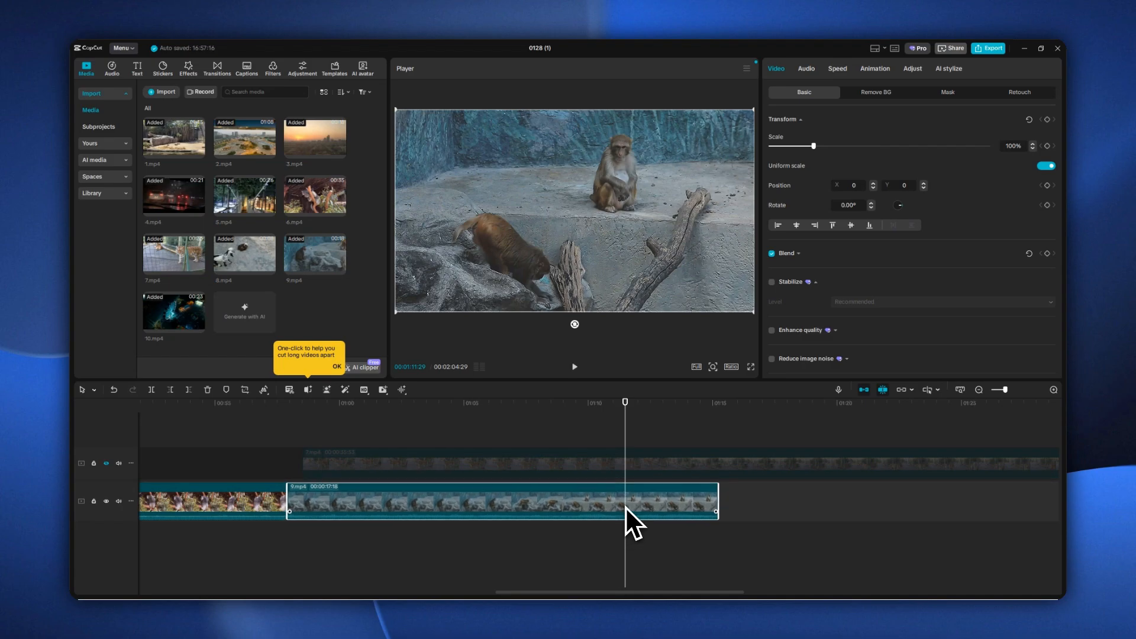
{"action": "left_click_drag", "start_coordinate": [629, 409], "coordinate": [623, 415]}
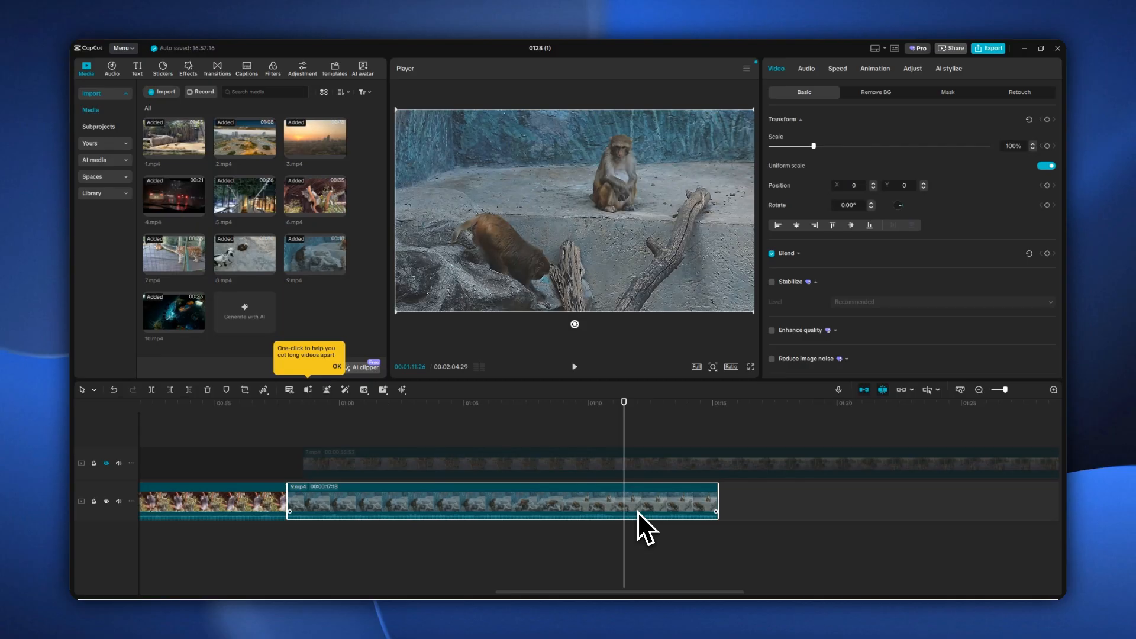
{"action": "key", "text": "ctrl+b"}
{"action": "key", "text": "Delete"}
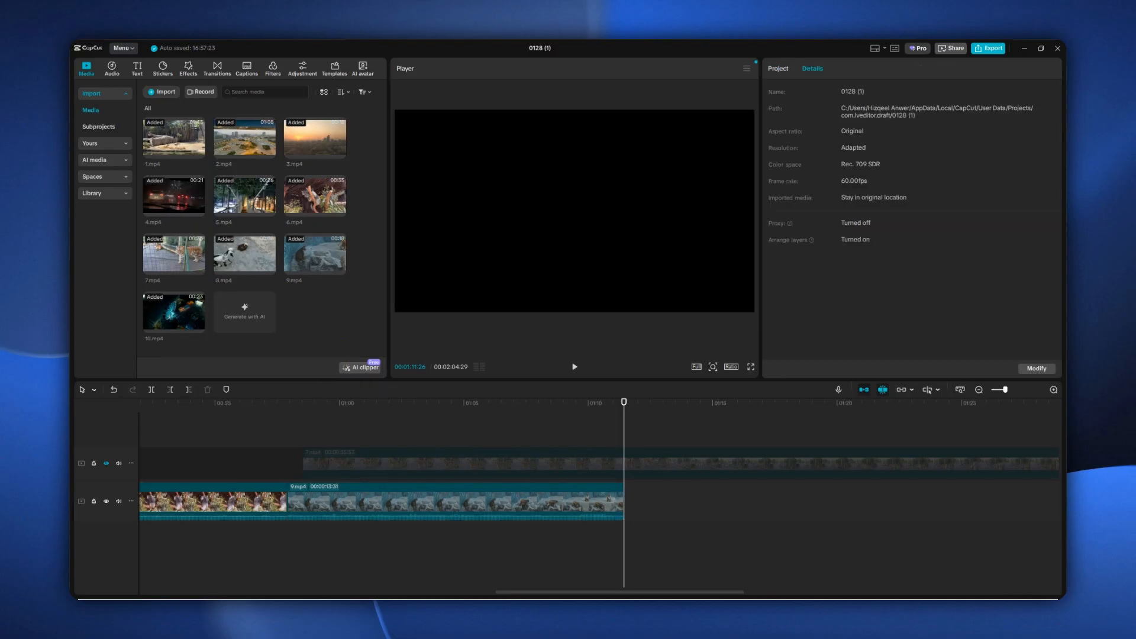
{"action": "key", "text": "ctrl+minus"}
{"action": "key", "text": "ctrl+minus"}
{"action": "key", "text": "ctrl+minus"}
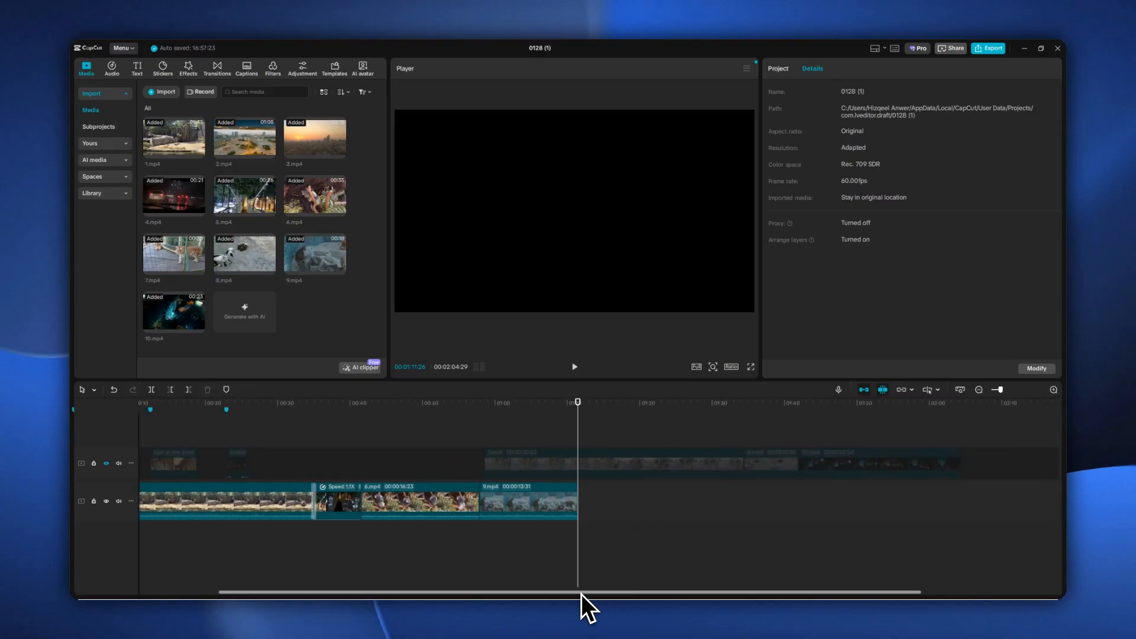
- Play the trimmed 9.mp4 from its start to its end and make the overlay track visible again
{"action": "scroll", "coordinate": [581, 594], "scroll_direction": "left", "scroll_amount": 3}
{"action": "left_click", "coordinate": [584, 405]}
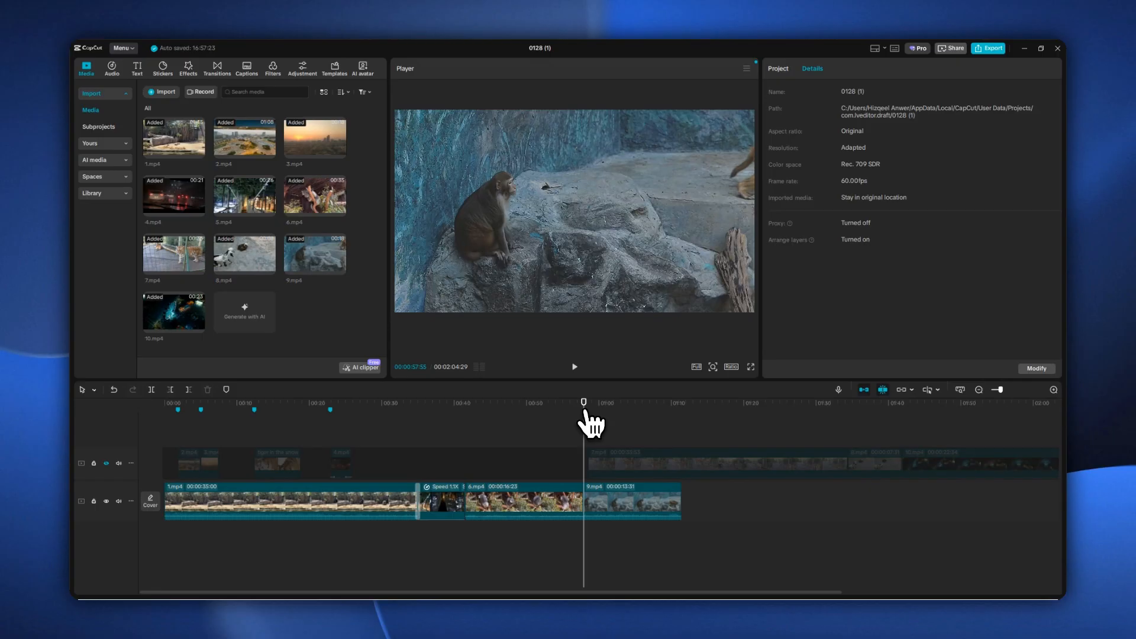
{"action": "key", "text": "space"}
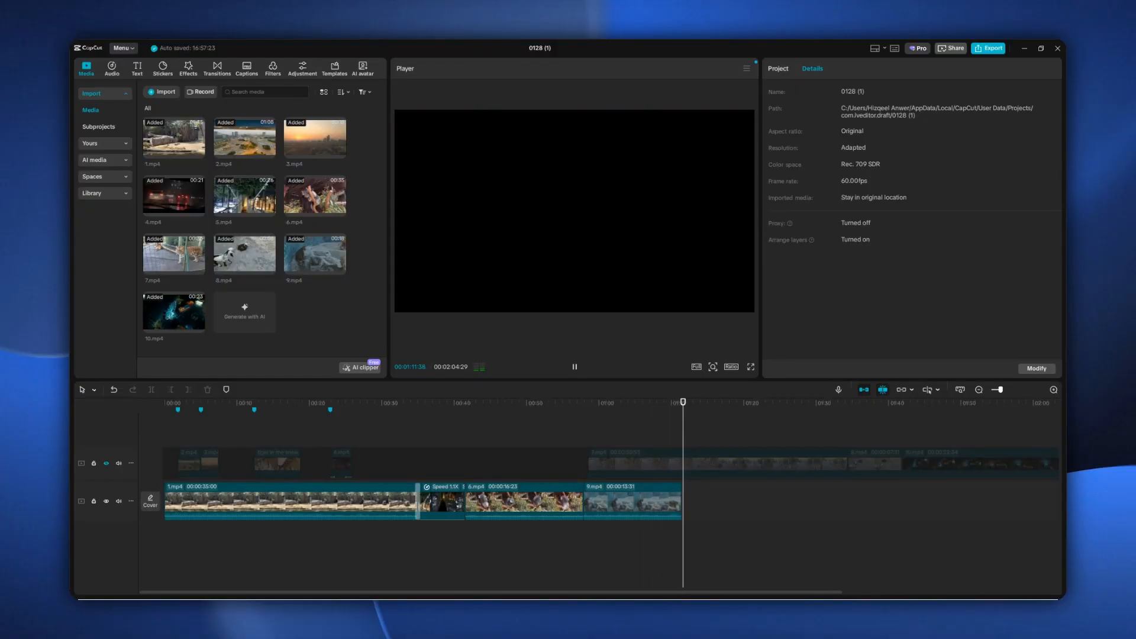
{"action": "left_click", "coordinate": [106, 463]}
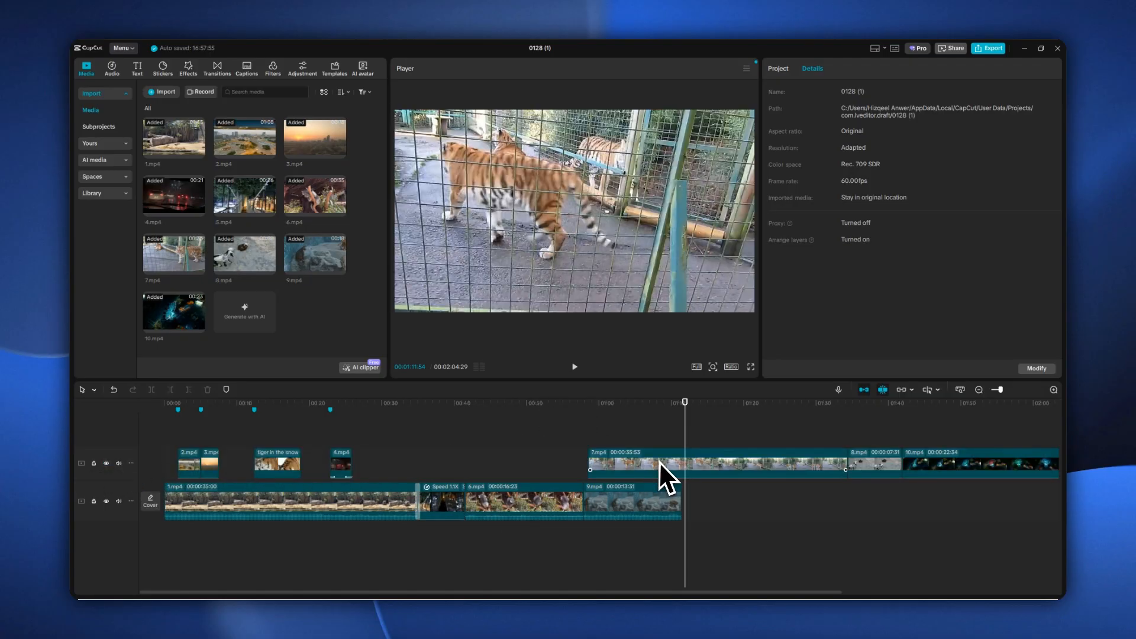
- Shorten the overlays 7.mp4, 8.mp4 and 10.mp4 and space them out above 9.mp4, ending 10.mp4 together with it
{"action": "left_click_drag", "start_coordinate": [847, 465], "coordinate": [630, 466]}
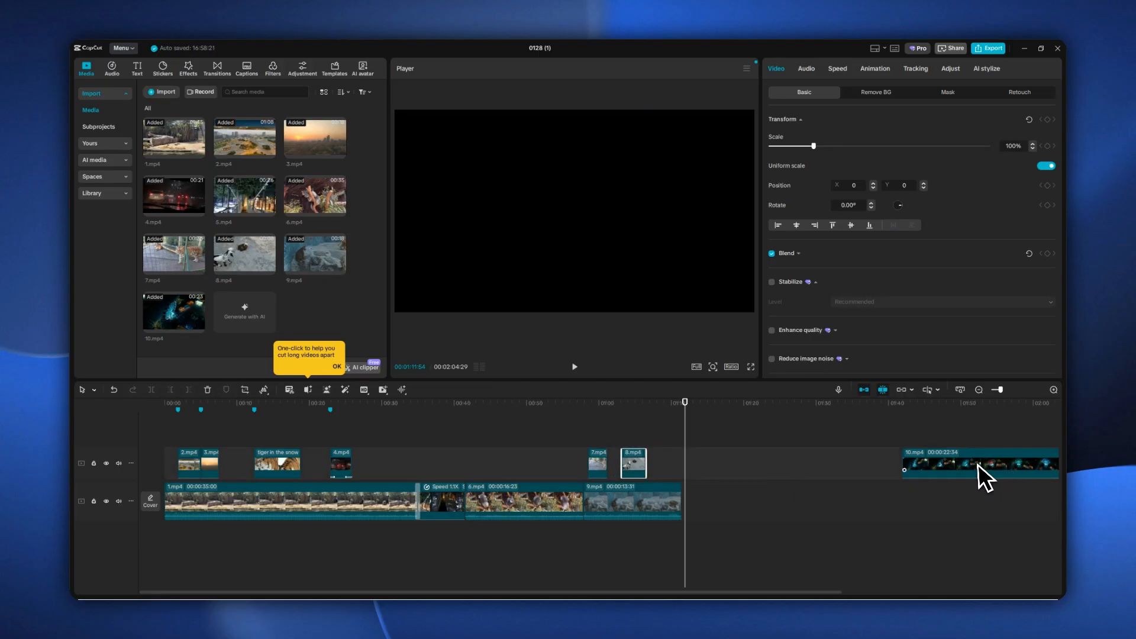
{"action": "left_click_drag", "start_coordinate": [978, 468], "coordinate": [790, 473]}
{"action": "key", "text": "w"}
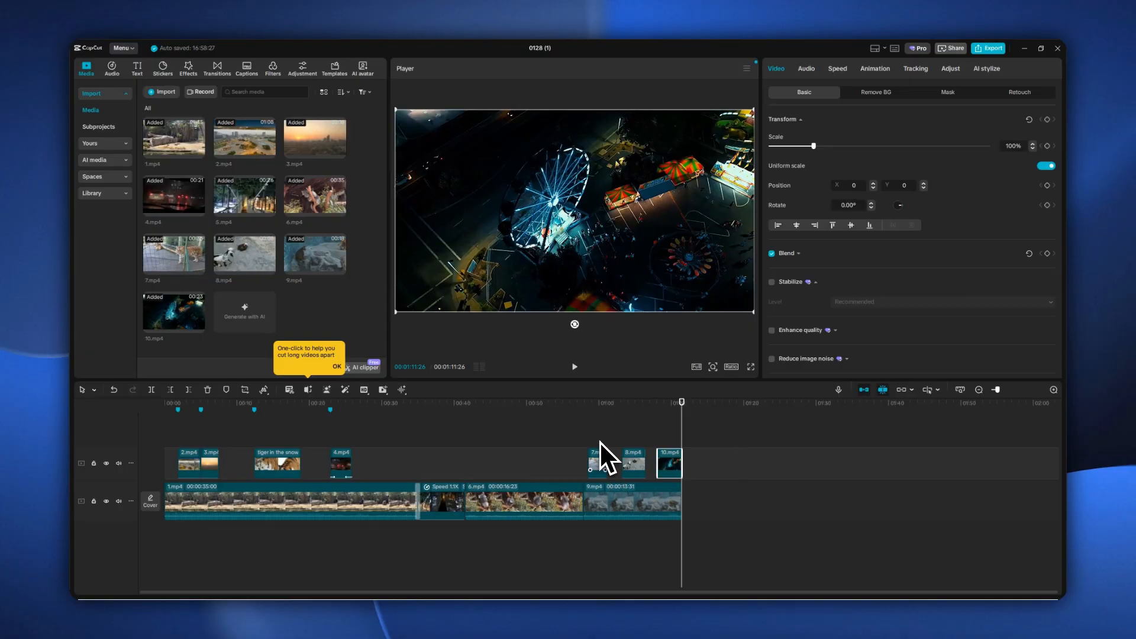
- Shift the 7.mp4 overlay slightly earlier so that it starts together with 9.mp4
{"action": "left_click", "coordinate": [592, 412]}
{"action": "scroll", "coordinate": [592, 441], "scroll_direction": "up", "scroll_amount": 2}
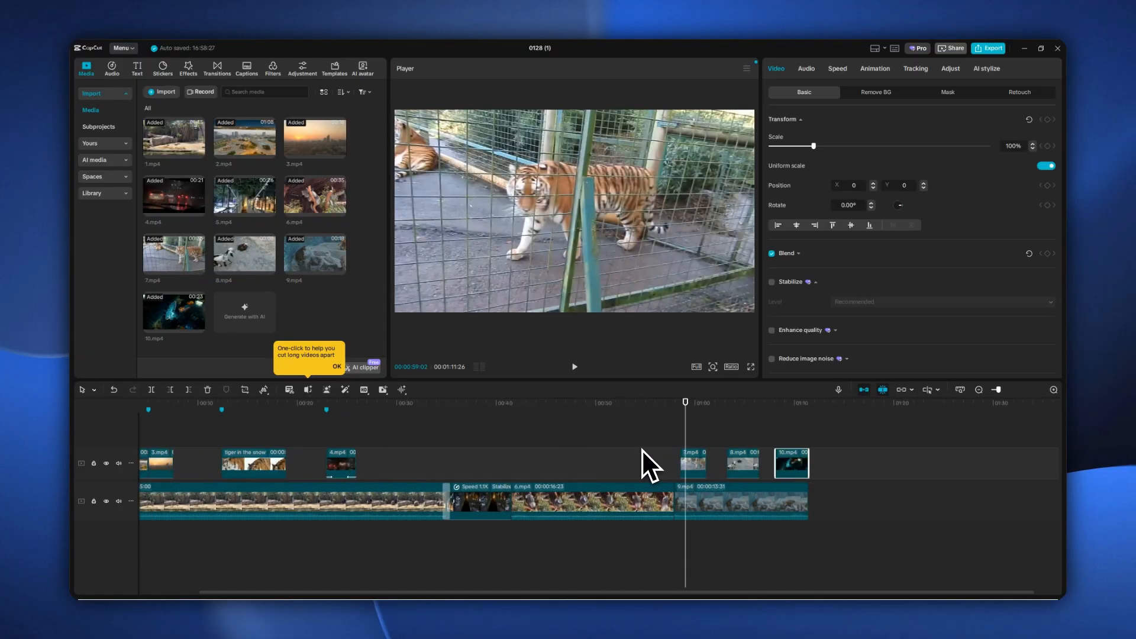
{"action": "left_click_drag", "start_coordinate": [694, 467], "coordinate": [685, 467]}
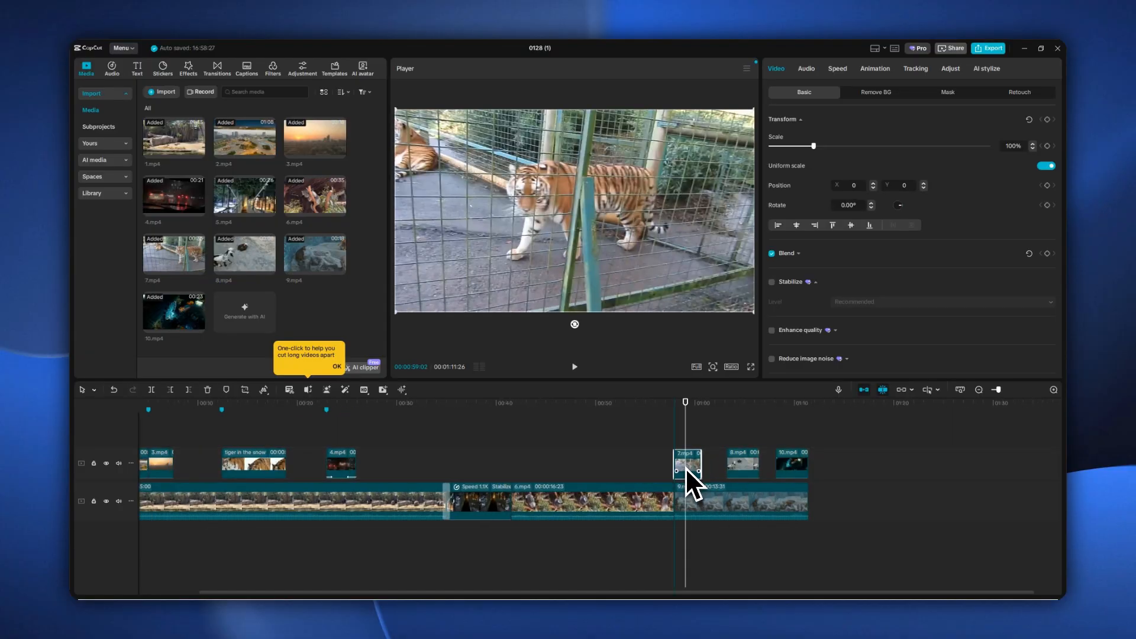
{"action": "left_click_drag", "start_coordinate": [589, 591], "coordinate": [436, 594]}
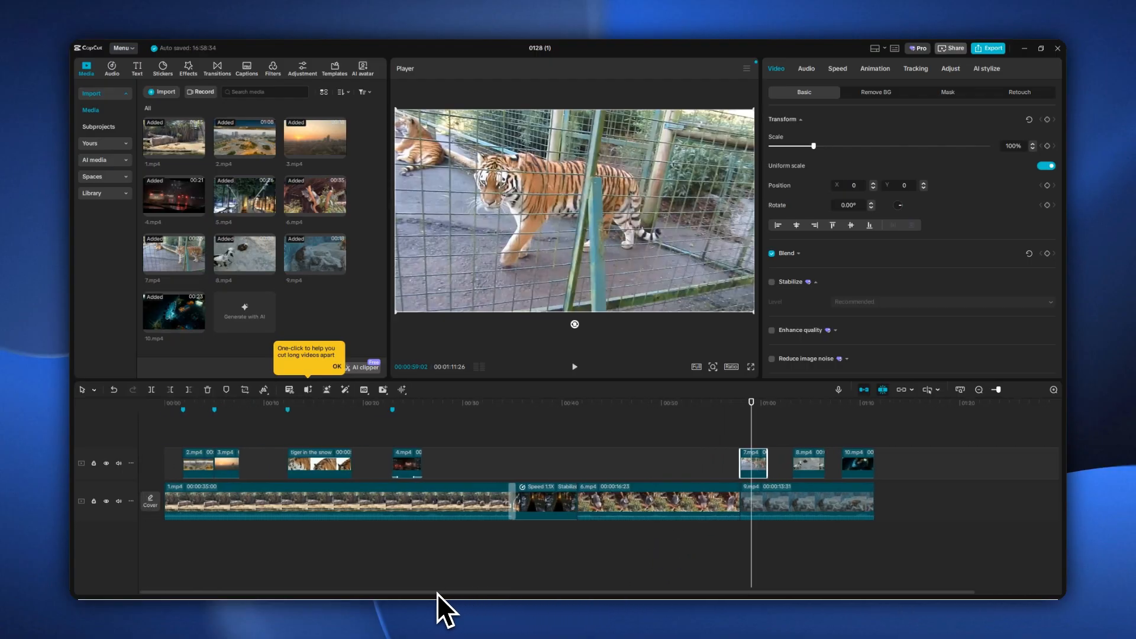
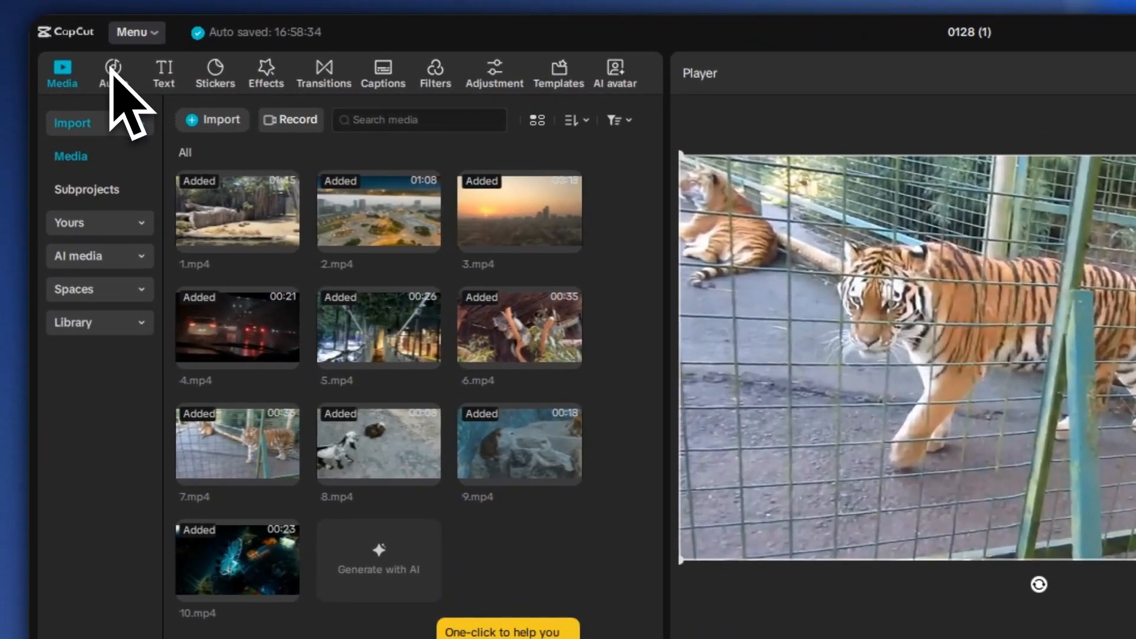
- Preview the Hot Bgm song Coconut Groove and add it as an audio track from the start of the timeline
{"action": "left_click", "coordinate": [112, 70]}
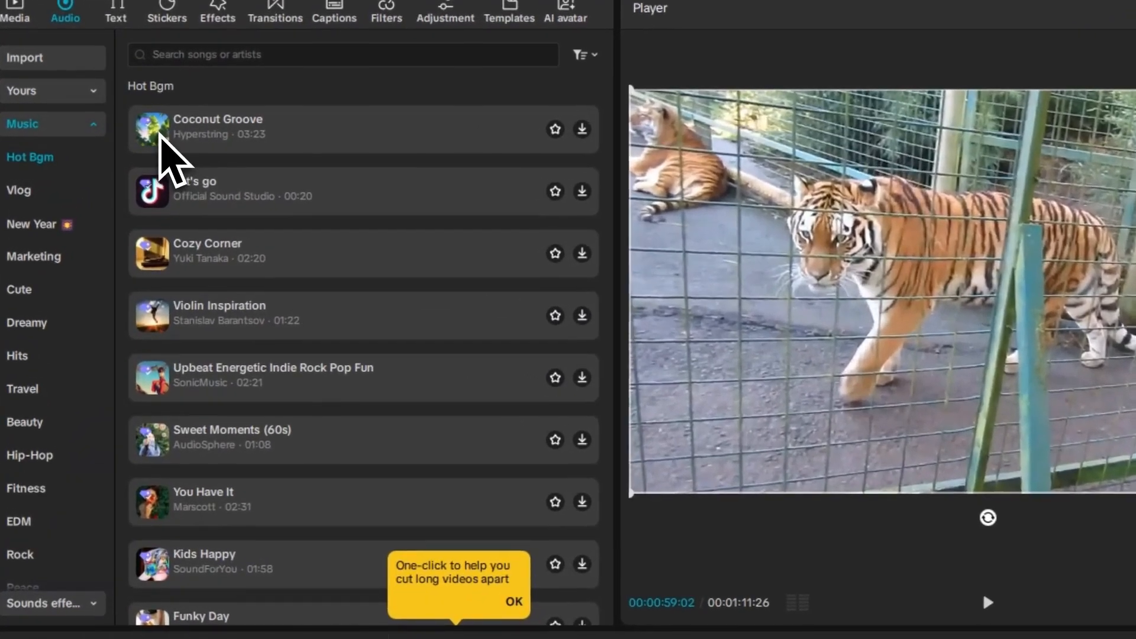
{"action": "left_click", "coordinate": [161, 135]}
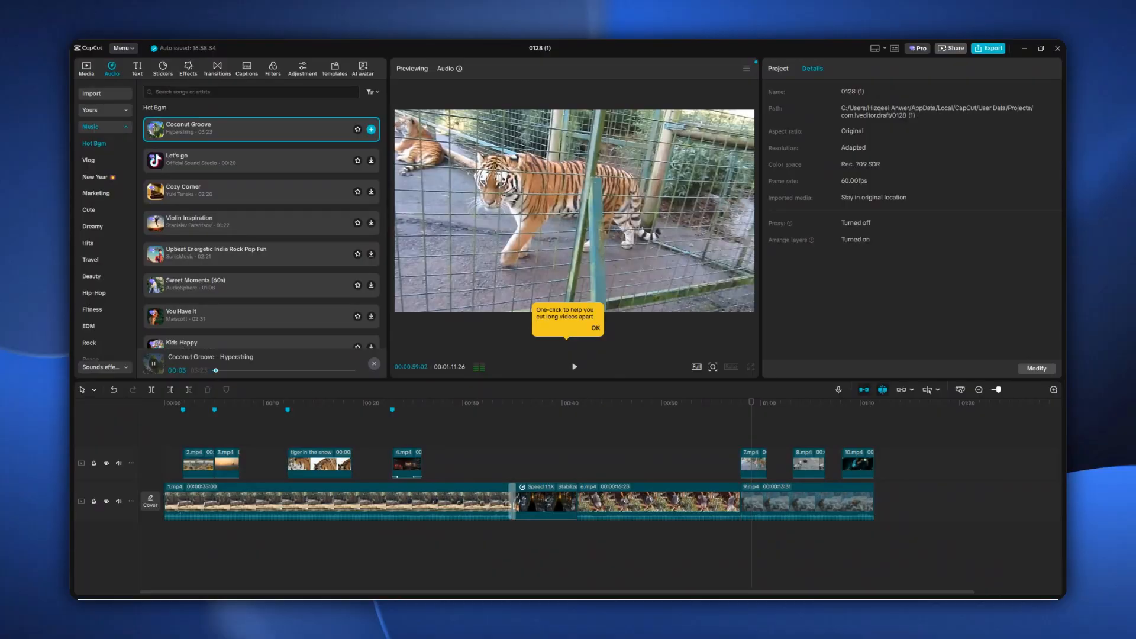
{"action": "left_click", "coordinate": [158, 131]}
{"action": "left_click_drag", "start_coordinate": [158, 131], "coordinate": [164, 538]}
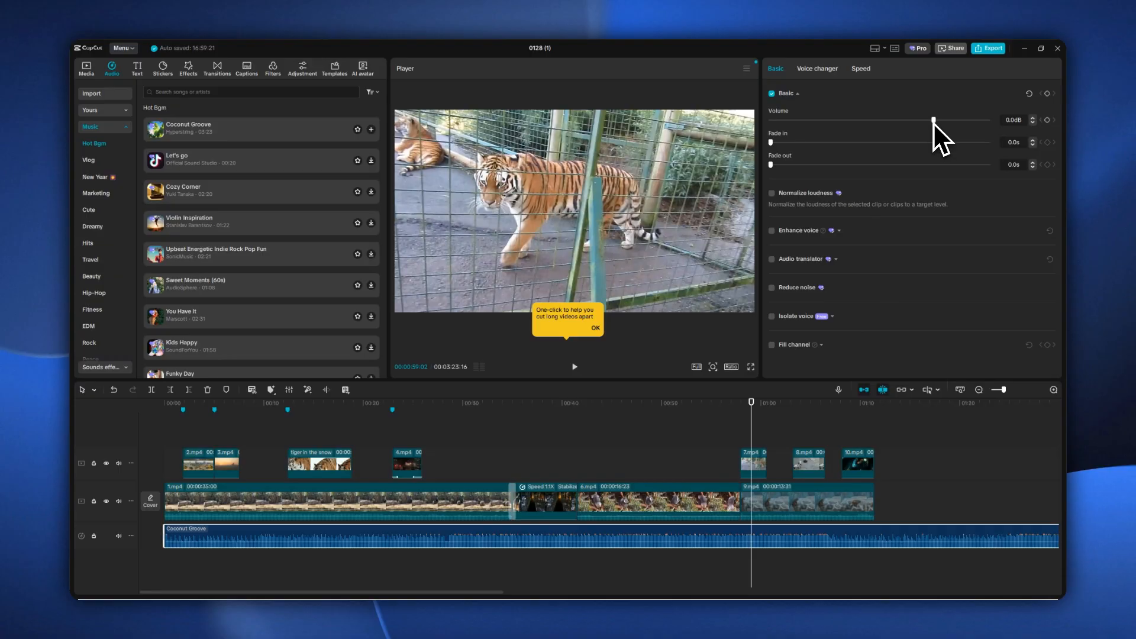
- Lower the Coconut Groove volume to -14.9 dB and play the first few seconds of the timeline to judge it
{"action": "left_click_drag", "start_coordinate": [932, 122], "coordinate": [897, 132]}
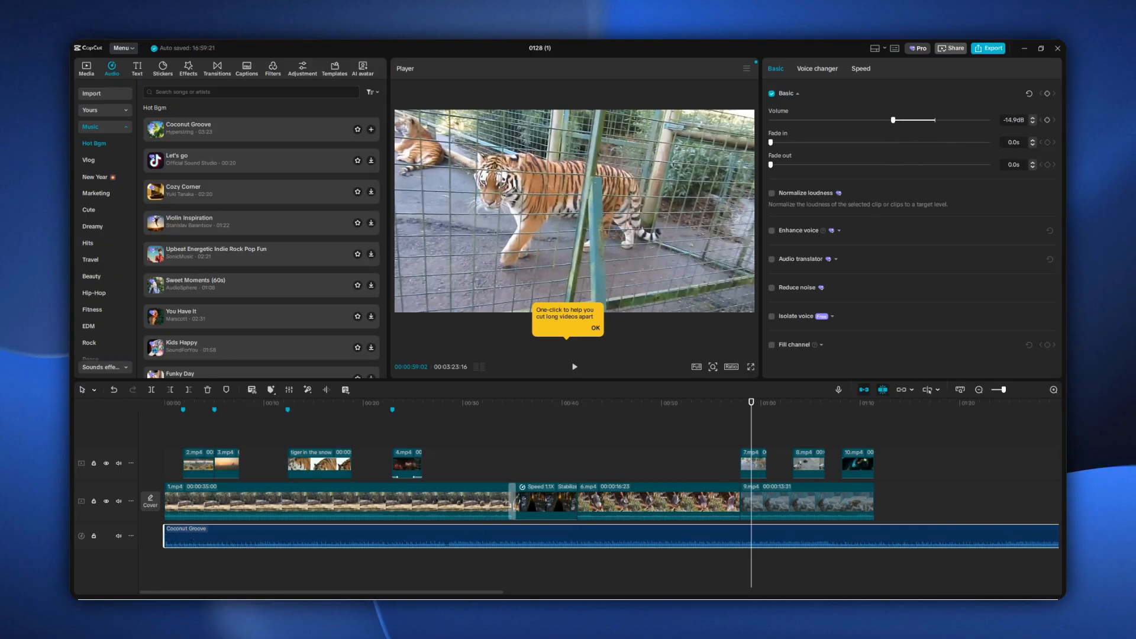
{"action": "left_click", "coordinate": [166, 411]}
{"action": "key", "text": "space"}
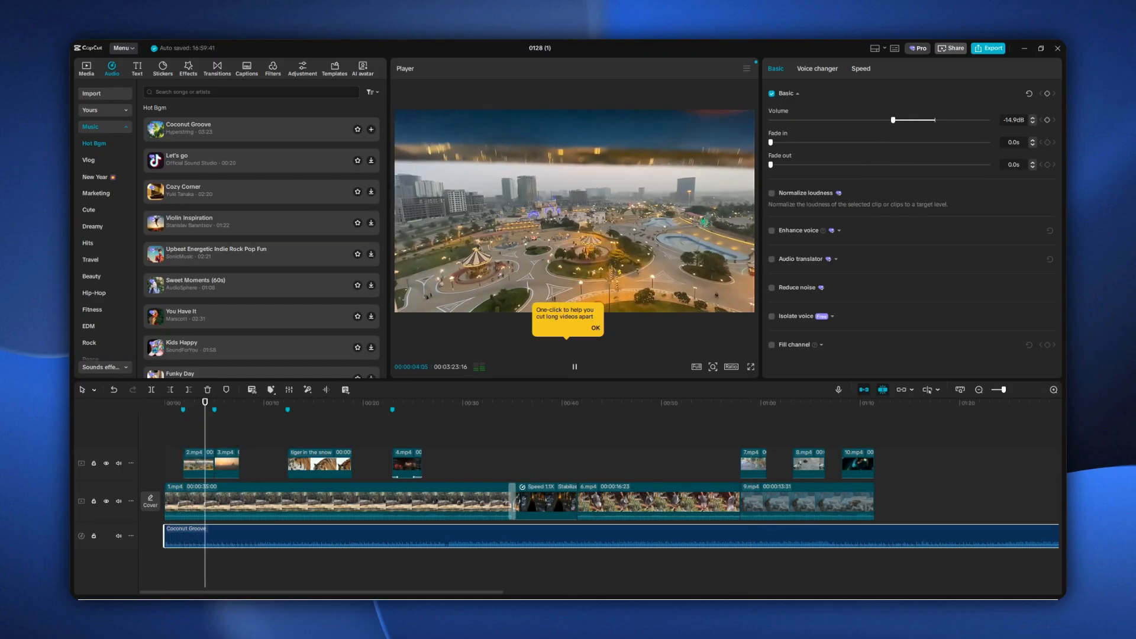
{"action": "key", "text": "space"}
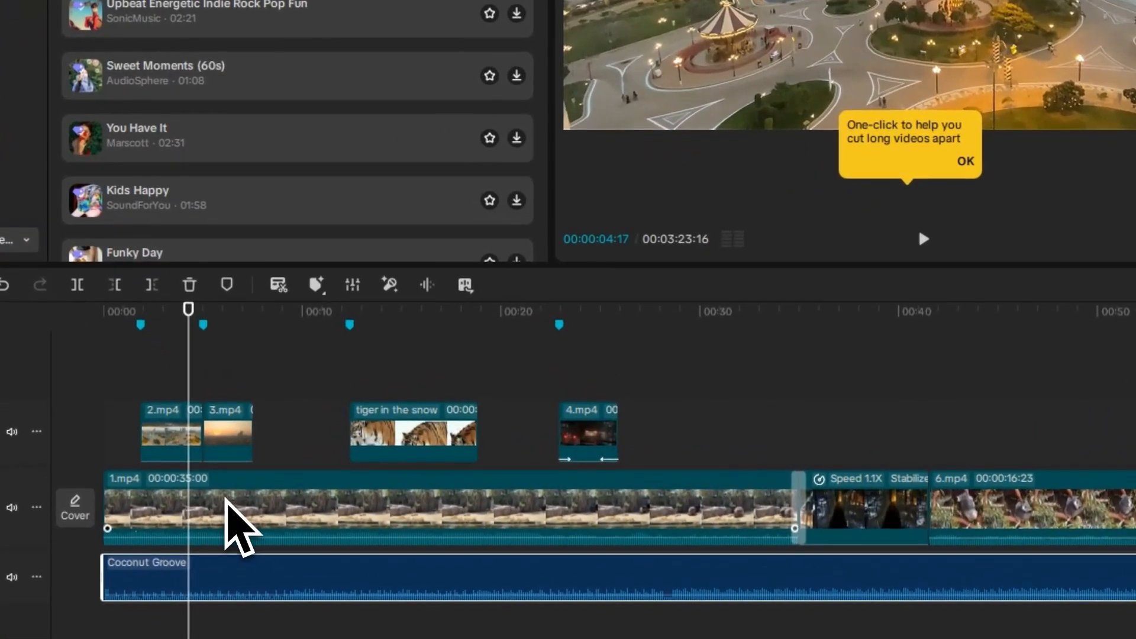
- Turn on Normalize loudness and Reduce noise for the main-track clip 1.mp4
{"action": "left_click", "coordinate": [228, 498]}
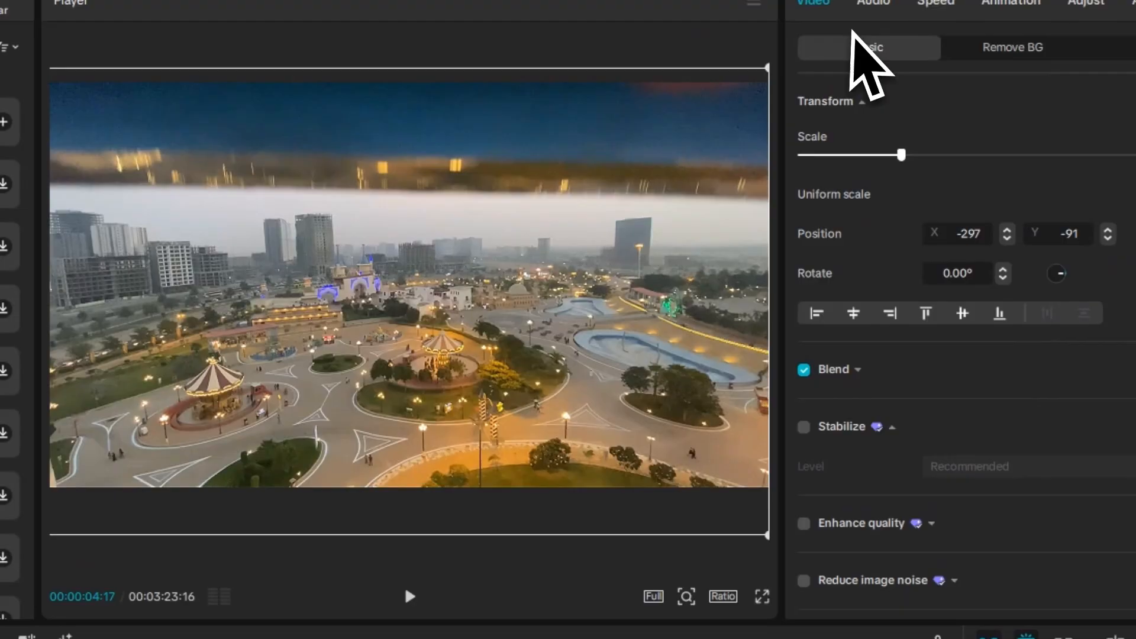
{"action": "left_click", "coordinate": [873, 2]}
{"action": "left_click", "coordinate": [806, 305]}
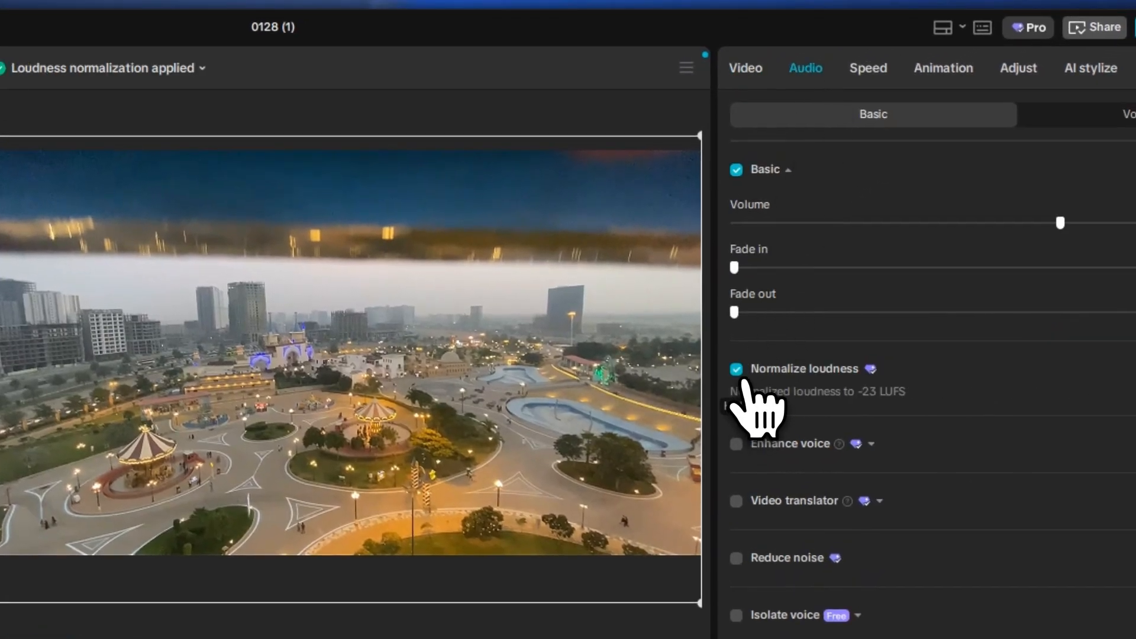
{"action": "left_click", "coordinate": [738, 561]}
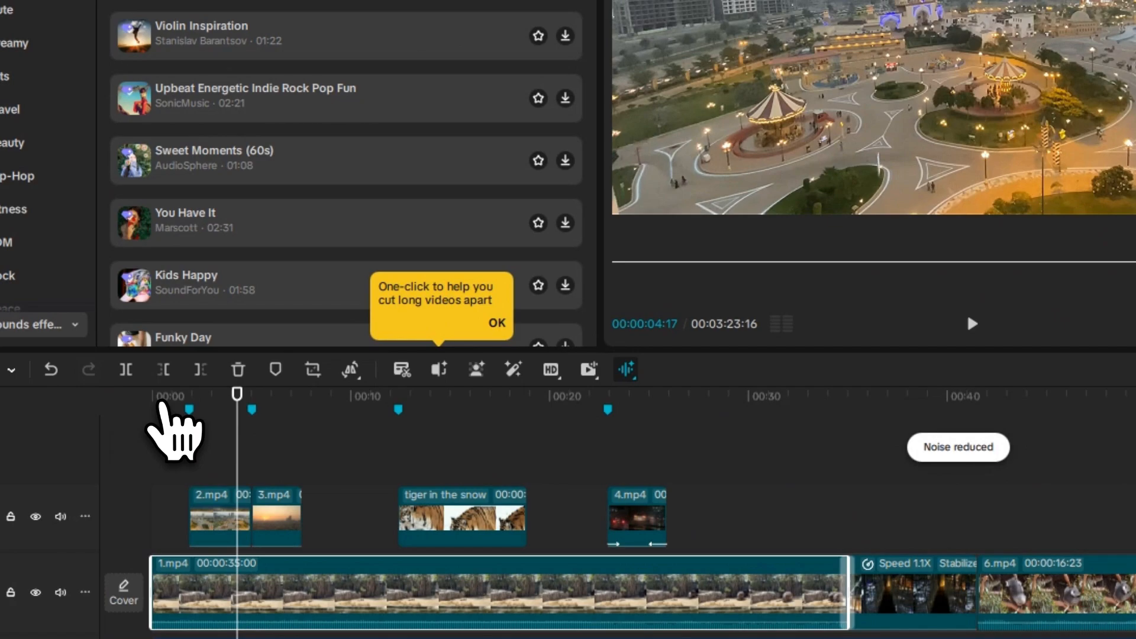
- Play the first few seconds of the timeline to judge the cleaned-up sound of 1.mp4
{"action": "left_click", "coordinate": [158, 405]}
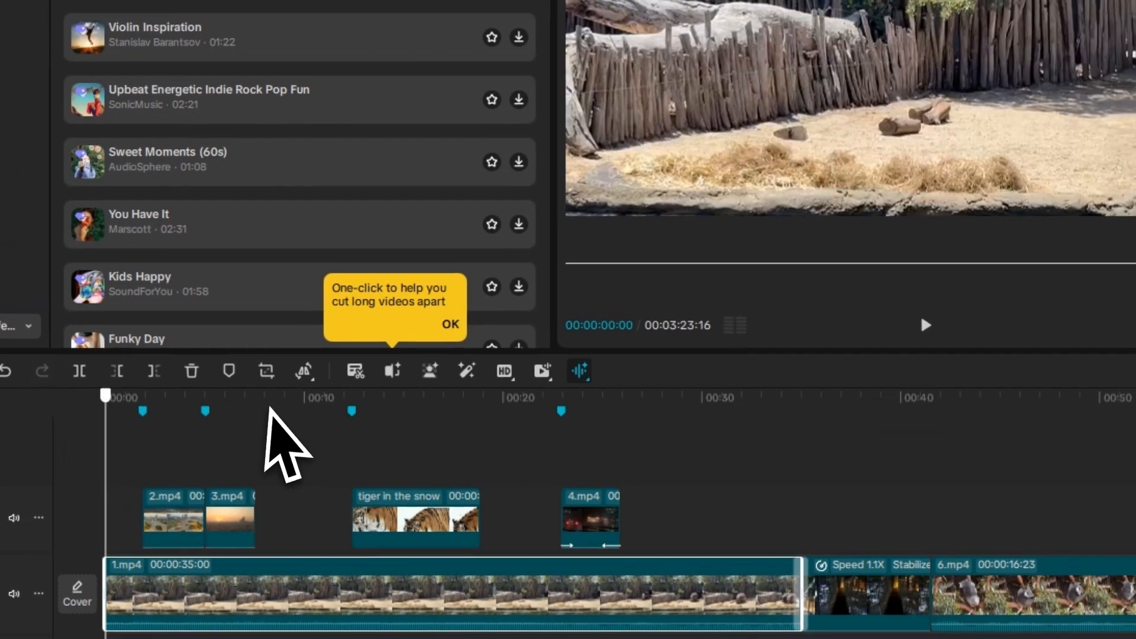
{"action": "left_click", "coordinate": [925, 325]}
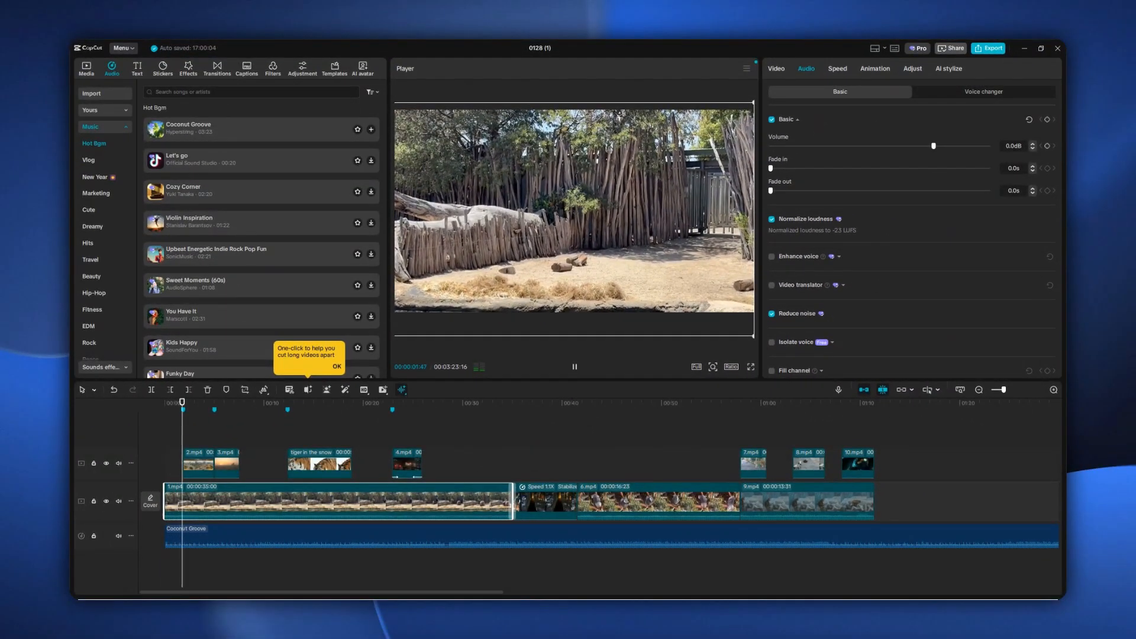
{"action": "key", "text": "space"}
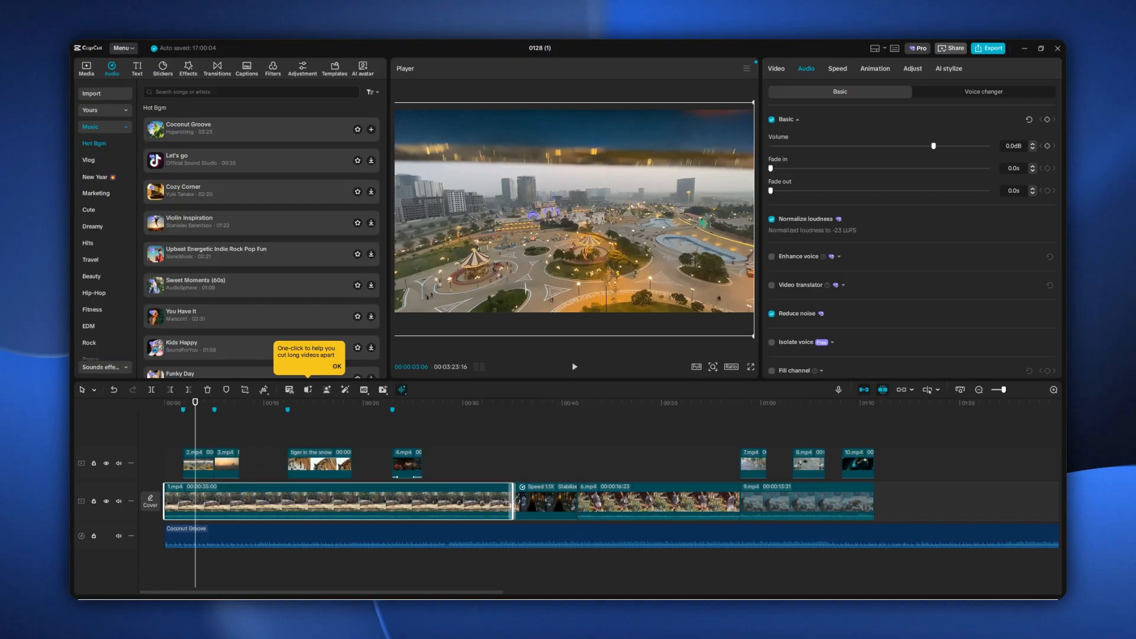
- Search the sound effects for zoo, preview Zoo (Skit), and clear the search
{"action": "left_click", "coordinate": [112, 368]}
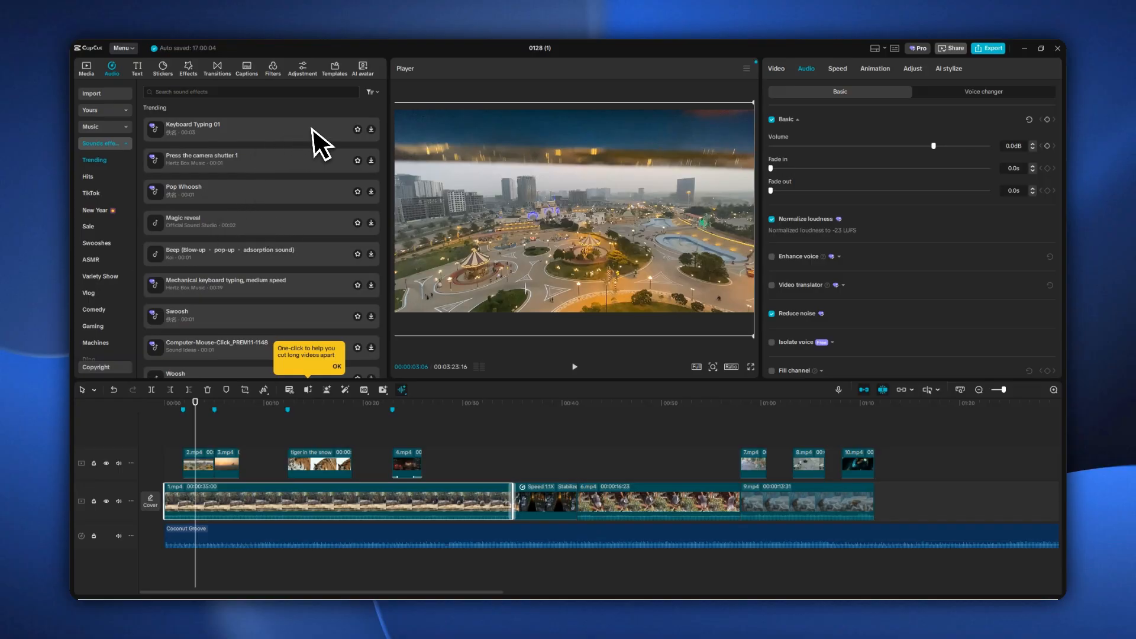
{"action": "left_click", "coordinate": [233, 91]}
{"action": "type", "text": "zoo"}
{"action": "key", "text": "Return"}
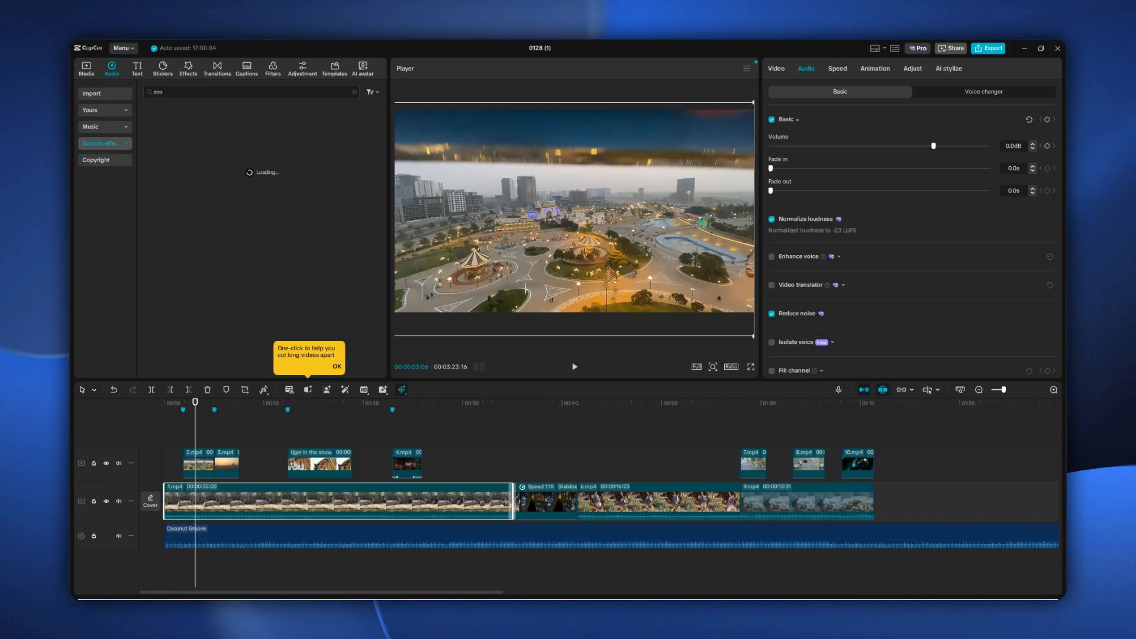
{"action": "scroll", "coordinate": [228, 146], "scroll_direction": "down", "scroll_amount": 5}
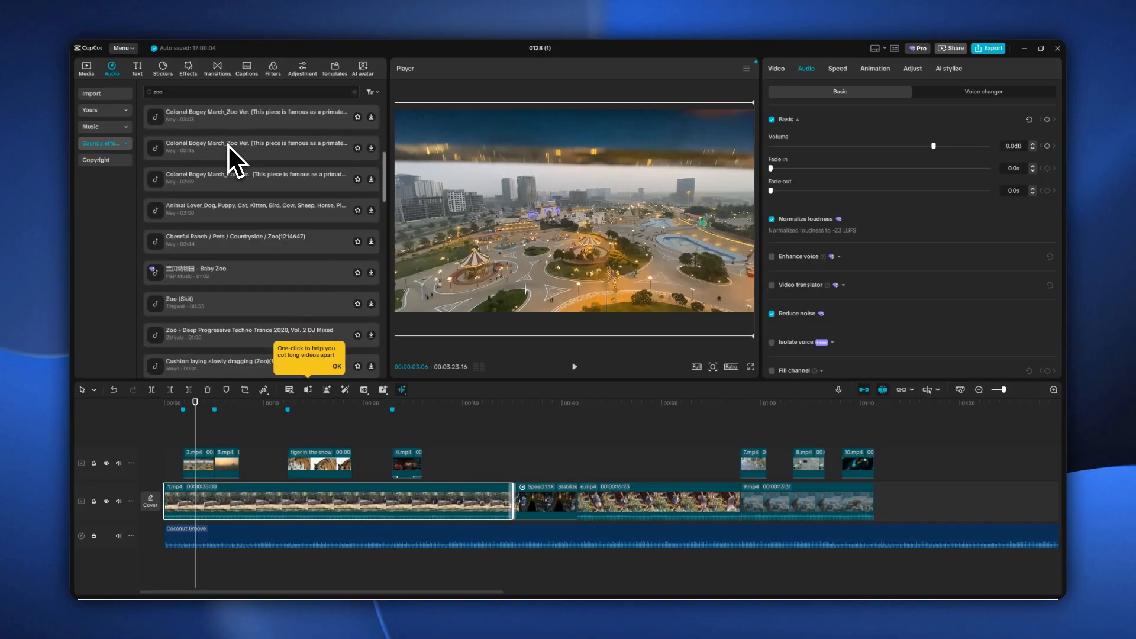
{"action": "scroll", "coordinate": [228, 177], "scroll_direction": "down", "scroll_amount": 5}
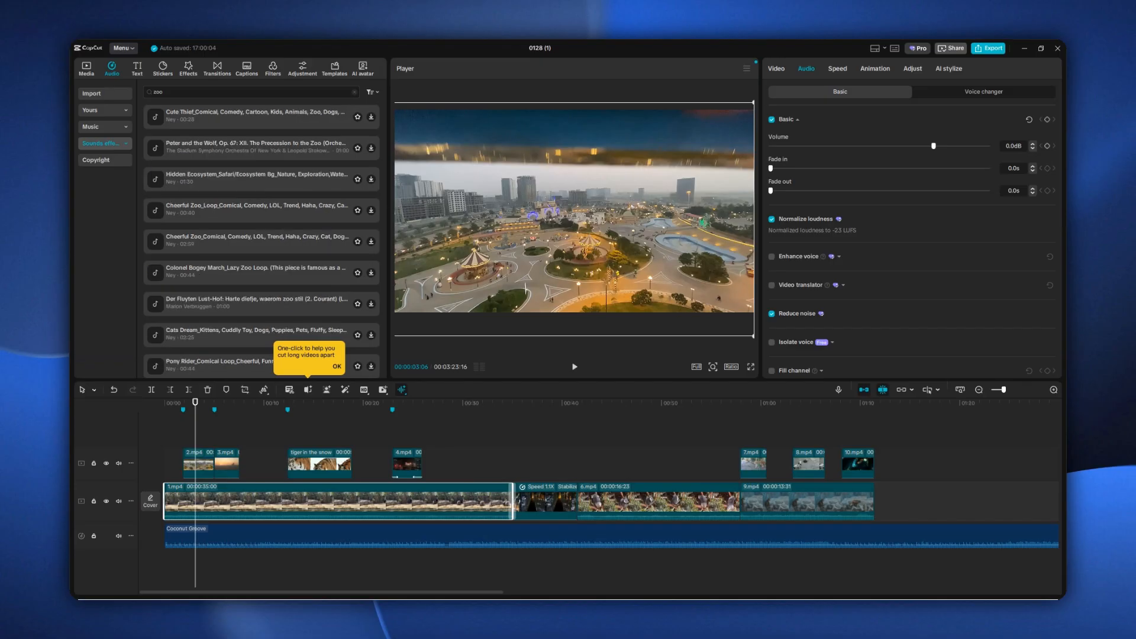
{"action": "scroll", "coordinate": [228, 146], "scroll_direction": "down", "scroll_amount": 5}
{"action": "scroll", "coordinate": [228, 146], "scroll_direction": "down", "scroll_amount": 1}
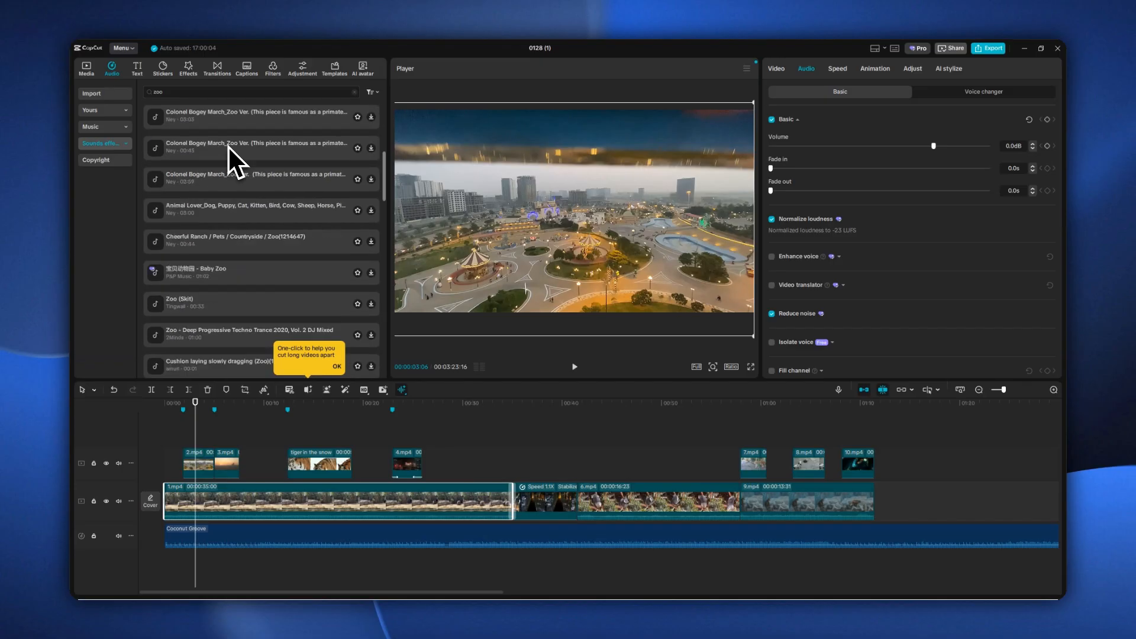
{"action": "left_click", "coordinate": [156, 306]}
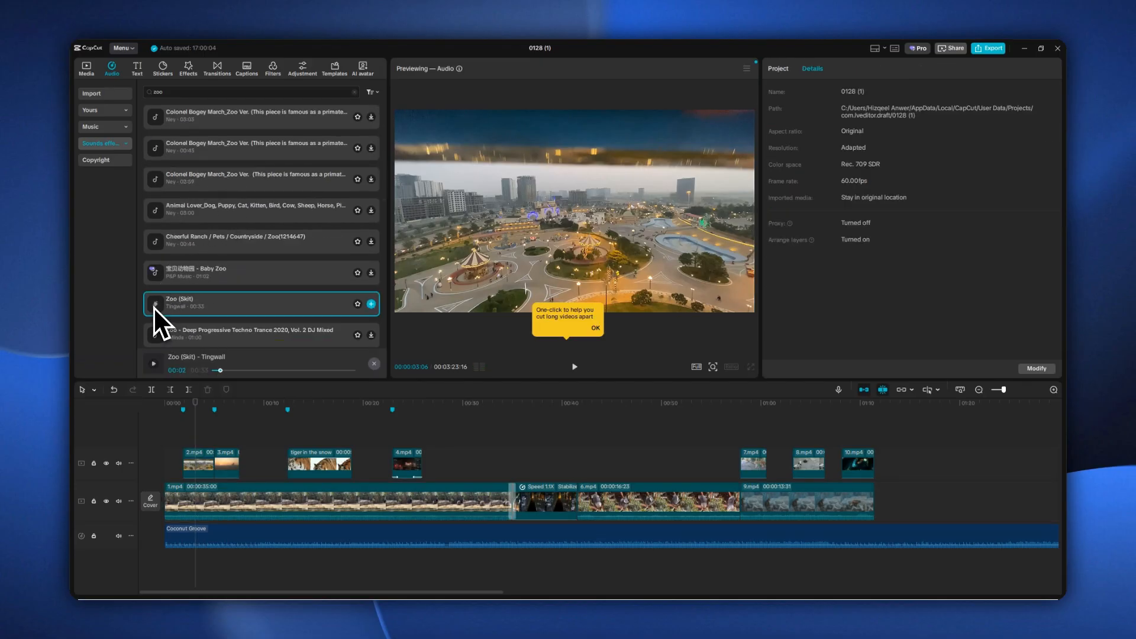
{"action": "left_click", "coordinate": [354, 92]}
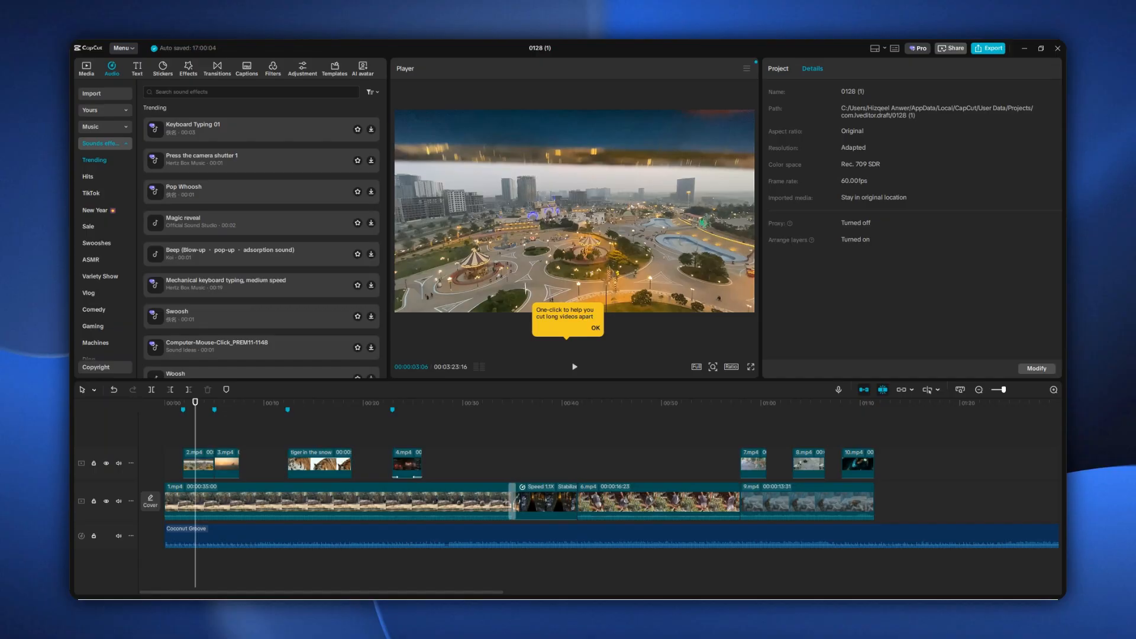
- Play the timeline across the transition from 1.mp4 to 5.mp4
{"action": "left_click", "coordinate": [531, 419]}
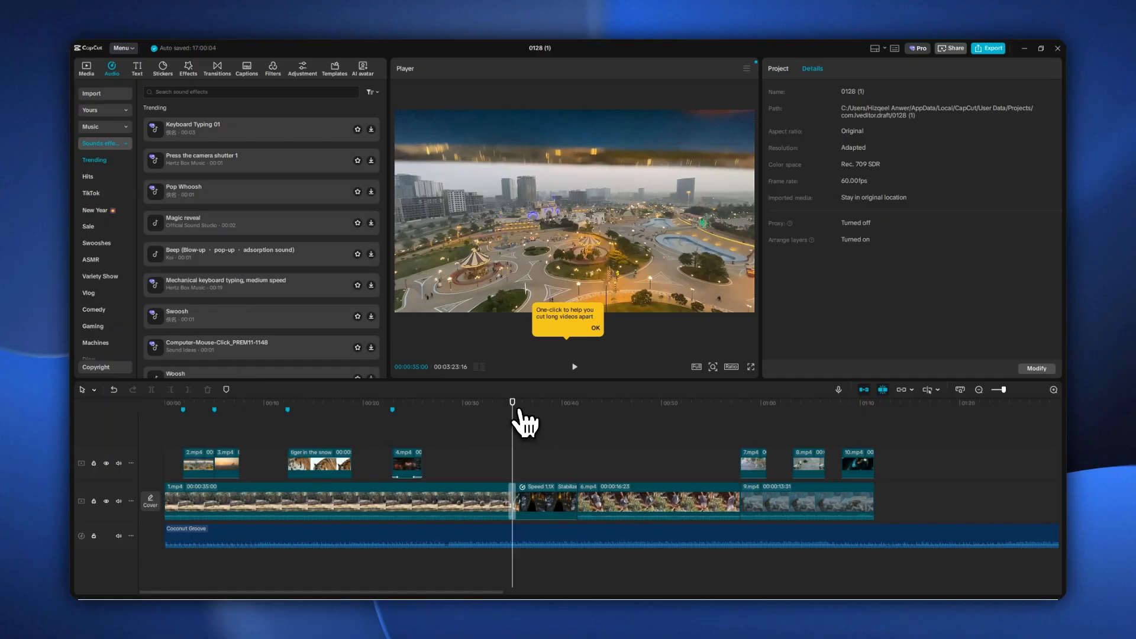
{"action": "left_click", "coordinate": [504, 422]}
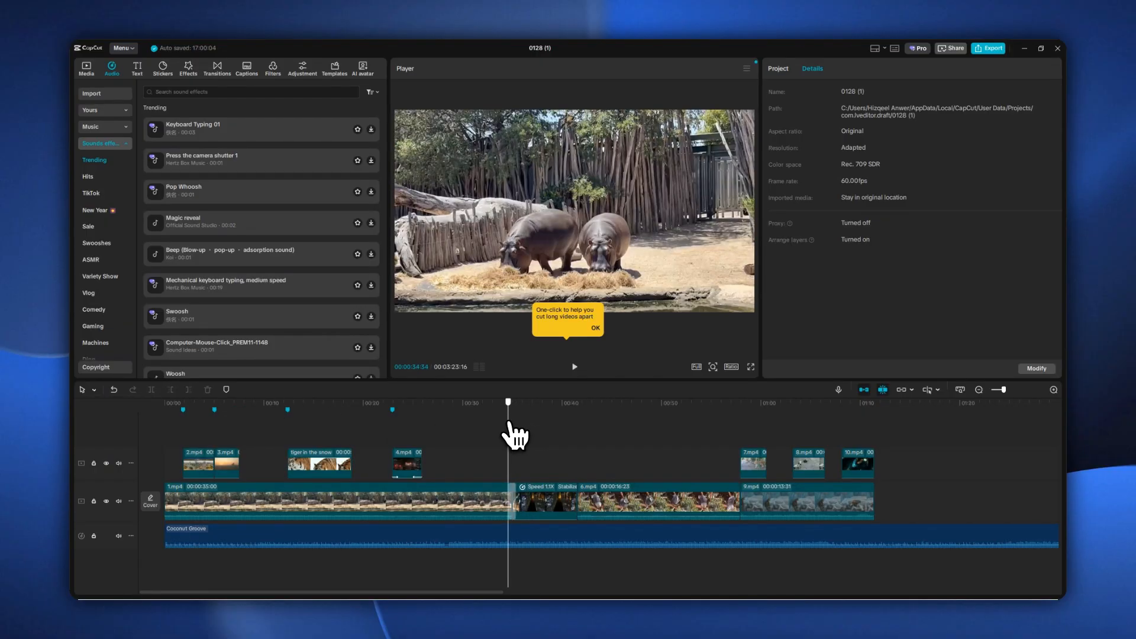
{"action": "key", "text": "space"}
{"action": "key", "text": "space"}
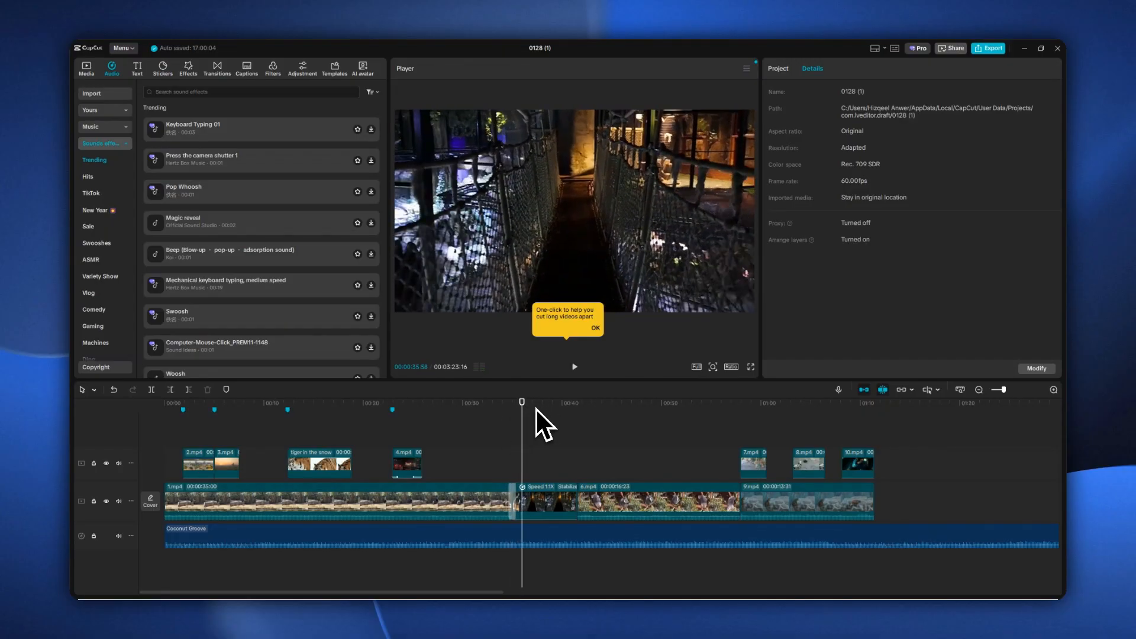
- Add a volume keyframe to Coconut Groove where the transition after 1.mp4 begins
{"action": "mouse_move", "coordinate": [529, 411]}
{"action": "left_mouse_down"}
{"action": "mouse_move", "coordinate": [521, 430]}
{"action": "mouse_move", "coordinate": [515, 423]}
{"action": "left_mouse_up"}
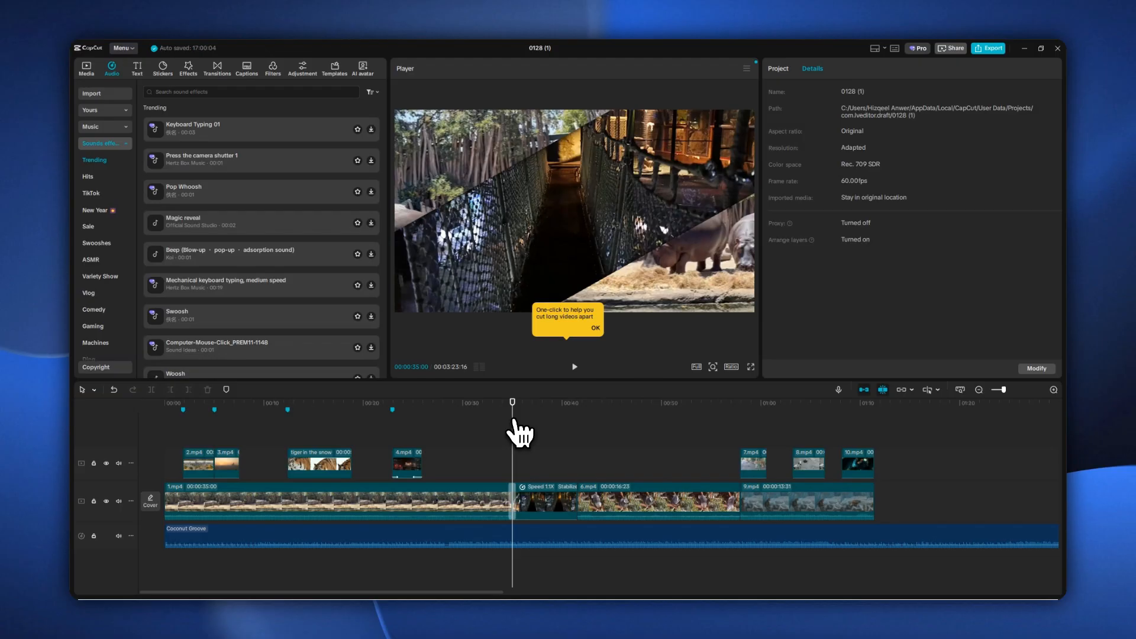
{"action": "left_click", "coordinate": [513, 534]}
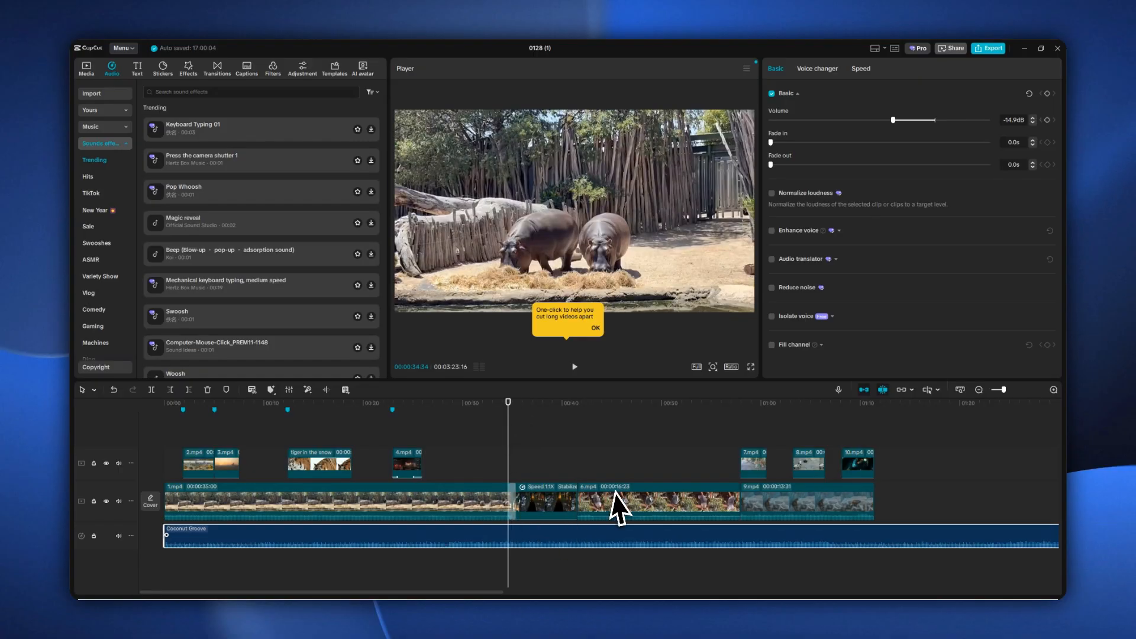
{"action": "left_click", "coordinate": [1047, 120]}
- Raise the Coconut Groove volume to -4.6 dB with a keyframe at the end of the transition into 5.mp4
{"action": "scroll", "coordinate": [511, 549], "scroll_direction": "up", "scroll_amount": 5}
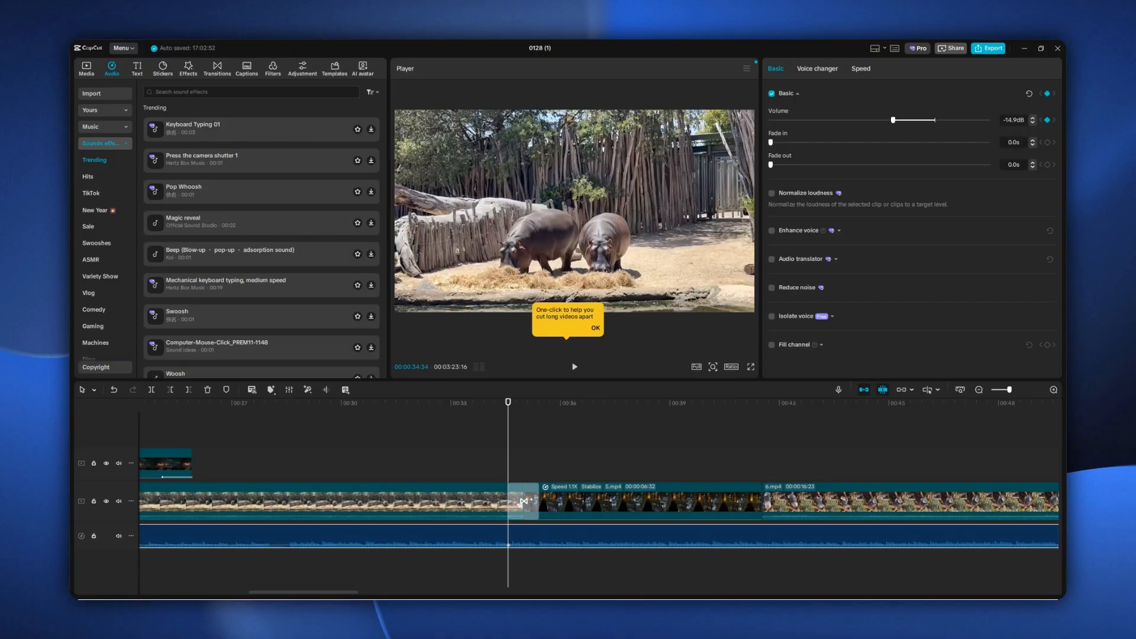
{"action": "left_click", "coordinate": [512, 411]}
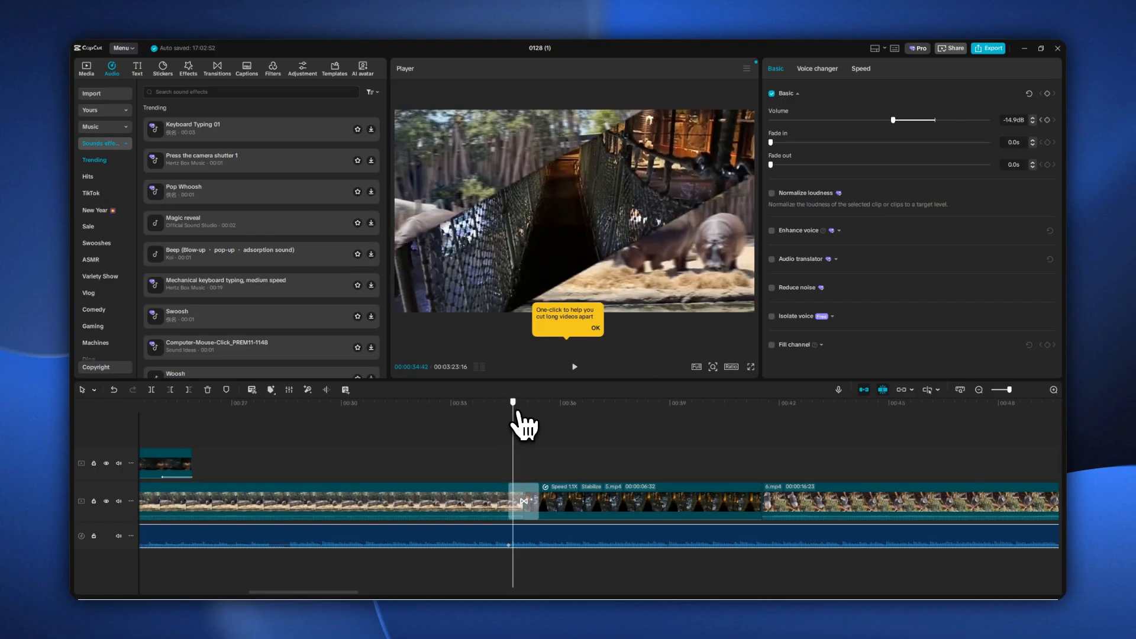
{"action": "left_click_drag", "start_coordinate": [513, 412], "coordinate": [540, 417]}
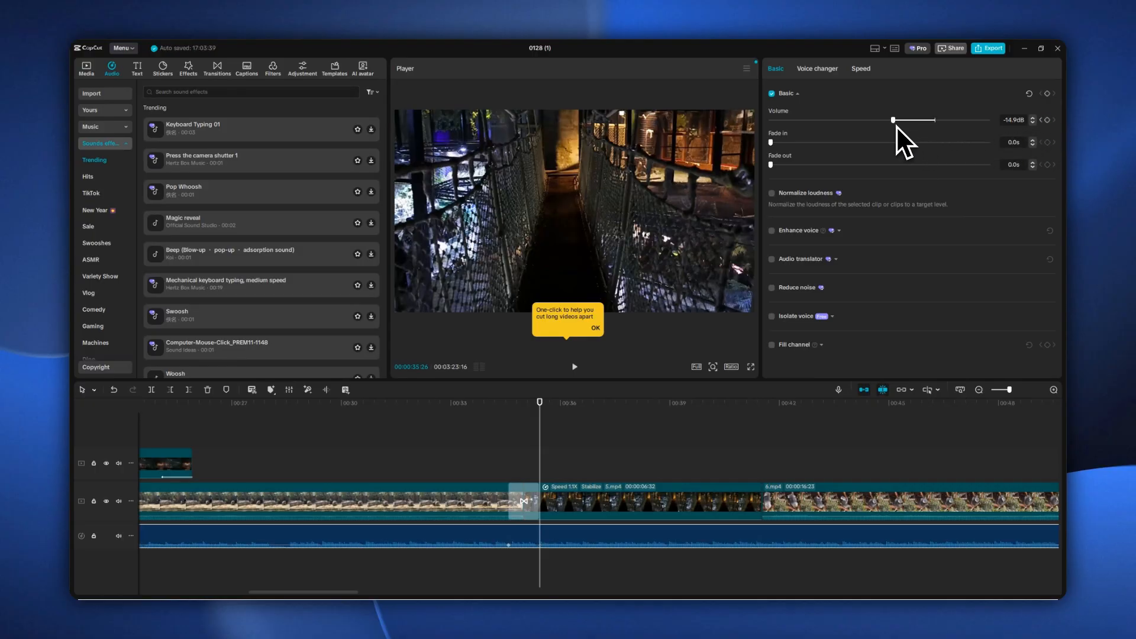
{"action": "left_click_drag", "start_coordinate": [896, 125], "coordinate": [920, 147]}
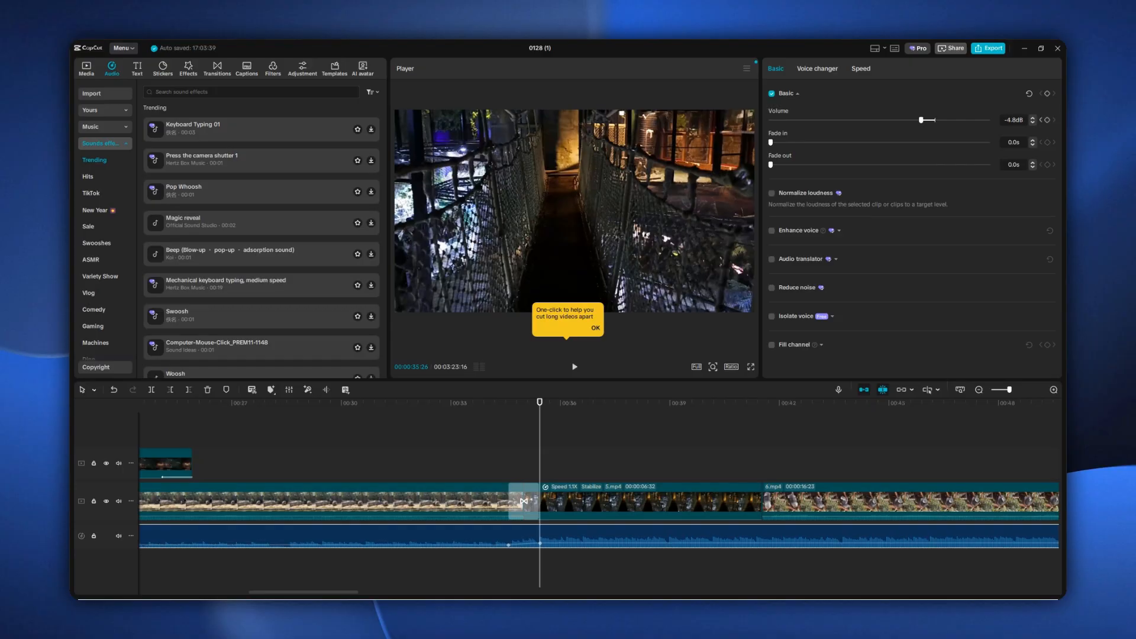
- Check the Coconut Groove volume at the keyframes on either side of the transition
{"action": "left_click", "coordinate": [509, 424]}
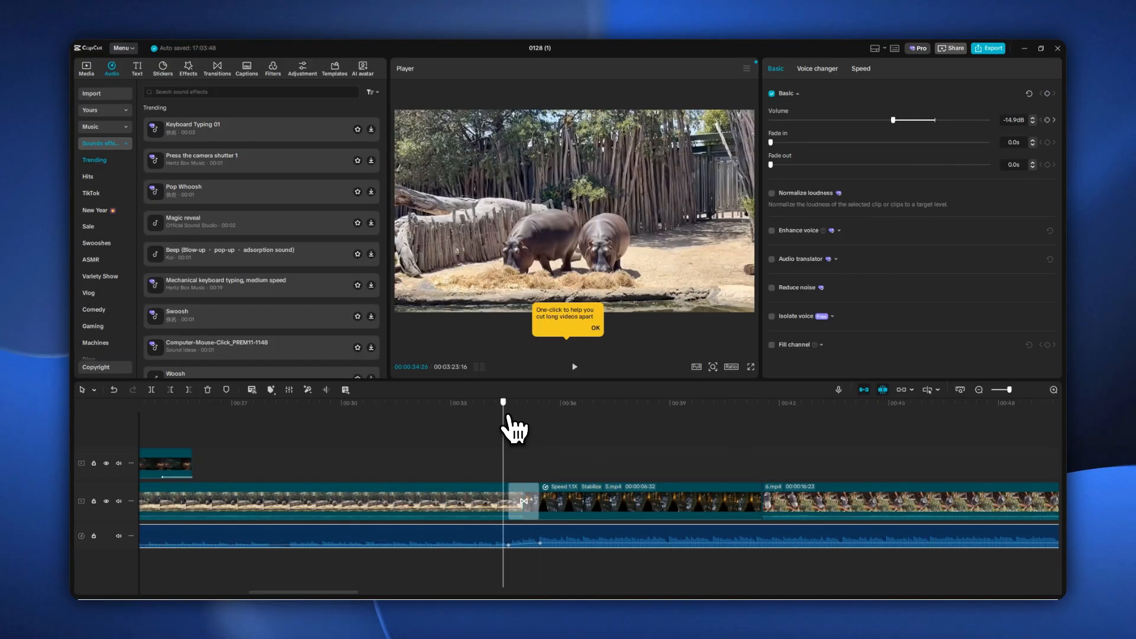
{"action": "left_click", "coordinate": [539, 542]}
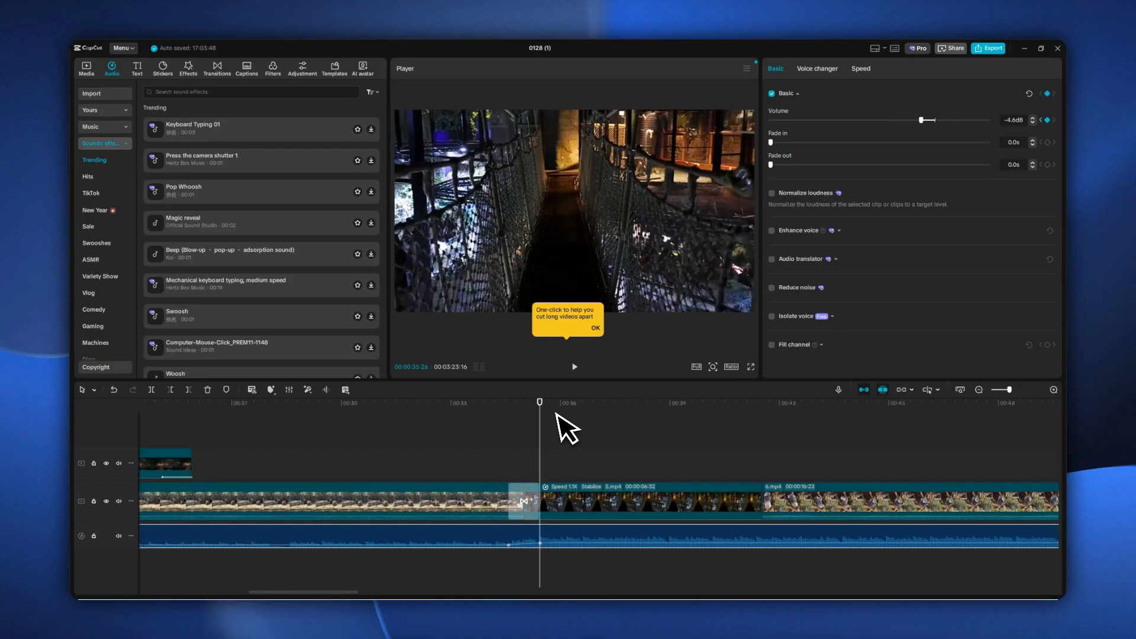
{"action": "left_click", "coordinate": [524, 416]}
{"action": "left_click_drag", "start_coordinate": [529, 414], "coordinate": [510, 425]}
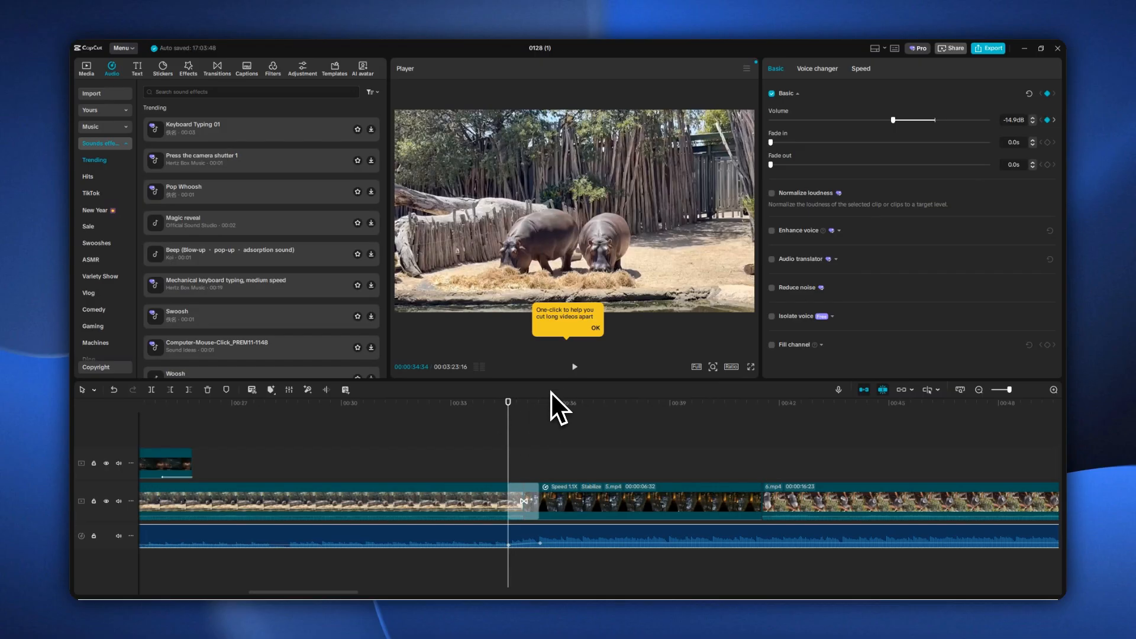
- Play the timeline from just before the transition, and again from the start of 5.mp4 into 6.mp4, to judge the music level
{"action": "left_click", "coordinate": [506, 412]}
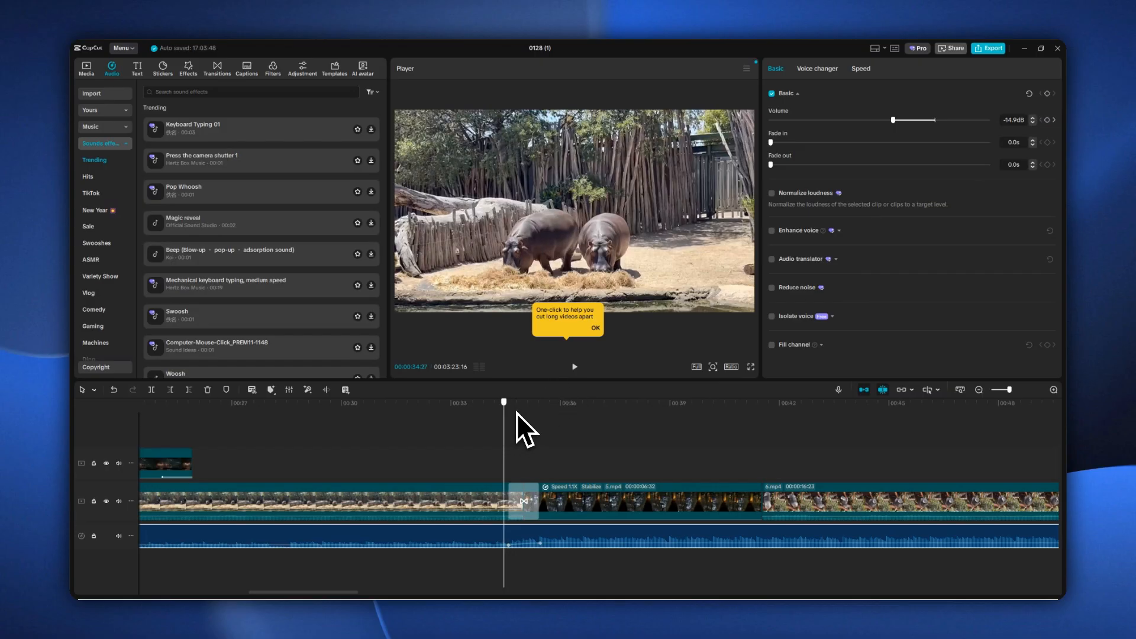
{"action": "left_click", "coordinate": [574, 368]}
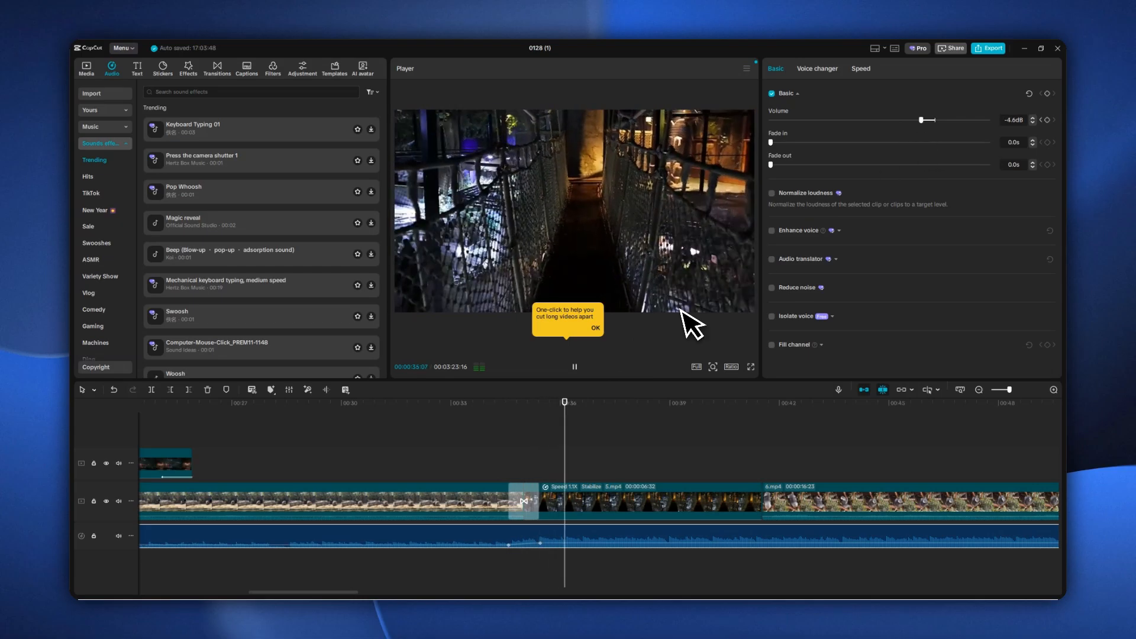
{"action": "left_click", "coordinate": [574, 367]}
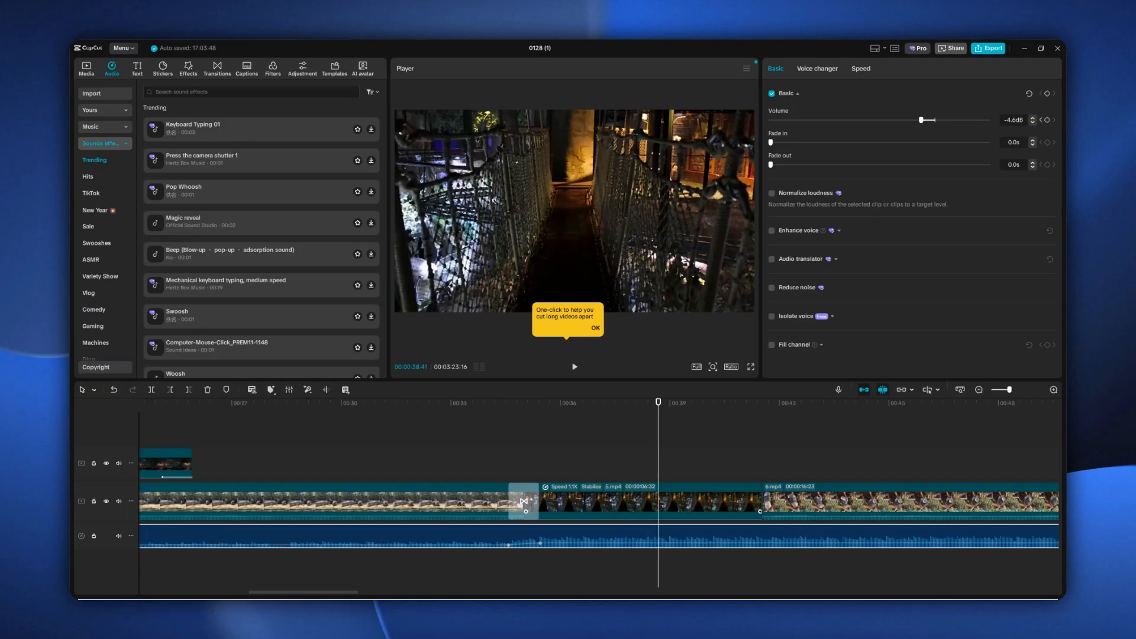
{"action": "left_click", "coordinate": [542, 409]}
{"action": "left_click", "coordinate": [574, 367]}
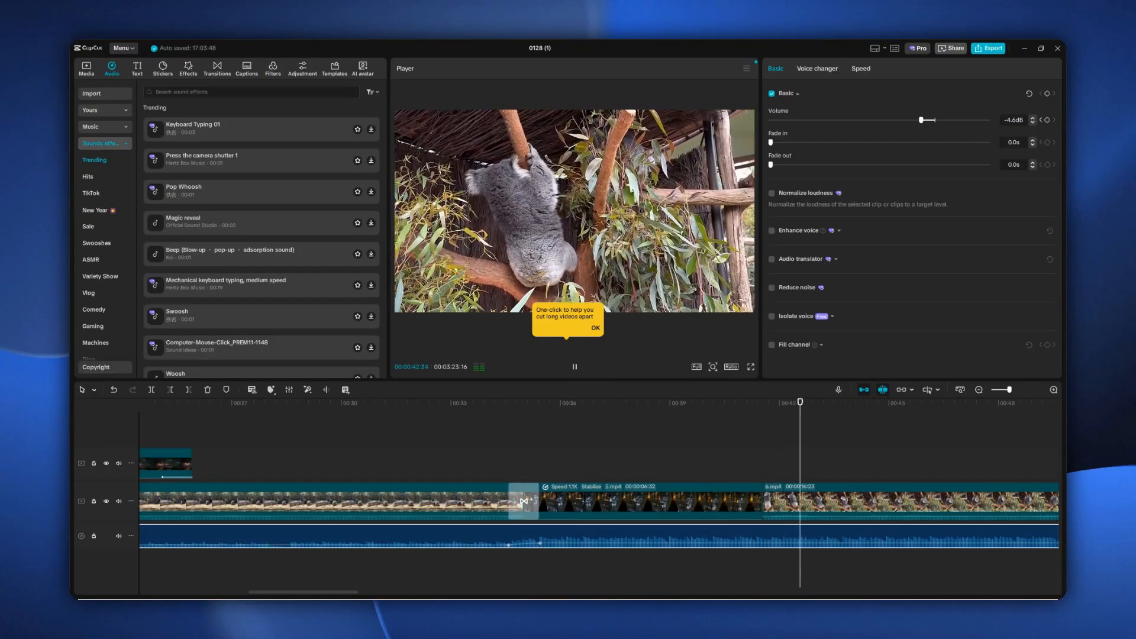
{"action": "key", "text": "space"}
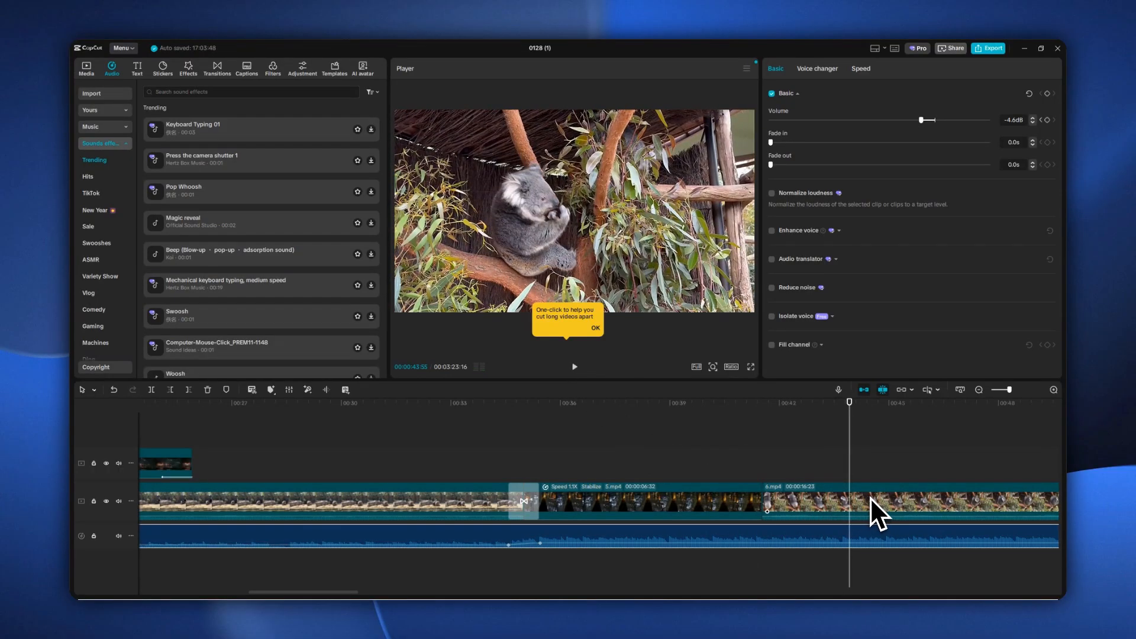
- Add a Coconut Groove volume keyframe just before 5.mp4 ends and lower the volume to -15 dB just after 6.mp4 starts
{"action": "scroll", "coordinate": [870, 497], "scroll_direction": "down", "scroll_amount": 3}
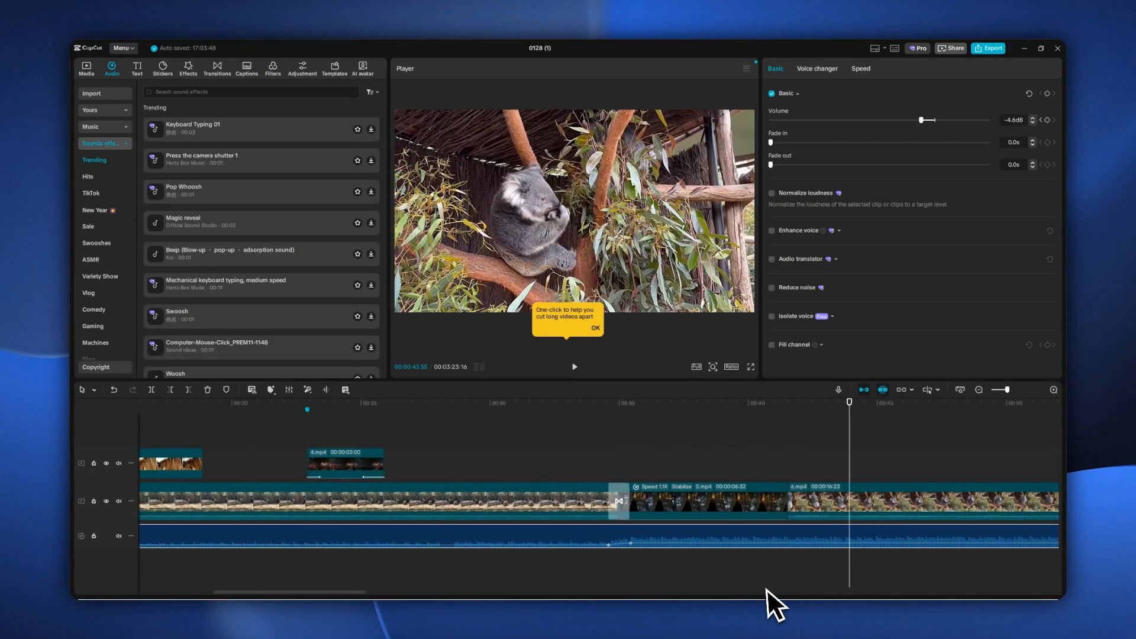
{"action": "left_click_drag", "start_coordinate": [361, 592], "coordinate": [440, 594]}
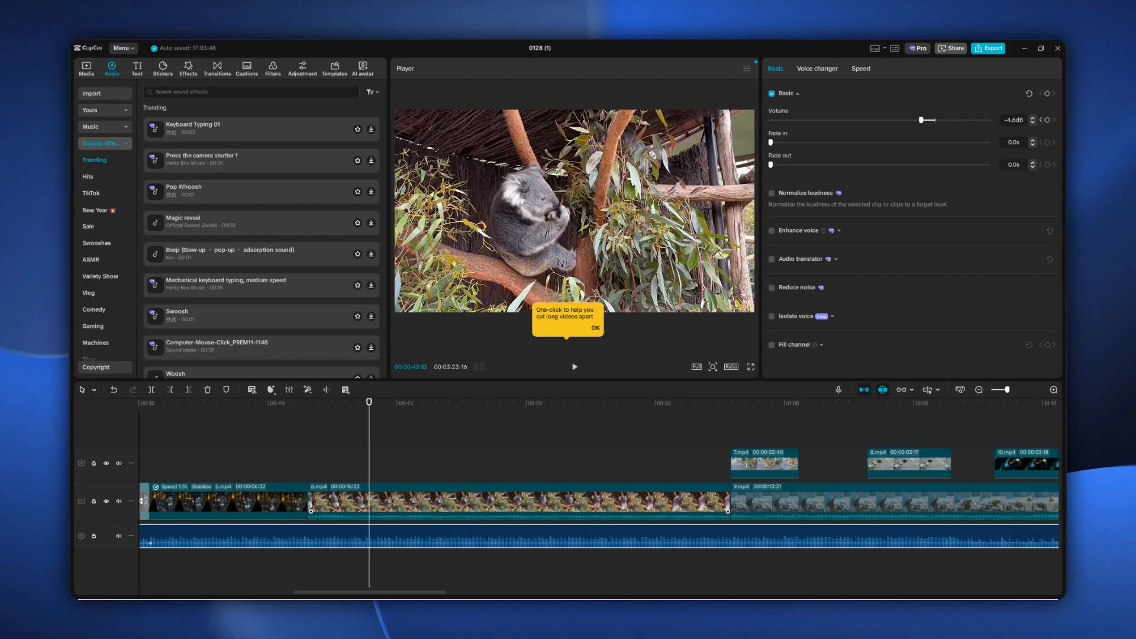
{"action": "left_click", "coordinate": [299, 409]}
{"action": "left_click_drag", "start_coordinate": [300, 408], "coordinate": [302, 421]}
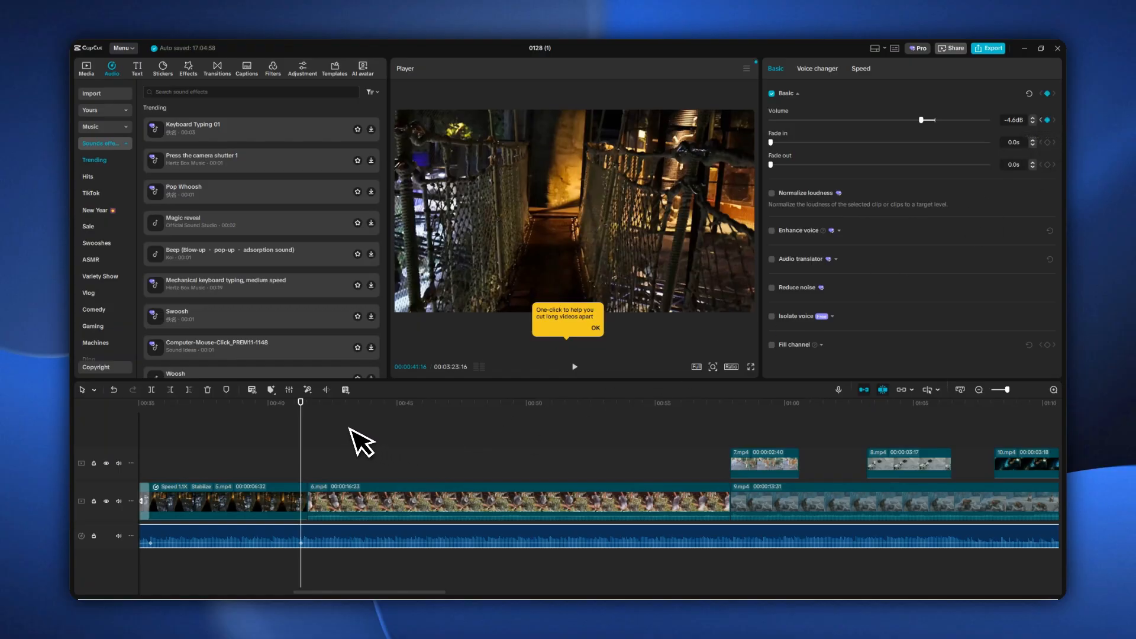
{"action": "left_click_drag", "start_coordinate": [301, 409], "coordinate": [313, 411]}
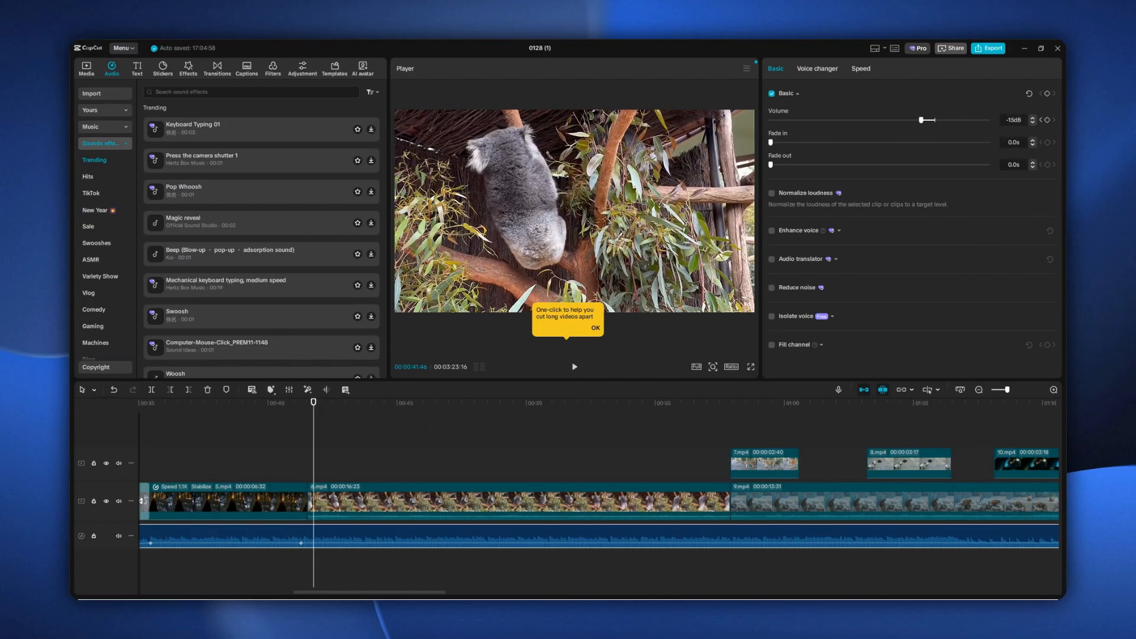
{"action": "key", "text": "Return"}
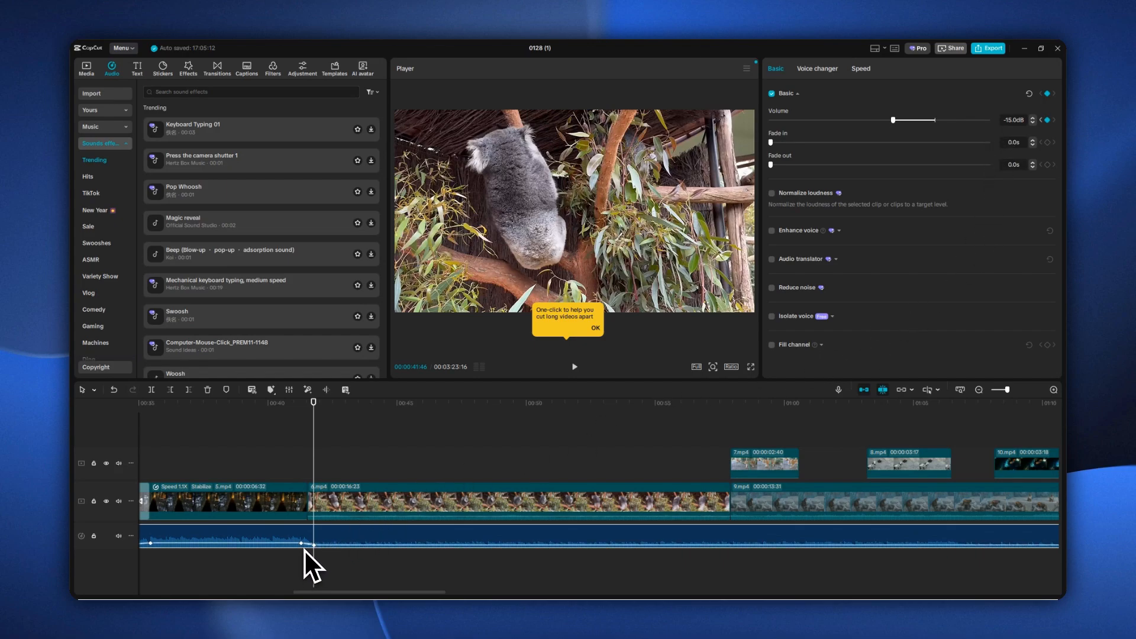
- Play the timeline from the end of 5.mp4 into 6.mp4 to judge the lowered music level
{"action": "left_click", "coordinate": [301, 406]}
{"action": "left_click", "coordinate": [575, 367]}
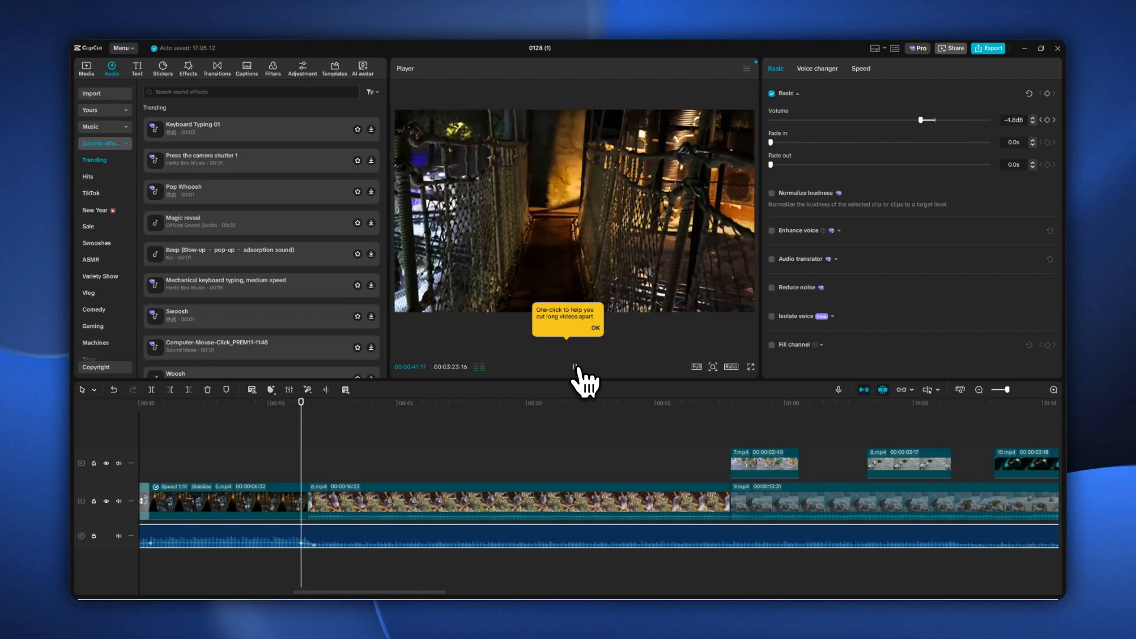
{"action": "left_click", "coordinate": [575, 368]}
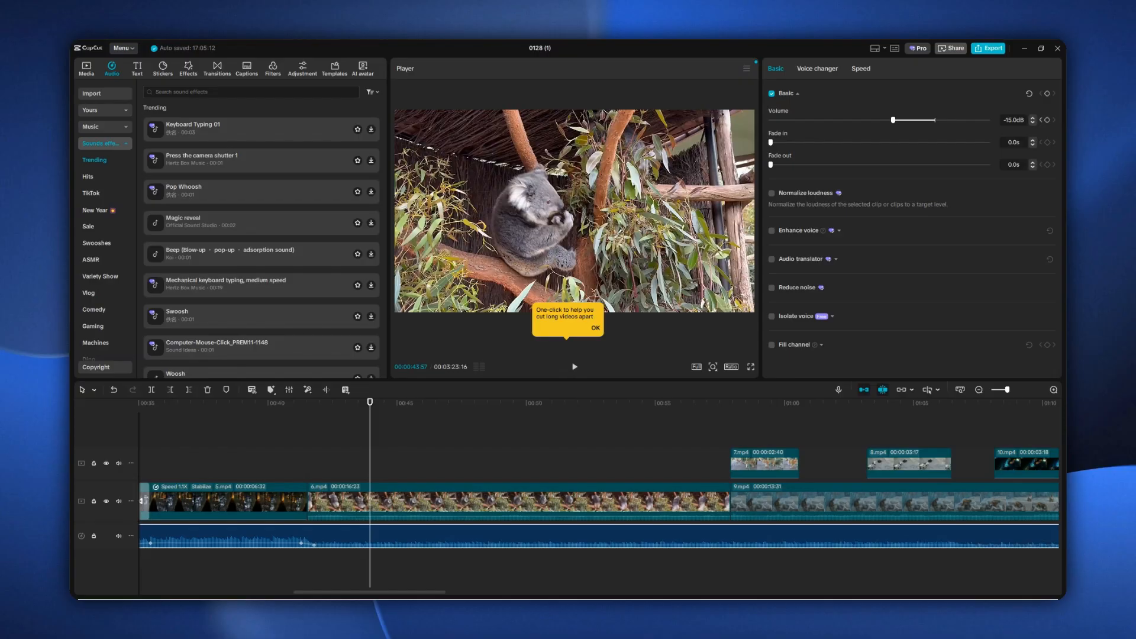
- Add scale and position keyframes at 100% scale to the 3.mp4 overlay at 00:00:05:38
{"action": "scroll", "coordinate": [478, 440], "scroll_direction": "down", "scroll_amount": 2}
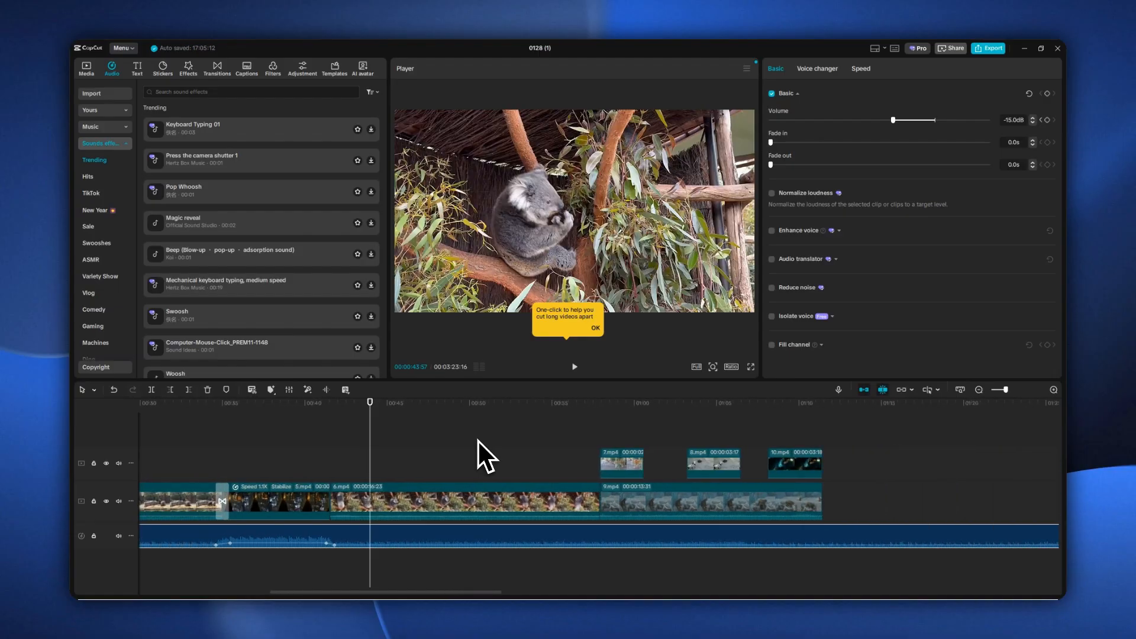
{"action": "scroll", "coordinate": [479, 441], "scroll_direction": "up", "scroll_amount": 1}
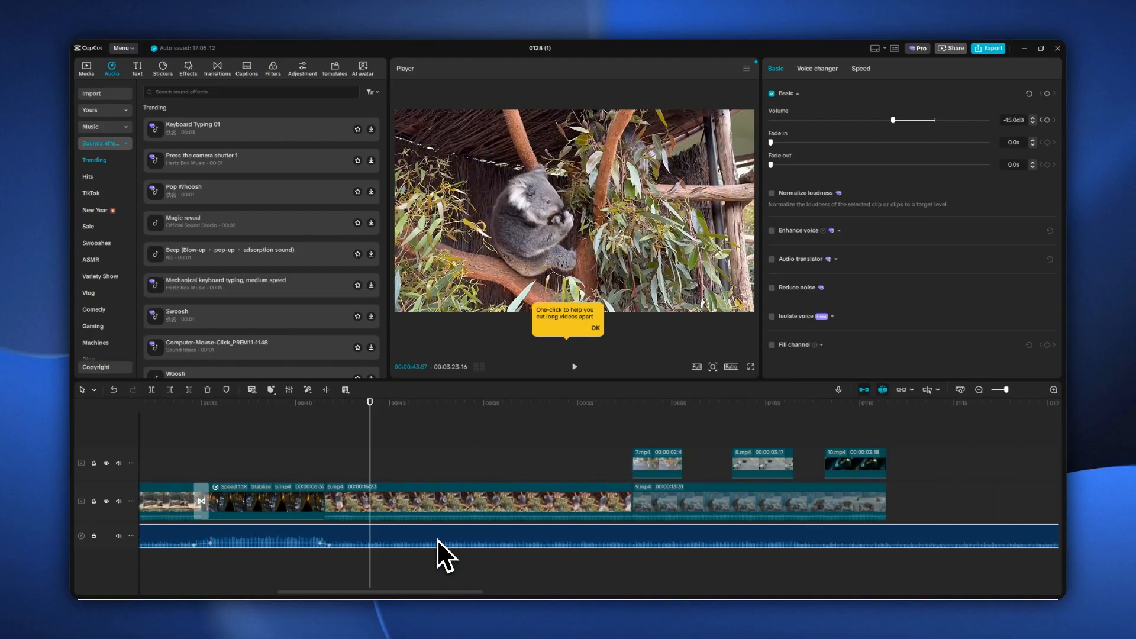
{"action": "left_click_drag", "start_coordinate": [417, 591], "coordinate": [252, 592]}
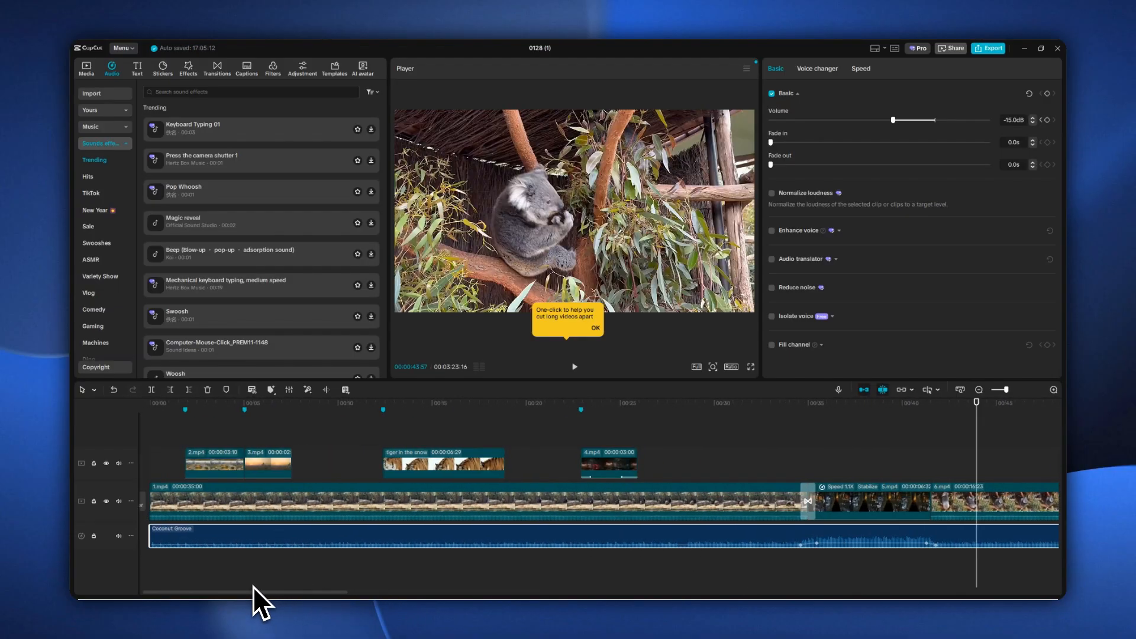
{"action": "left_click", "coordinate": [426, 406]}
{"action": "left_click_drag", "start_coordinate": [426, 405], "coordinate": [272, 423]}
{"action": "left_click", "coordinate": [286, 467]}
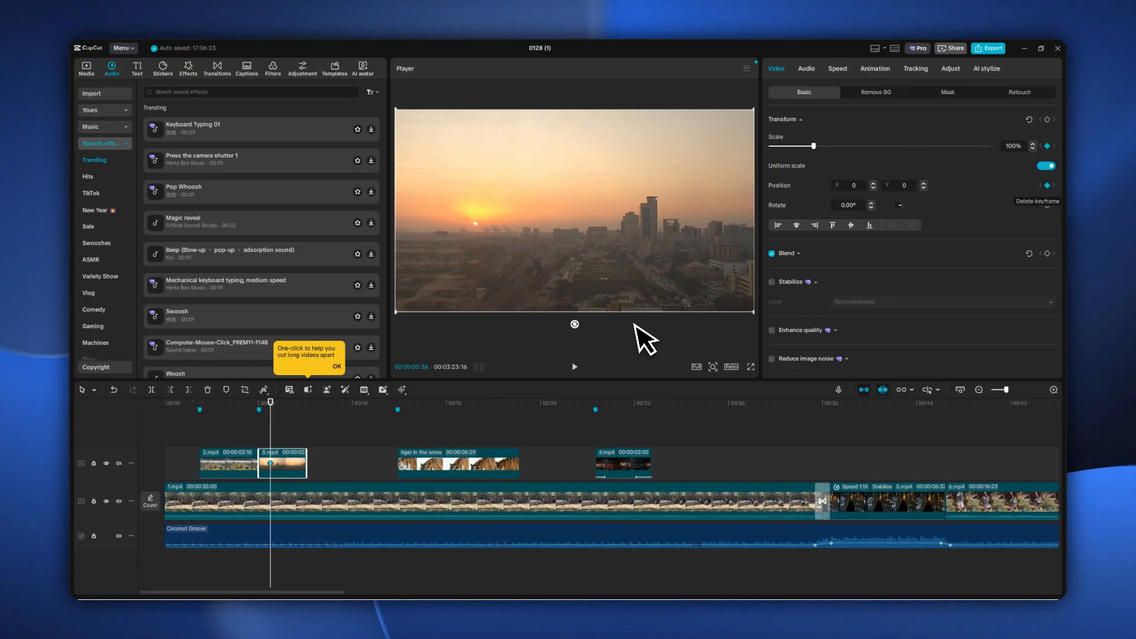
- Near the end of 3.mp4, set the scale to 115% and shift the image right to X position 288
{"action": "left_click_drag", "start_coordinate": [276, 408], "coordinate": [300, 412]}
{"action": "left_click", "coordinate": [1015, 146]}
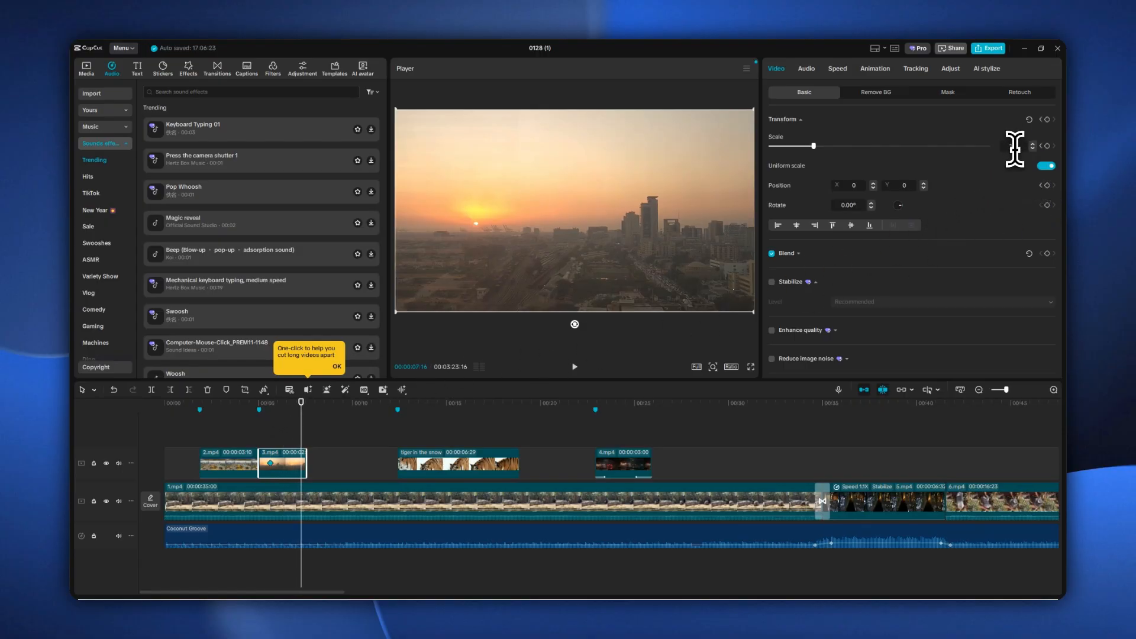
{"action": "type", "text": "115"}
{"action": "key", "text": "Return"}
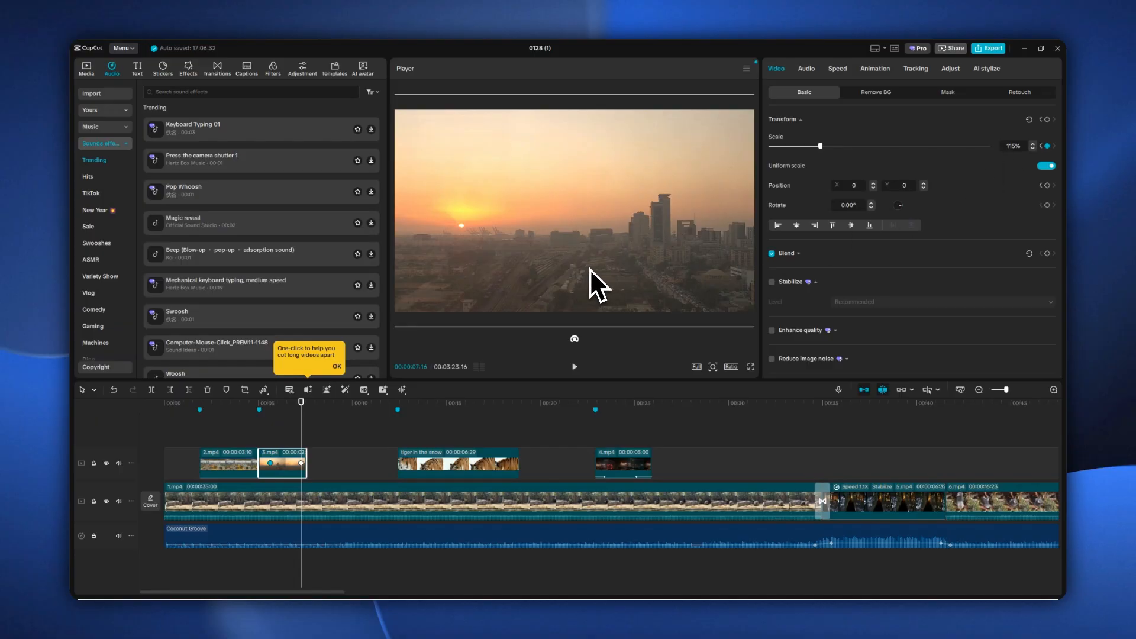
{"action": "left_click_drag", "start_coordinate": [594, 269], "coordinate": [622, 267]}
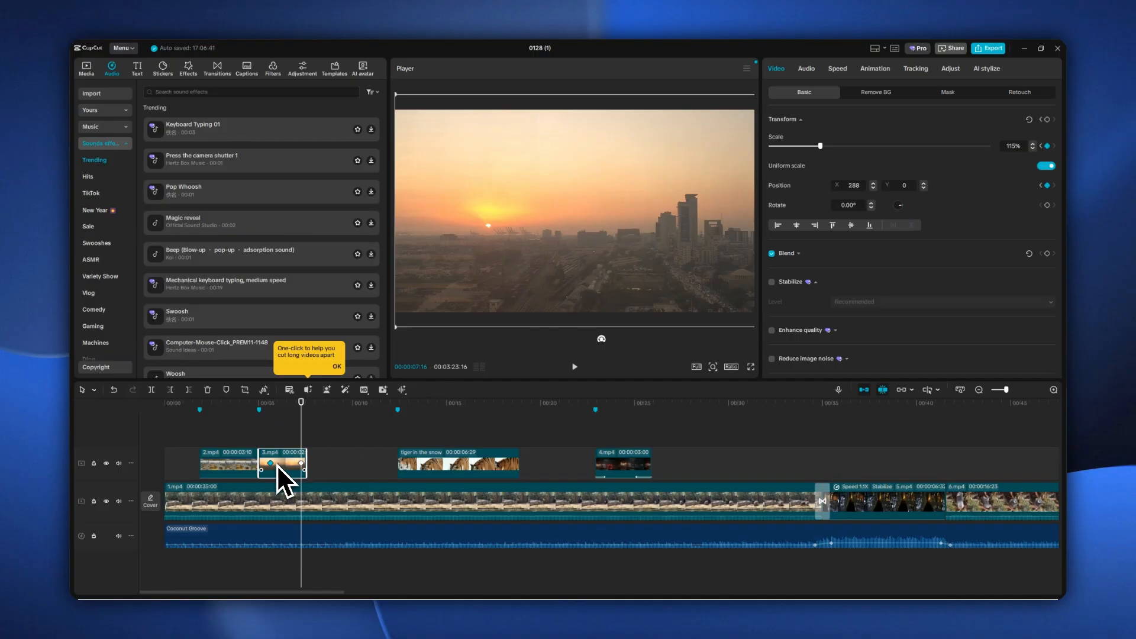
- Scrub through the zoom animation on 3.mp4 and shift its first keyframe slightly later in the clip
{"action": "scroll", "coordinate": [276, 464], "scroll_direction": "up", "scroll_amount": 4}
{"action": "left_click", "coordinate": [236, 464]}
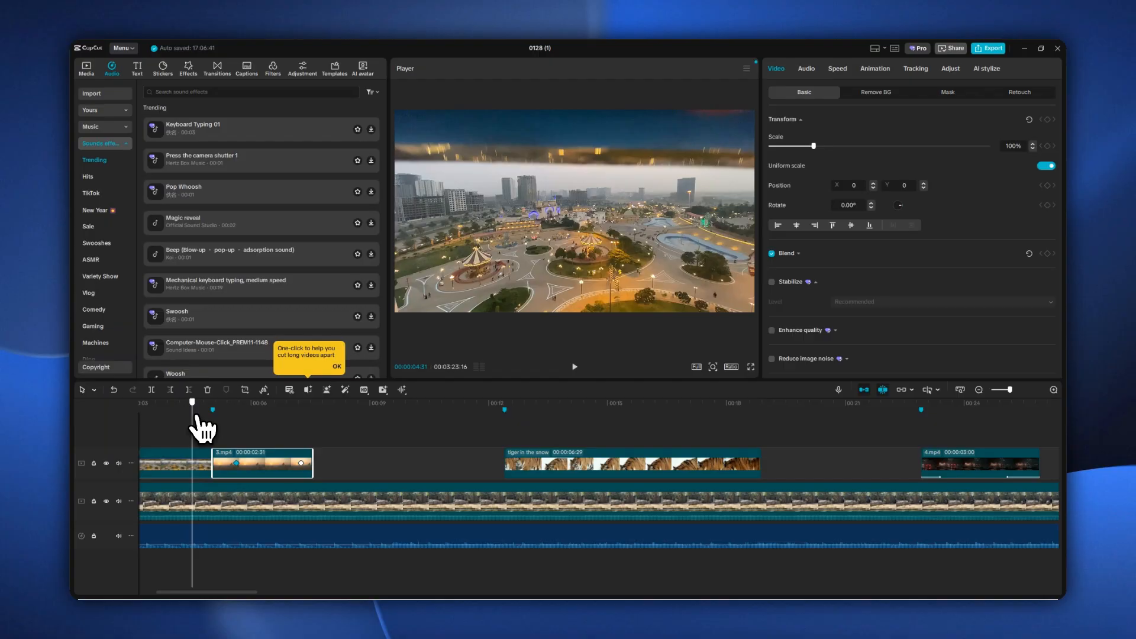
{"action": "left_click", "coordinate": [220, 407]}
{"action": "left_click_drag", "start_coordinate": [227, 416], "coordinate": [256, 415]}
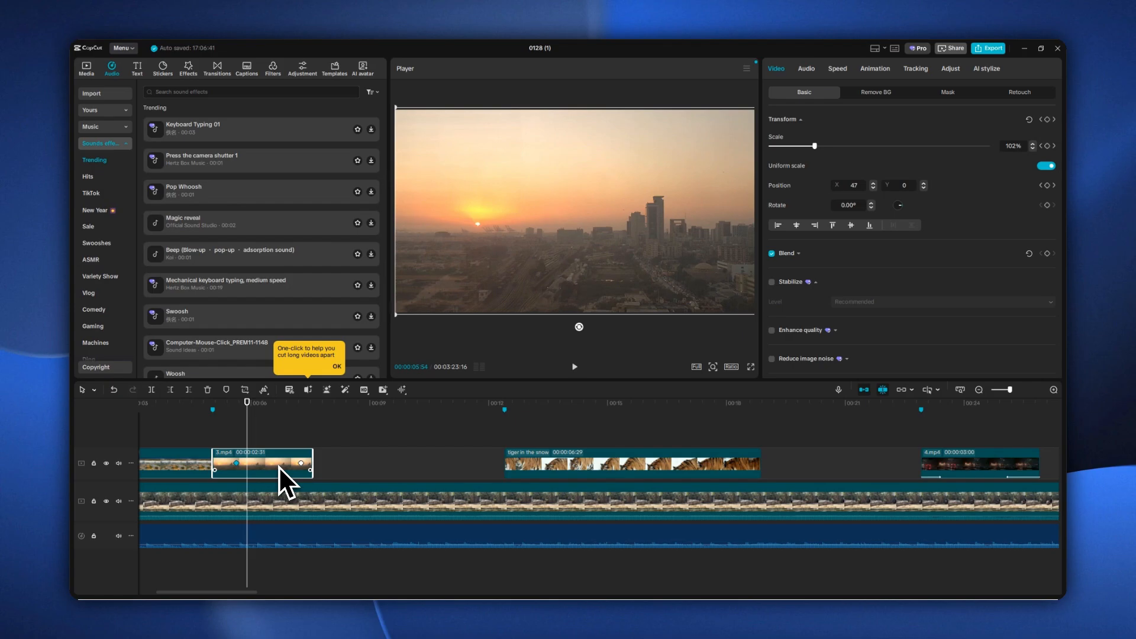
{"action": "left_click_drag", "start_coordinate": [236, 464], "coordinate": [260, 465]}
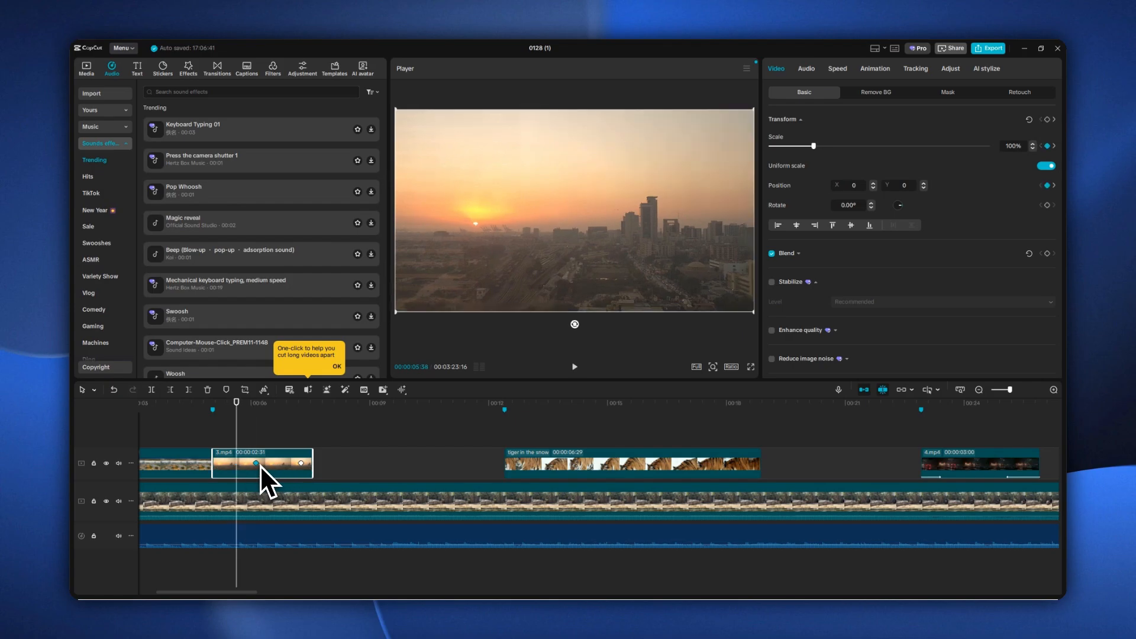
- Move the two animation keyframes of 3.mp4 to the very start and very end of the clip
{"action": "left_click_drag", "start_coordinate": [271, 407], "coordinate": [318, 405]}
{"action": "left_click", "coordinate": [278, 453]}
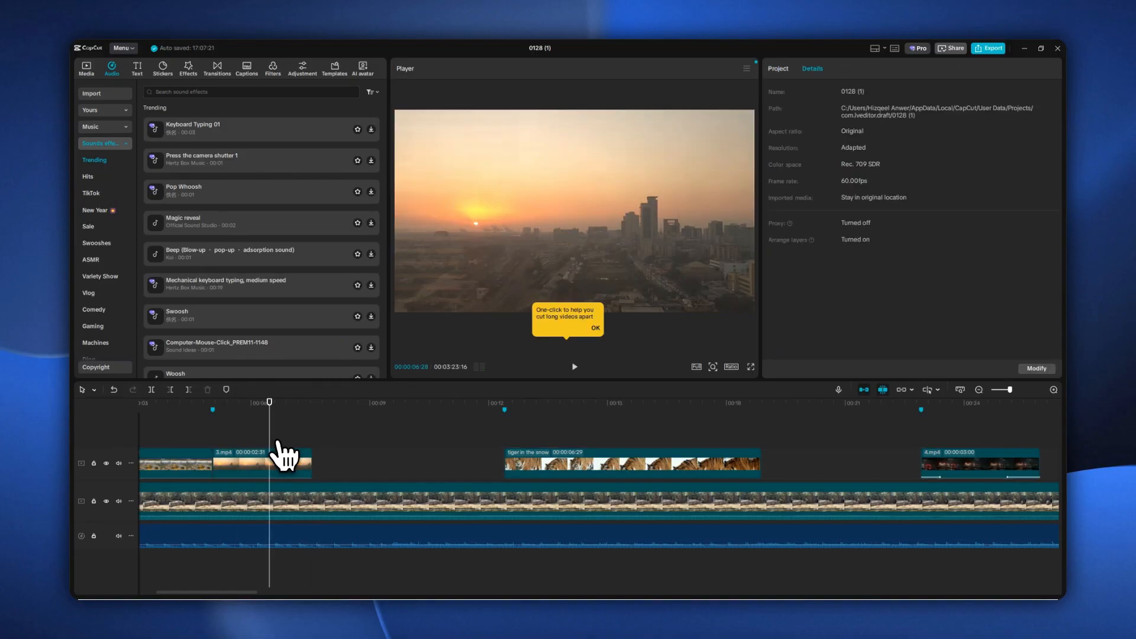
{"action": "left_click", "coordinate": [275, 468]}
{"action": "left_click_drag", "start_coordinate": [246, 463], "coordinate": [310, 463]}
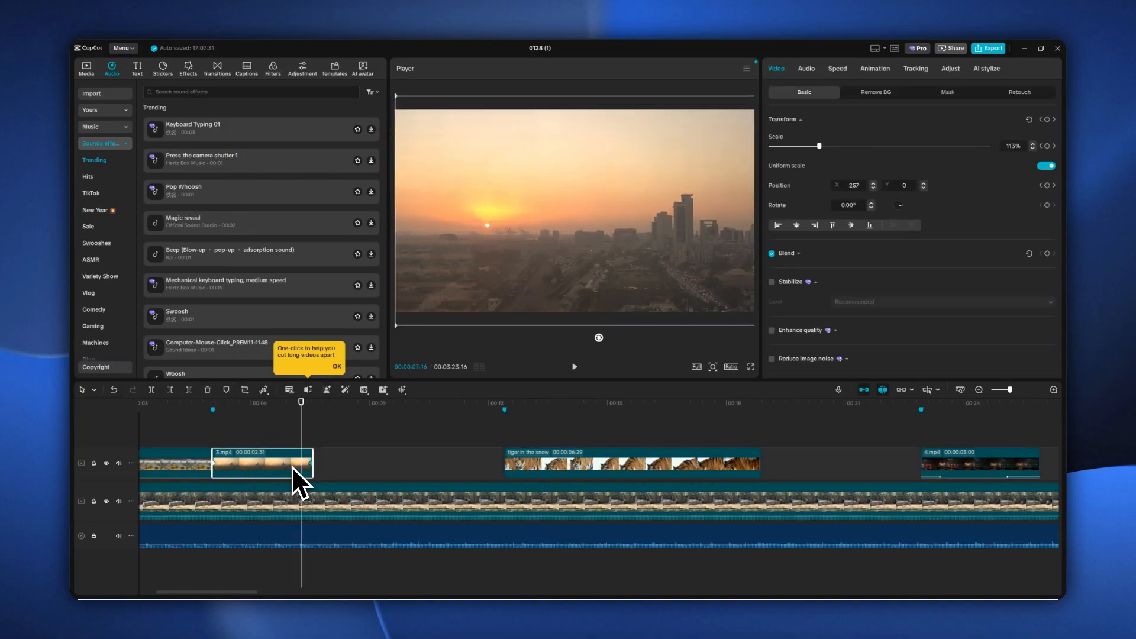
- Play 3.mp4 from its start to review the zoom and pan animation
{"action": "left_click", "coordinate": [210, 407]}
{"action": "key", "text": "space"}
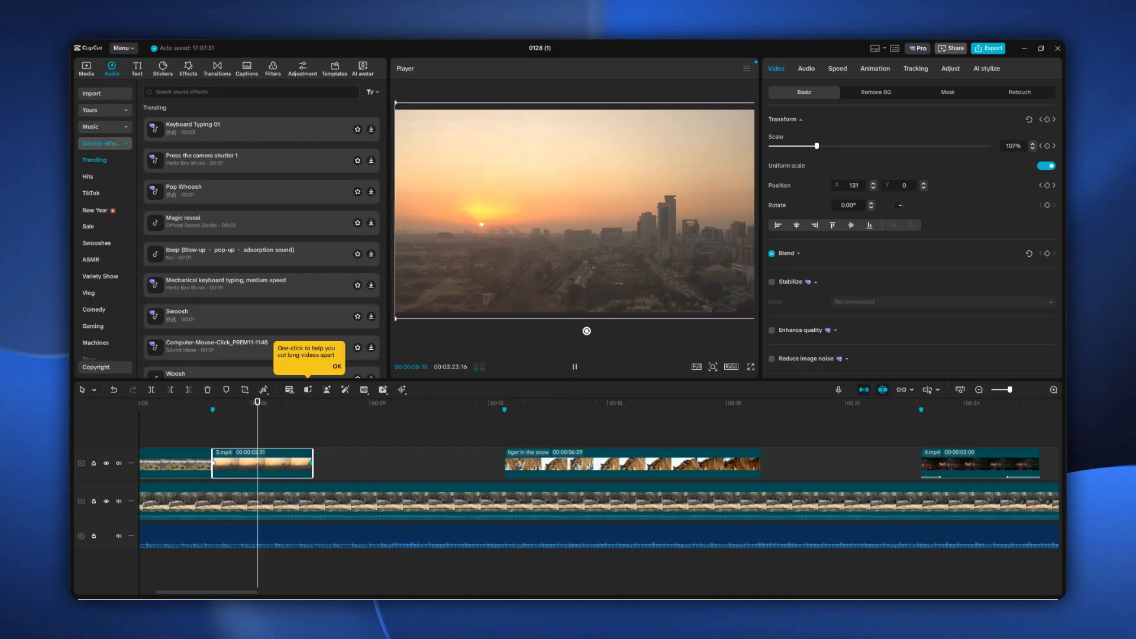
{"action": "key", "text": "space"}
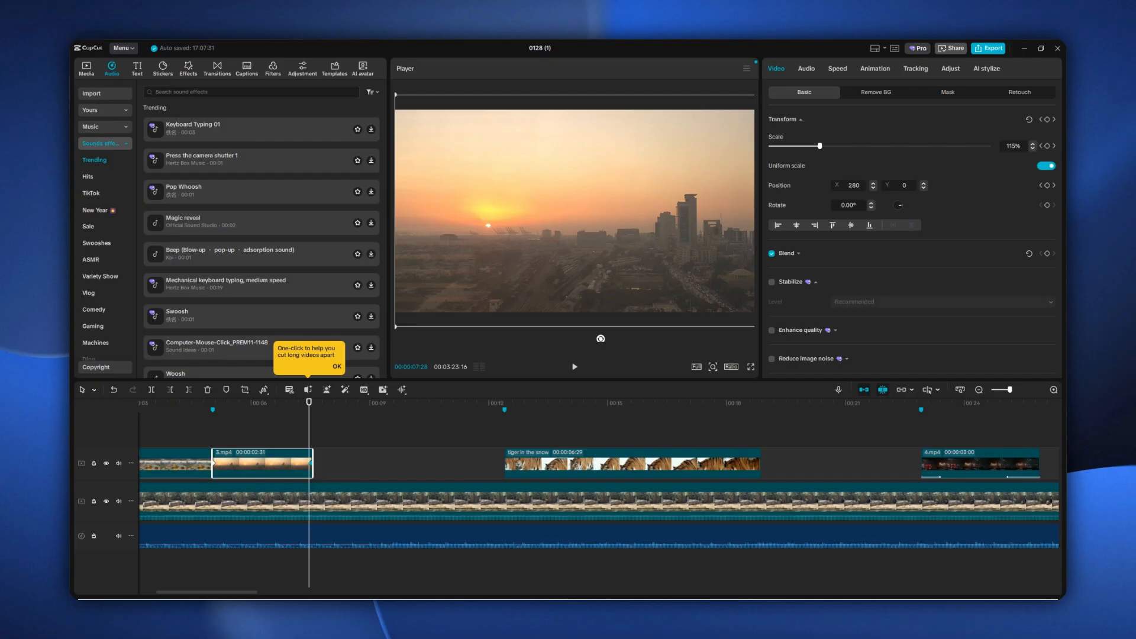
- Generate English auto captions without bilingual captions and check their text over the opening clips
{"action": "left_click", "coordinate": [247, 69]}
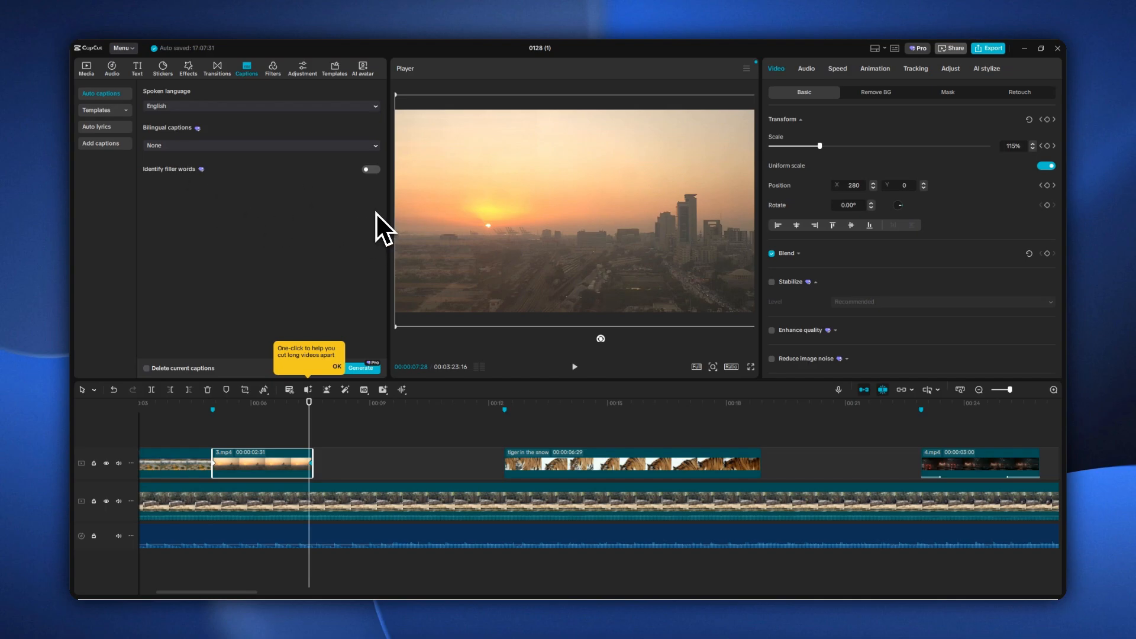
{"action": "left_click", "coordinate": [361, 368]}
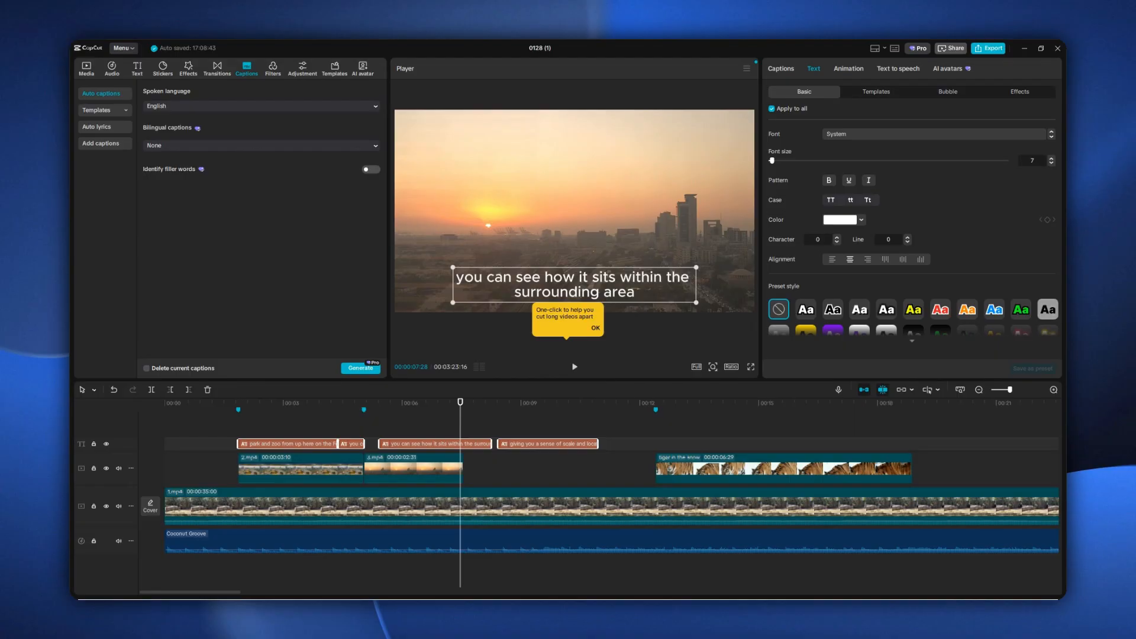
{"action": "left_click", "coordinate": [230, 406]}
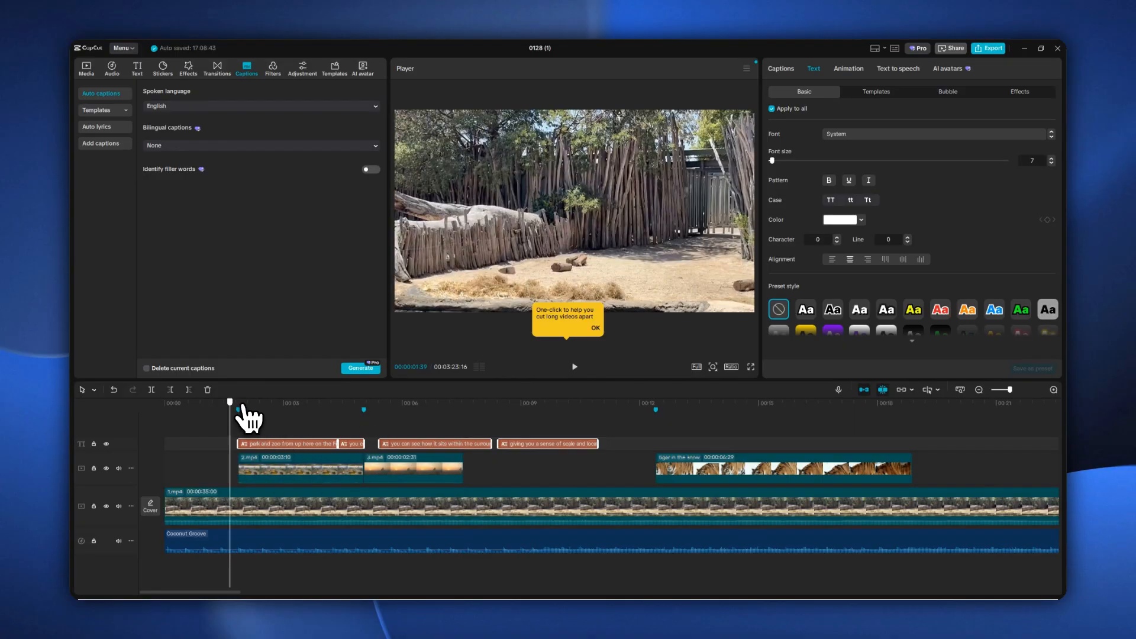
{"action": "left_click_drag", "start_coordinate": [242, 407], "coordinate": [589, 443]}
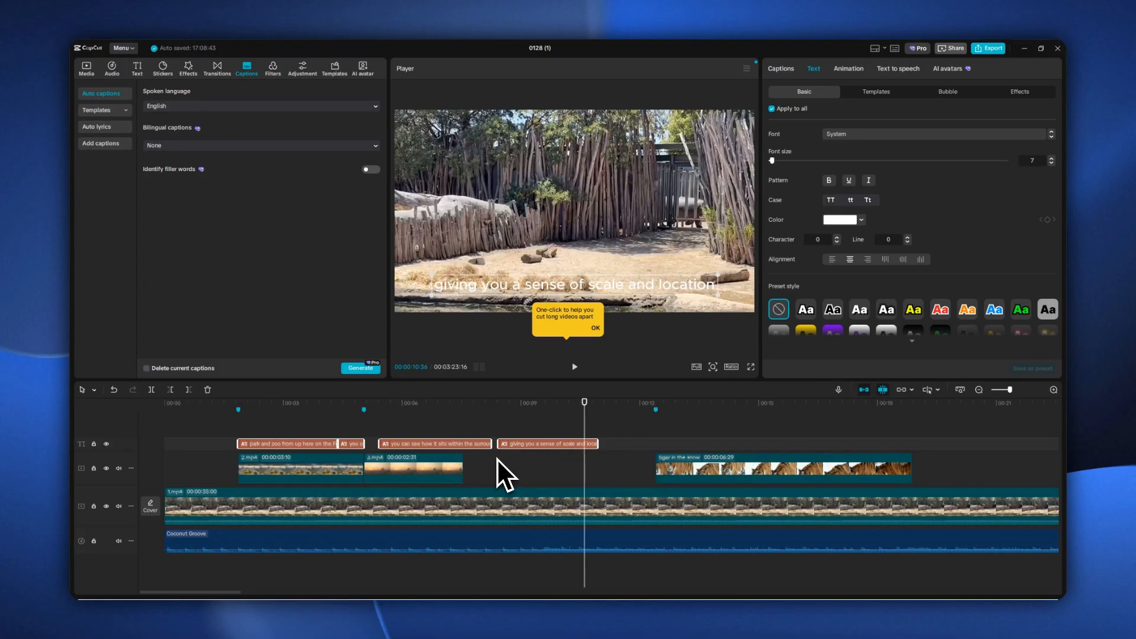
{"action": "left_click", "coordinate": [264, 408]}
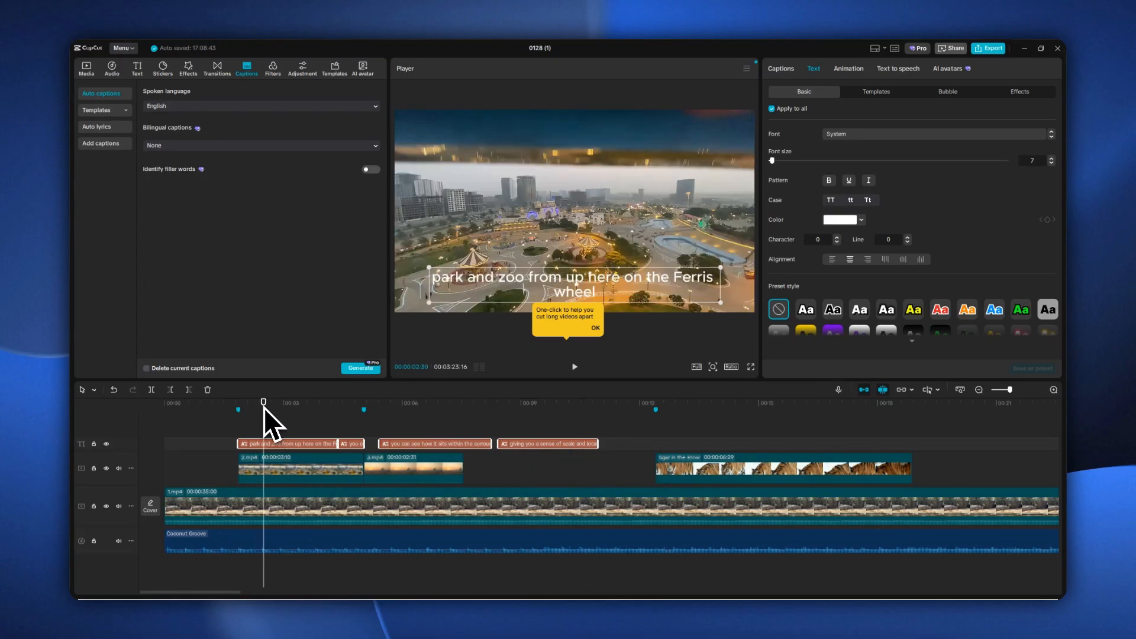
{"action": "left_click", "coordinate": [350, 412]}
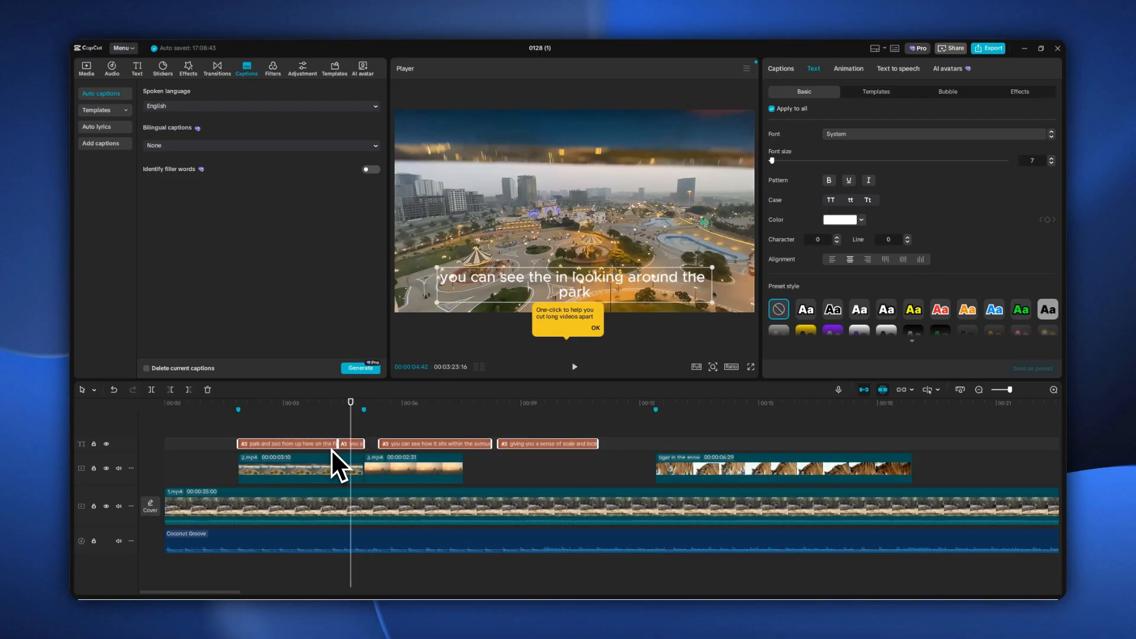
- Apply the yellow preset style with black outline to all main captions through the second caption
{"action": "left_click", "coordinate": [348, 445]}
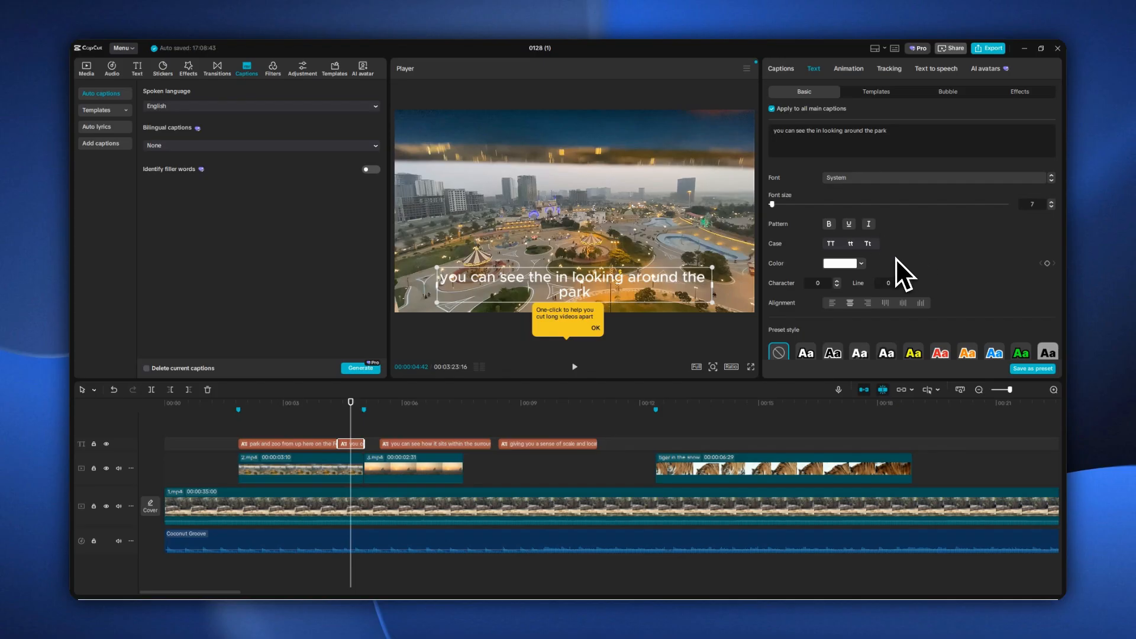
{"action": "scroll", "coordinate": [846, 287], "scroll_direction": "down", "scroll_amount": 2}
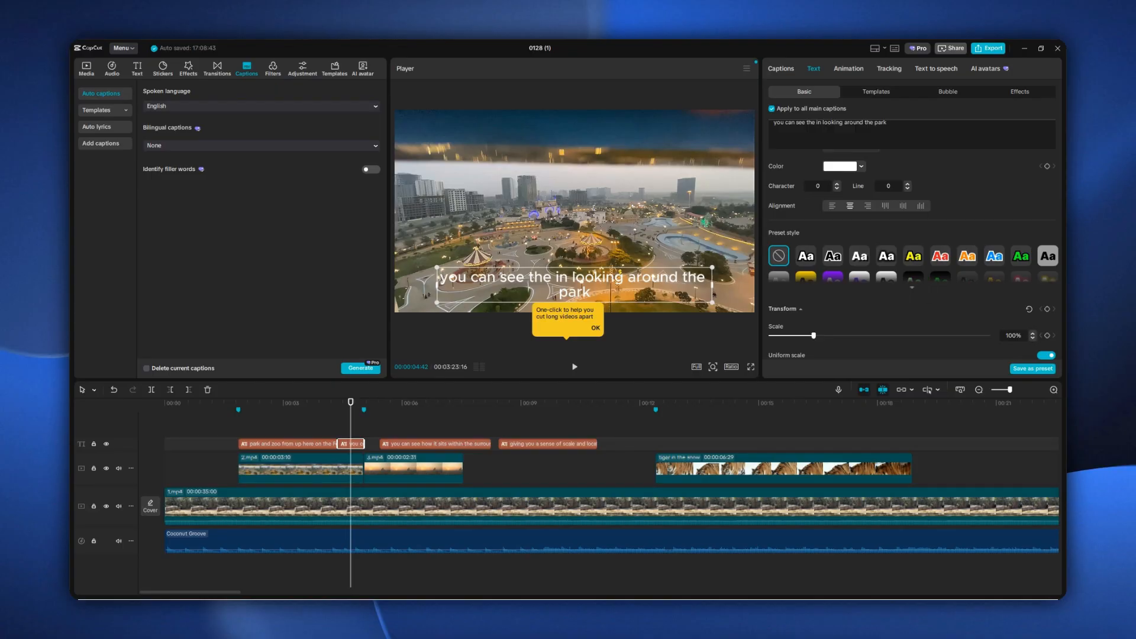
{"action": "left_click", "coordinate": [914, 260]}
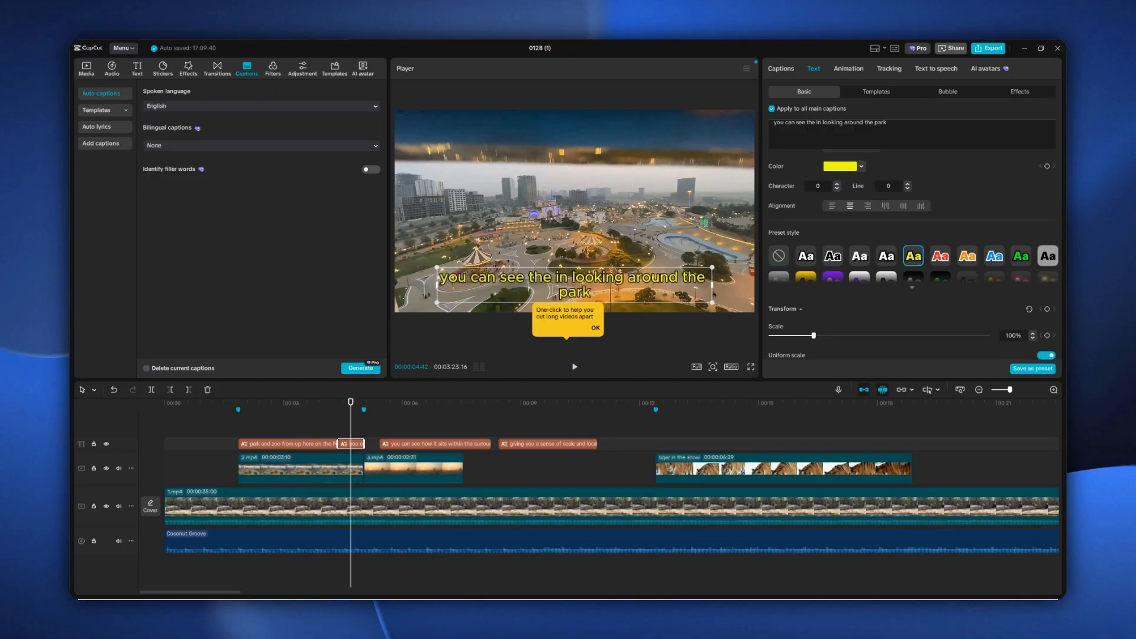
- Look through the text templates, bubbles and text effects available for the captions
{"action": "left_click", "coordinate": [873, 94]}
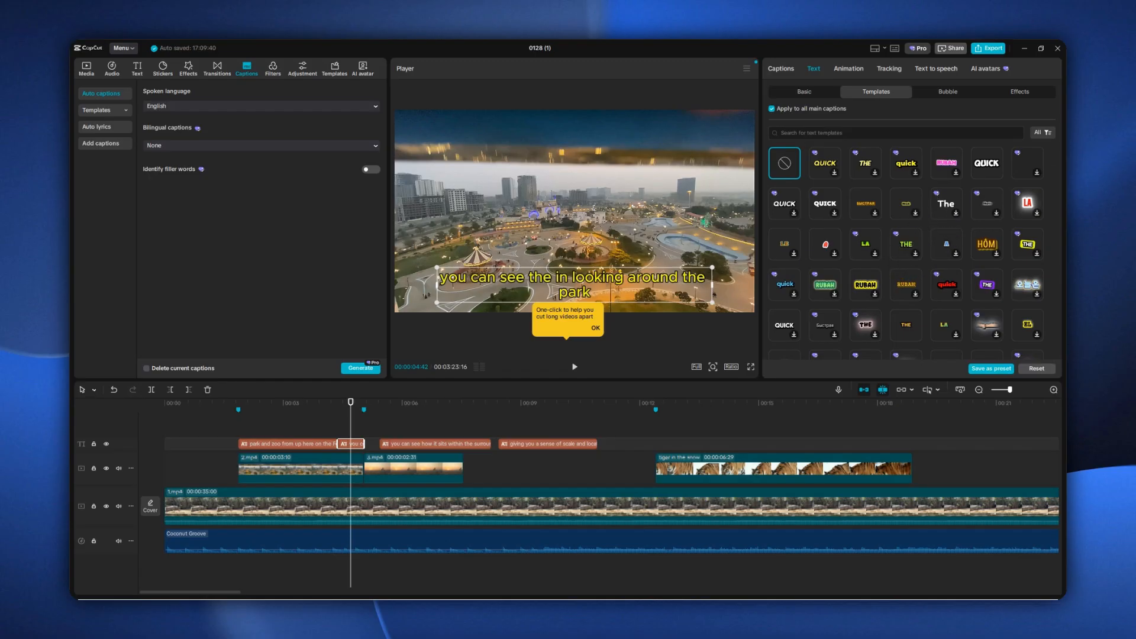
{"action": "left_click", "coordinate": [943, 94]}
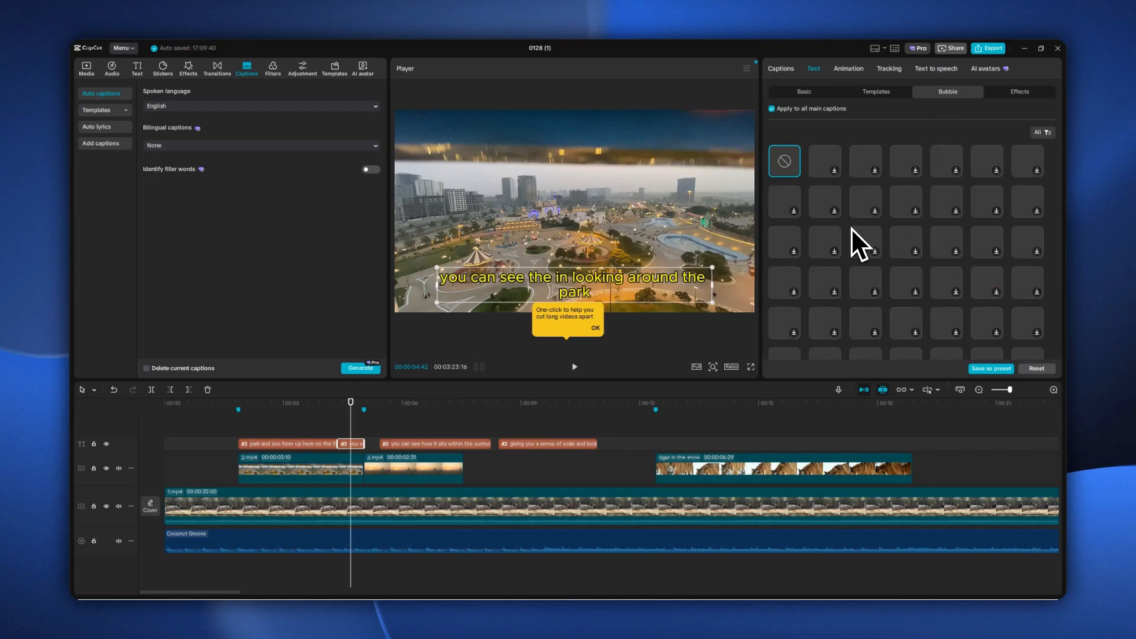
{"action": "left_click", "coordinate": [1019, 92]}
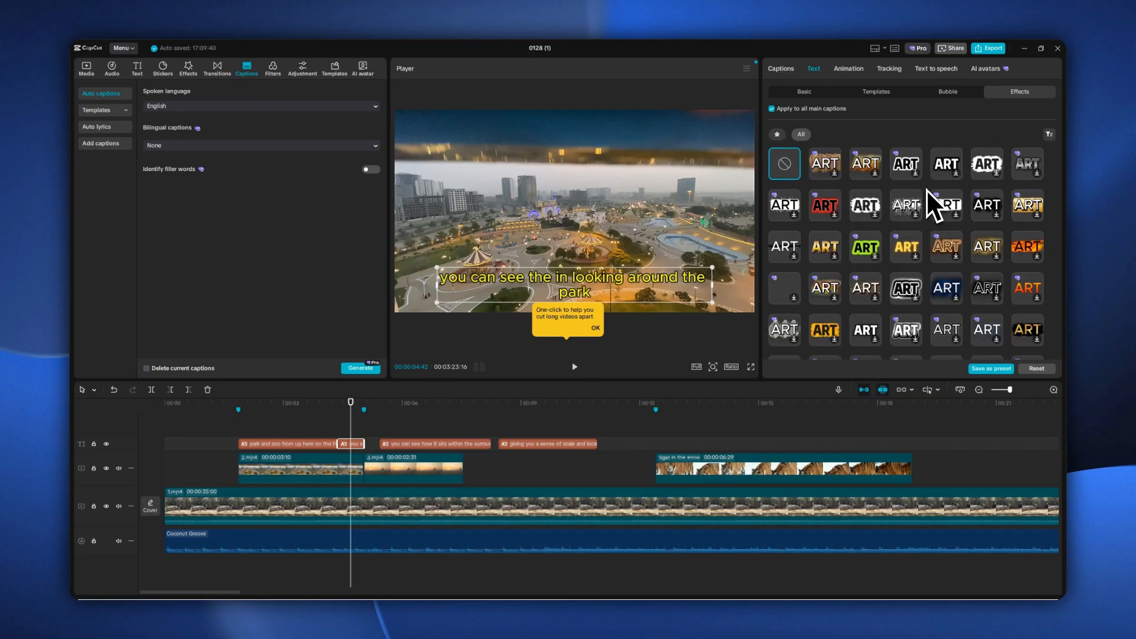
{"action": "left_click", "coordinate": [802, 93]}
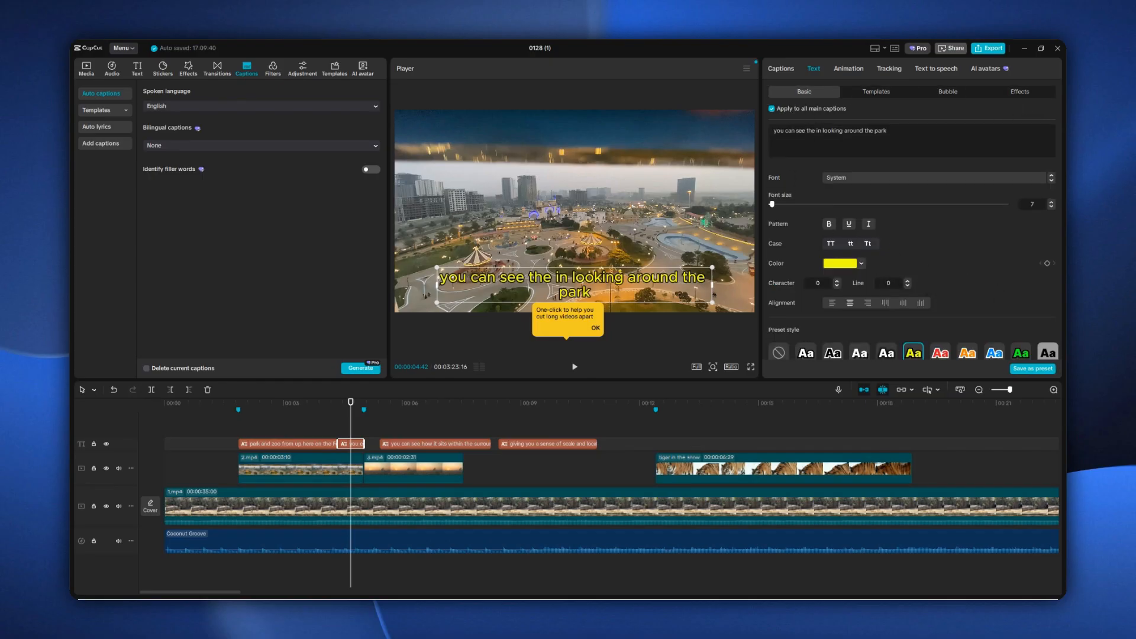
- Try the Spring caption animation on the selected caption, preview it and reset the animation to None
{"action": "left_click", "coordinate": [840, 73]}
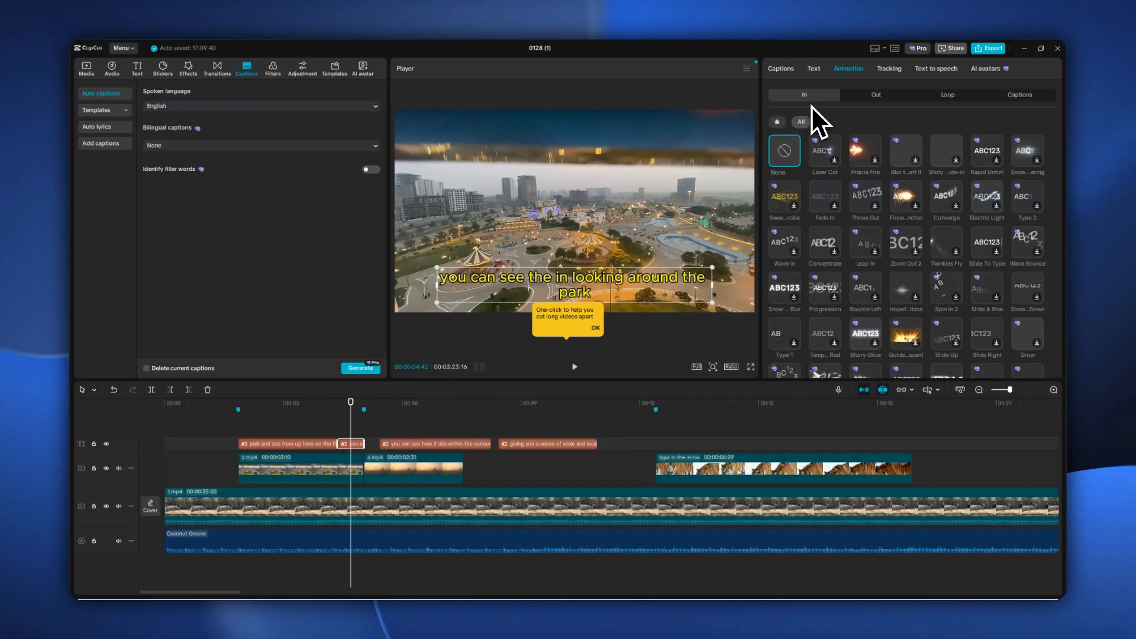
{"action": "left_click", "coordinate": [1032, 102]}
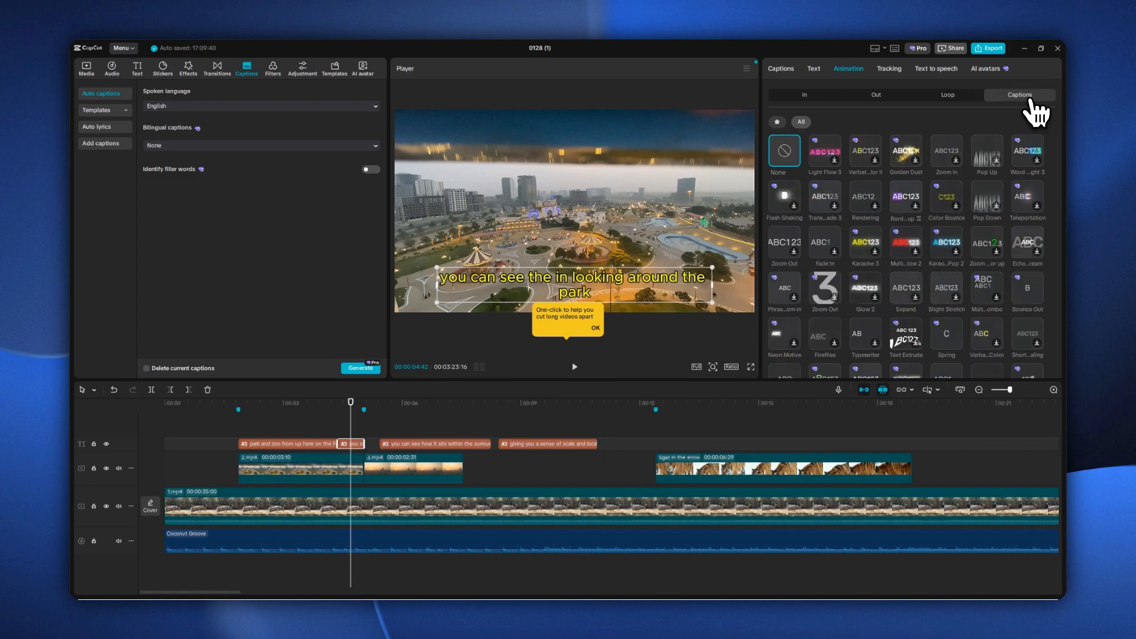
{"action": "left_click", "coordinate": [947, 334]}
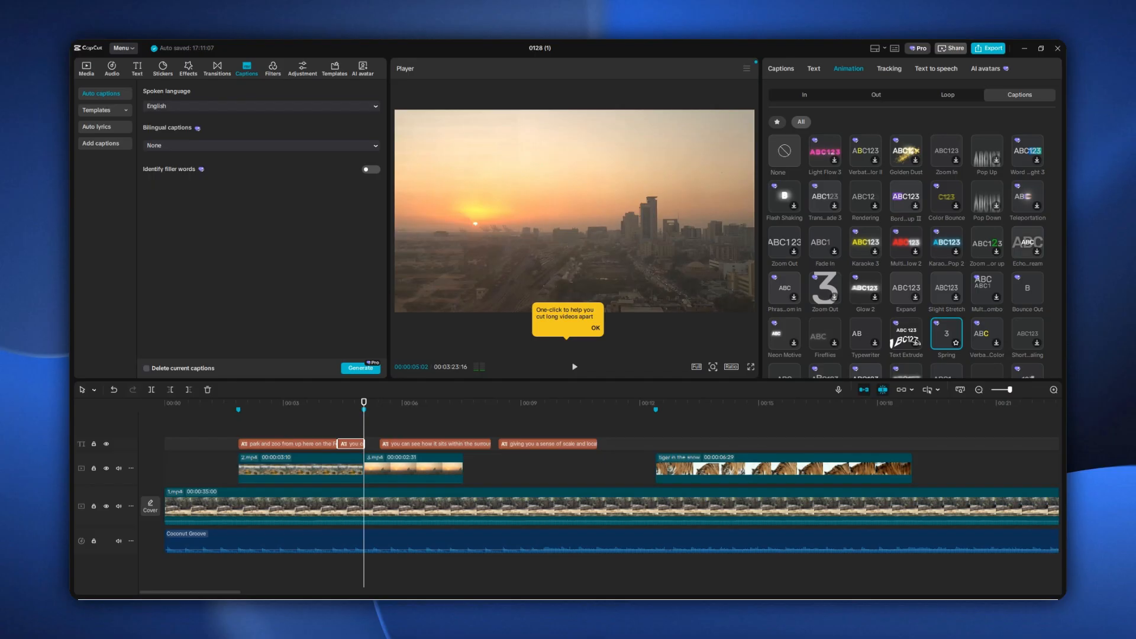
{"action": "left_click", "coordinate": [354, 421]}
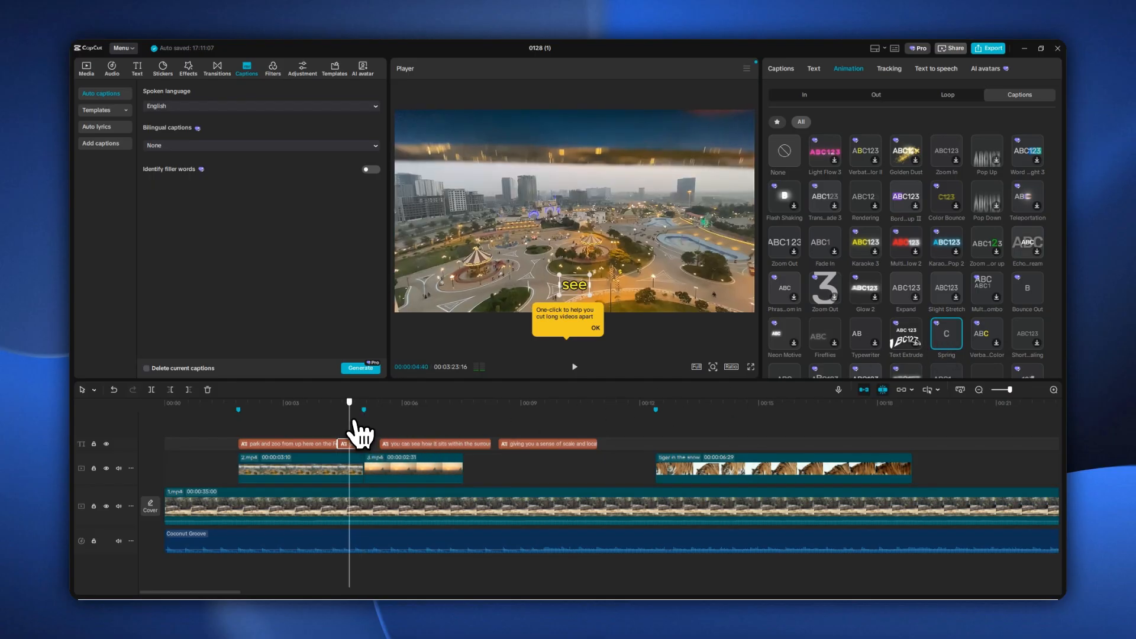
{"action": "left_click", "coordinate": [786, 162]}
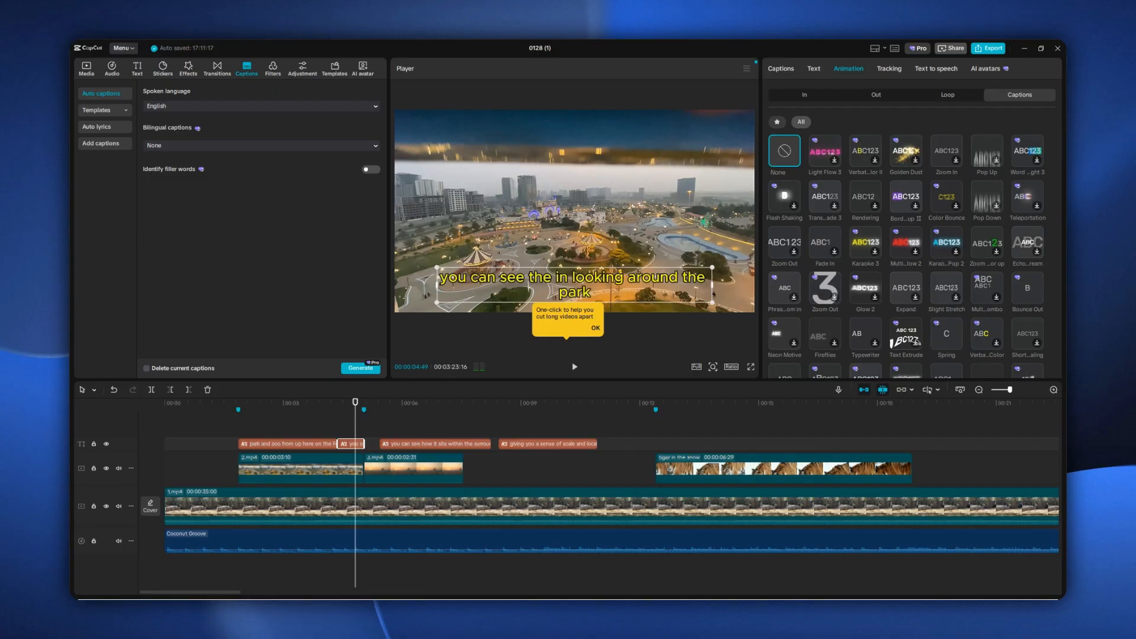
- Add a default text clip above the captions, starting at the sunset overlay, and change its wording to "WACO, TX"
{"action": "left_click", "coordinate": [137, 74]}
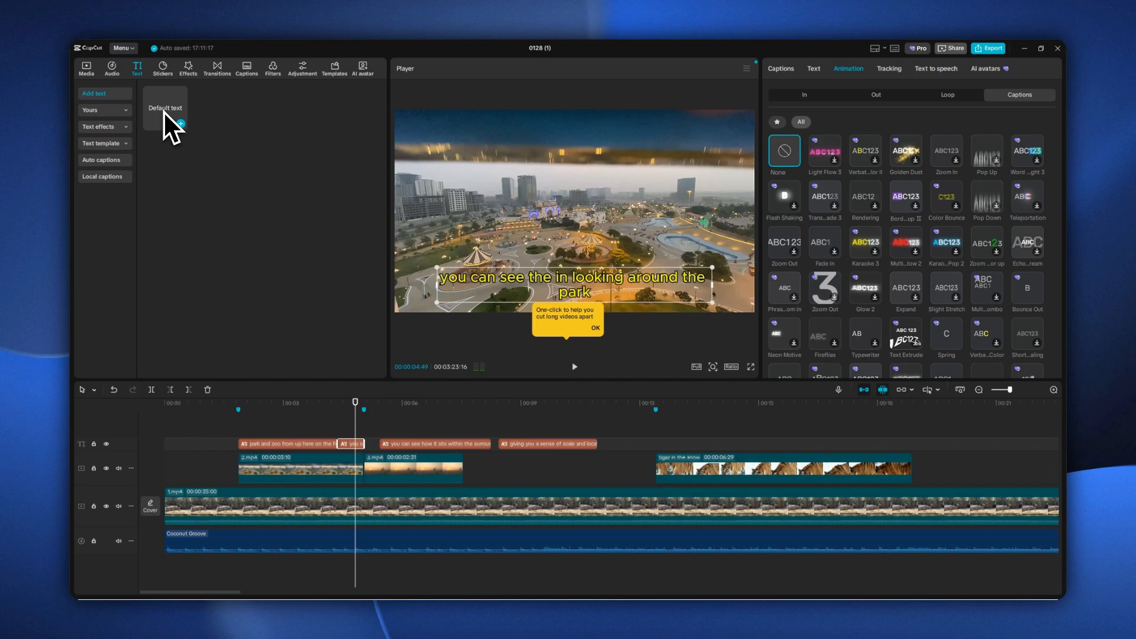
{"action": "left_click_drag", "start_coordinate": [165, 109], "coordinate": [335, 432]}
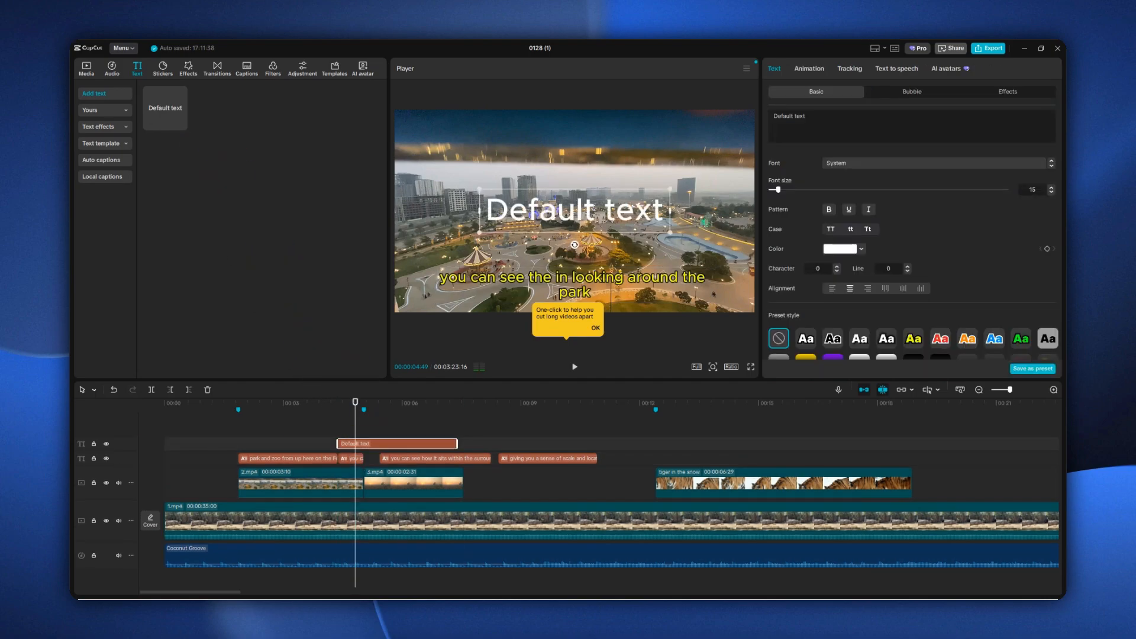
{"action": "left_click_drag", "start_coordinate": [371, 435], "coordinate": [397, 443]}
{"action": "left_click", "coordinate": [409, 413]}
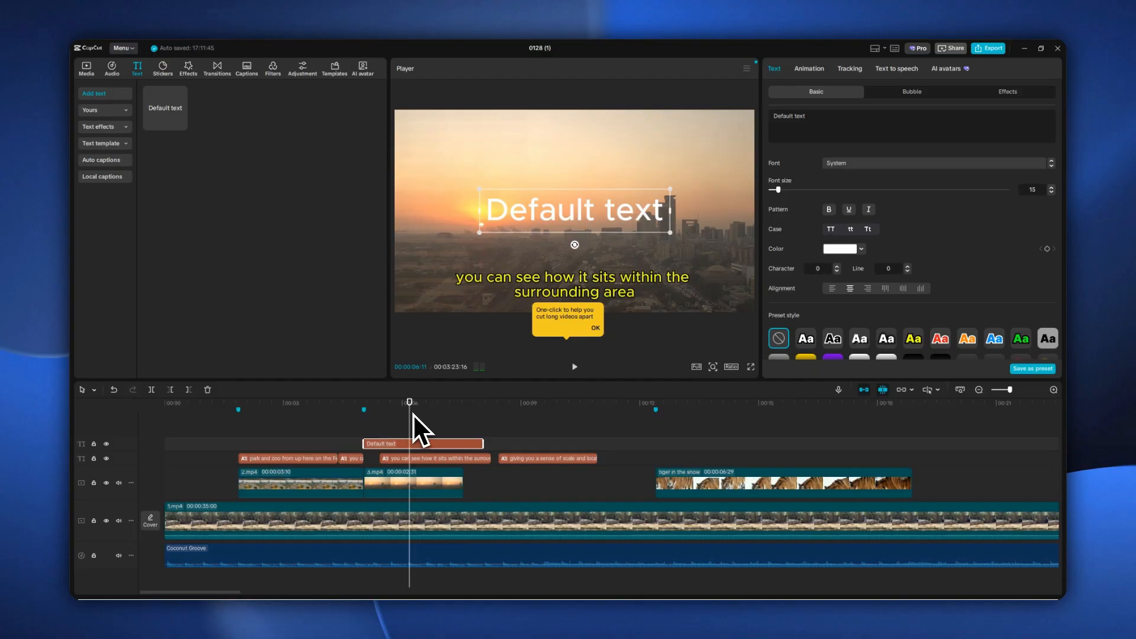
{"action": "triple_click", "coordinate": [831, 118]}
{"action": "type", "text": "WA"}
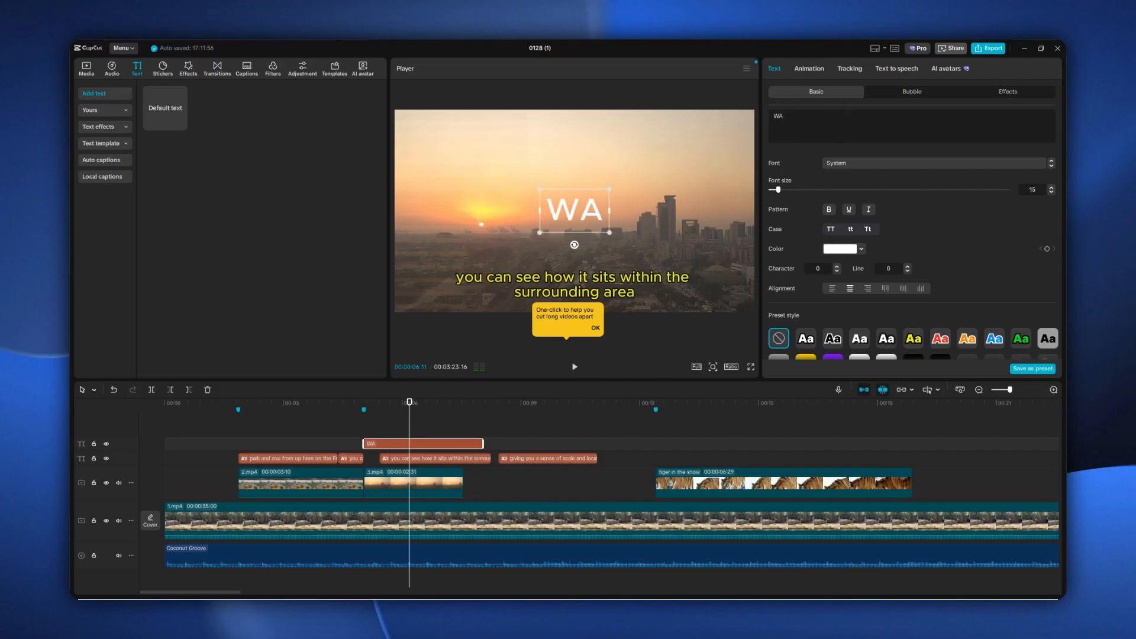
{"action": "type", "text": "CO, TX"}
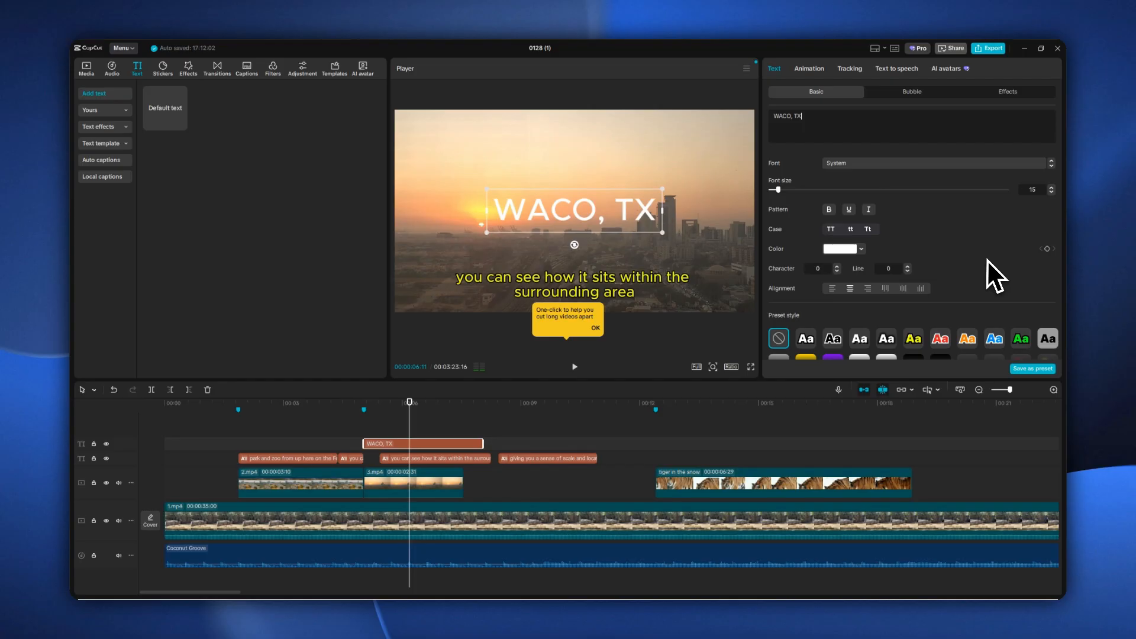
- Apply the preset style with black text on a translucent light box to the title, shrink it and place it in the frame's upper-right corner
{"action": "scroll", "coordinate": [987, 259], "scroll_direction": "down", "scroll_amount": 1}
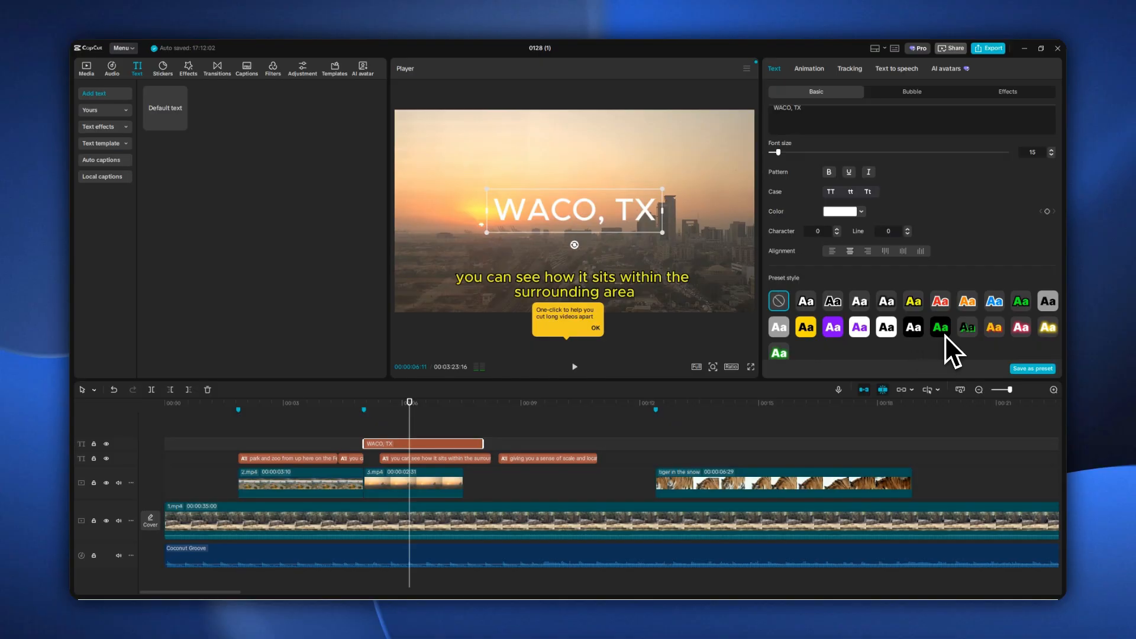
{"action": "left_click", "coordinate": [1047, 302]}
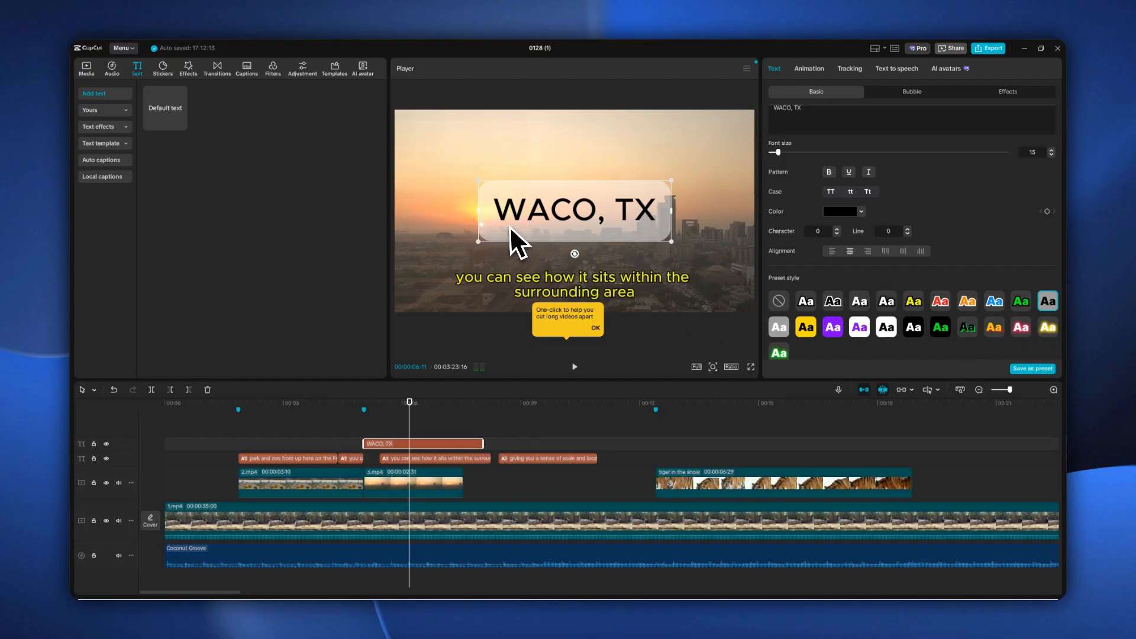
{"action": "left_click_drag", "start_coordinate": [478, 242], "coordinate": [617, 173]}
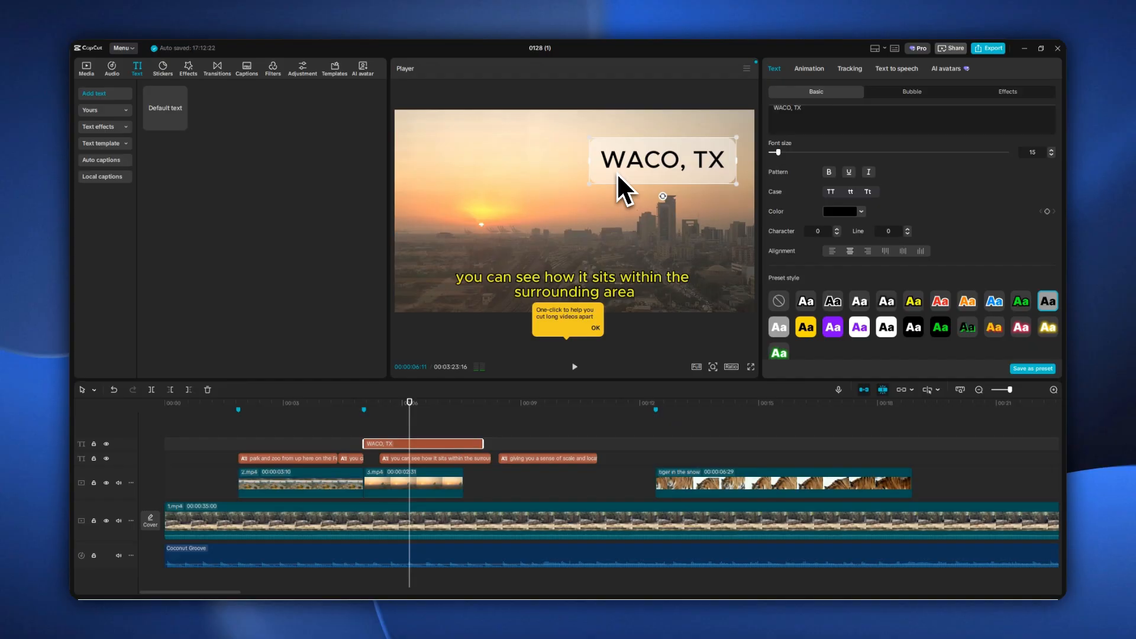
{"action": "left_click_drag", "start_coordinate": [617, 172], "coordinate": [615, 169]}
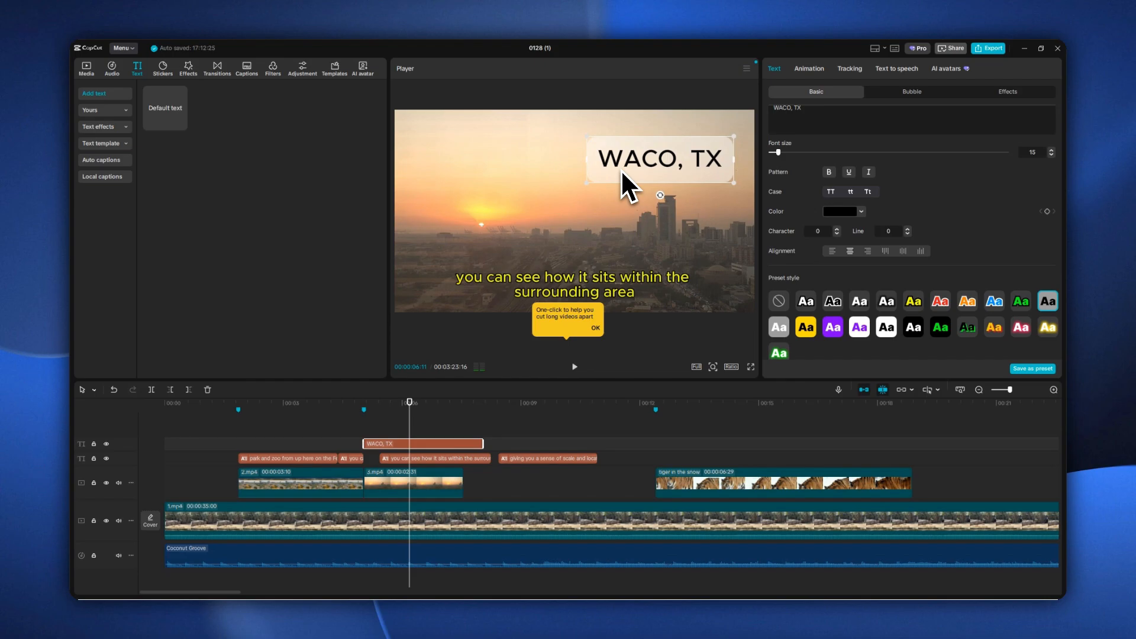
- Apply the Fade In entrance animation to the "WACO, TX" title and preview it
{"action": "left_click", "coordinate": [796, 69]}
{"action": "left_click", "coordinate": [833, 201]}
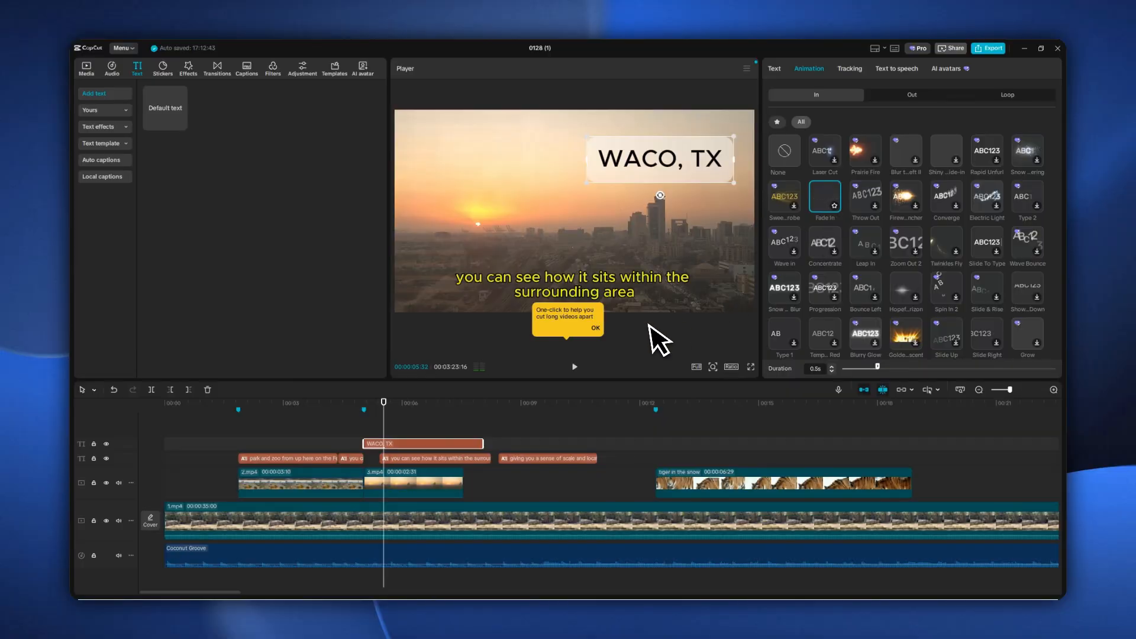
{"action": "left_click", "coordinate": [356, 406]}
{"action": "left_click", "coordinate": [575, 367]}
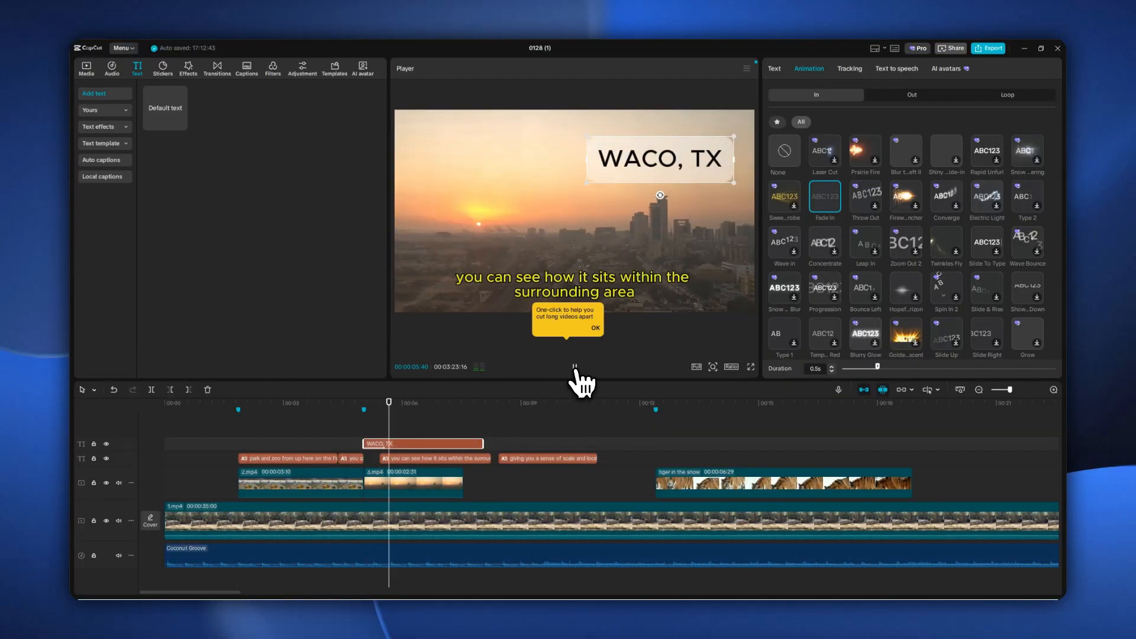
{"action": "left_click", "coordinate": [575, 368]}
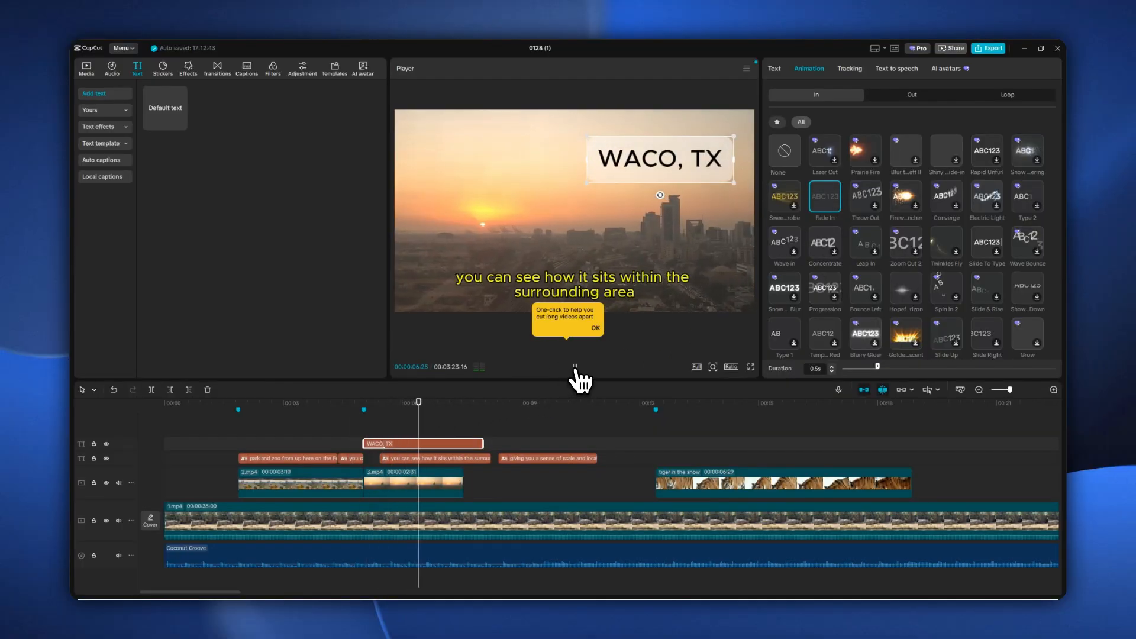
- Apply the Fade Out exit animation to the "WACO, TX" title and play through its end
{"action": "left_click", "coordinate": [930, 98]}
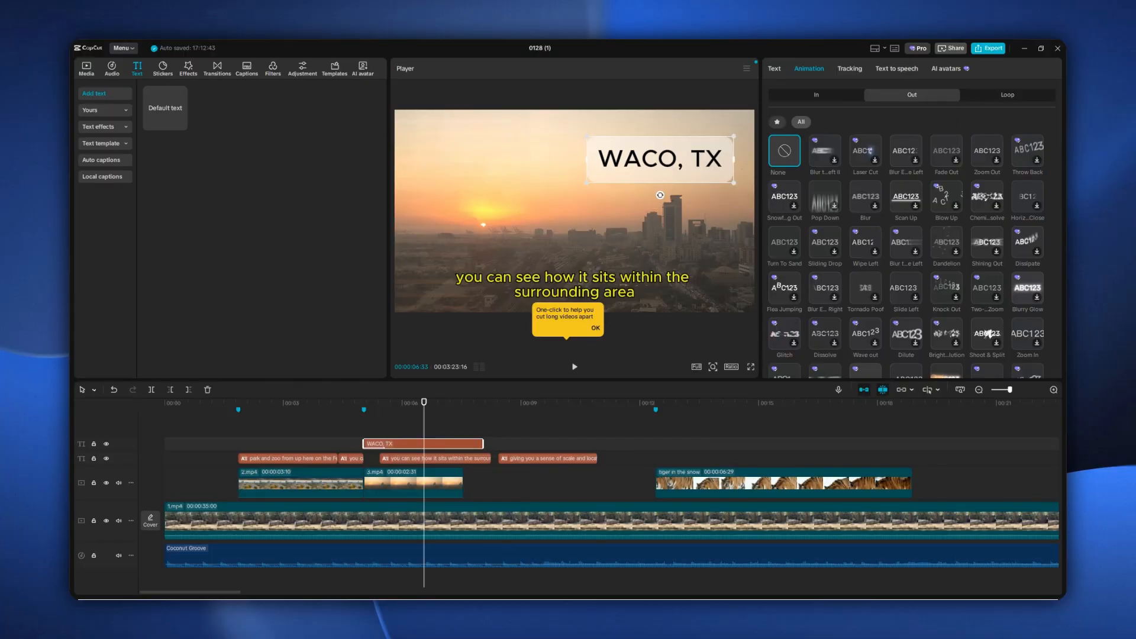
{"action": "left_click", "coordinate": [948, 152]}
{"action": "left_click", "coordinate": [421, 408]}
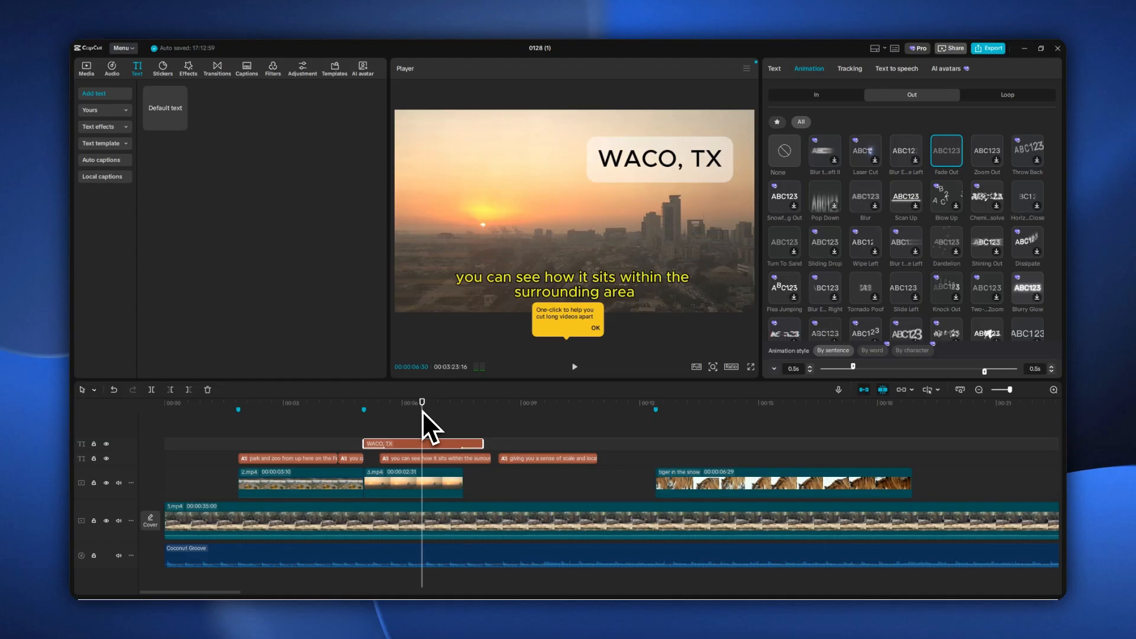
{"action": "key", "text": "space"}
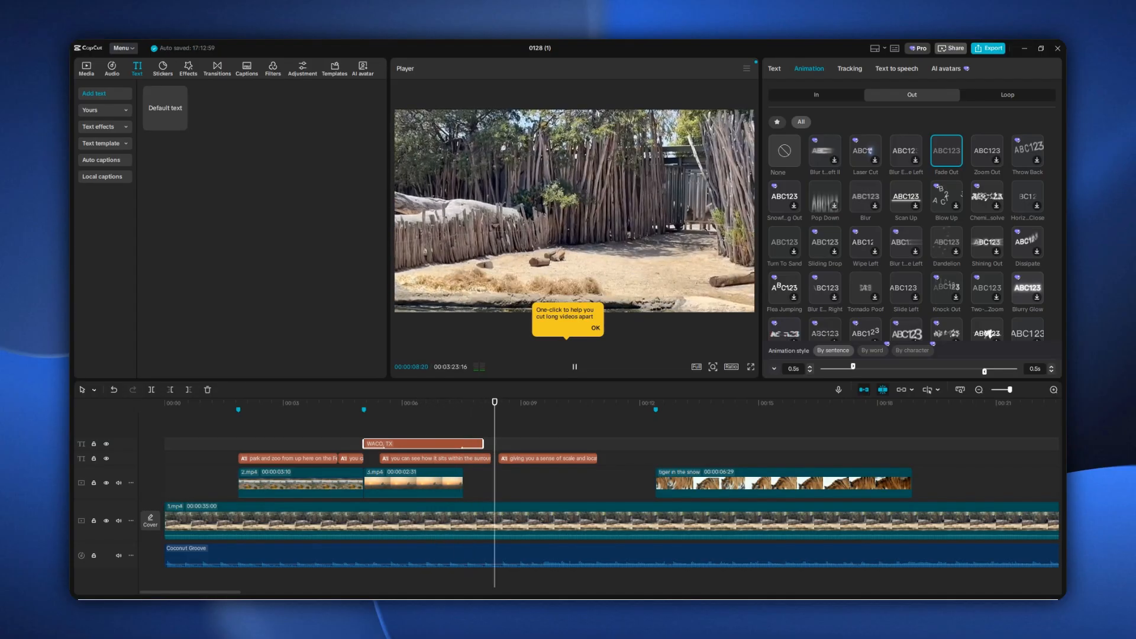
{"action": "key", "text": "space"}
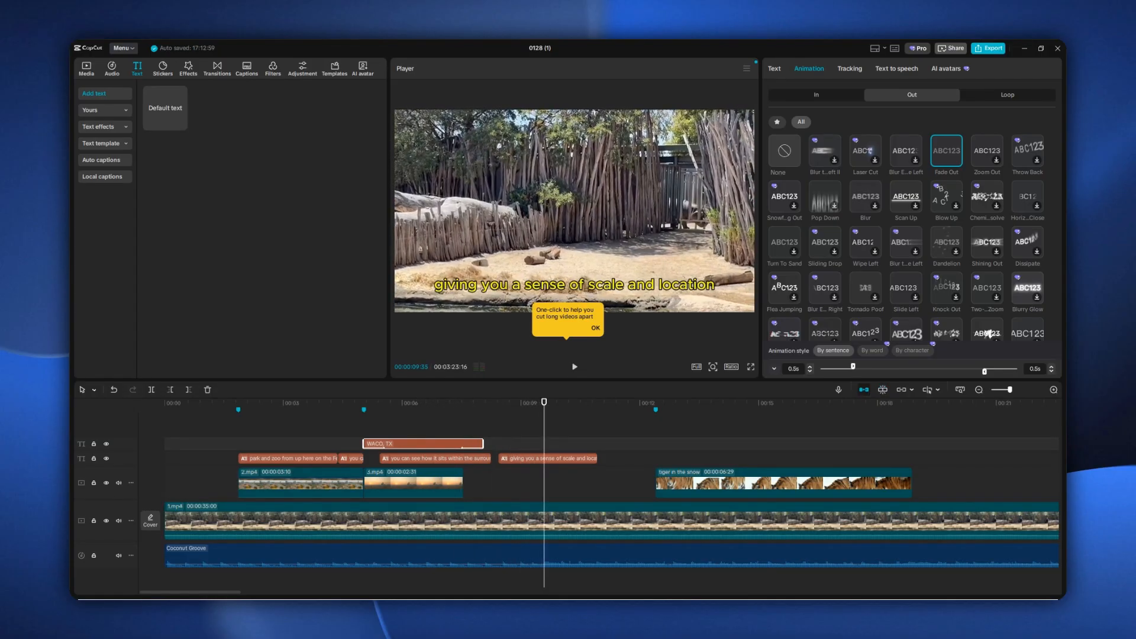
- Adjust the first main clip, 1.mp4, setting its contrast to 9 and exposure to -3
{"action": "left_click", "coordinate": [414, 417]}
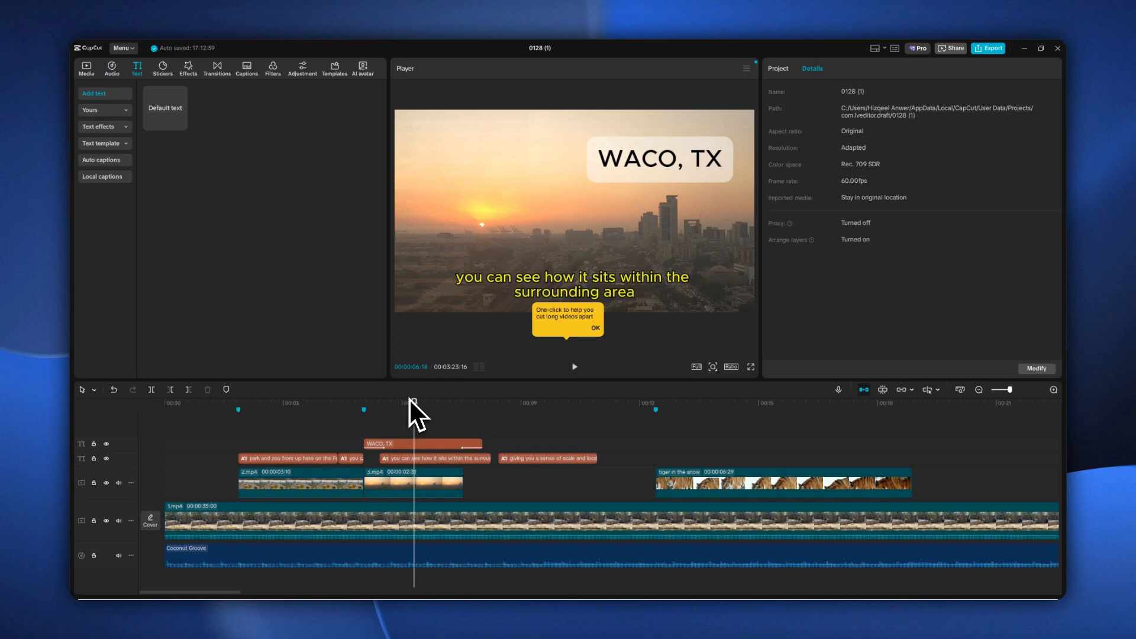
{"action": "key", "text": "Home"}
{"action": "left_click", "coordinate": [216, 523]}
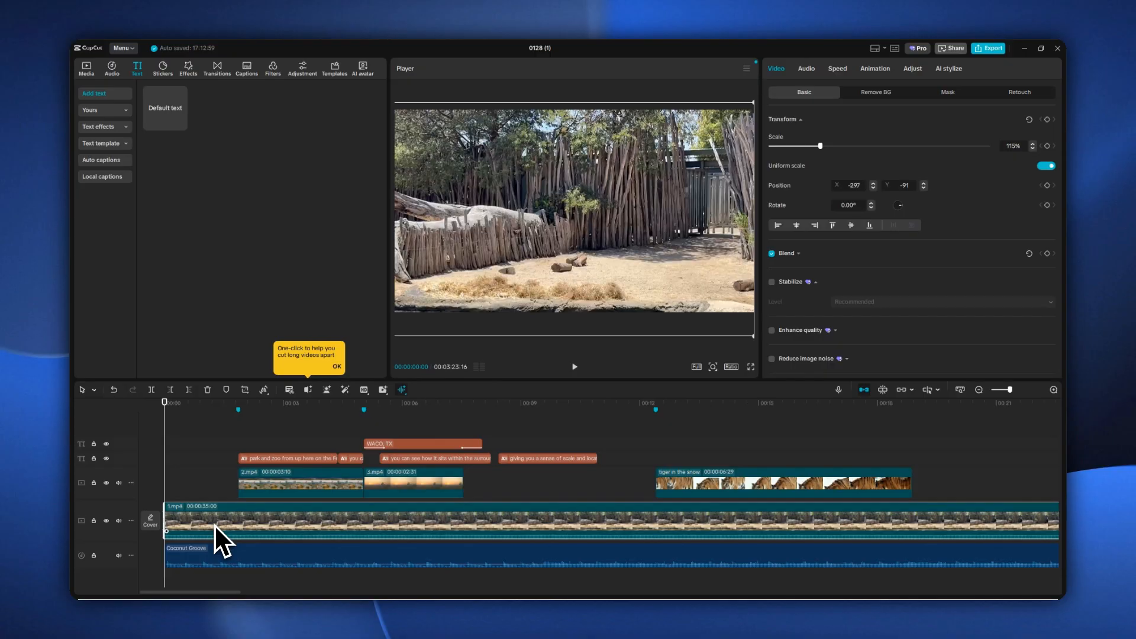
{"action": "left_click", "coordinate": [908, 73]}
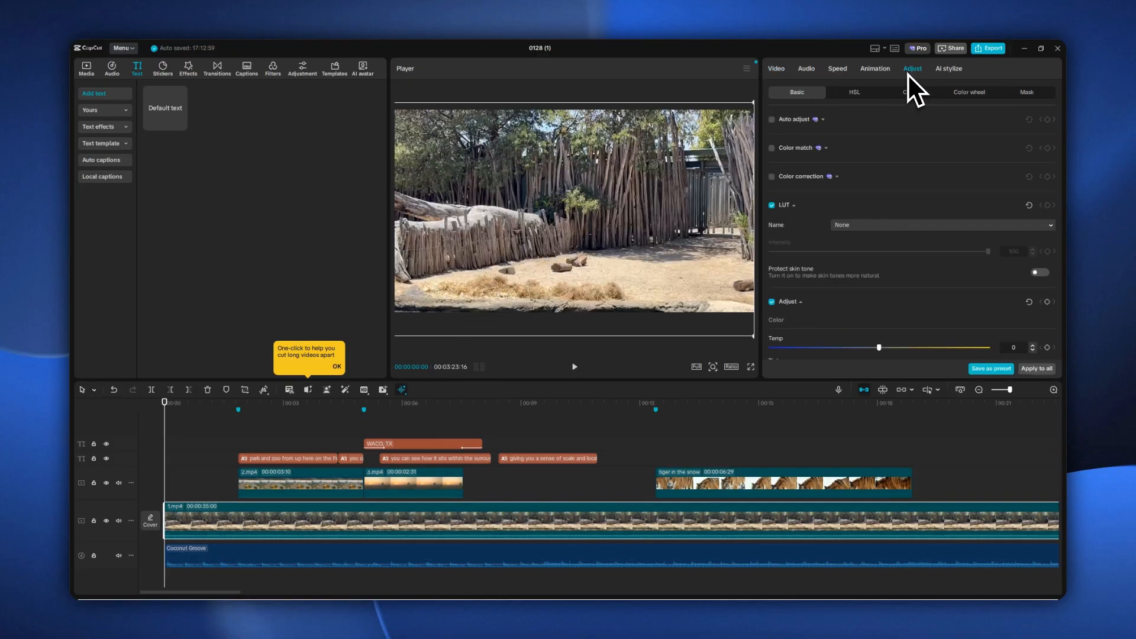
{"action": "scroll", "coordinate": [936, 188], "scroll_direction": "down", "scroll_amount": 5}
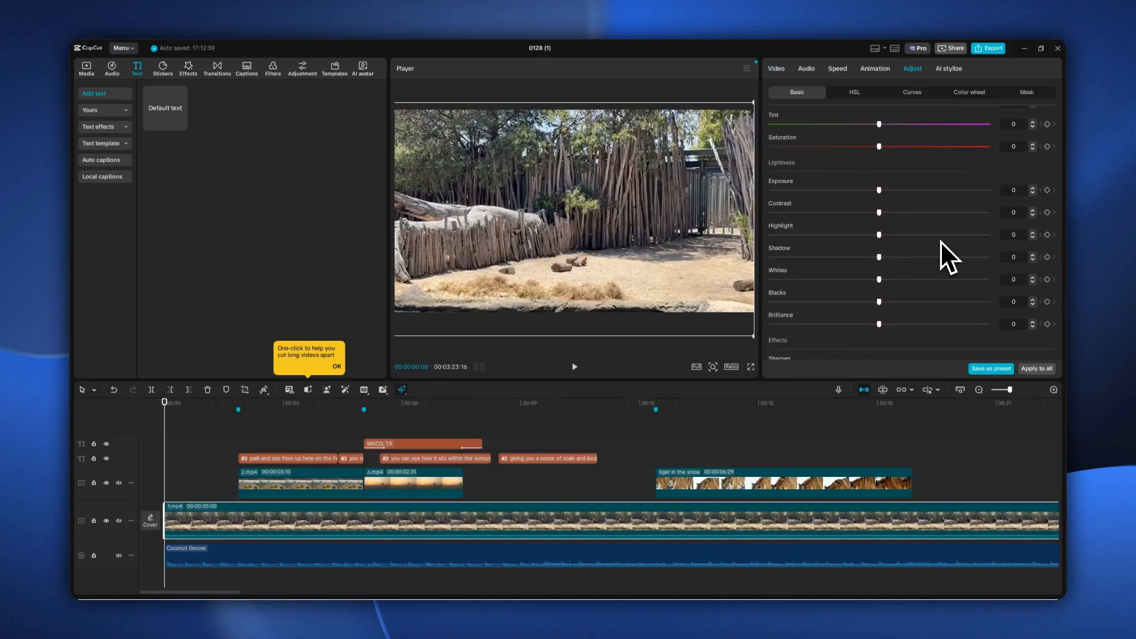
{"action": "scroll", "coordinate": [914, 190], "scroll_direction": "up", "scroll_amount": 2}
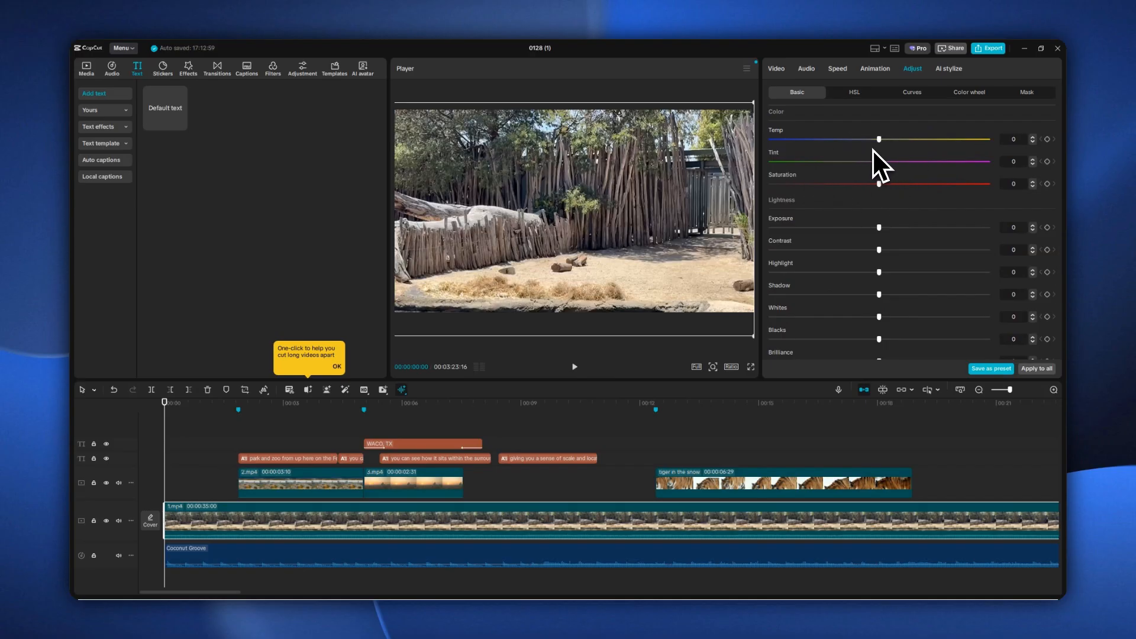
{"action": "left_click", "coordinate": [880, 185]}
{"action": "scroll", "coordinate": [874, 276], "scroll_direction": "down", "scroll_amount": 2}
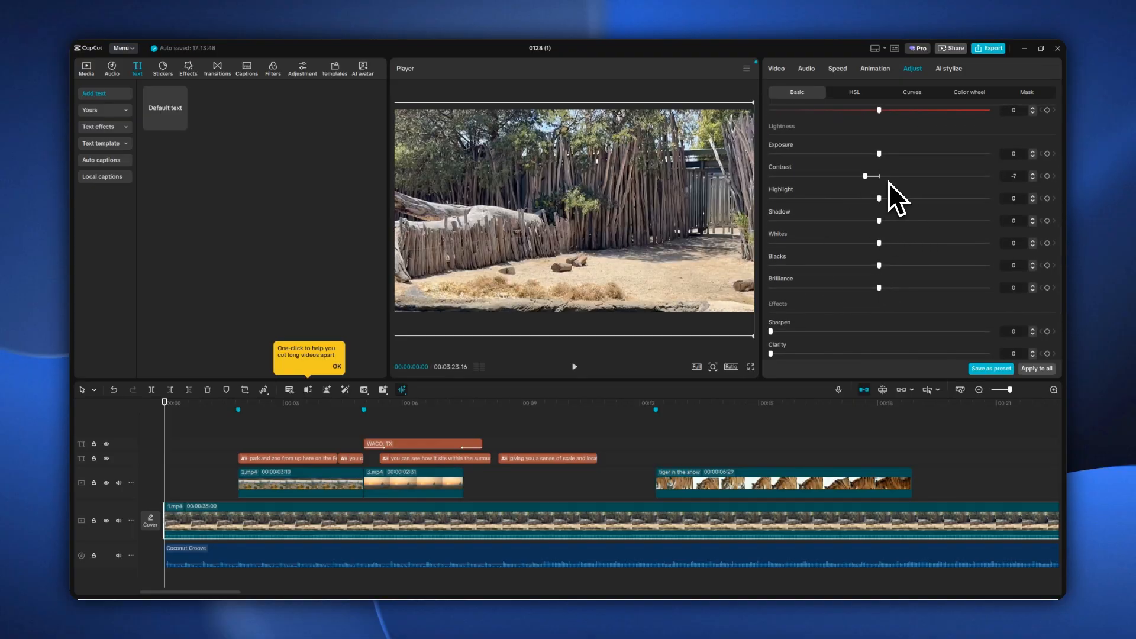
{"action": "left_click_drag", "start_coordinate": [889, 182], "coordinate": [902, 184]}
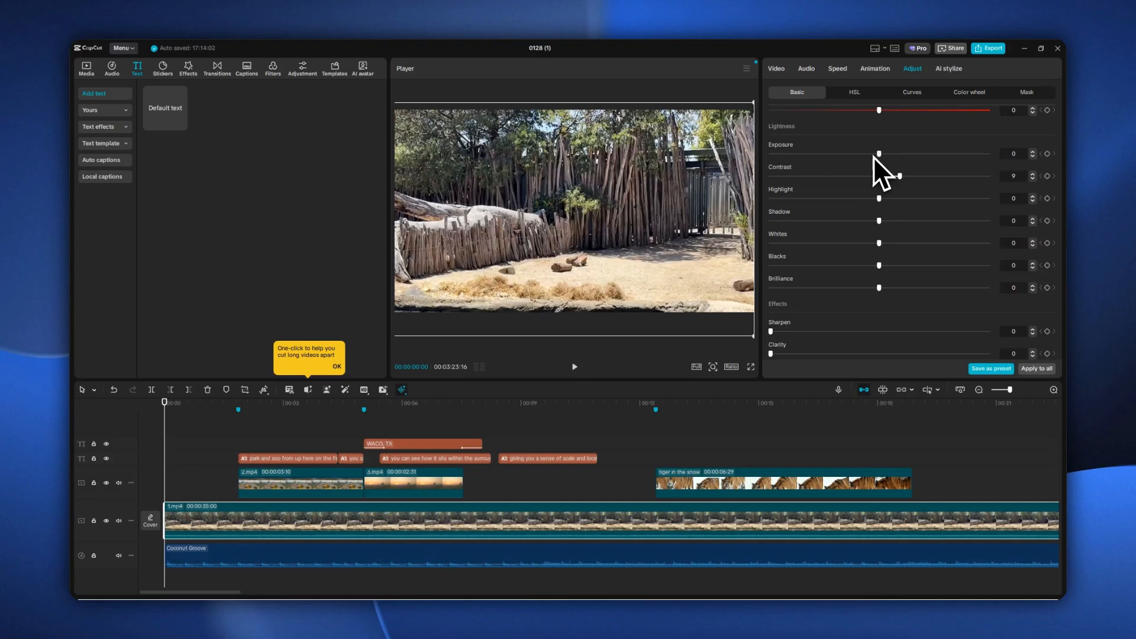
{"action": "left_click_drag", "start_coordinate": [873, 156], "coordinate": [867, 156]}
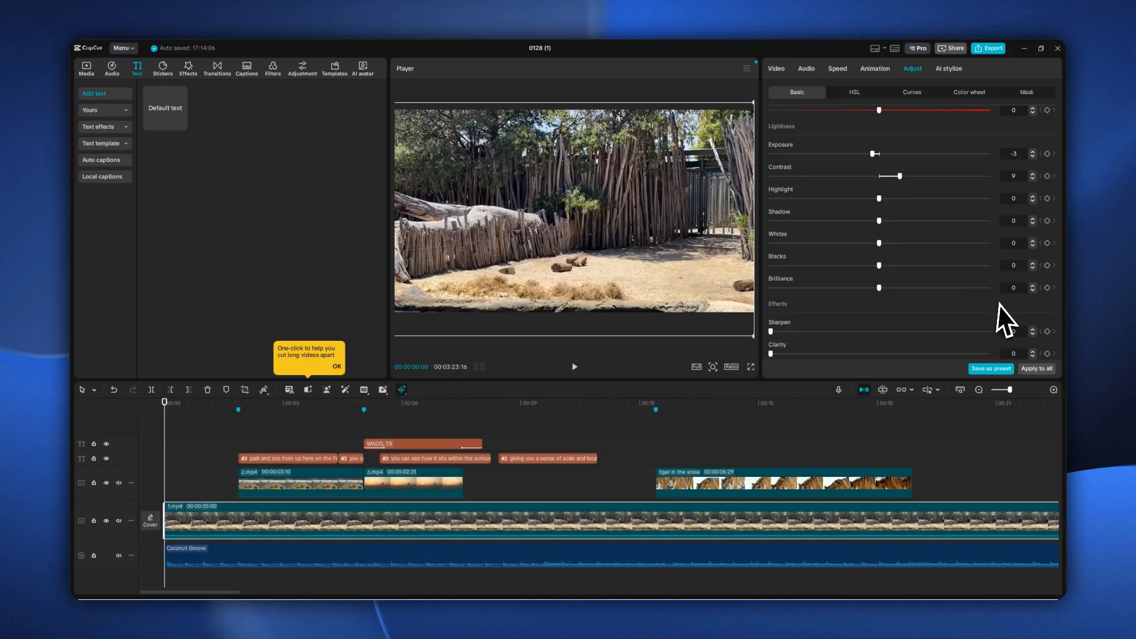
- Try to apply the first clip's colour adjustments to all clips and look over more of the timeline
{"action": "left_click", "coordinate": [1035, 369]}
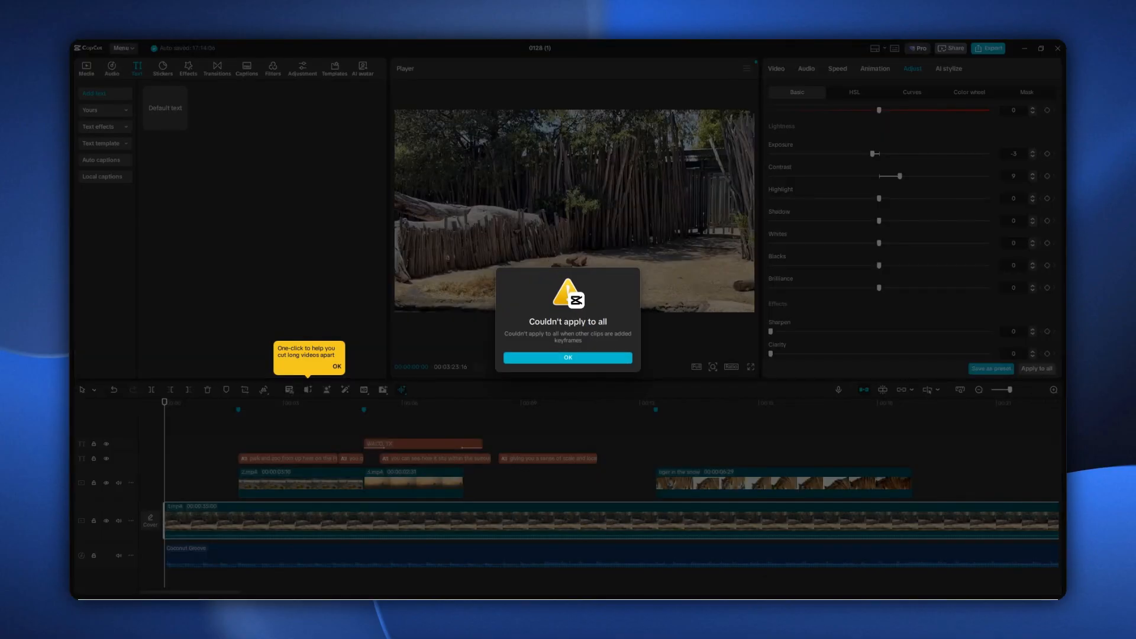
{"action": "left_click", "coordinate": [586, 358]}
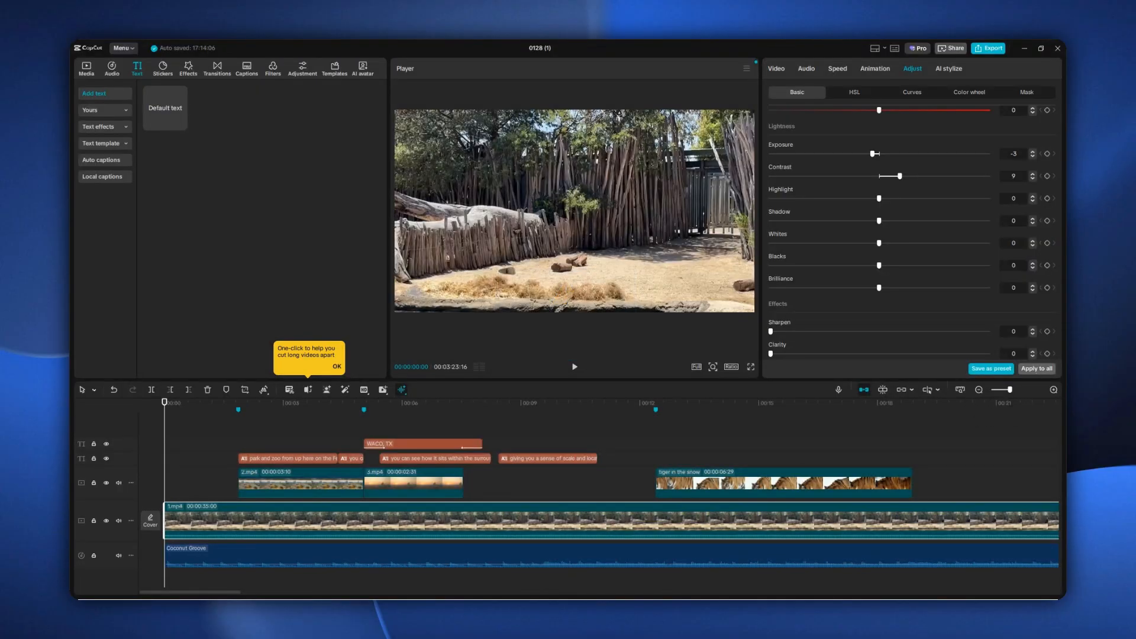
{"action": "scroll", "coordinate": [808, 452], "scroll_direction": "down", "scroll_amount": 2}
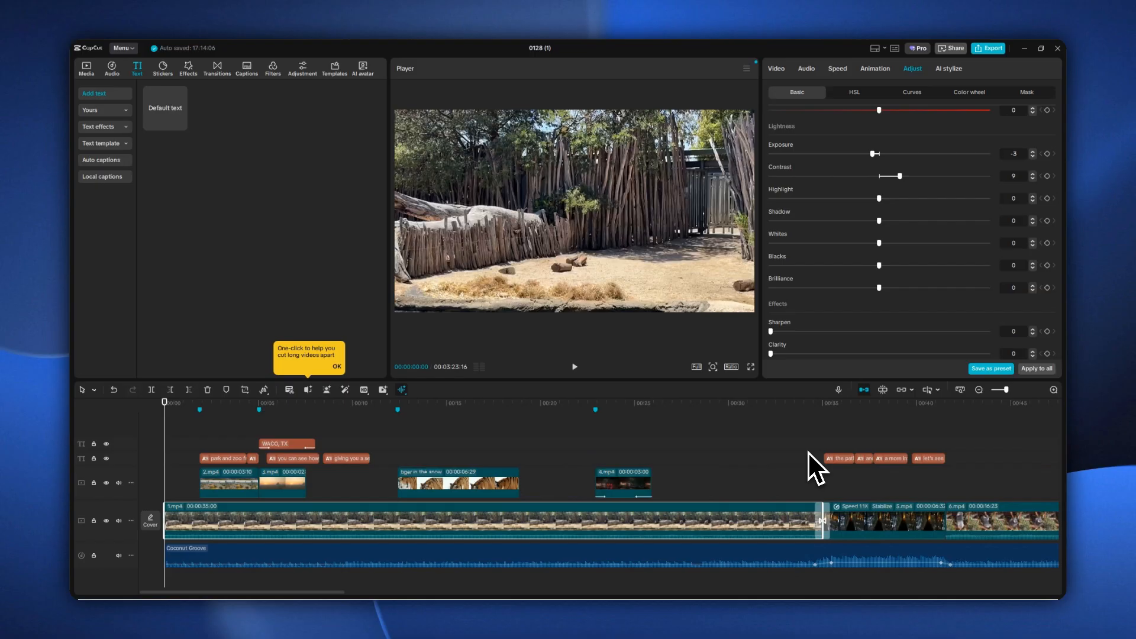
{"action": "scroll", "coordinate": [808, 452], "scroll_direction": "down", "scroll_amount": 2}
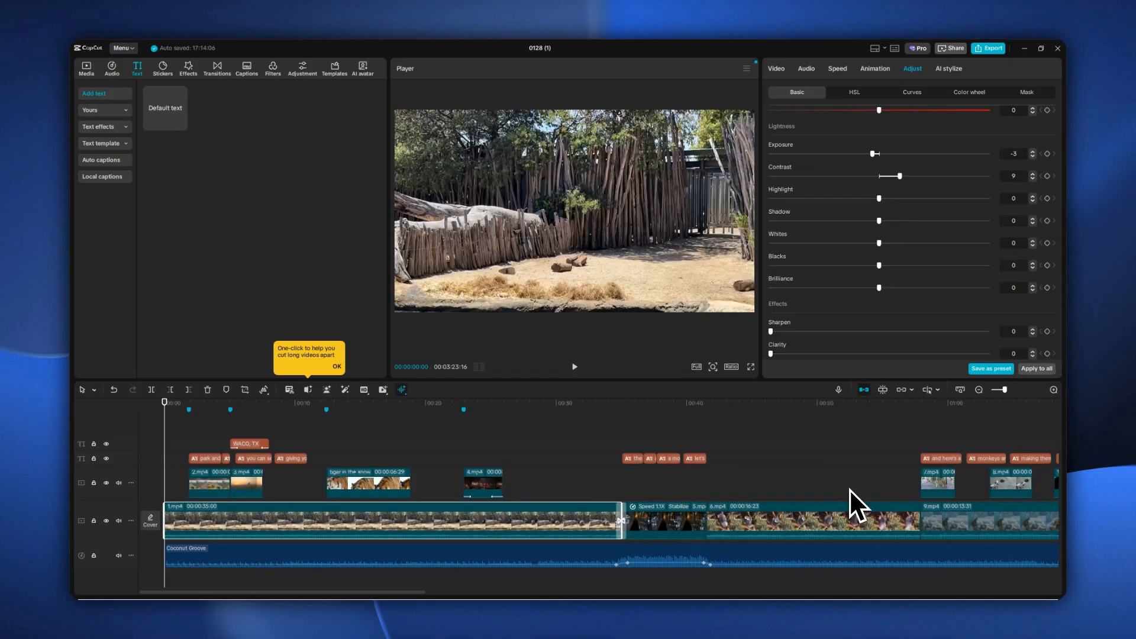
- Search the filters for "bad bunny", try the Badbunny filter on the first main clip, and undo it
{"action": "left_click", "coordinate": [273, 70]}
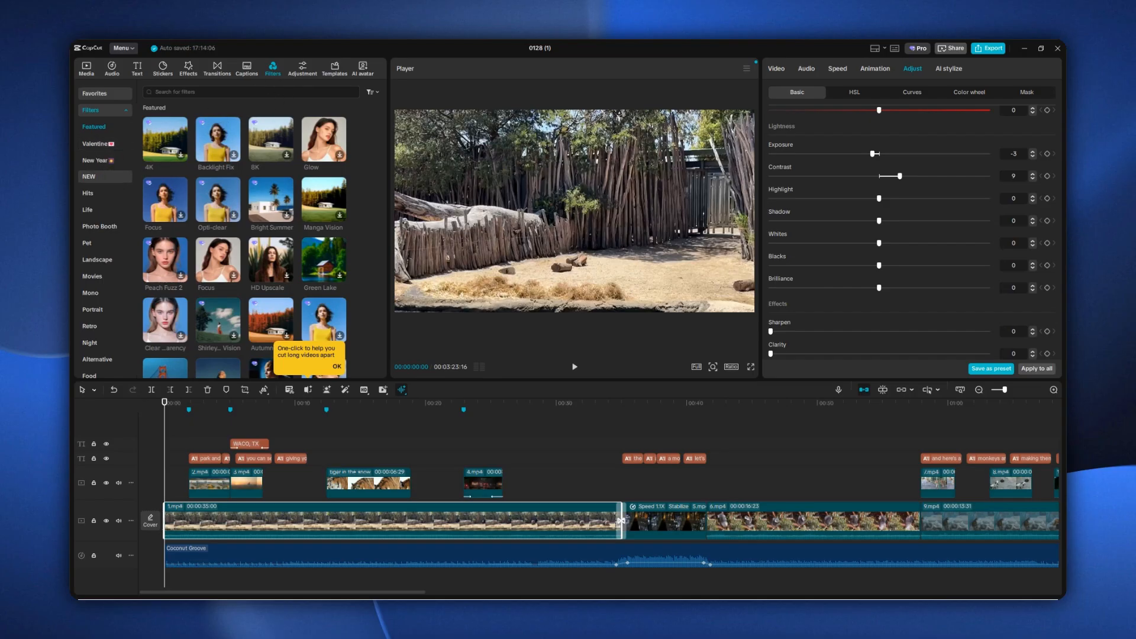
{"action": "left_click", "coordinate": [213, 92]}
{"action": "type", "text": "bad bunny"}
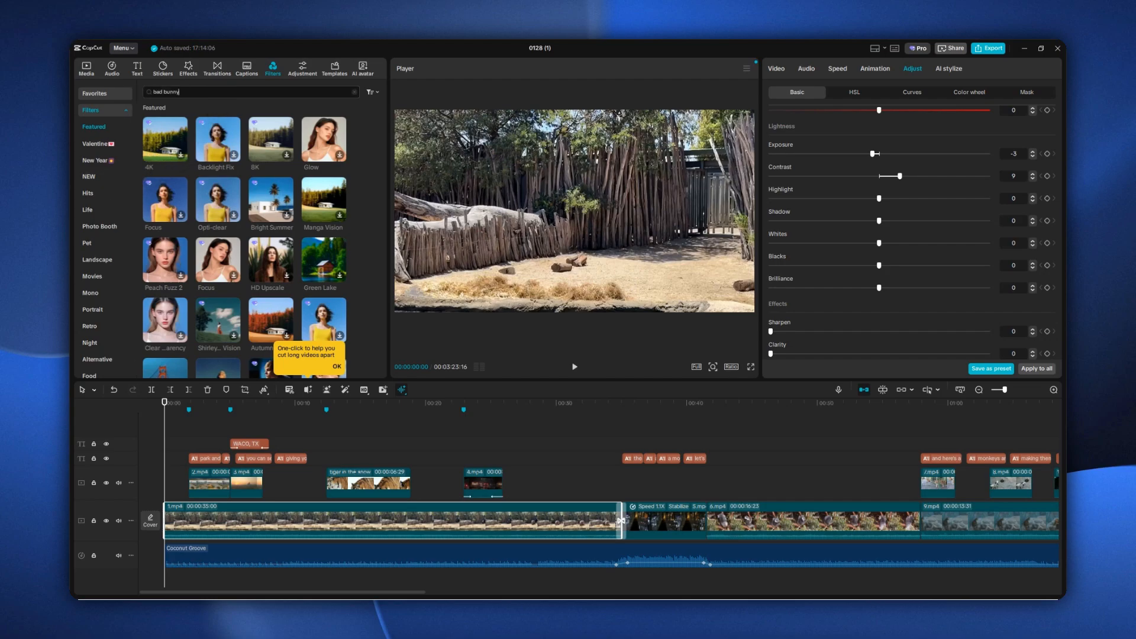
{"action": "key", "text": "Return"}
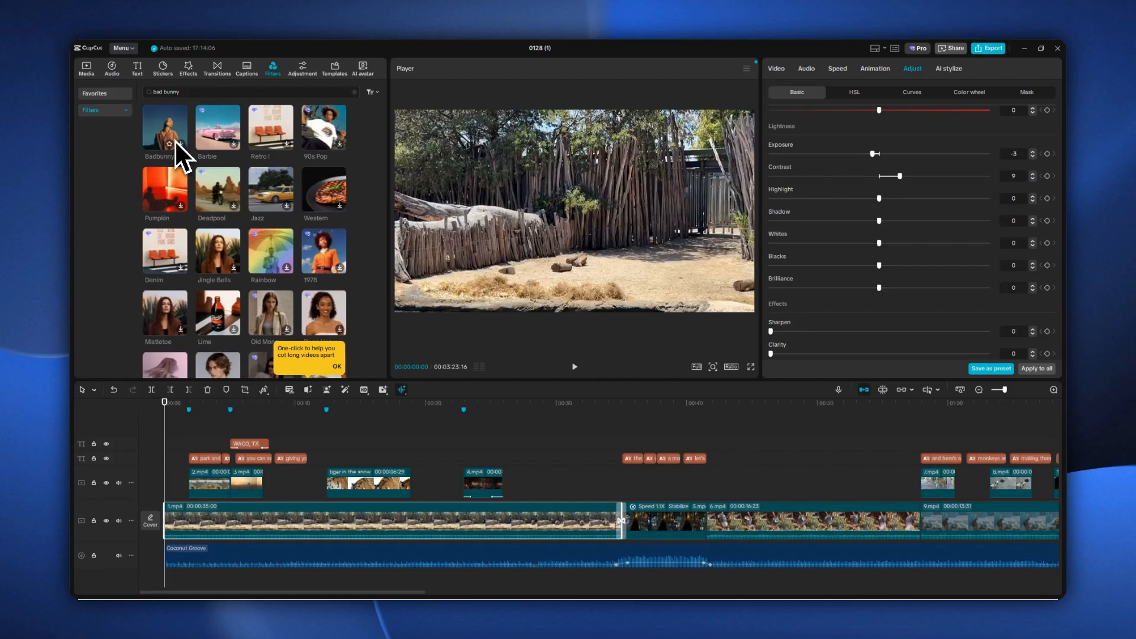
{"action": "left_click_drag", "start_coordinate": [175, 139], "coordinate": [199, 522]}
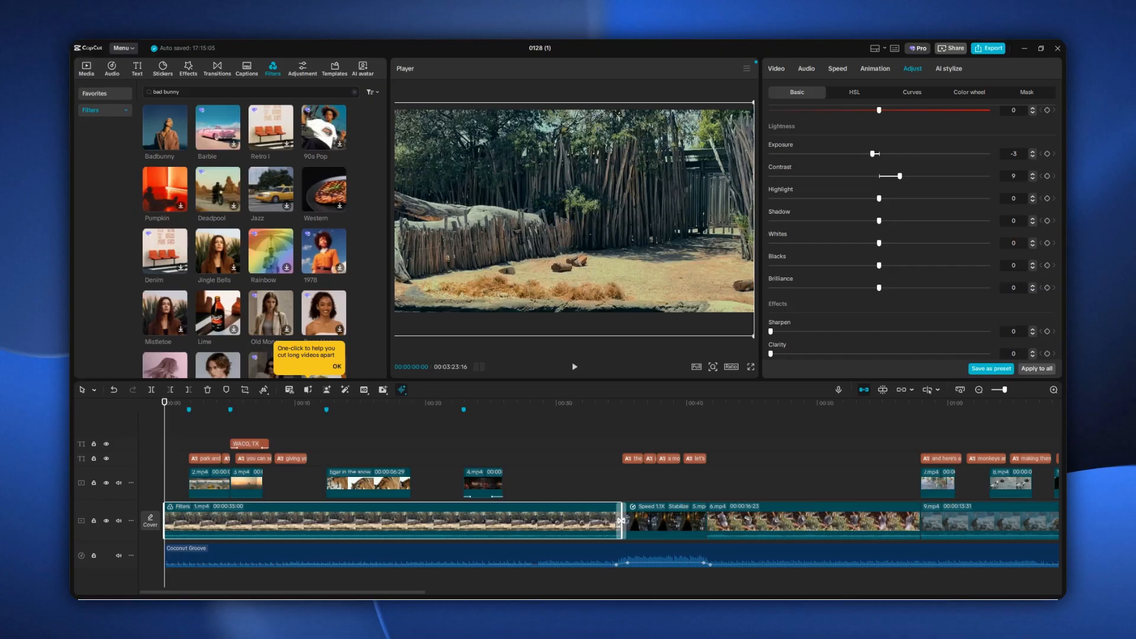
{"action": "key", "text": "ctrl+z"}
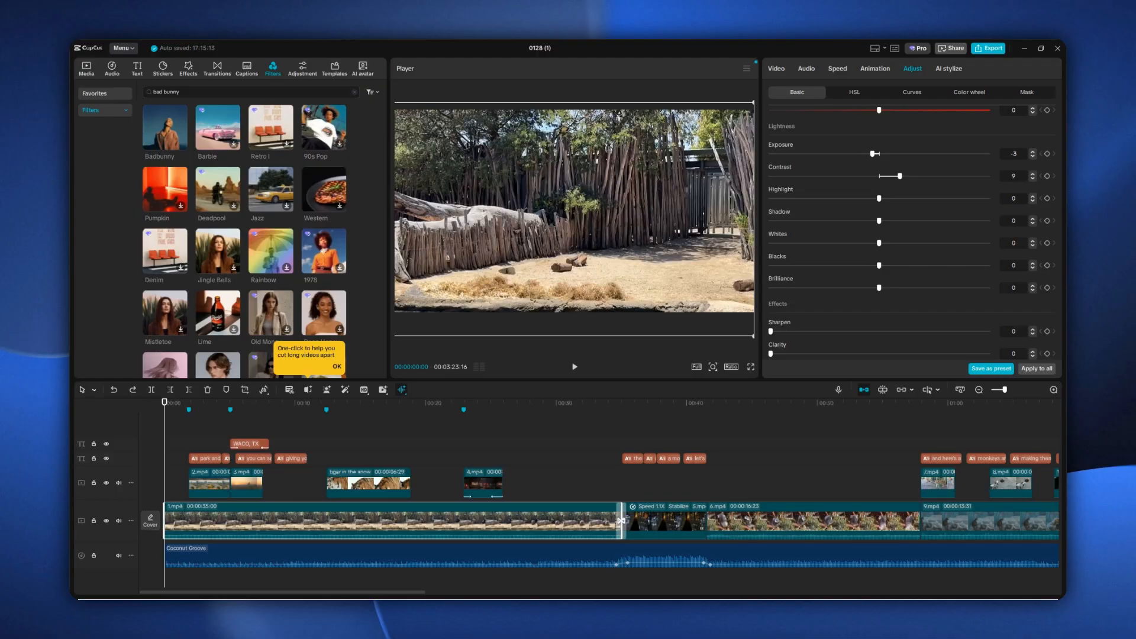
- Search the stickers for "sleep" and place the sleeping-face emoji with blue Zs on the timeline above the final overlay clip, 10.mp4
{"action": "left_click", "coordinate": [168, 72]}
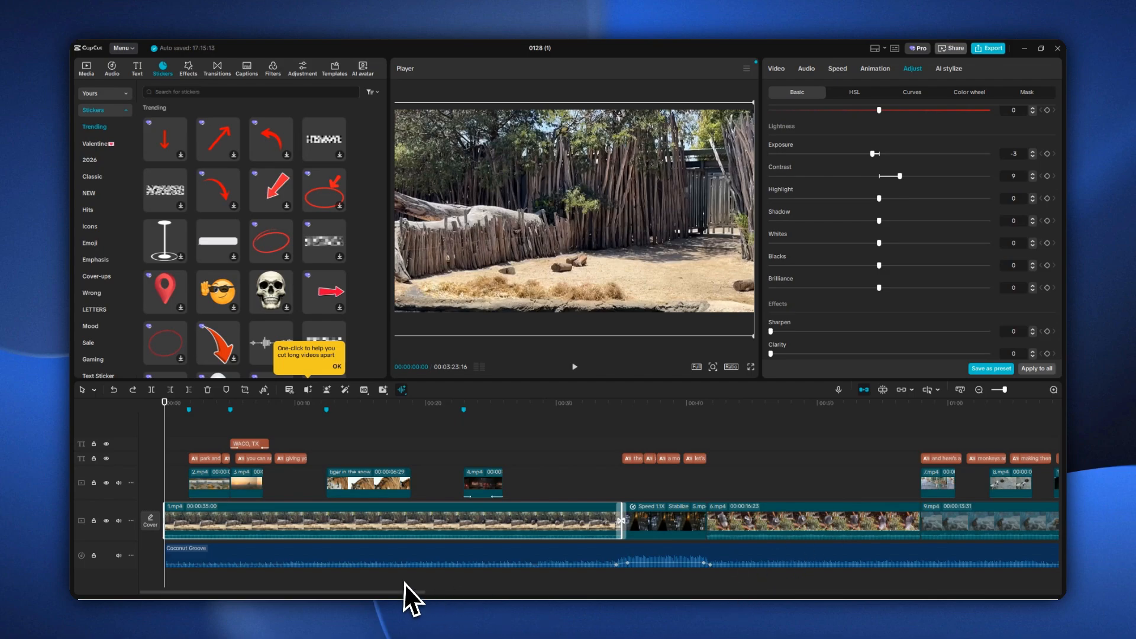
{"action": "left_click_drag", "start_coordinate": [429, 592], "coordinate": [563, 586]}
{"action": "left_click", "coordinate": [454, 429]}
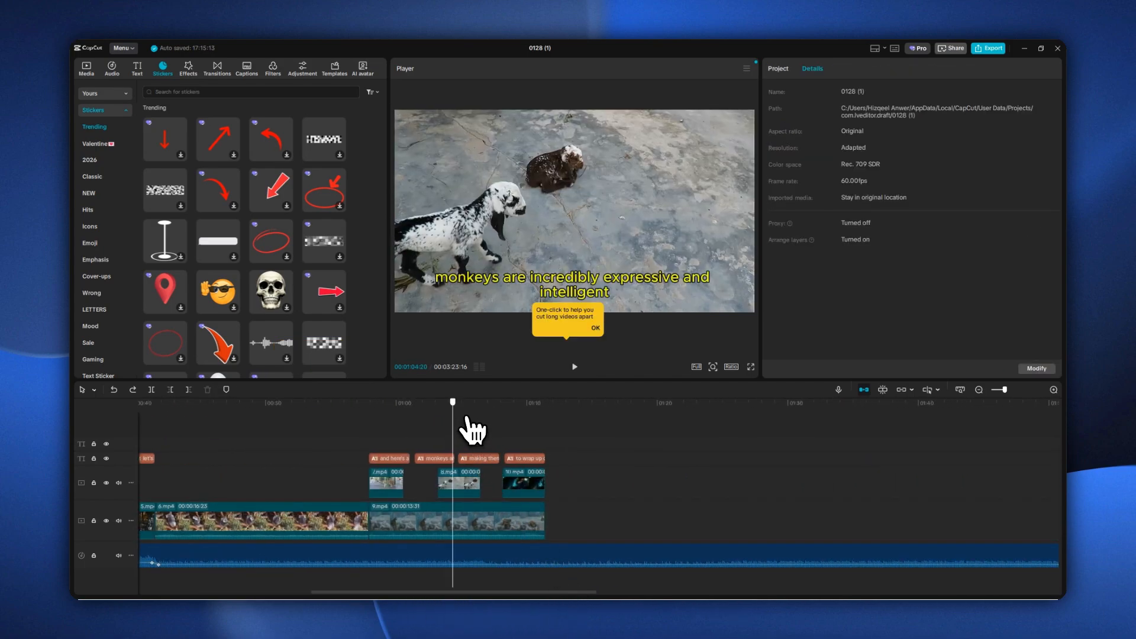
{"action": "left_click_drag", "start_coordinate": [466, 419], "coordinate": [415, 427]}
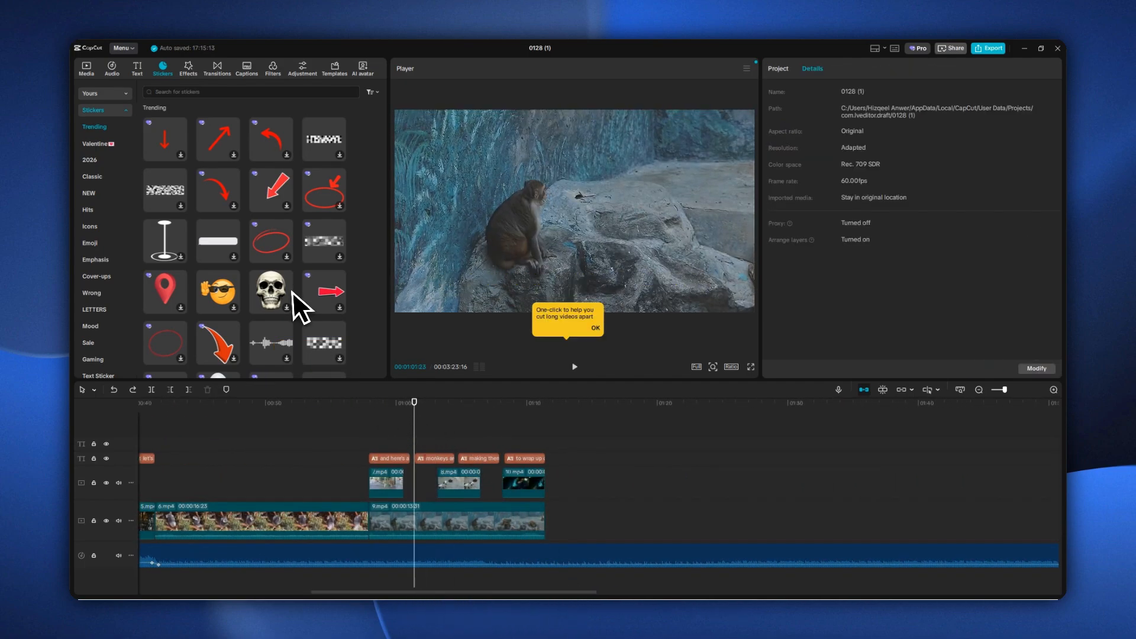
{"action": "left_click", "coordinate": [218, 92]}
{"action": "type", "text": "sleep"}
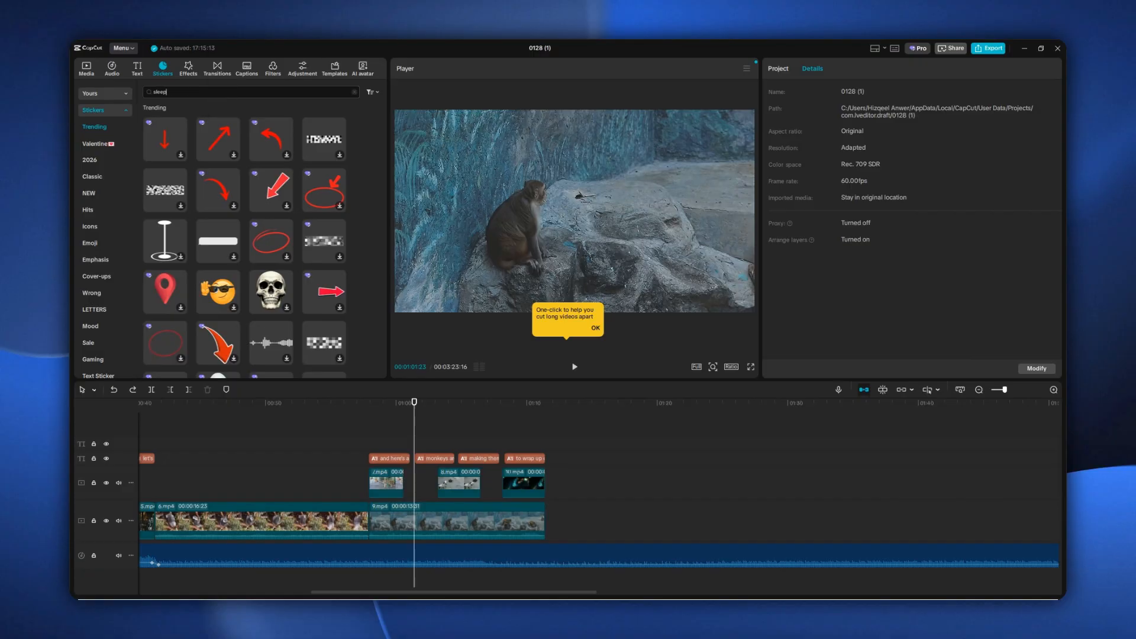
{"action": "key", "text": "Return"}
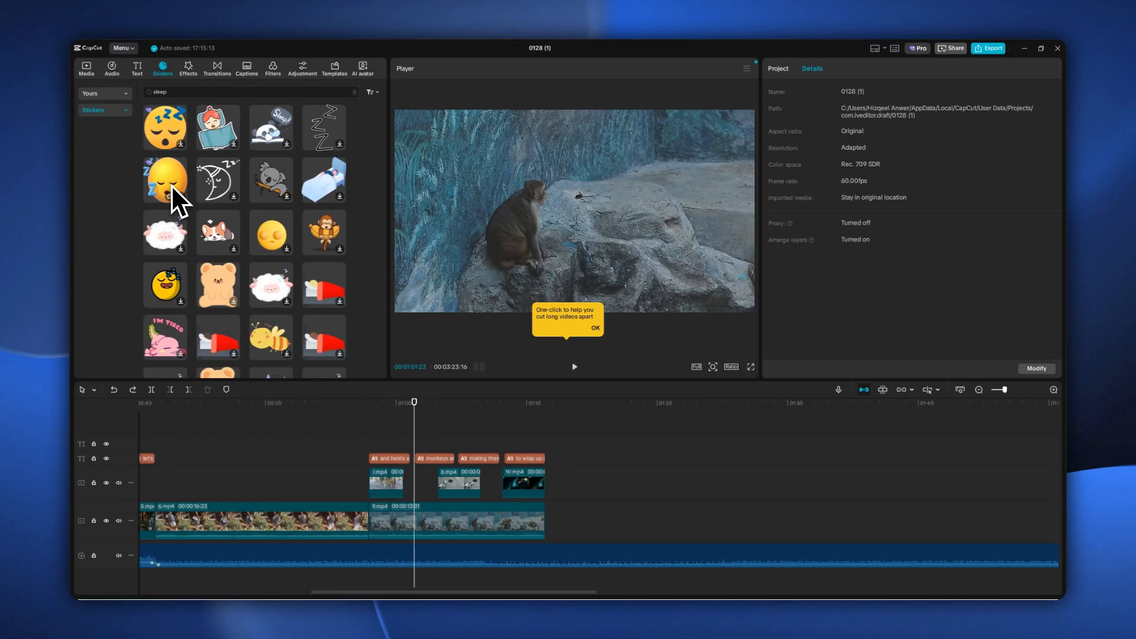
{"action": "left_click_drag", "start_coordinate": [171, 185], "coordinate": [519, 450]}
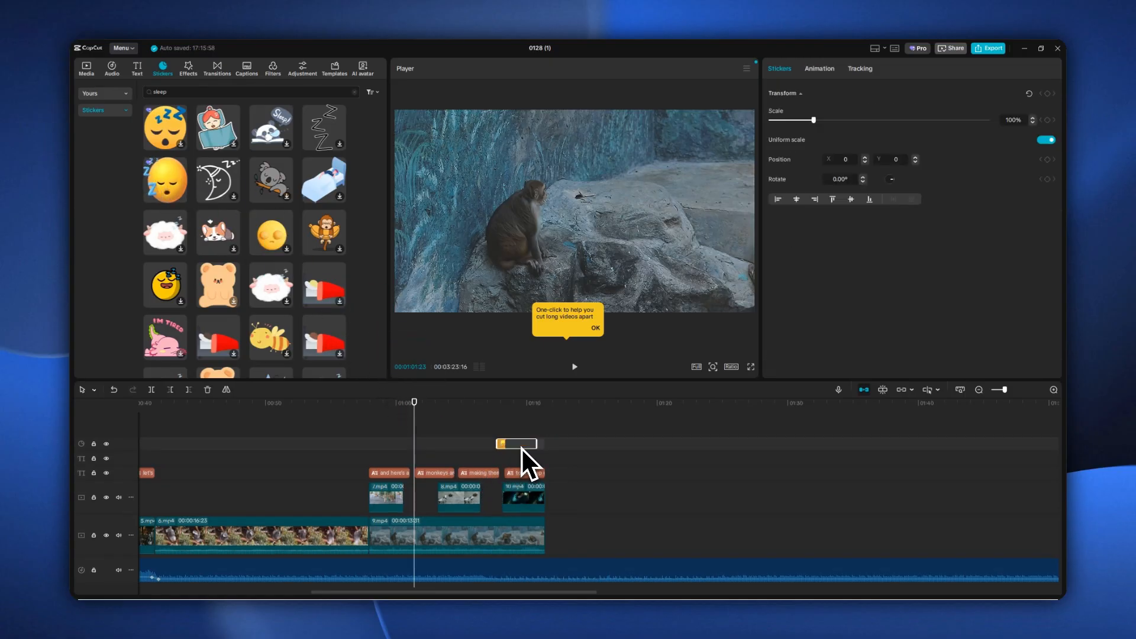
- Scale the sleeping-face sticker to 55%, rotate it 8.99°, and place it in the frame's upper-right corner at X 1427, Y 620
{"action": "left_click", "coordinate": [516, 409]}
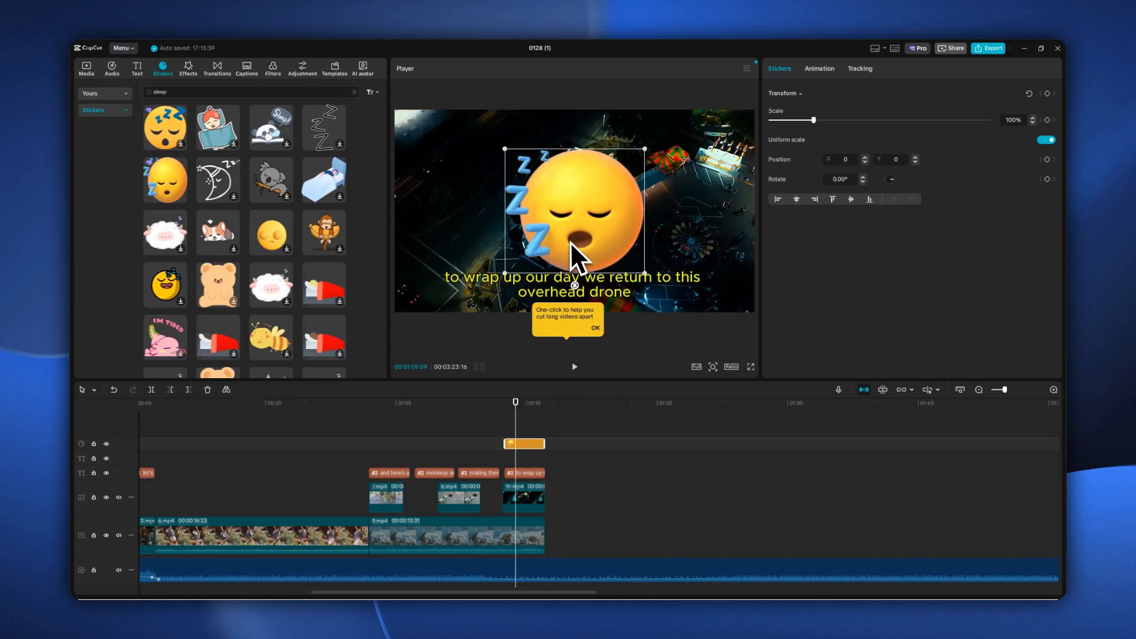
{"action": "left_click_drag", "start_coordinate": [644, 274], "coordinate": [567, 259]}
{"action": "left_click_drag", "start_coordinate": [572, 219], "coordinate": [706, 161]}
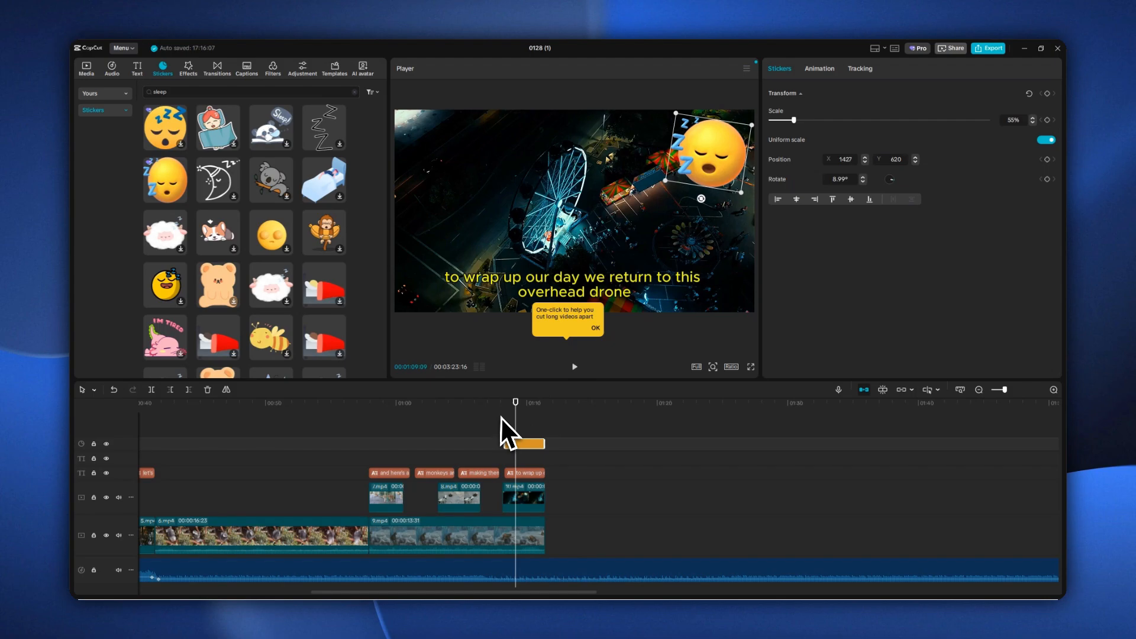
- Give the sleeping-face sticker the Fade In entrance and Fade Out exit animations and play its section
{"action": "left_click", "coordinate": [817, 68]}
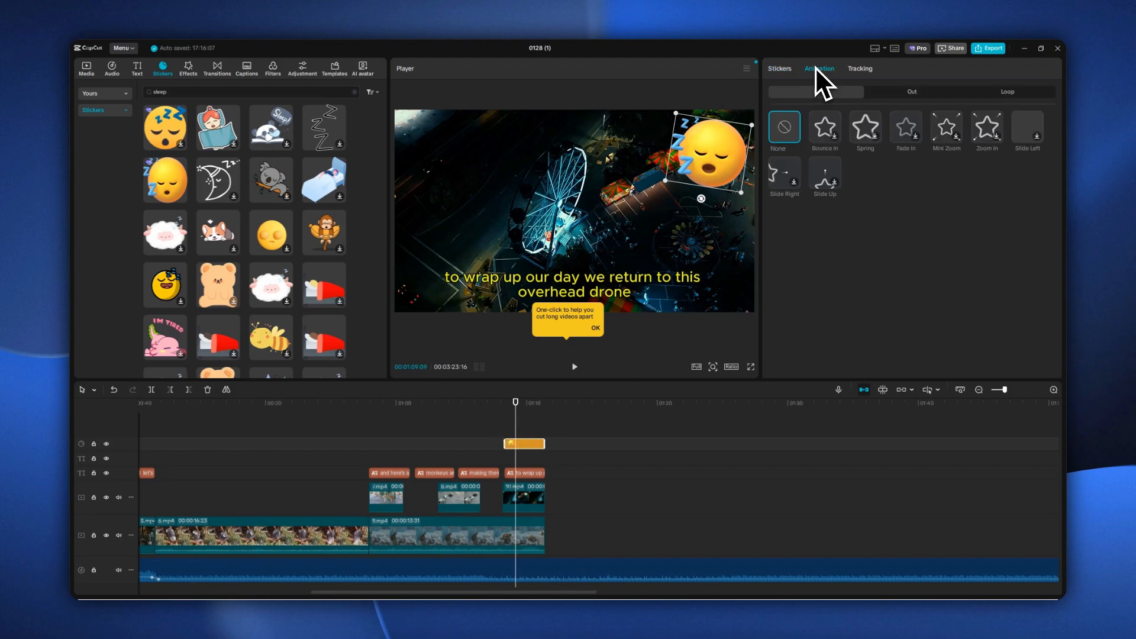
{"action": "left_click", "coordinate": [904, 124]}
{"action": "left_click", "coordinate": [905, 94]}
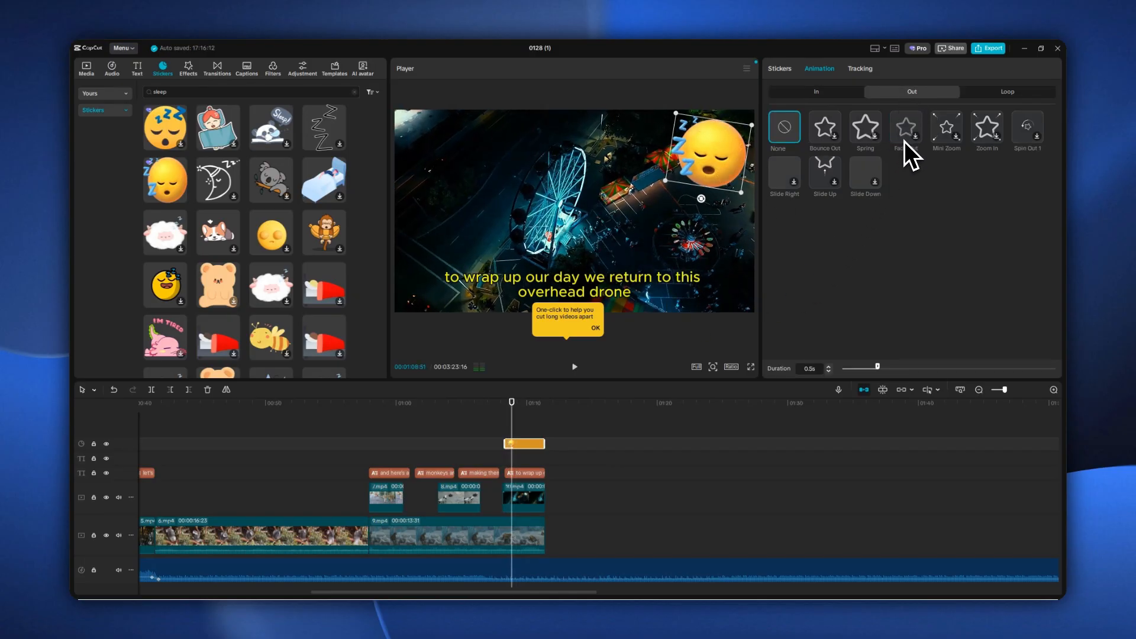
{"action": "left_click", "coordinate": [905, 137]}
{"action": "left_click_drag", "start_coordinate": [502, 411], "coordinate": [492, 410]}
{"action": "left_click", "coordinate": [573, 368]}
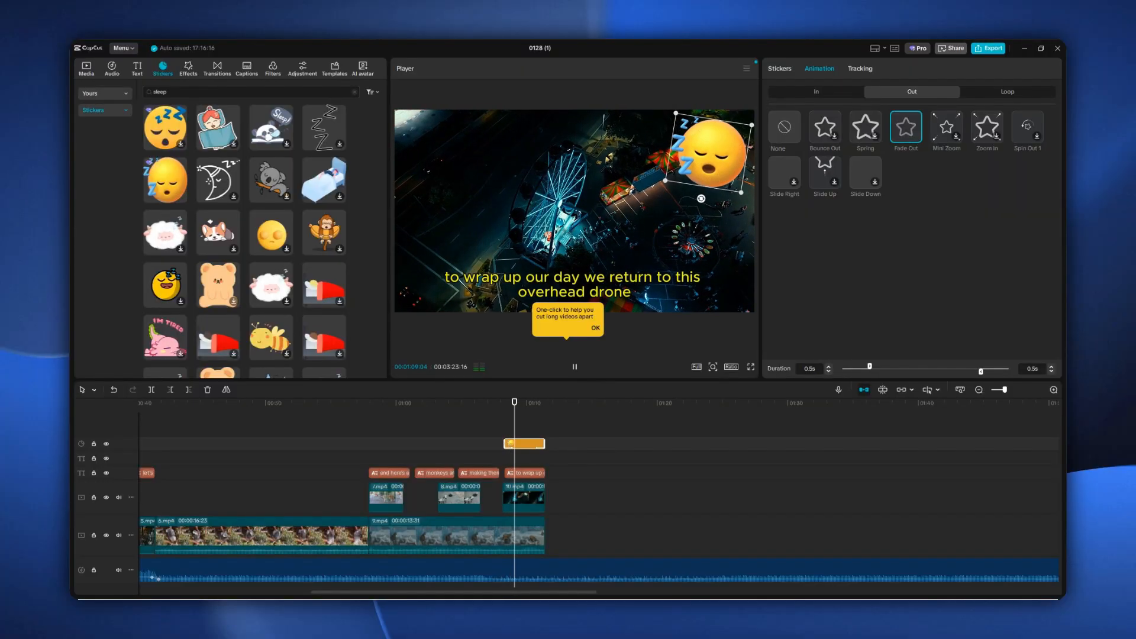
{"action": "left_click", "coordinate": [574, 367]}
{"action": "left_click", "coordinate": [485, 429]}
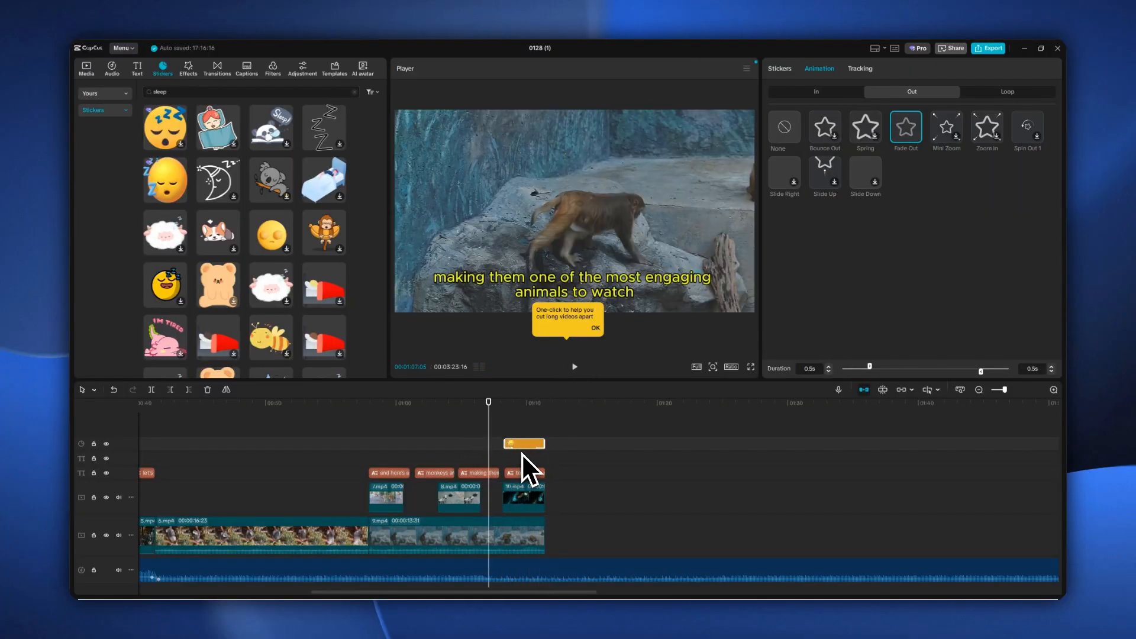
- Look through the sticker categories and the saved favourites
{"action": "left_click", "coordinate": [126, 113]}
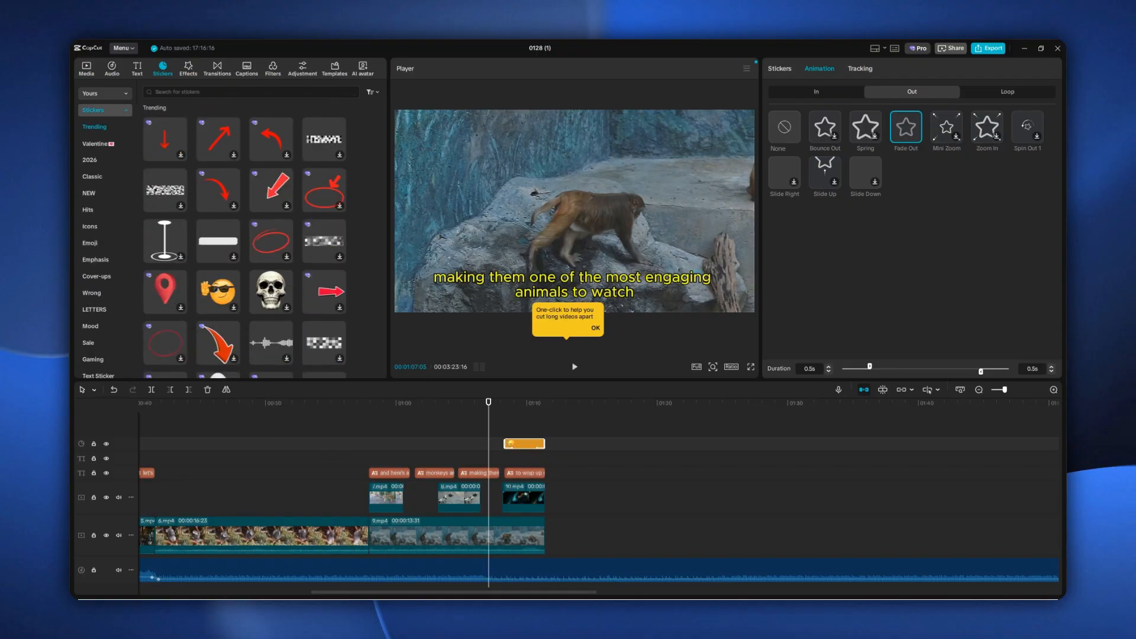
{"action": "scroll", "coordinate": [126, 174], "scroll_direction": "down", "scroll_amount": 10}
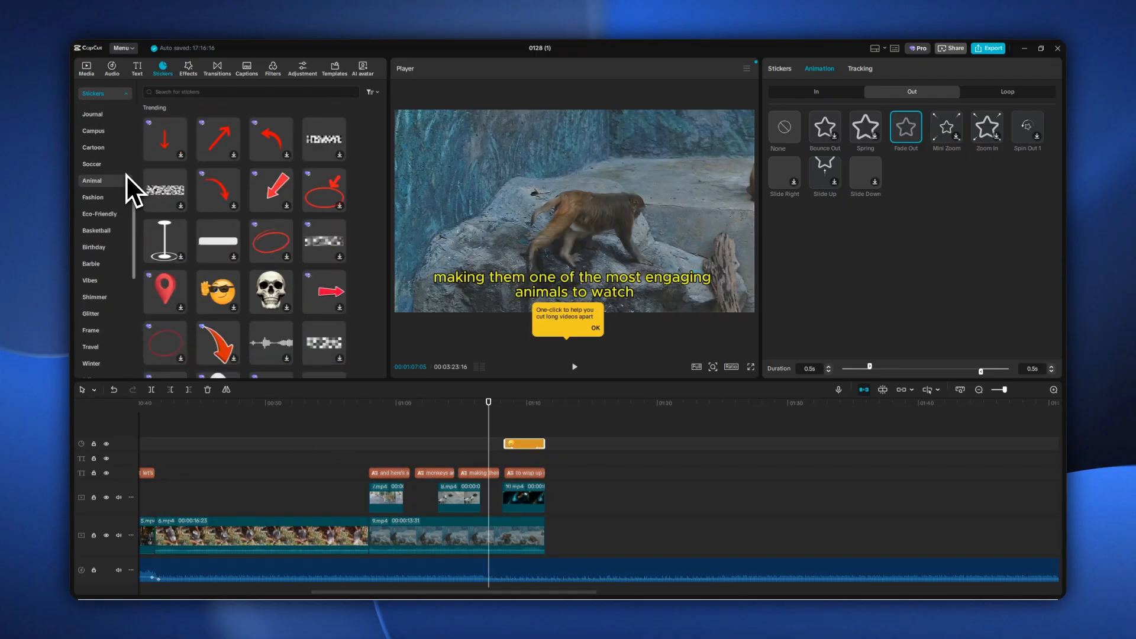
{"action": "scroll", "coordinate": [107, 180], "scroll_direction": "up", "scroll_amount": 10}
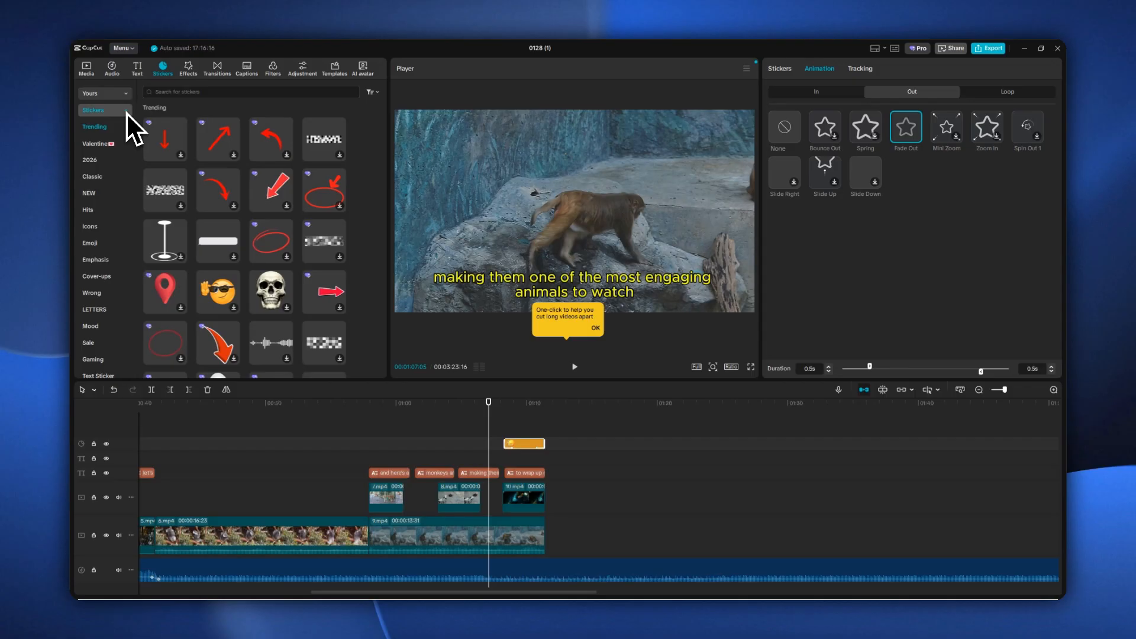
{"action": "left_click", "coordinate": [126, 97]}
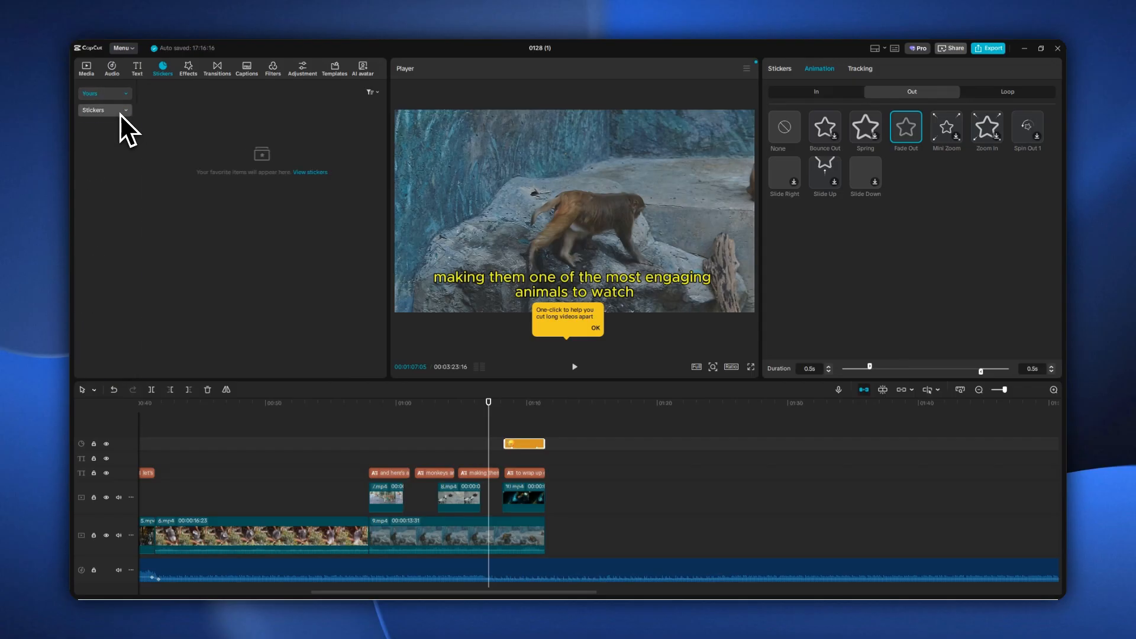
{"action": "left_click", "coordinate": [120, 112]}
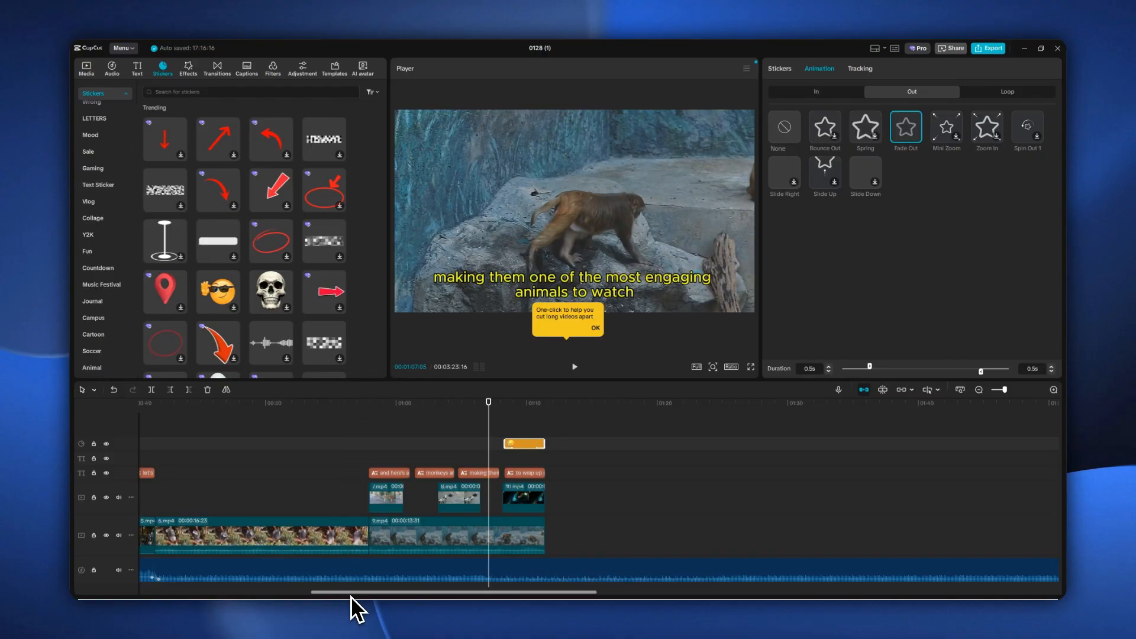
- Select the koala clip, 6.mp4, on the main track and examine its basic video options from transform down to motion blur and canvas
{"action": "left_click_drag", "start_coordinate": [350, 592], "coordinate": [249, 592]}
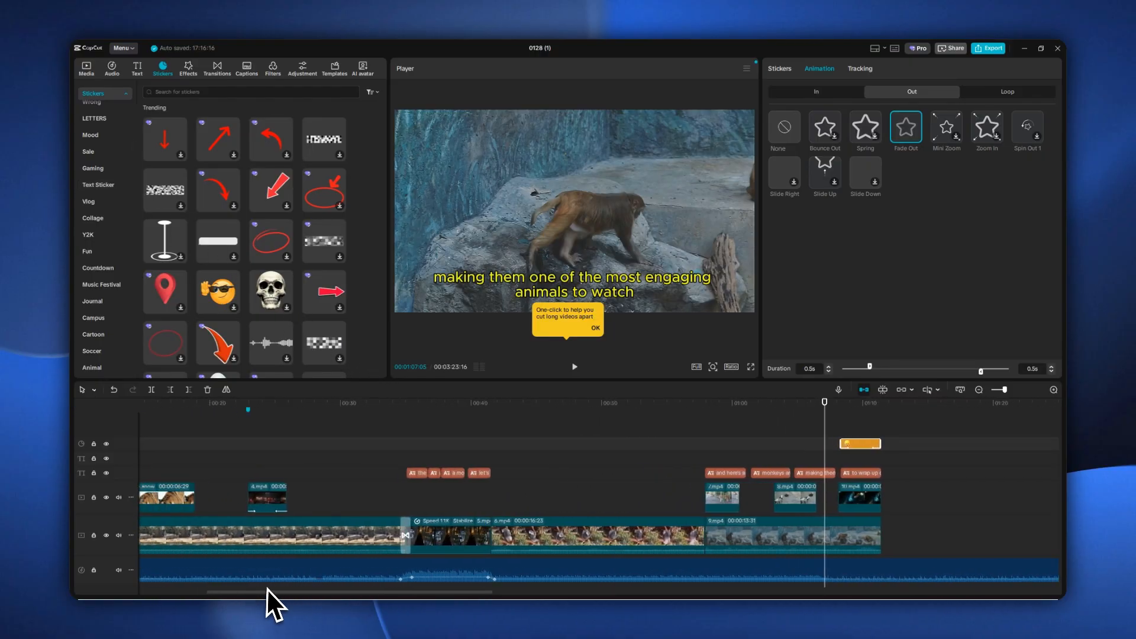
{"action": "left_click", "coordinate": [517, 430]}
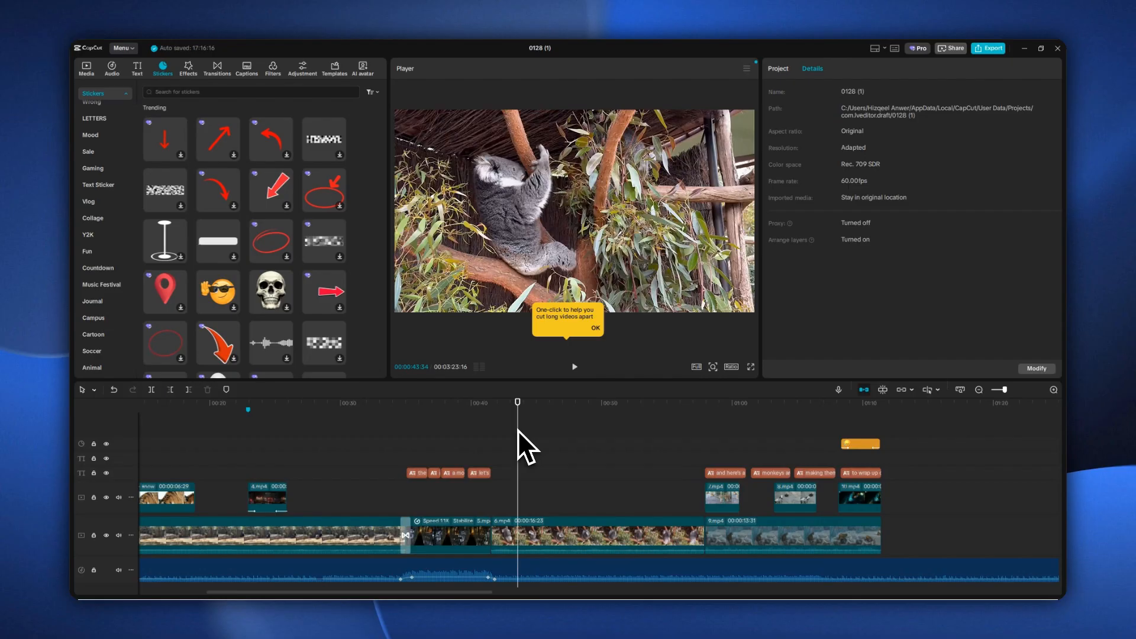
{"action": "left_click", "coordinate": [537, 535]}
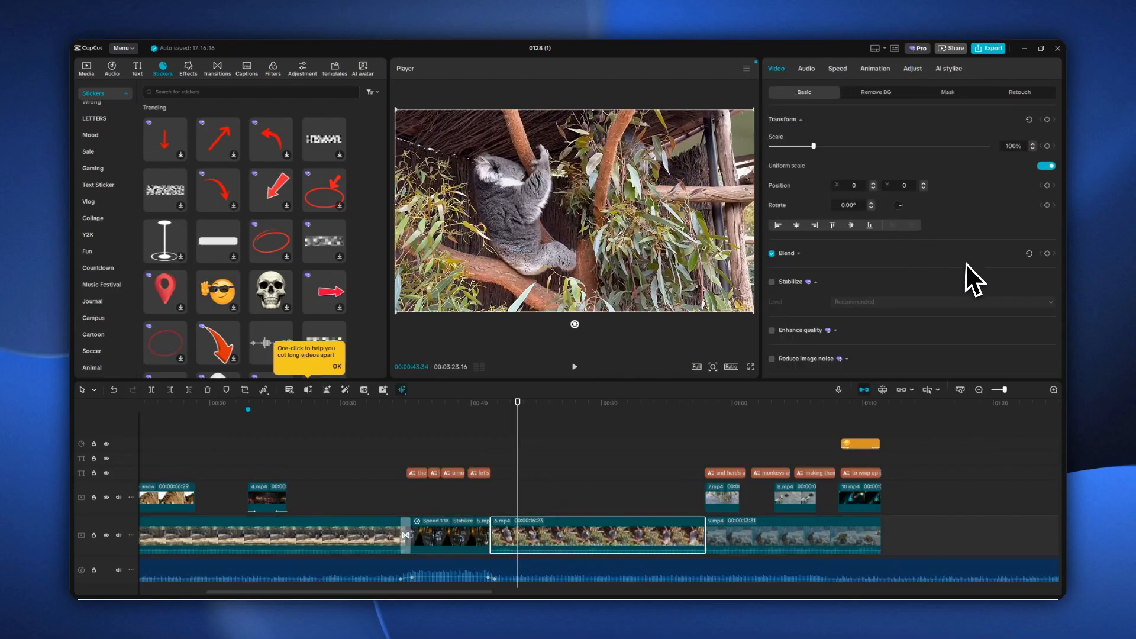
{"action": "scroll", "coordinate": [967, 264], "scroll_direction": "down", "scroll_amount": 5}
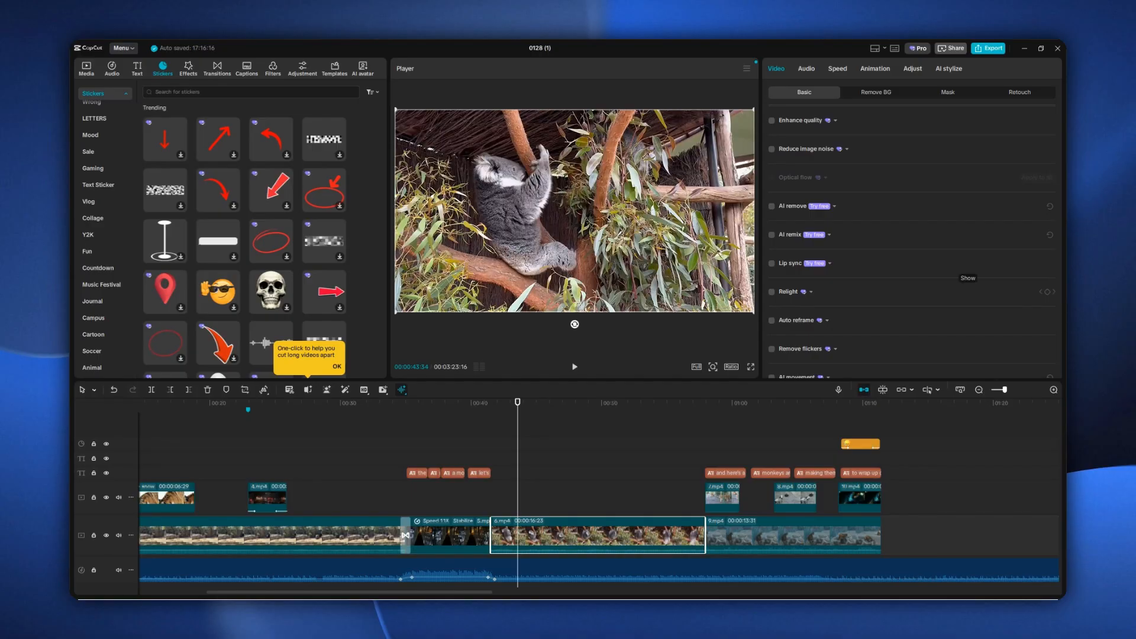
{"action": "scroll", "coordinate": [967, 264], "scroll_direction": "down", "scroll_amount": 1}
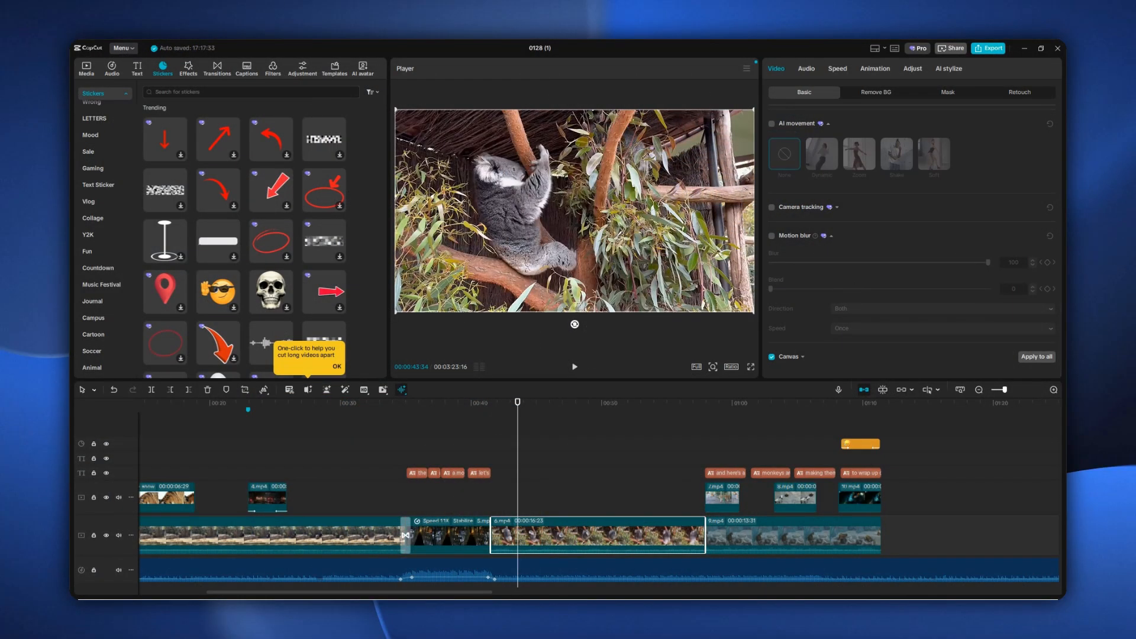
- Try automatic background removal on the koala clip, 6.mp4, and look at its Retouch and AI stylize options
{"action": "left_click", "coordinate": [879, 94]}
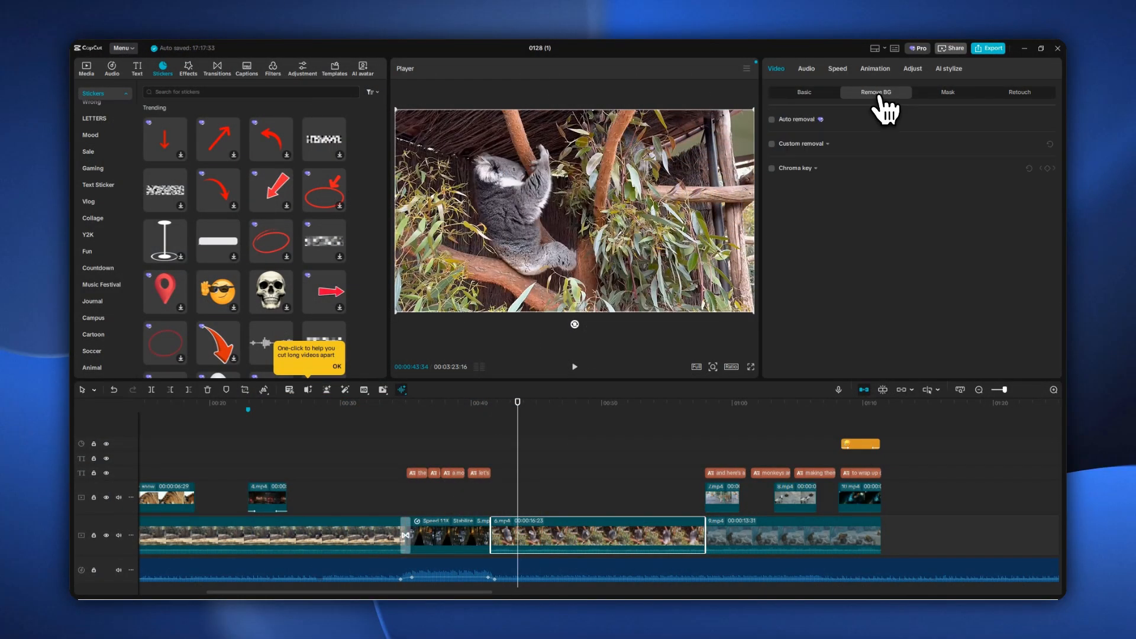
{"action": "left_click", "coordinate": [772, 120]}
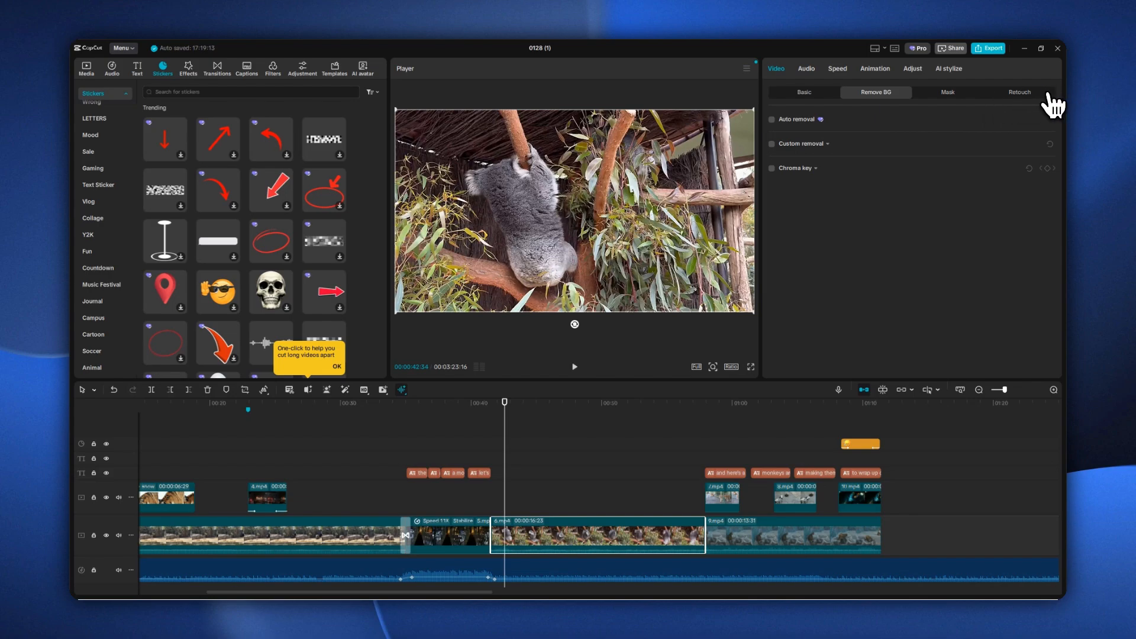
{"action": "left_click", "coordinate": [1048, 95]}
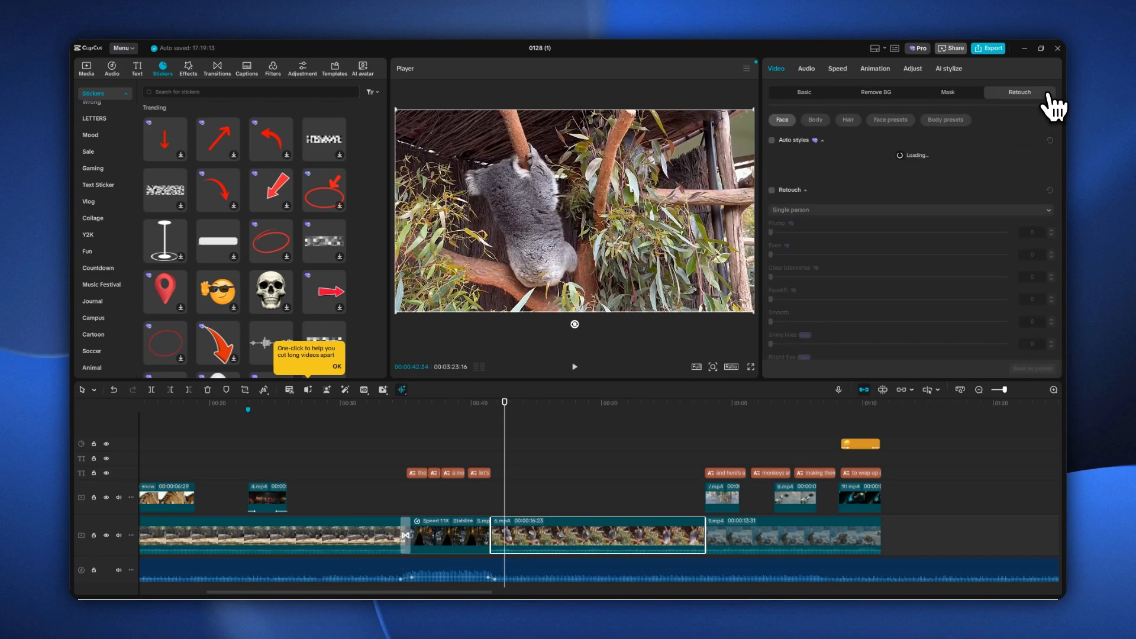
{"action": "left_click", "coordinate": [945, 70]}
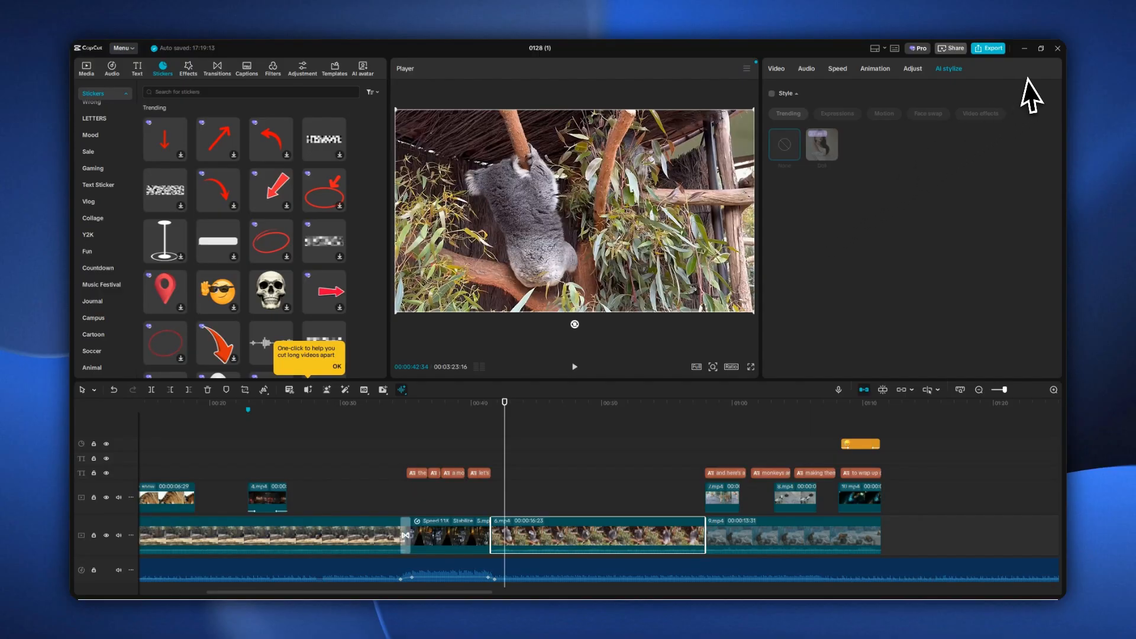
- Close the project, reopen 0128 (1) from the project list, and bring up the AI image generator
{"action": "left_click", "coordinate": [1057, 48]}
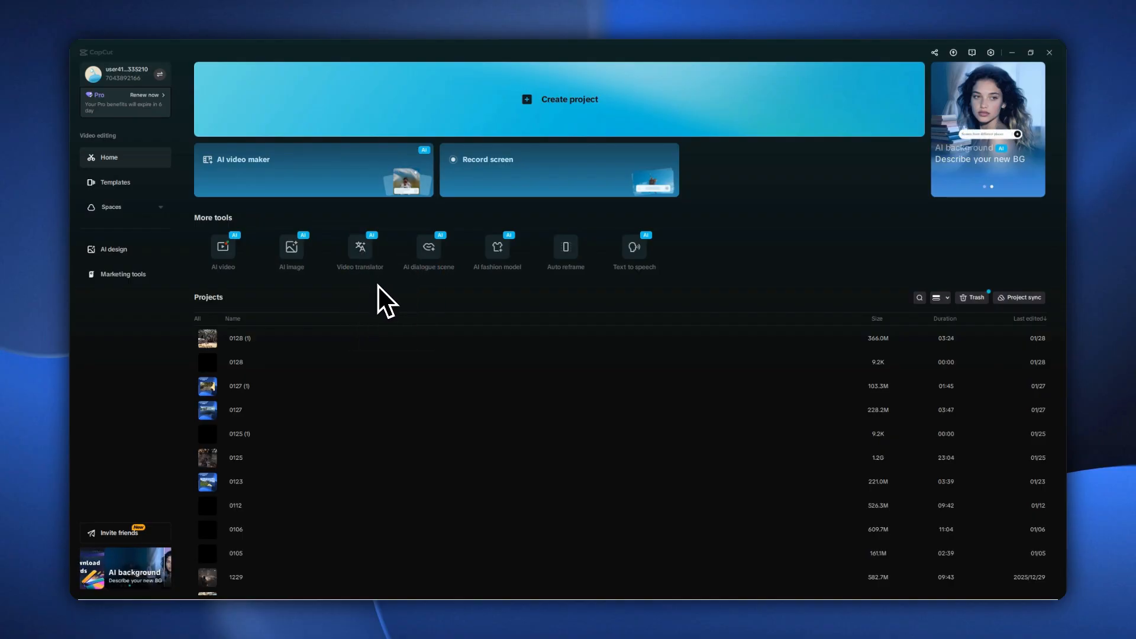
{"action": "left_click", "coordinate": [247, 340]}
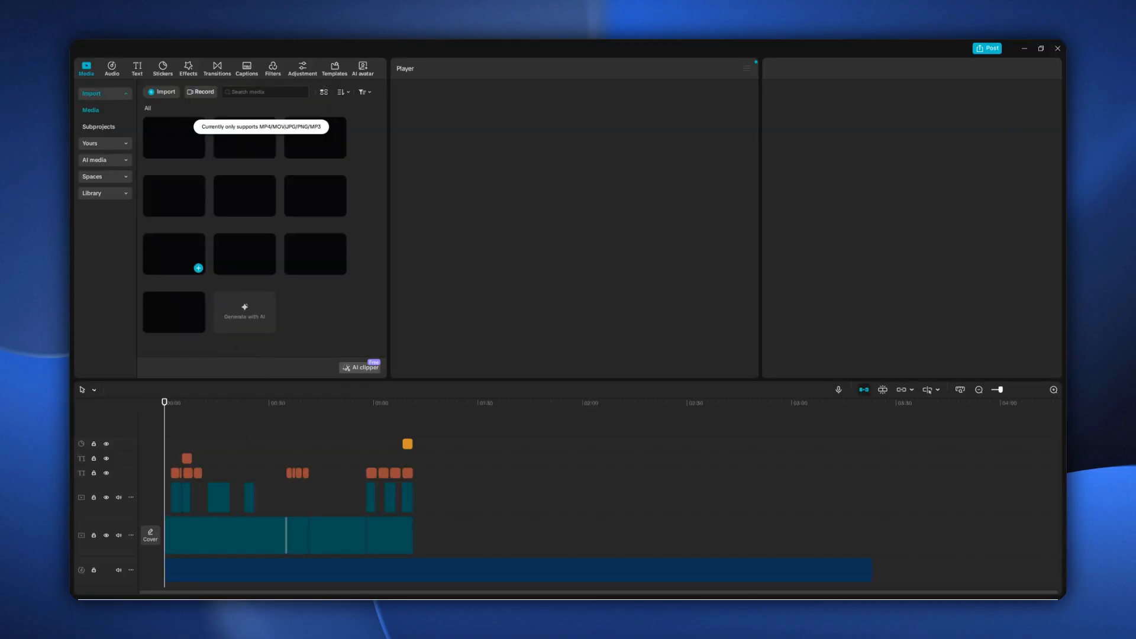
{"action": "left_click", "coordinate": [116, 161]}
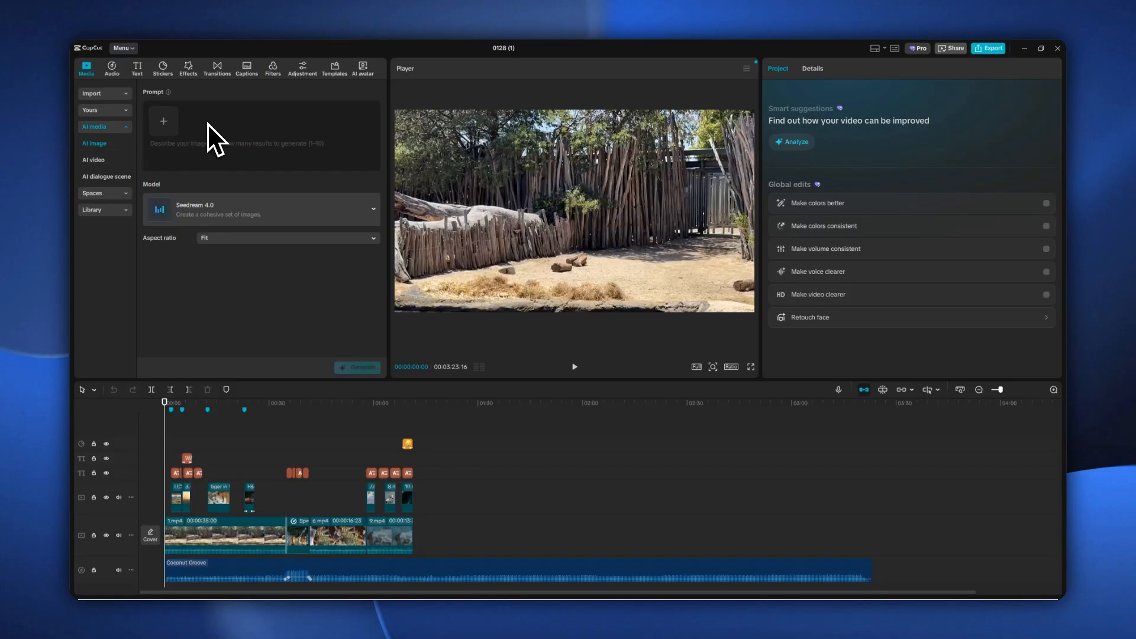
- Examine the AI image generator's prompt field, available models and aspect ratio choices, including 9:16
{"action": "left_click", "coordinate": [199, 144]}
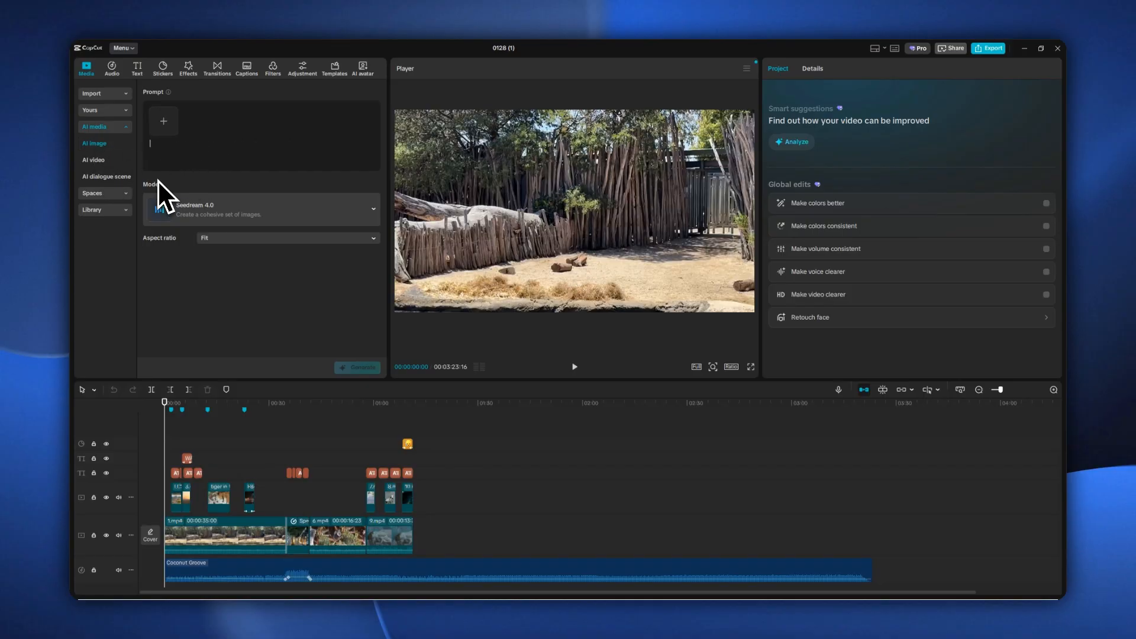
{"action": "left_click", "coordinate": [190, 186]}
{"action": "left_click", "coordinate": [250, 220]}
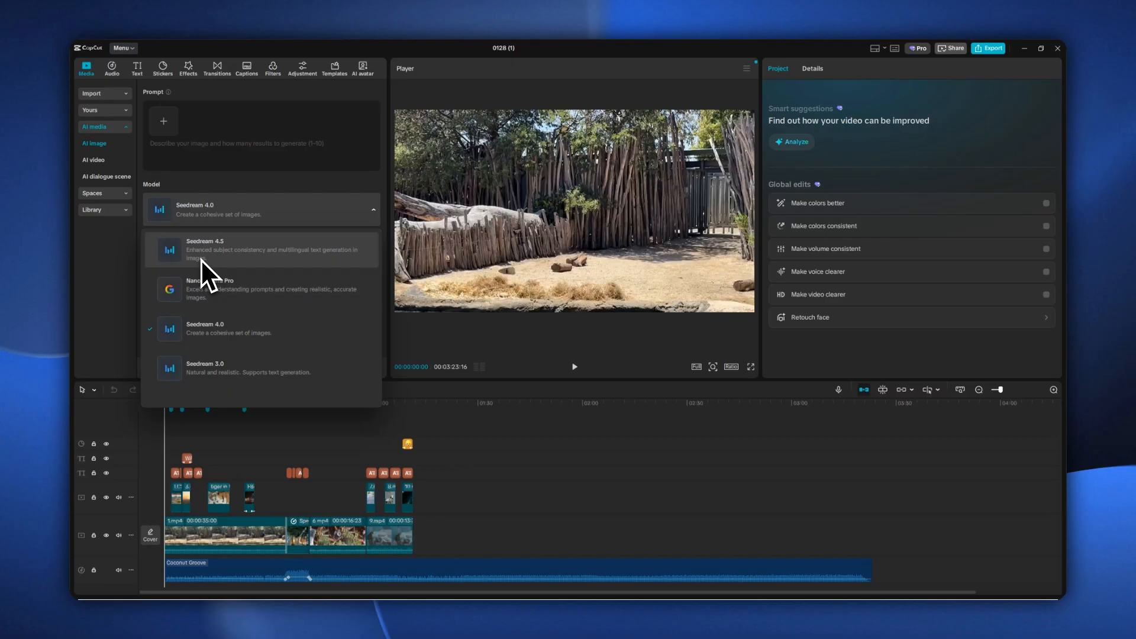
{"action": "left_click", "coordinate": [110, 293]}
{"action": "left_click", "coordinate": [242, 240]}
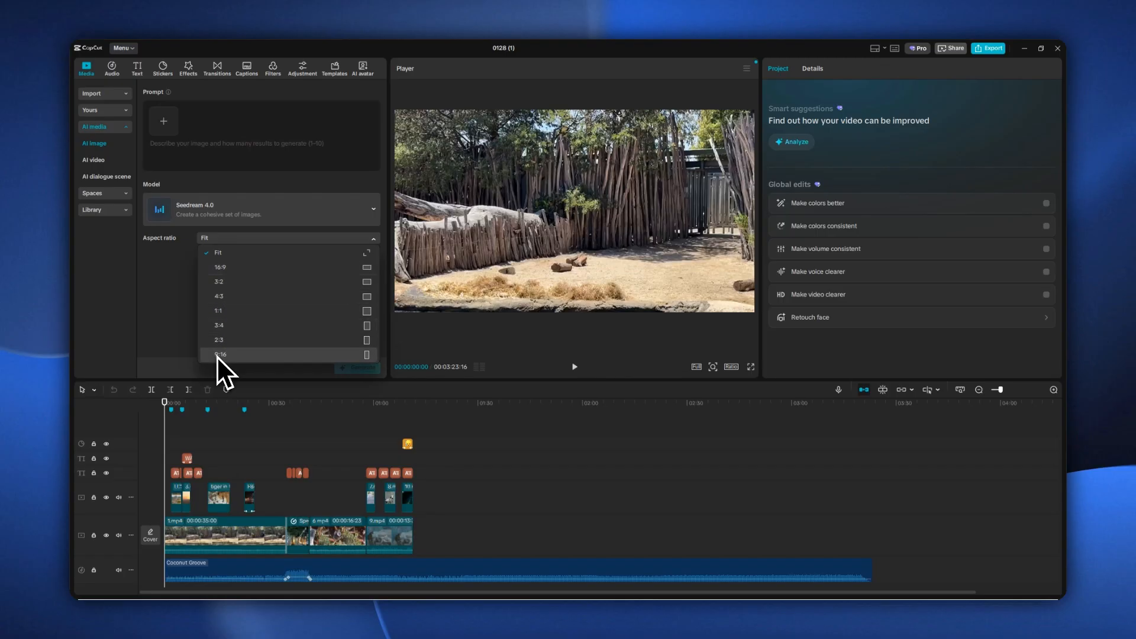
{"action": "left_click", "coordinate": [217, 355]}
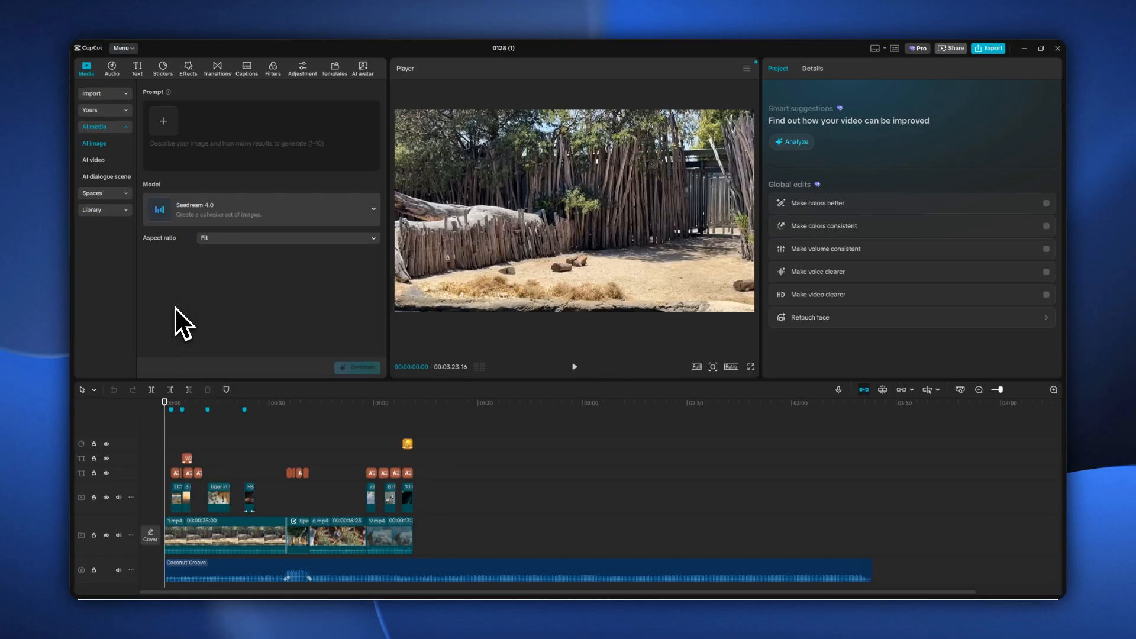
- Bring up the AI video generator, compare its text-to-video mode, and import download (17).png as the image-to-video source
{"action": "left_click", "coordinate": [95, 161]}
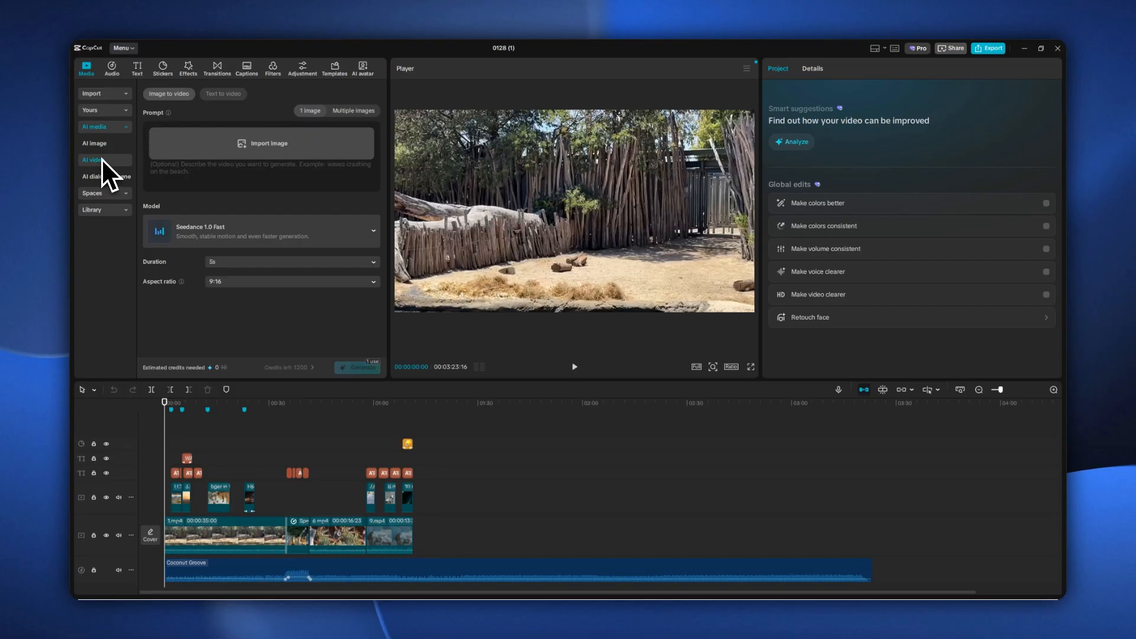
{"action": "left_click", "coordinate": [241, 97]}
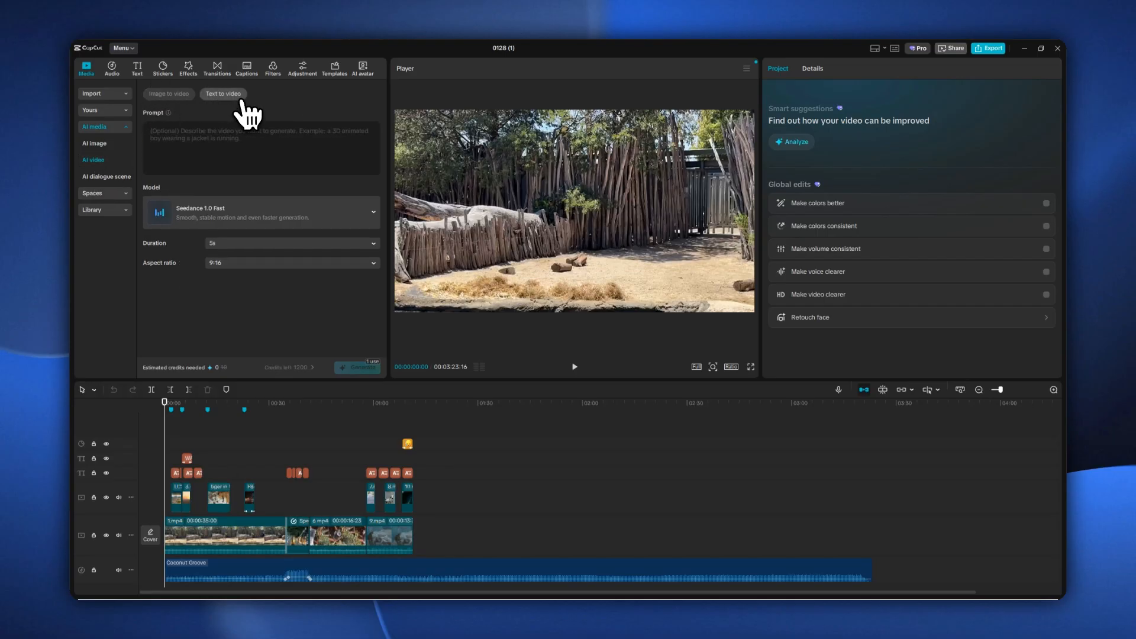
{"action": "left_click", "coordinate": [175, 95]}
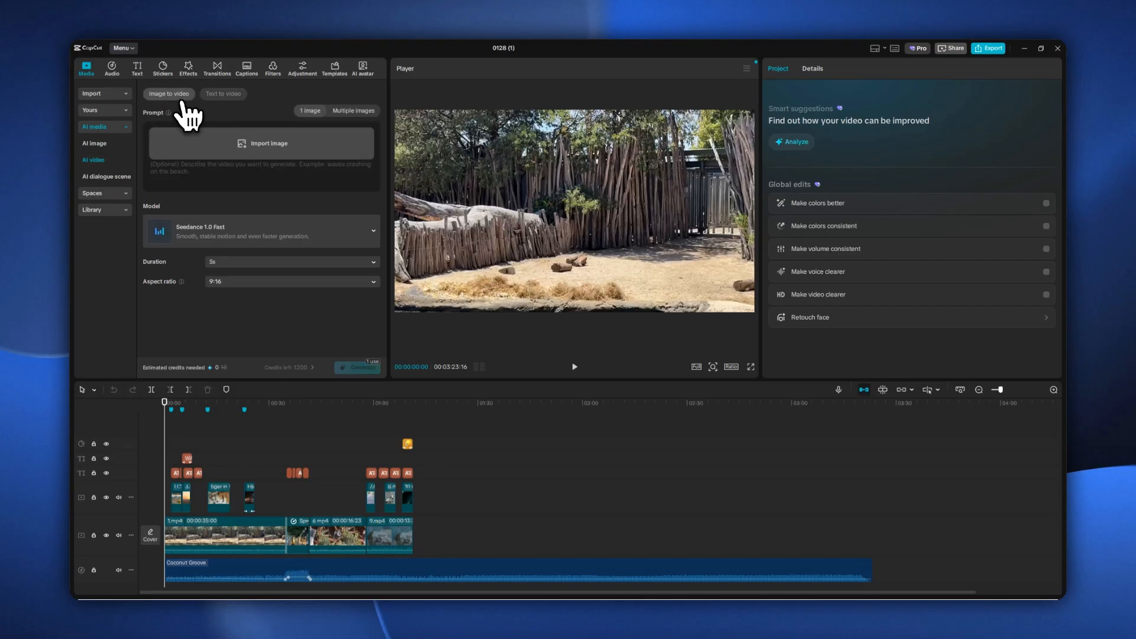
{"action": "left_click", "coordinate": [272, 152]}
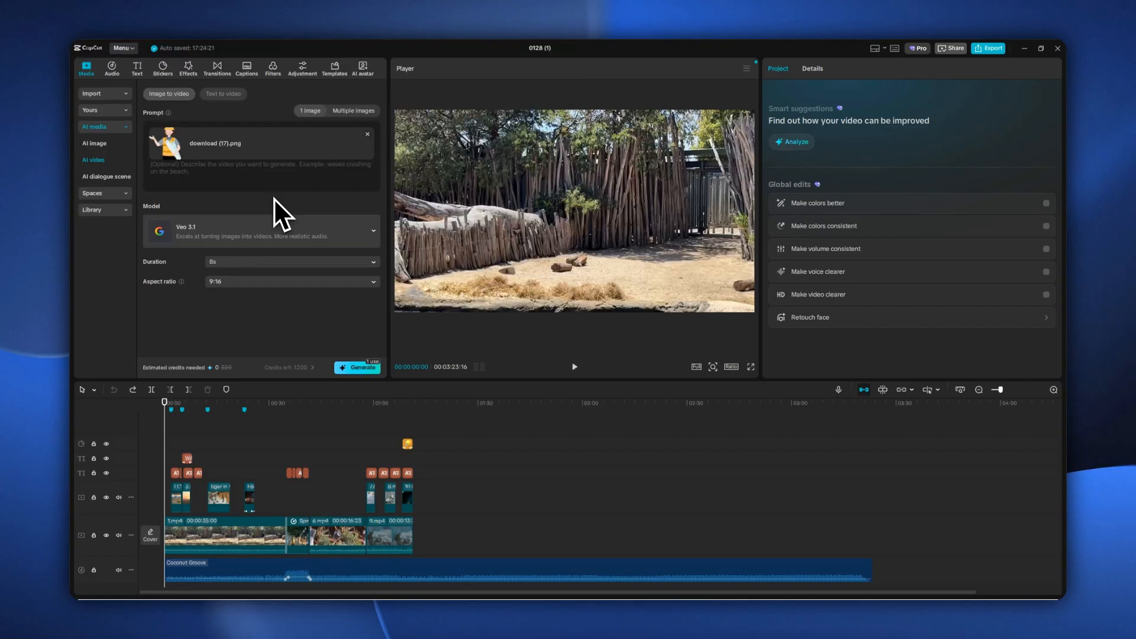
- Generate an 8 s AI video from the image using the Veo 3.1 model and a 16:9 aspect ratio
{"action": "left_click", "coordinate": [247, 169]}
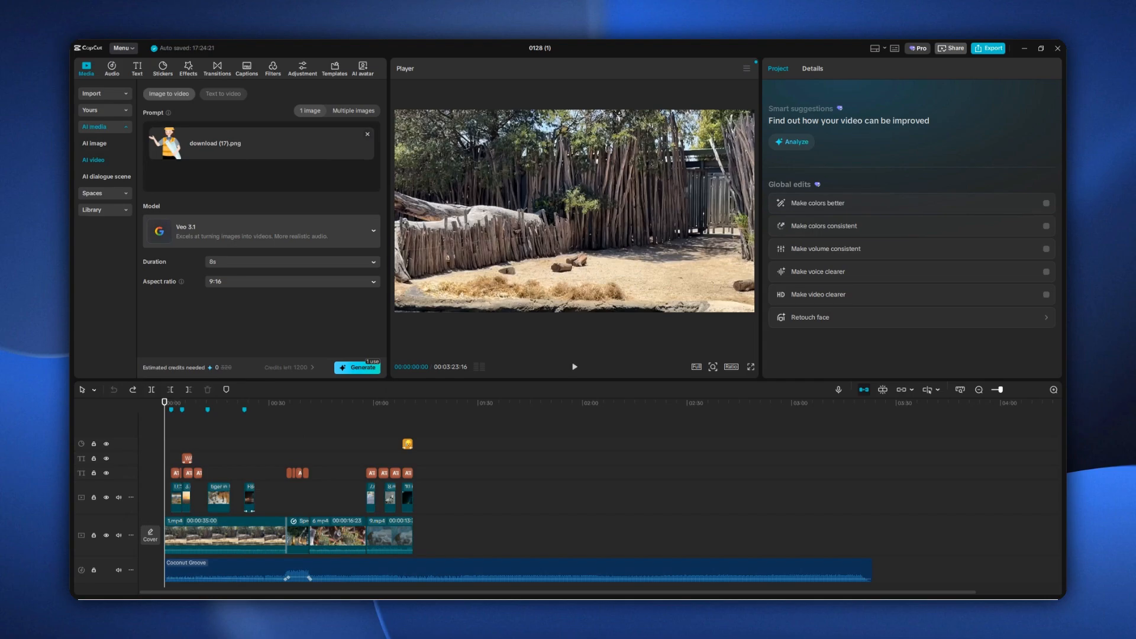
{"action": "left_click", "coordinate": [254, 225]}
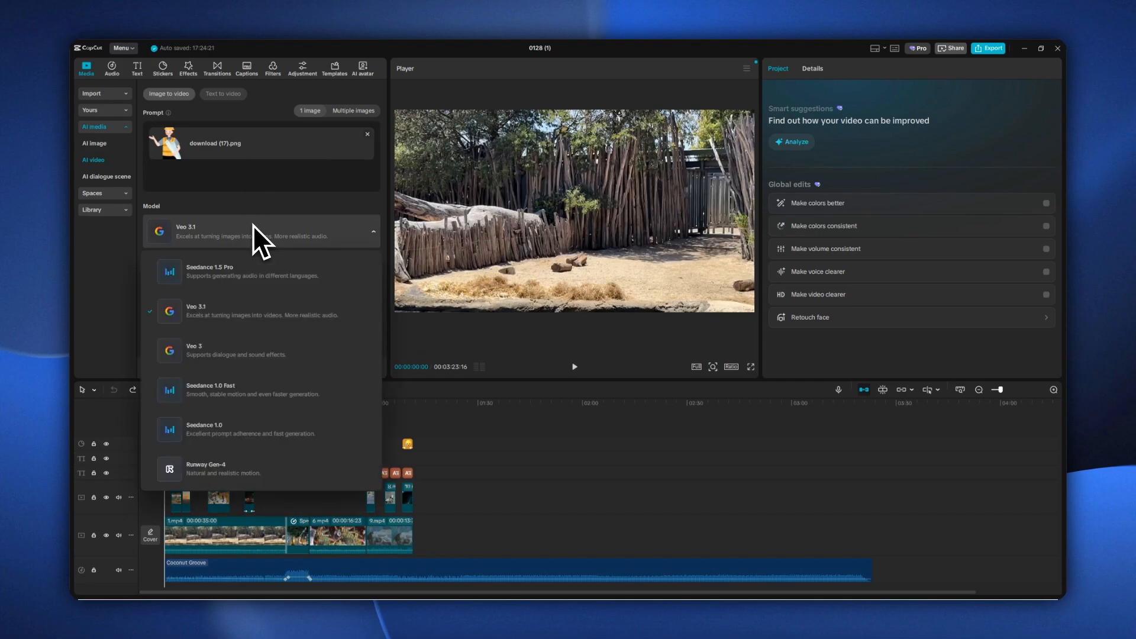
{"action": "left_click", "coordinate": [225, 320]}
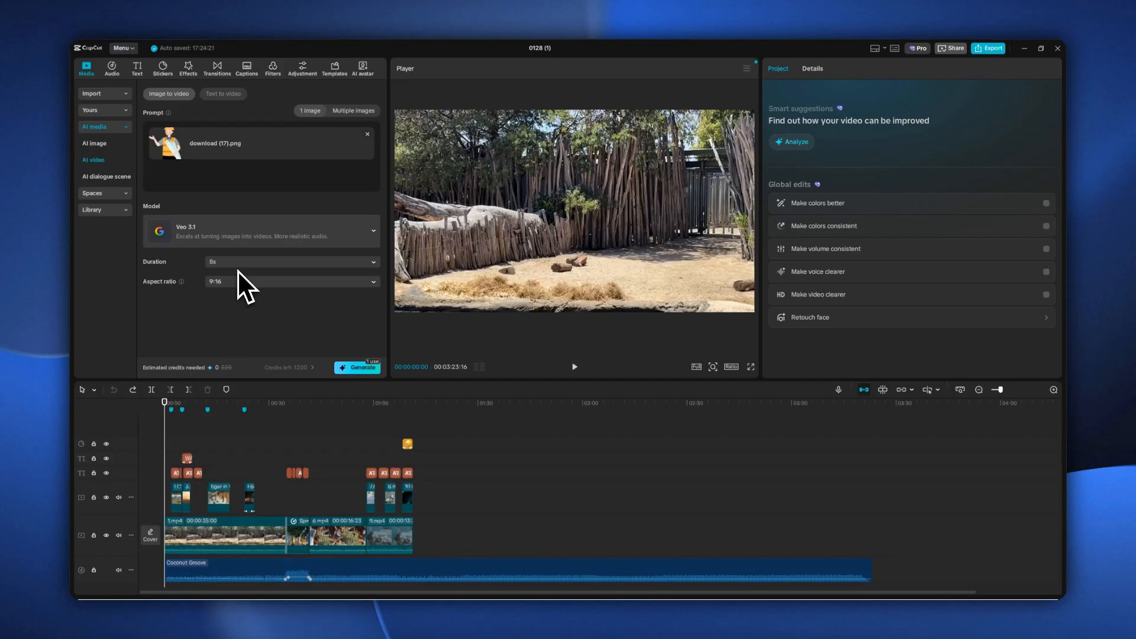
{"action": "left_click", "coordinate": [239, 280]}
{"action": "left_click", "coordinate": [236, 303]}
{"action": "left_click", "coordinate": [360, 368]}
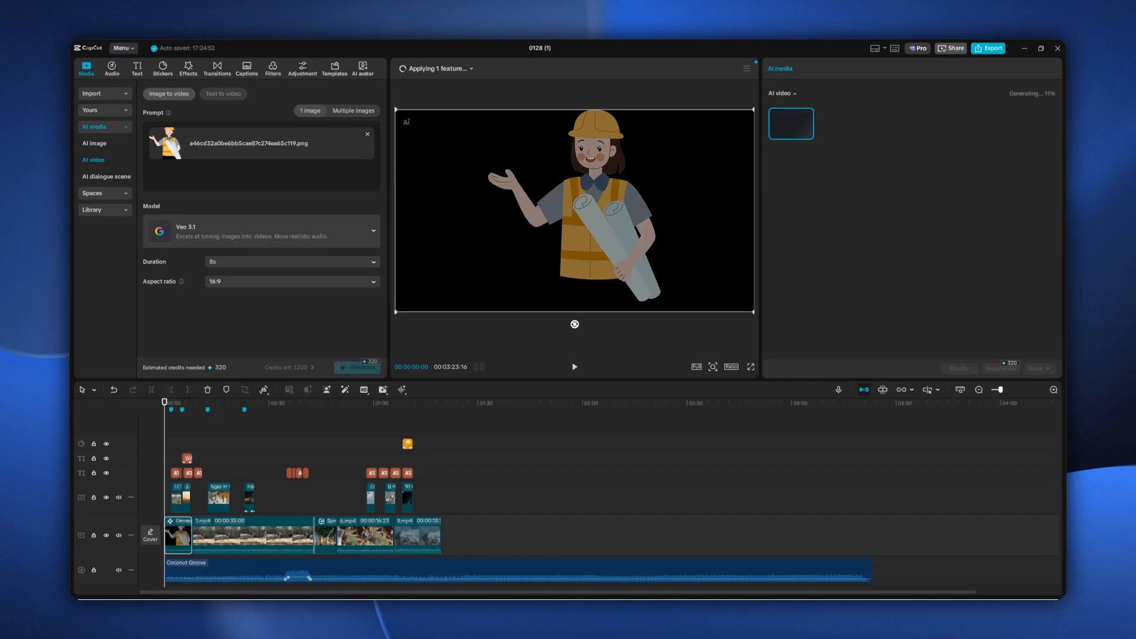
- Move the generated AI clip to the end of the main track and play it back
{"action": "left_click_drag", "start_coordinate": [189, 541], "coordinate": [459, 540]}
{"action": "left_click", "coordinate": [418, 407]}
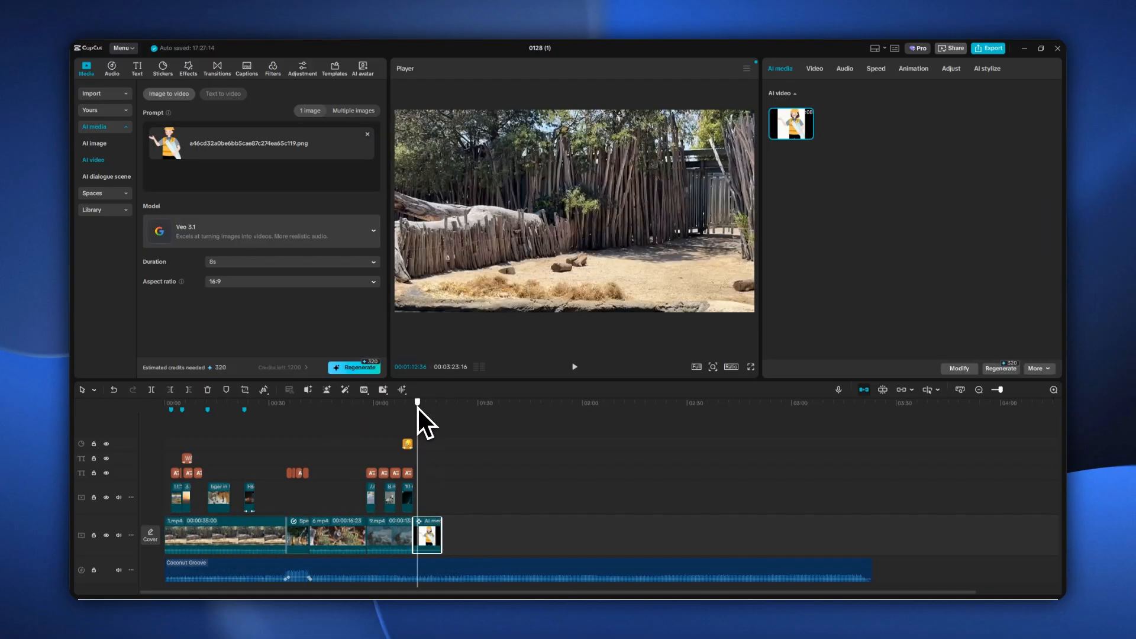
{"action": "left_click", "coordinate": [574, 366]}
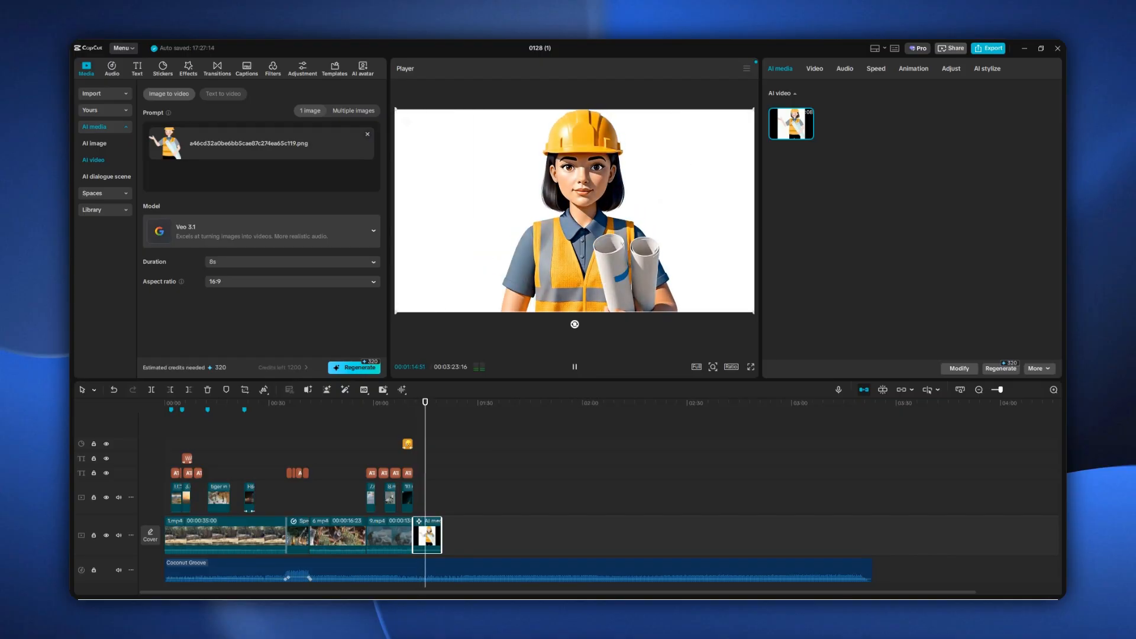
{"action": "left_click", "coordinate": [575, 368]}
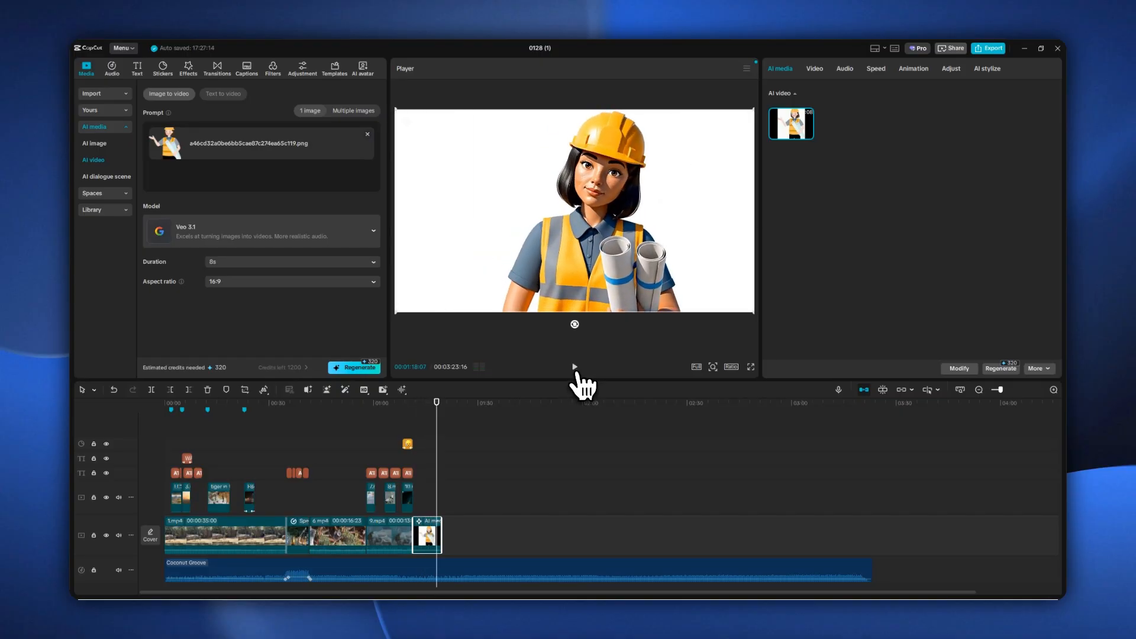
{"action": "left_click", "coordinate": [574, 367]}
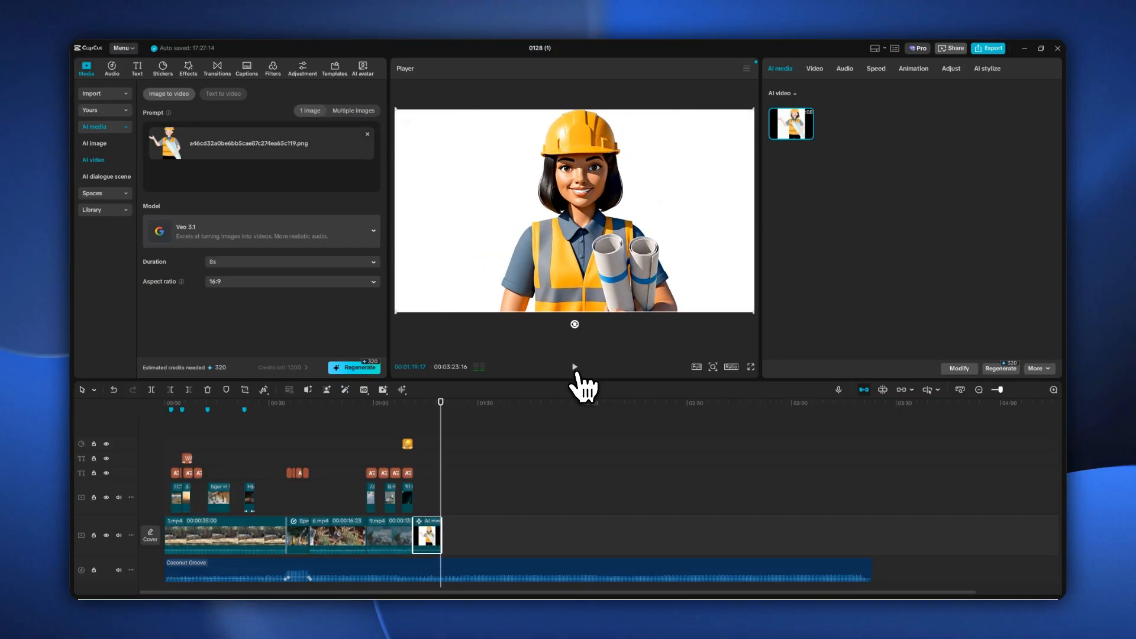
{"action": "left_click", "coordinate": [574, 367]}
- Move the AI clip up to the overlay track and put it in place of the final overlay clip, 10.mp4
{"action": "mouse_move", "coordinate": [1056, 527]}
{"action": "left_mouse_down"}
{"action": "mouse_move", "coordinate": [1054, 559]}
{"action": "mouse_move", "coordinate": [1055, 525]}
{"action": "left_mouse_up"}
{"action": "scroll", "coordinate": [457, 470], "scroll_direction": "up", "scroll_amount": 6}
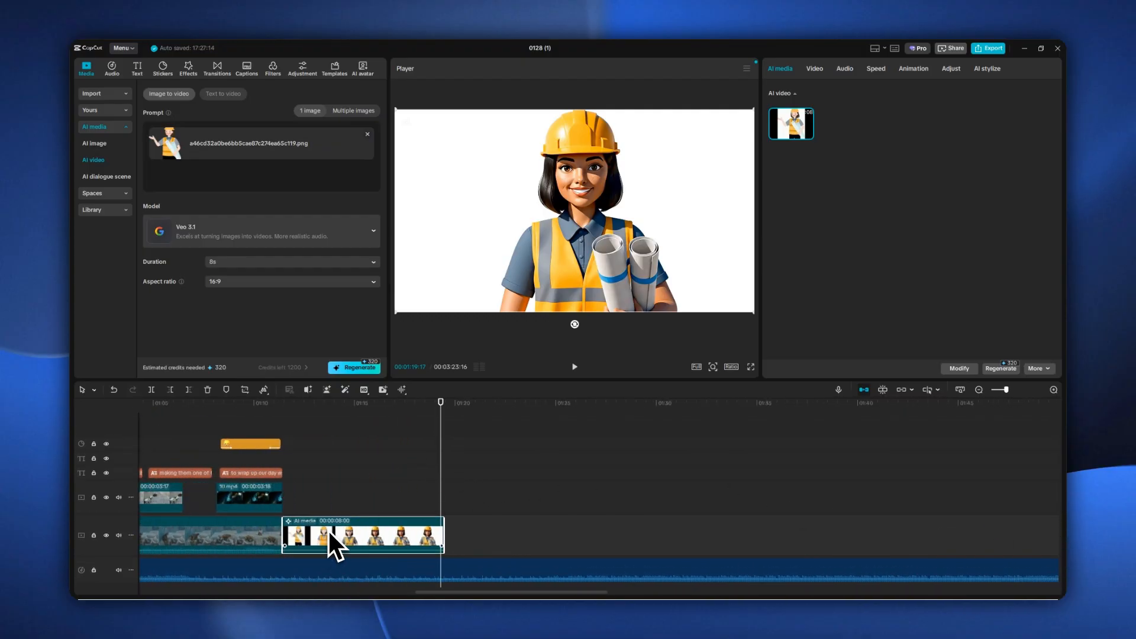
{"action": "left_click_drag", "start_coordinate": [329, 533], "coordinate": [336, 501]}
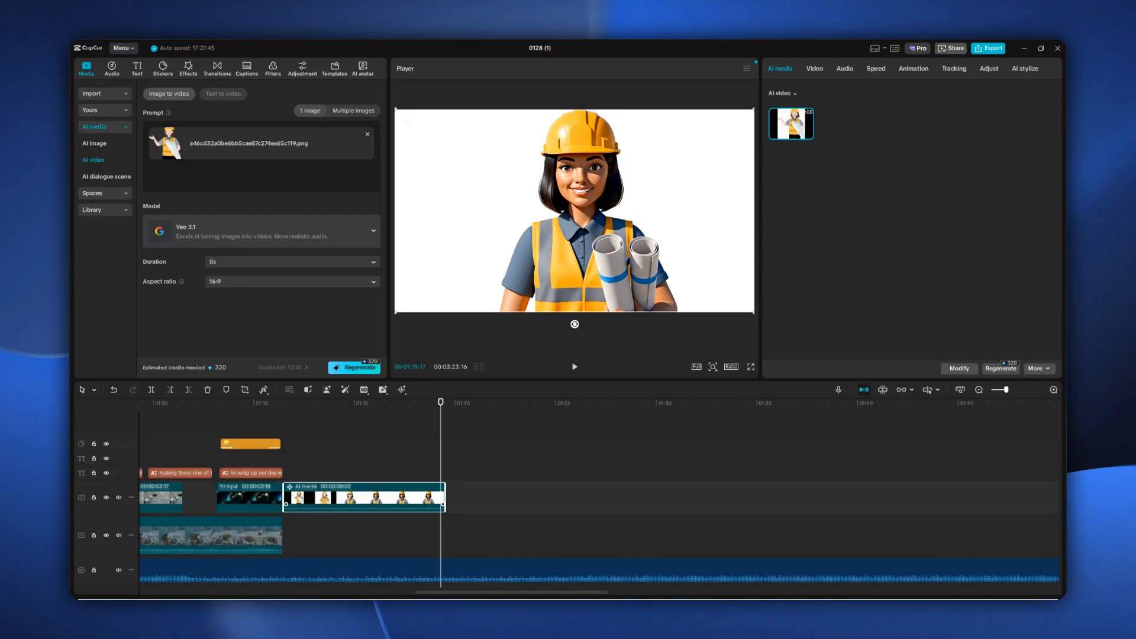
{"action": "left_click_drag", "start_coordinate": [333, 499], "coordinate": [251, 504]}
{"action": "left_click", "coordinate": [263, 500]}
{"action": "key", "text": "Delete"}
- Play the ending with the AI overlay and trim the overlay's end to match the end of the main track
{"action": "left_click", "coordinate": [213, 403]}
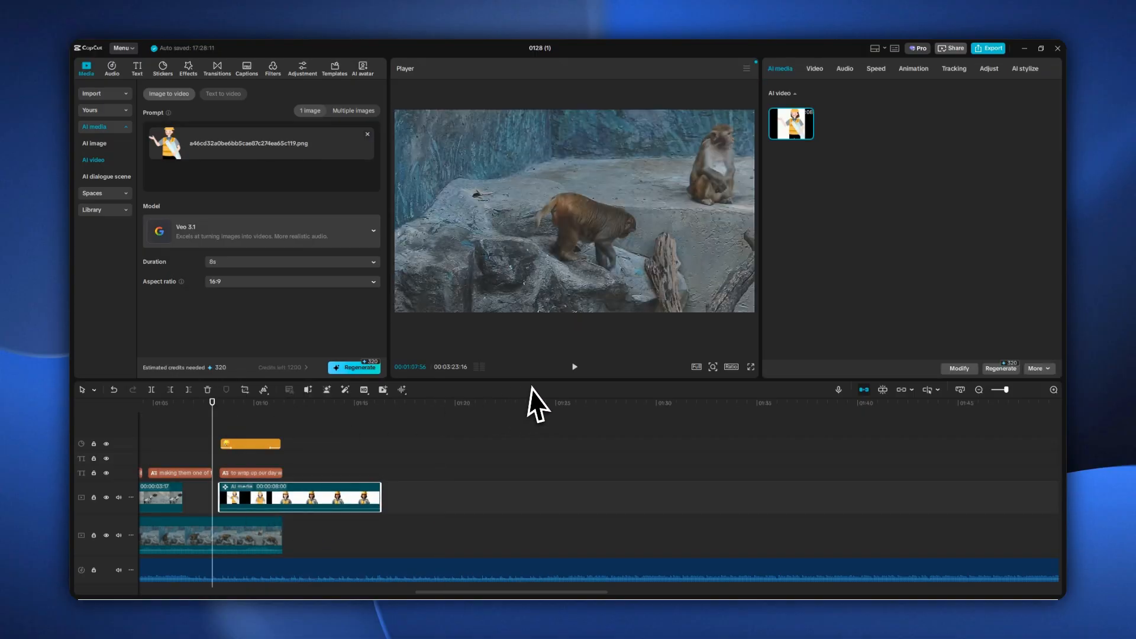
{"action": "left_click", "coordinate": [574, 366]}
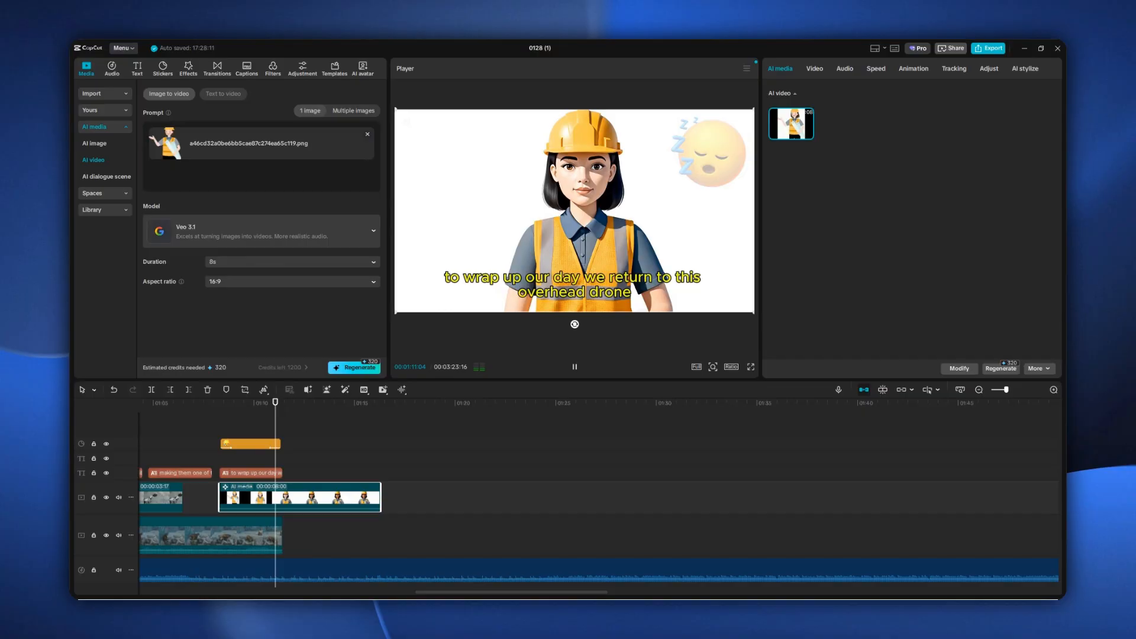
{"action": "left_click", "coordinate": [575, 367]}
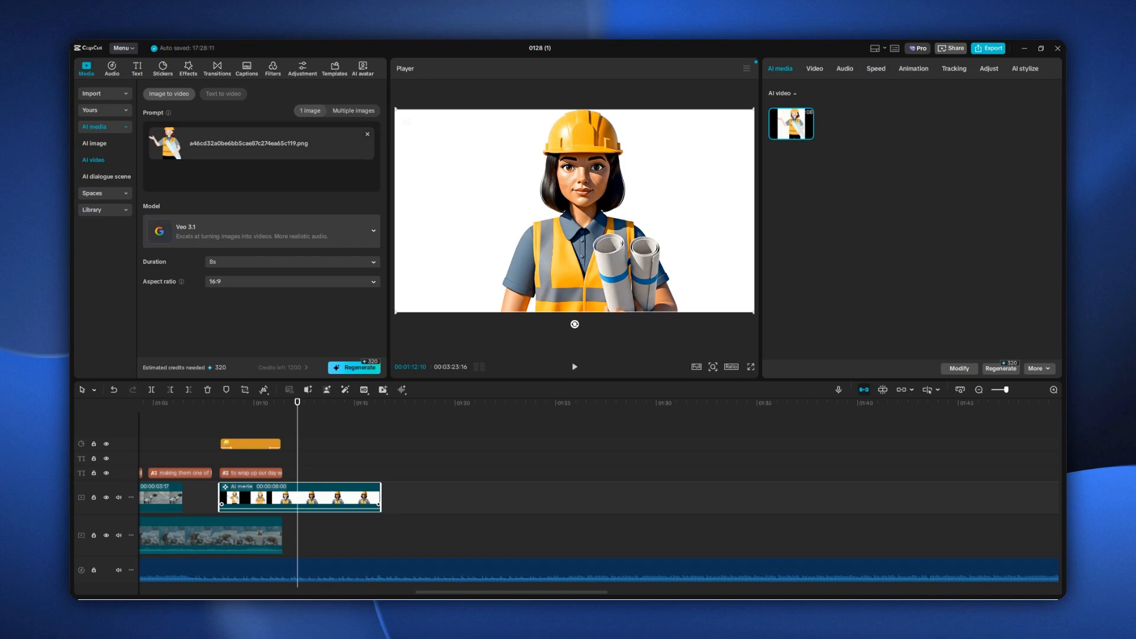
{"action": "left_click_drag", "start_coordinate": [380, 499], "coordinate": [279, 511]}
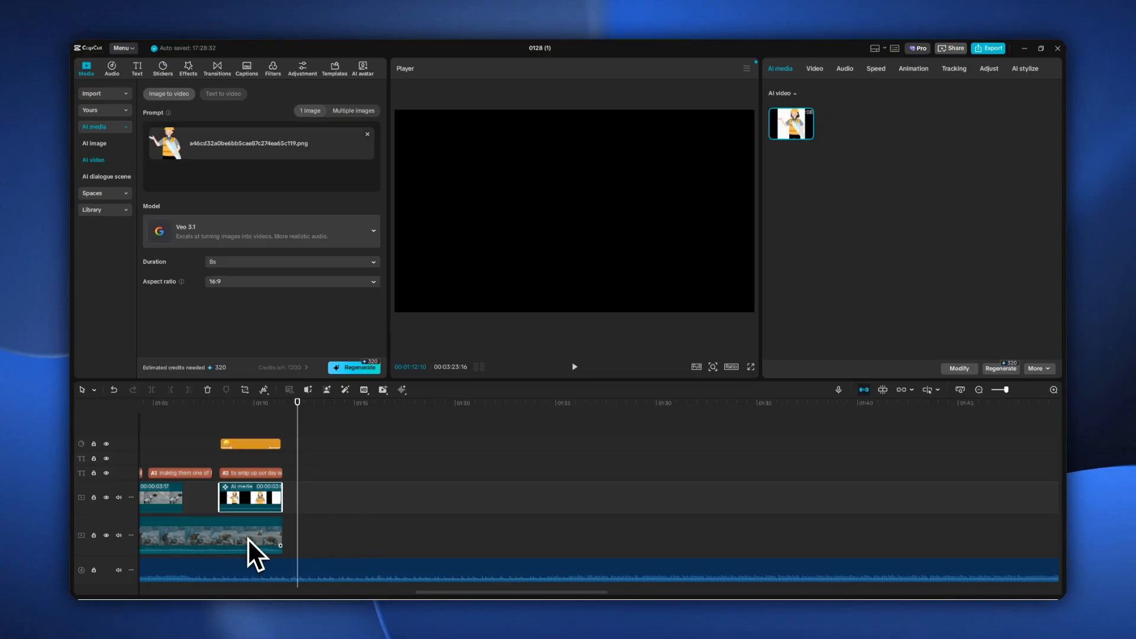
- Change the project's aspect ratio to 9:16 and check how the clips sit in the vertical frame
{"action": "left_click", "coordinate": [730, 367]}
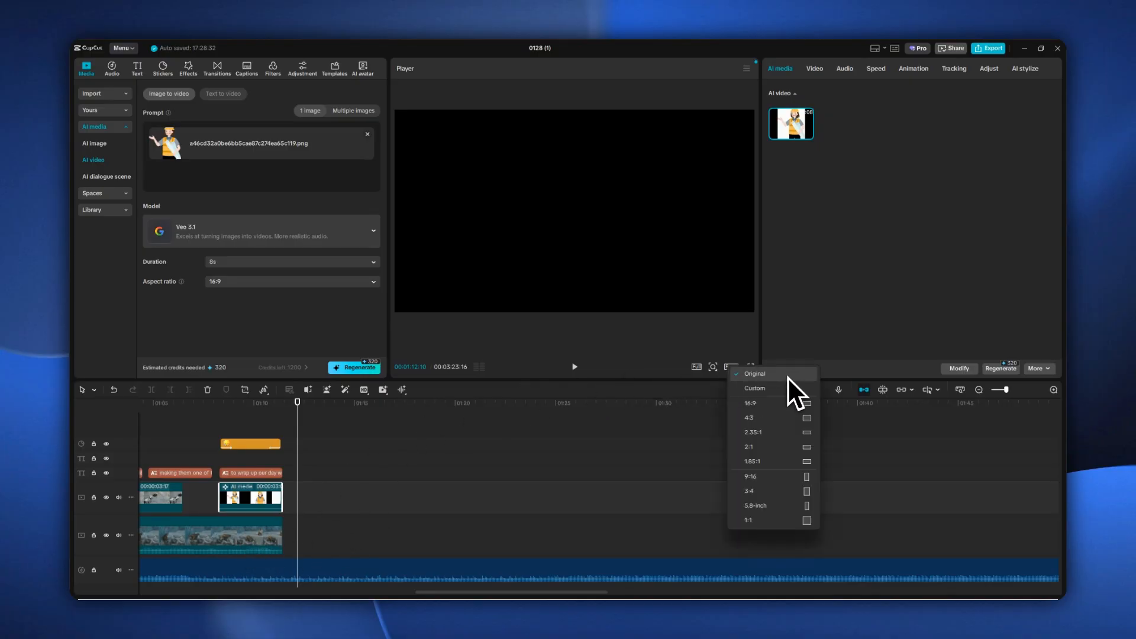
{"action": "left_click", "coordinate": [767, 476]}
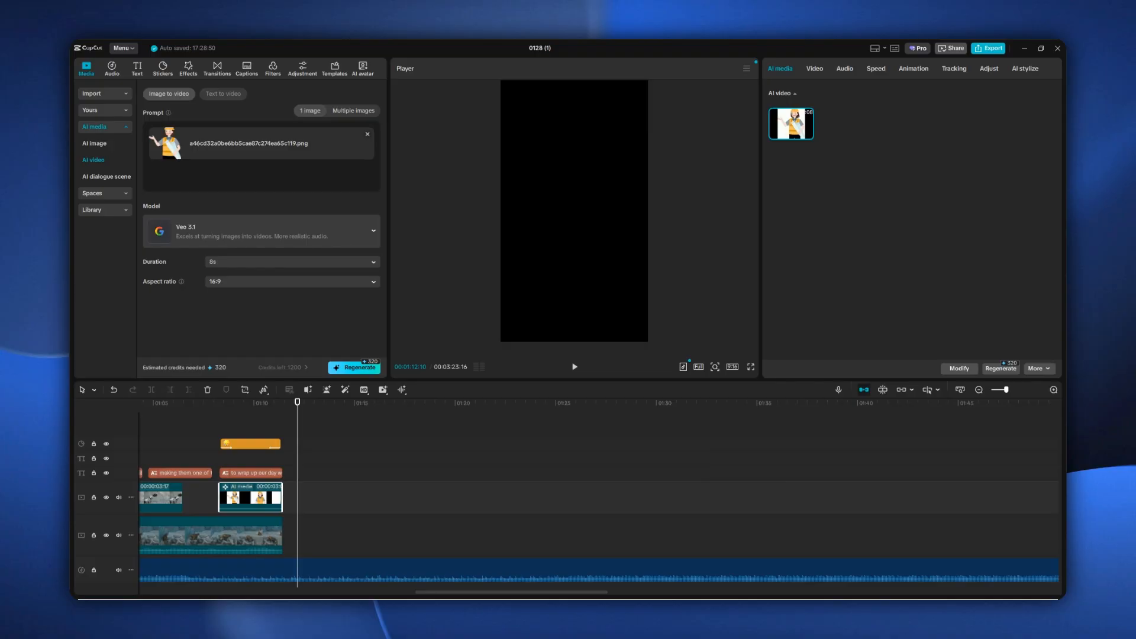
{"action": "left_click", "coordinate": [256, 408]}
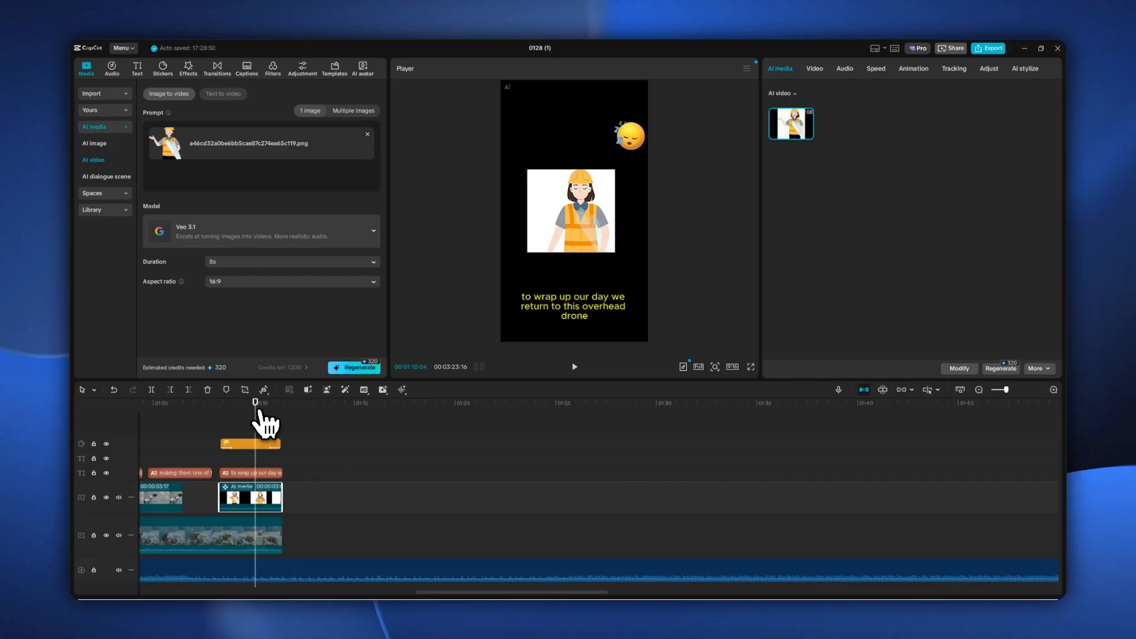
{"action": "left_click", "coordinate": [178, 411]}
{"action": "left_click_drag", "start_coordinate": [178, 413], "coordinate": [176, 412]}
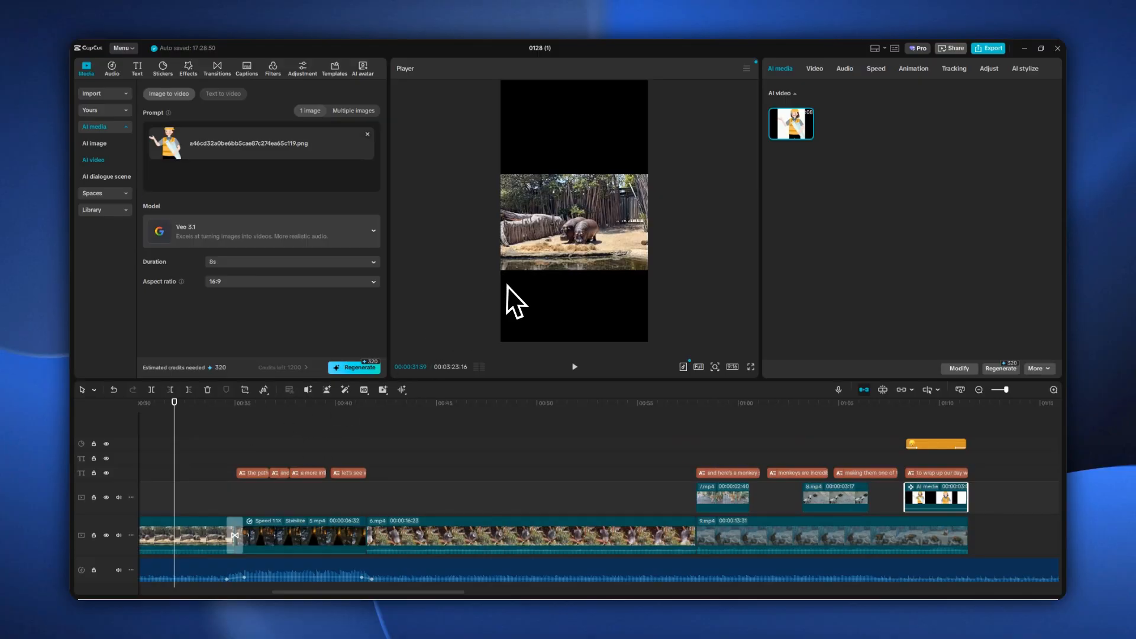
- Scale the koala clip, 6.mp4, up to 315% so it fills the vertical frame
{"action": "left_click", "coordinate": [595, 248]}
{"action": "left_click", "coordinate": [452, 404]}
{"action": "left_click", "coordinate": [591, 249]}
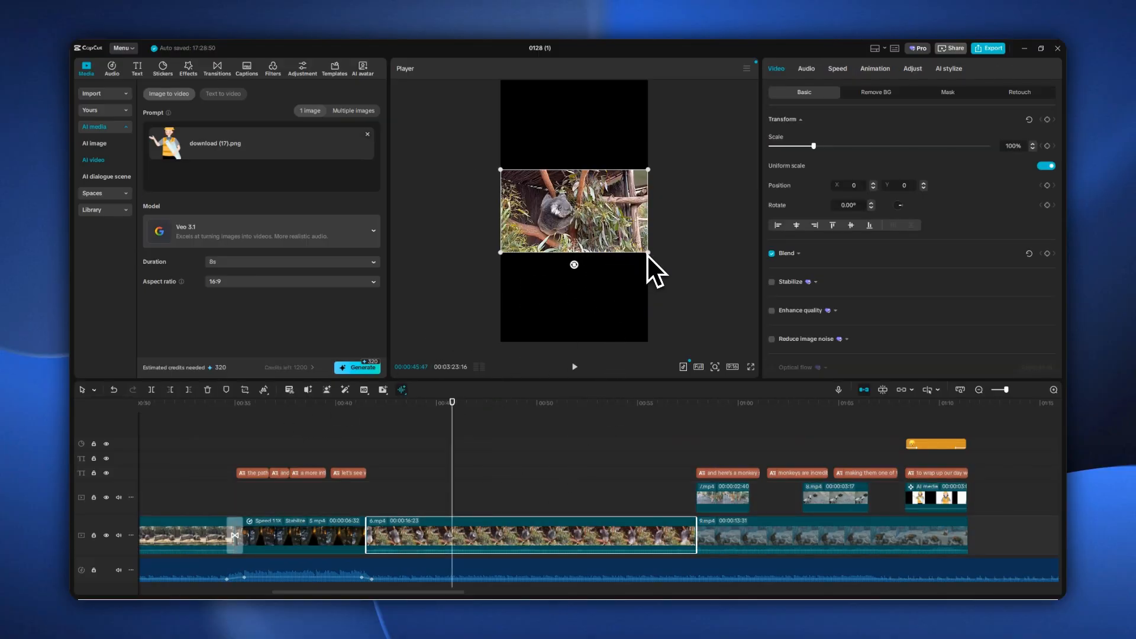
{"action": "left_click_drag", "start_coordinate": [649, 256], "coordinate": [869, 418]}
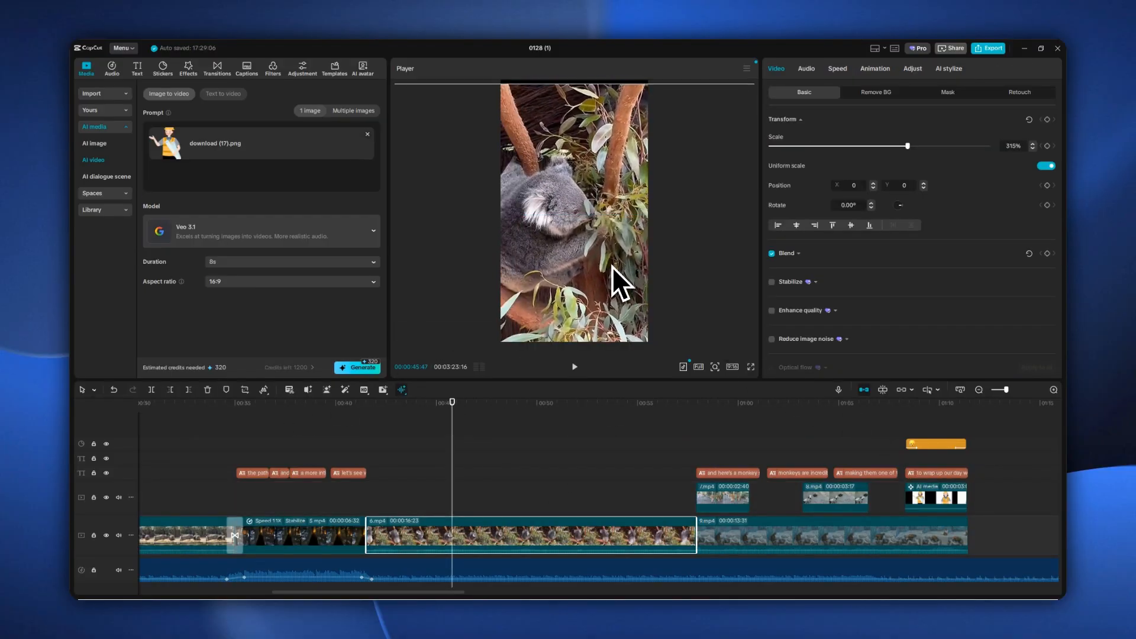
- Compare the reframed koala clip with the clip before it, and undo the reframing and the 9:16 aspect ratio
{"action": "left_click_drag", "start_coordinate": [289, 404], "coordinate": [339, 404]}
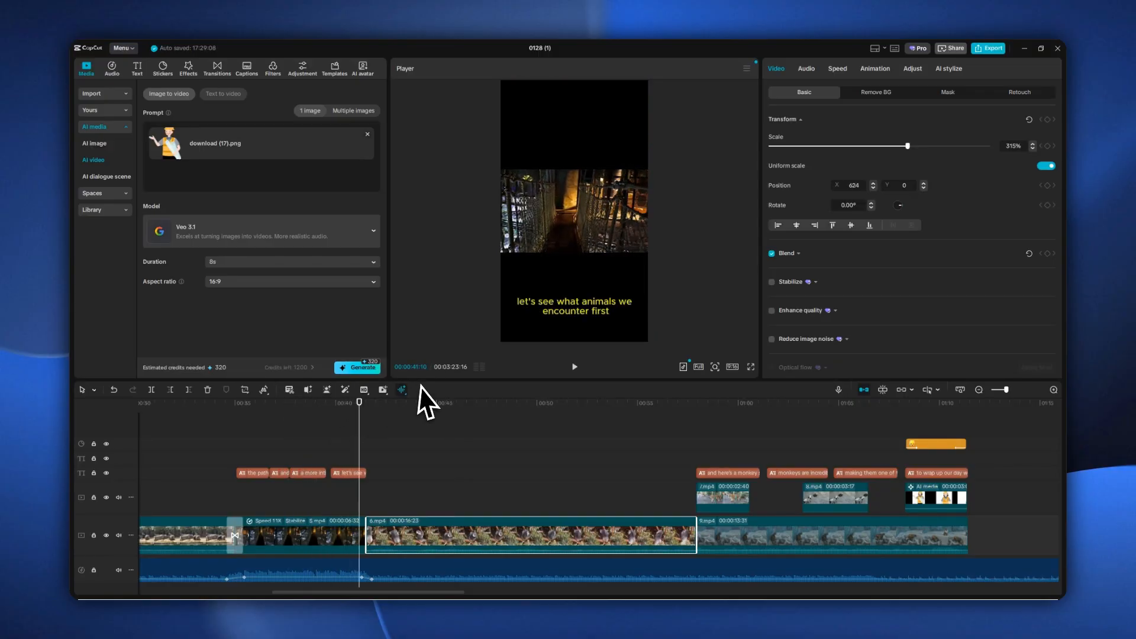
{"action": "left_click", "coordinate": [420, 407]}
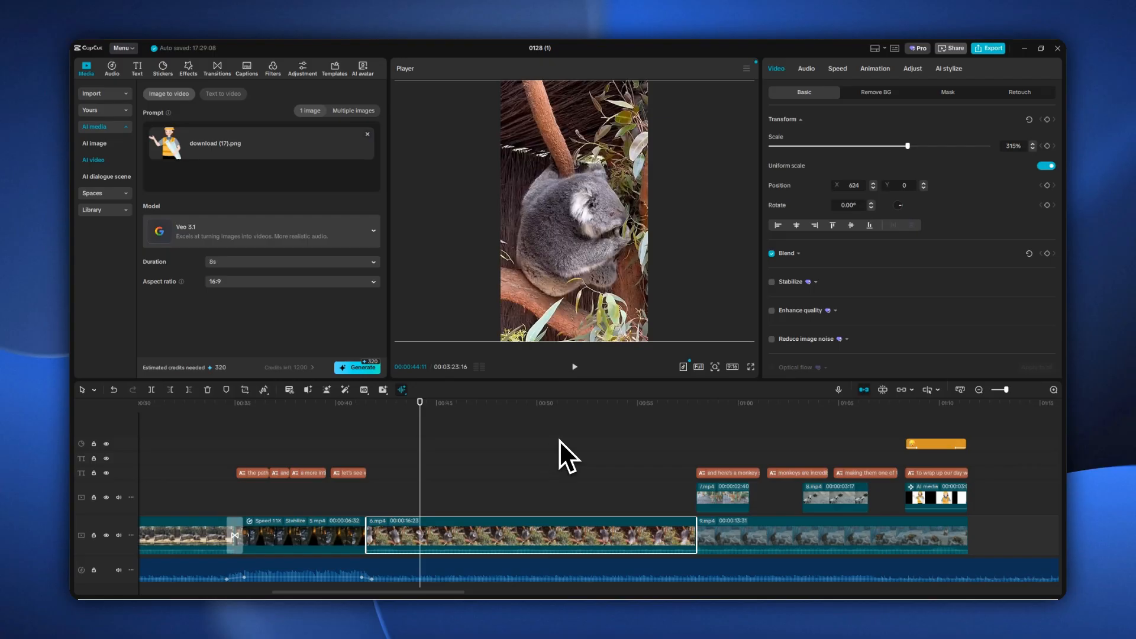
{"action": "key", "text": "ctrl+z"}
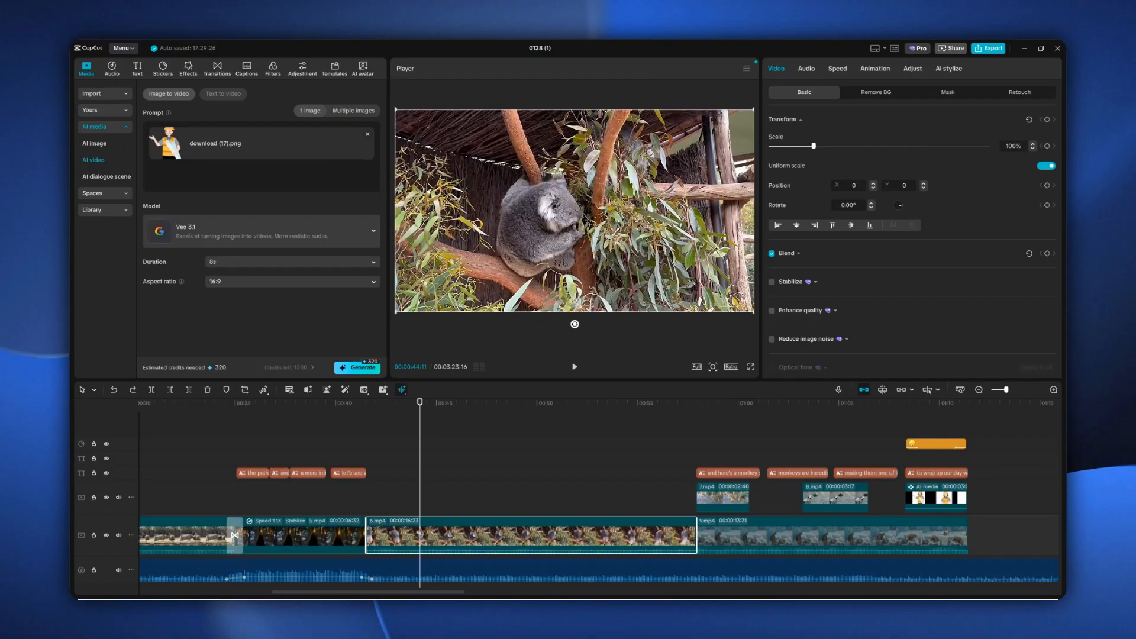
- Trim the end of the Coconut Groove music to match the end of the video clips
{"action": "scroll", "coordinate": [591, 503], "scroll_direction": "down", "scroll_amount": 8}
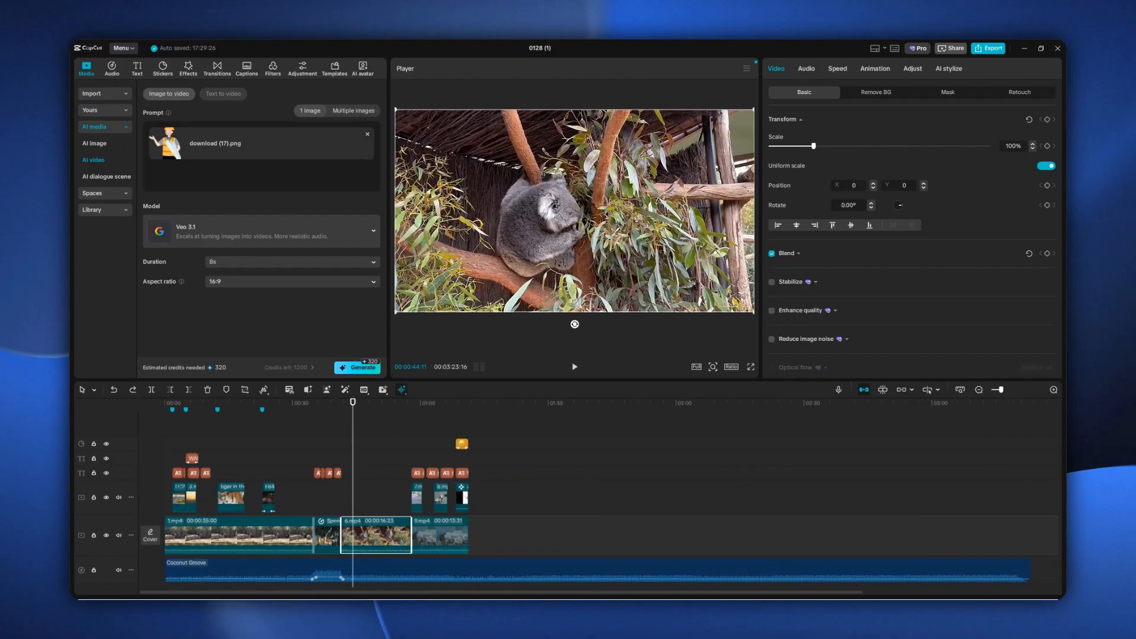
{"action": "left_click", "coordinate": [947, 570]}
{"action": "left_click_drag", "start_coordinate": [947, 569], "coordinate": [440, 558]}
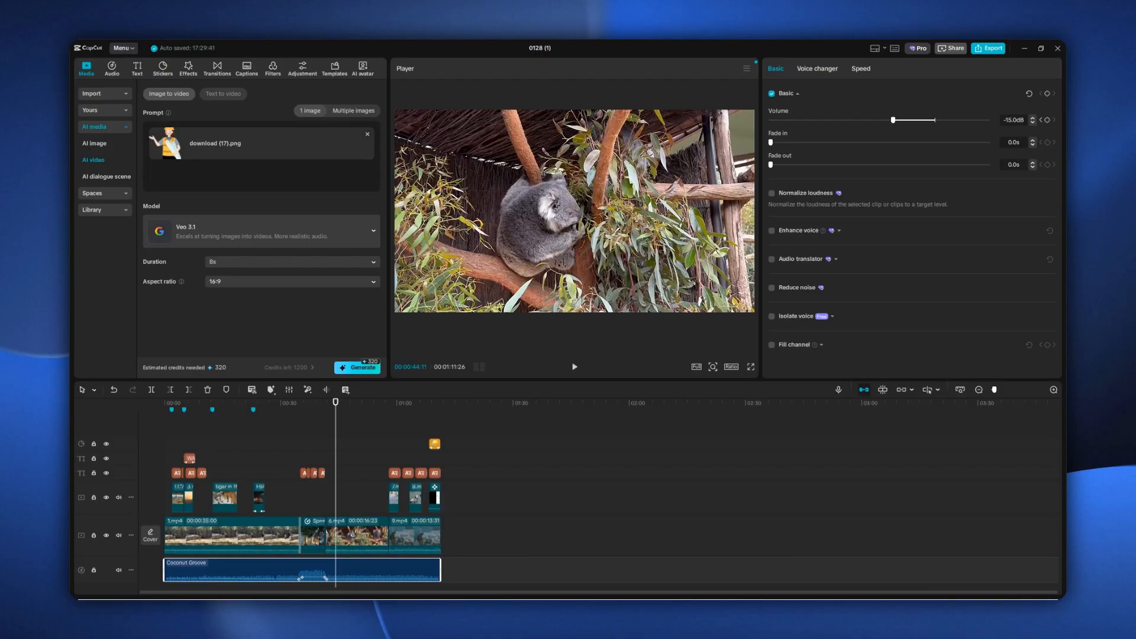
- Bring up the export settings and examine the name, destination, video, audio and GIF options
{"action": "left_click", "coordinate": [993, 50]}
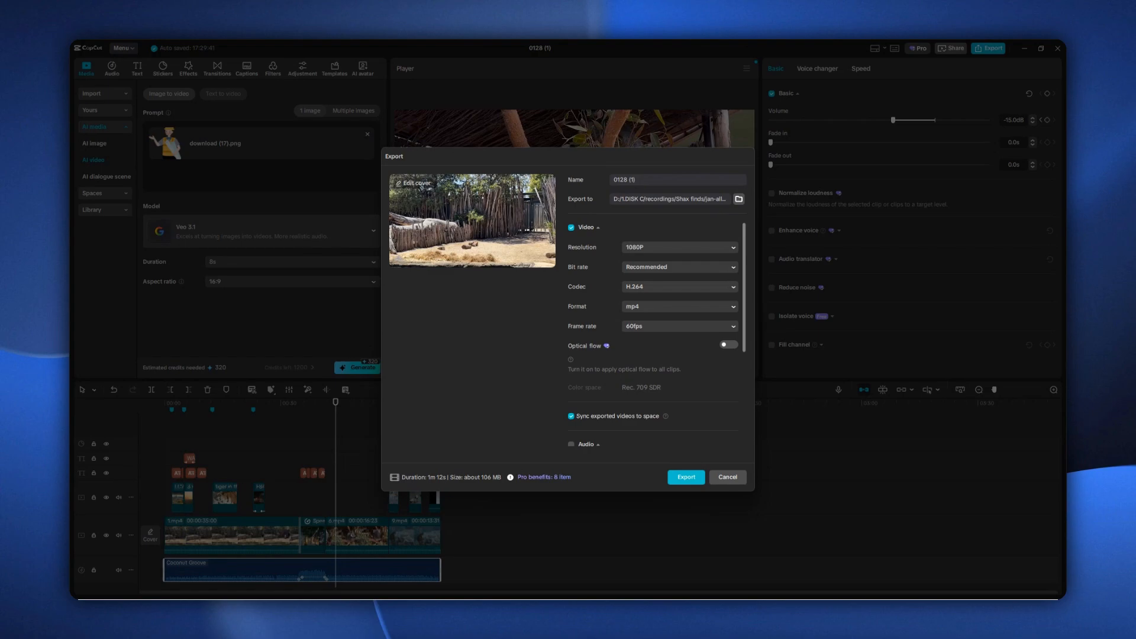
{"action": "left_click", "coordinate": [689, 181]}
{"action": "key", "text": "ctrl+a"}
{"action": "scroll", "coordinate": [725, 455], "scroll_direction": "down", "scroll_amount": 2}
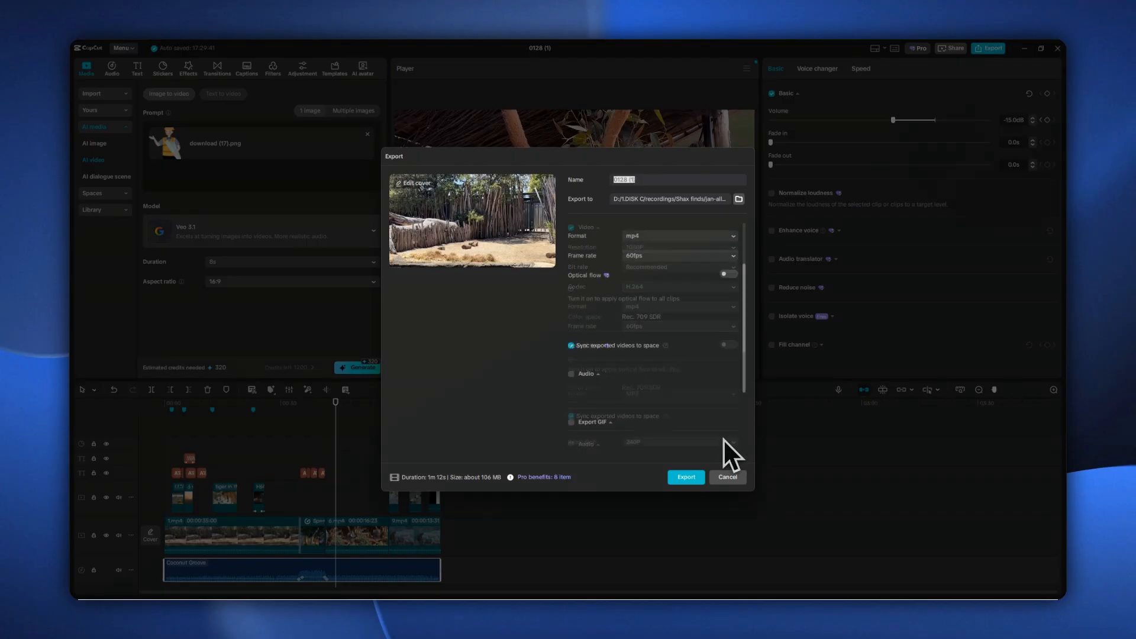
- Choose a koala frame from the video as the cover, bring it up in the cover editor and dismiss the terms notice
{"action": "left_click", "coordinate": [421, 198]}
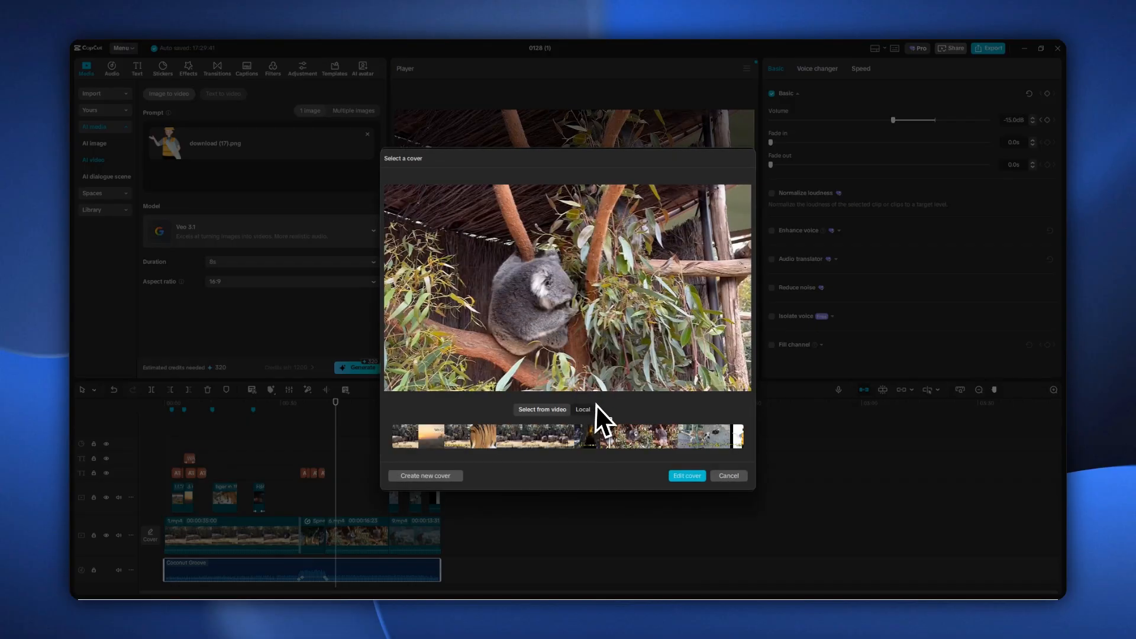
{"action": "mouse_move", "coordinate": [608, 427]}
{"action": "left_mouse_down"}
{"action": "mouse_move", "coordinate": [588, 431]}
{"action": "mouse_move", "coordinate": [700, 431]}
{"action": "mouse_move", "coordinate": [626, 431]}
{"action": "left_mouse_up"}
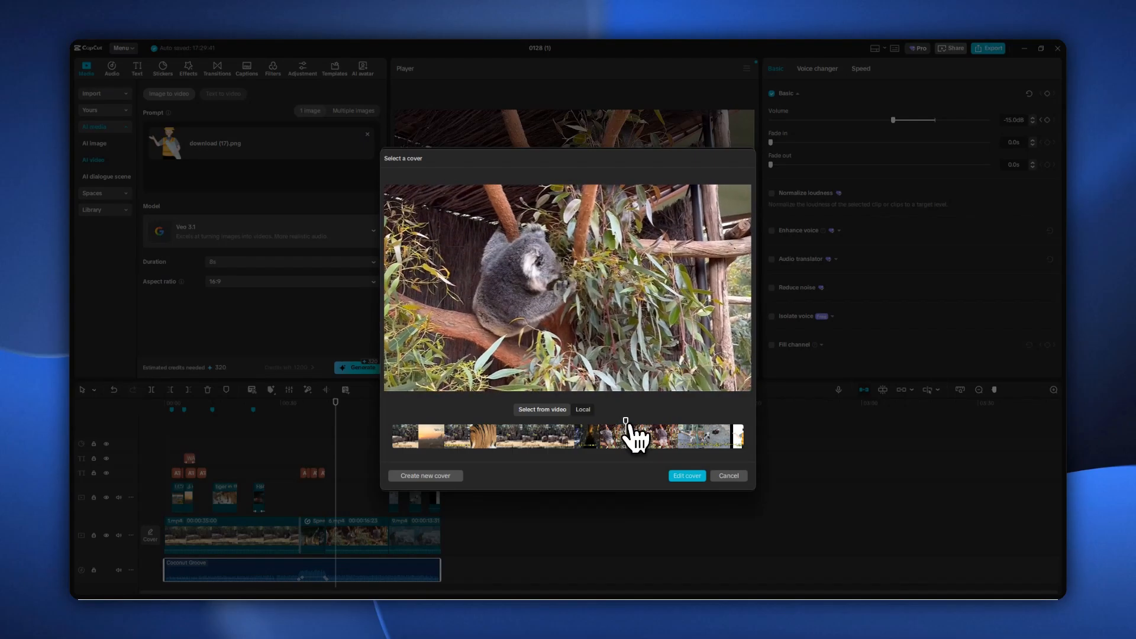
{"action": "left_click", "coordinate": [689, 475]}
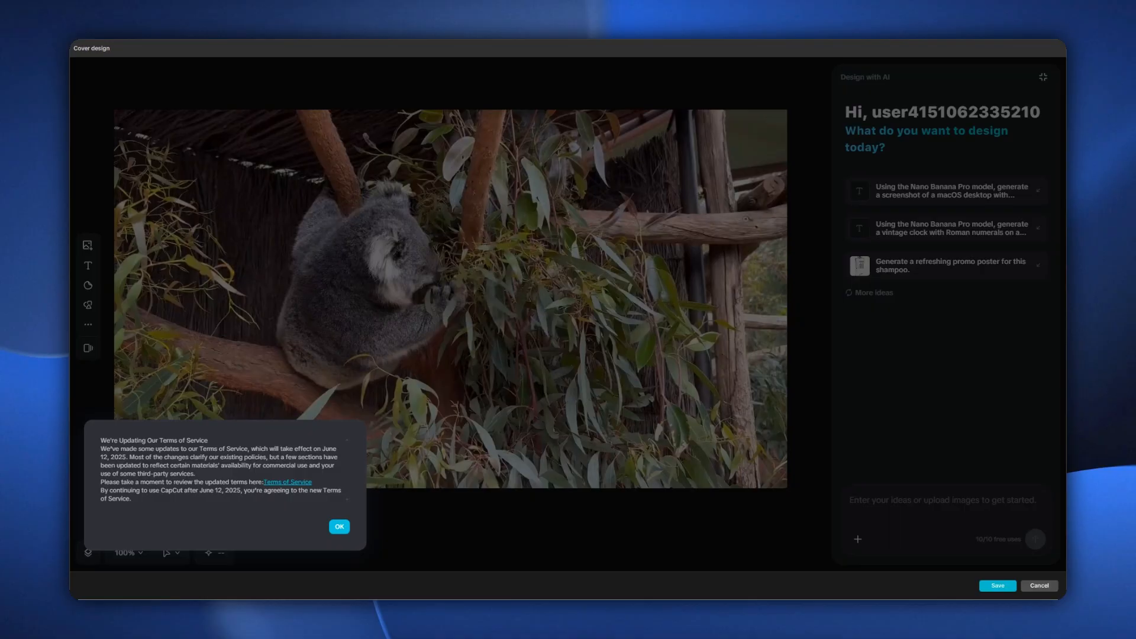
{"action": "left_click", "coordinate": [339, 526]}
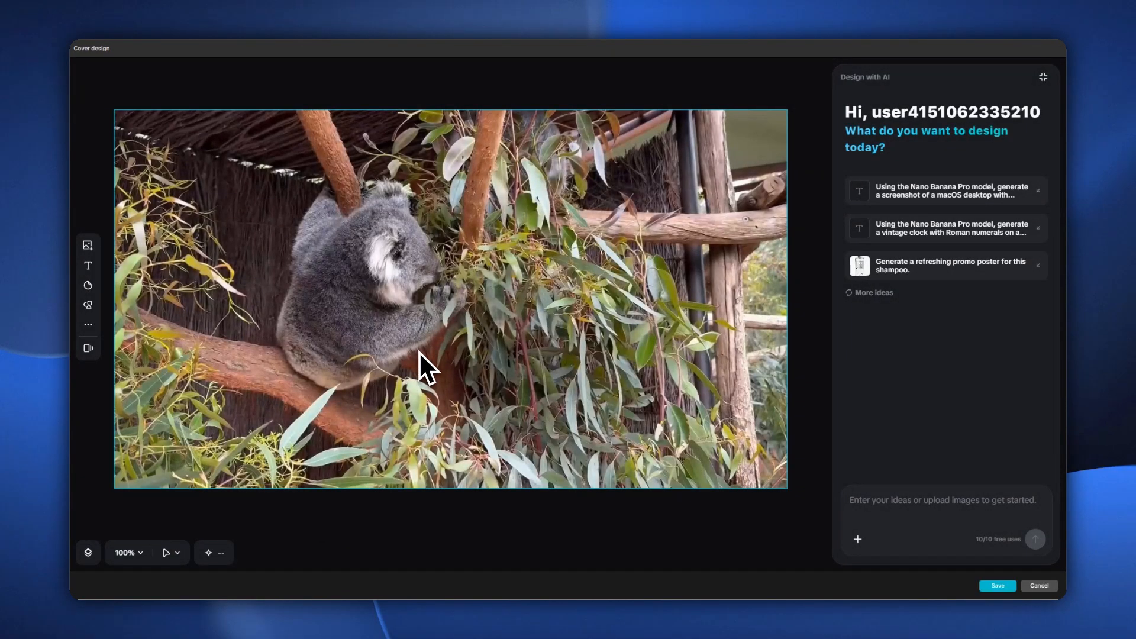
- Apply the "SPRING OUTFITS" cover template and replace its text lines with "ZOO", "VLOG" and "WITH" plus the creator's name
{"action": "left_click", "coordinate": [88, 348]}
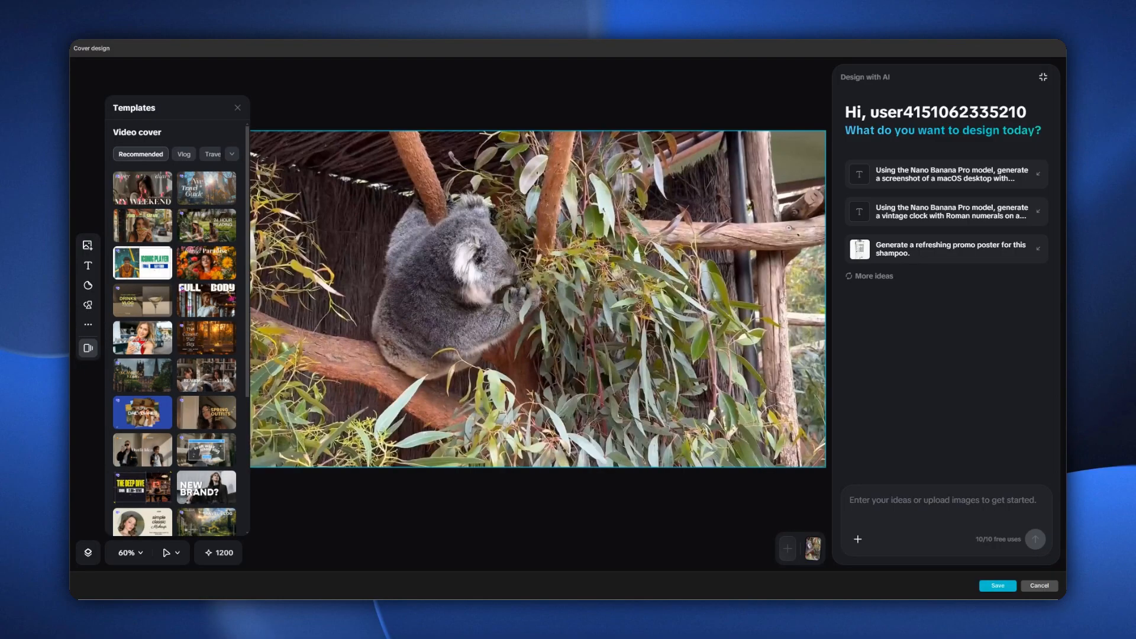
{"action": "left_click", "coordinate": [198, 418]}
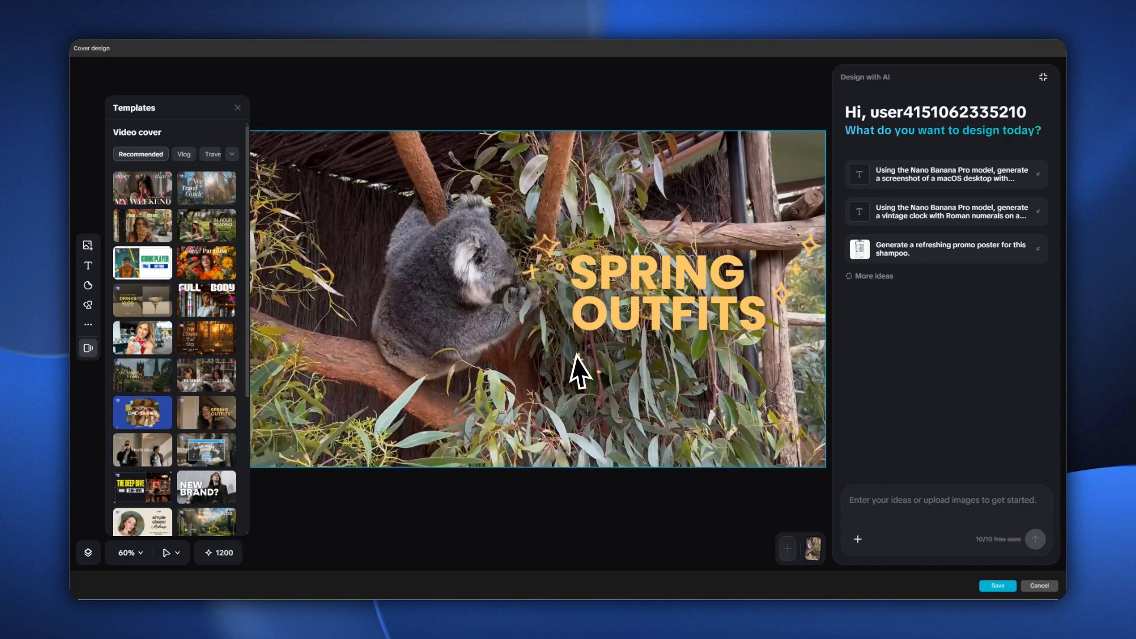
{"action": "double_click", "coordinate": [613, 265]}
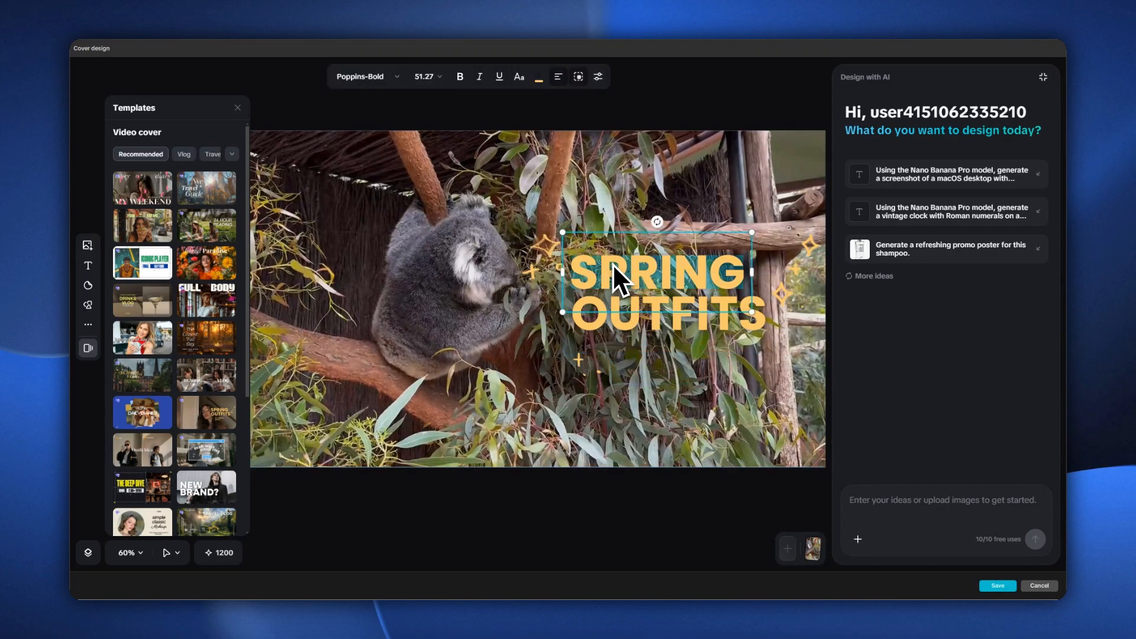
{"action": "type", "text": "ZOO"}
{"action": "double_click", "coordinate": [605, 315]}
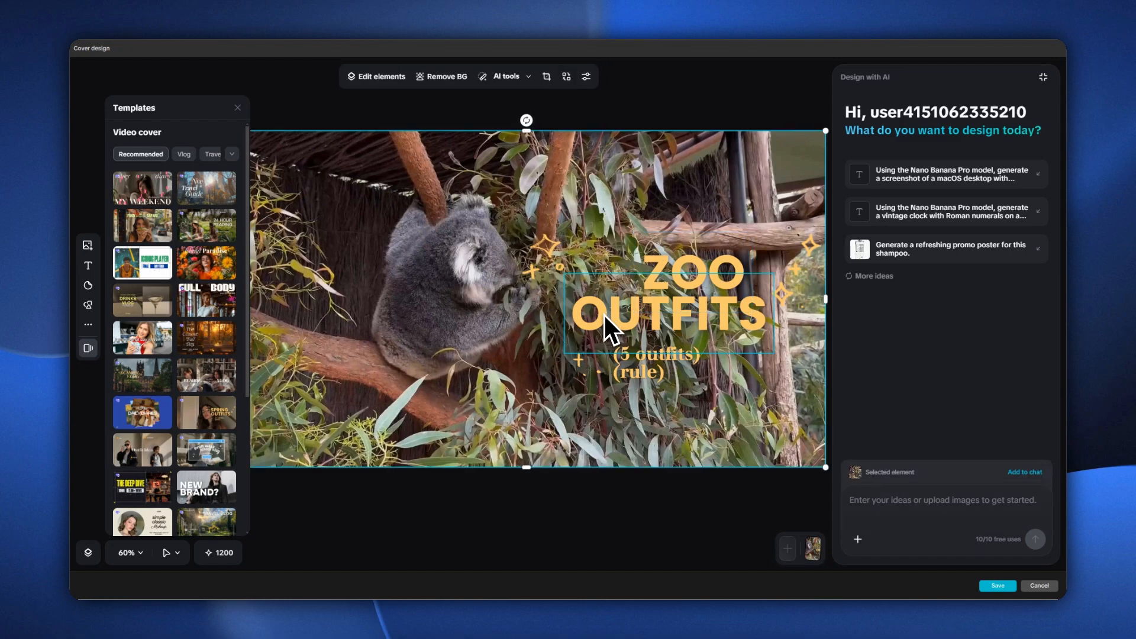
{"action": "type", "text": "VLOG"}
{"action": "double_click", "coordinate": [623, 355]}
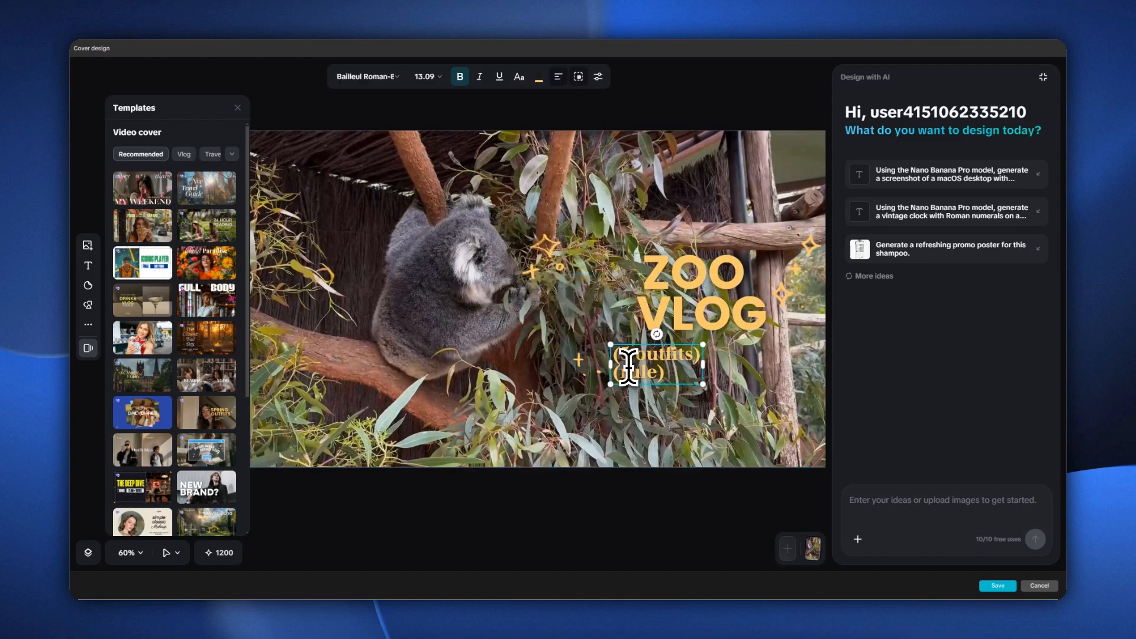
{"action": "type", "text": "WITH SHAX"}
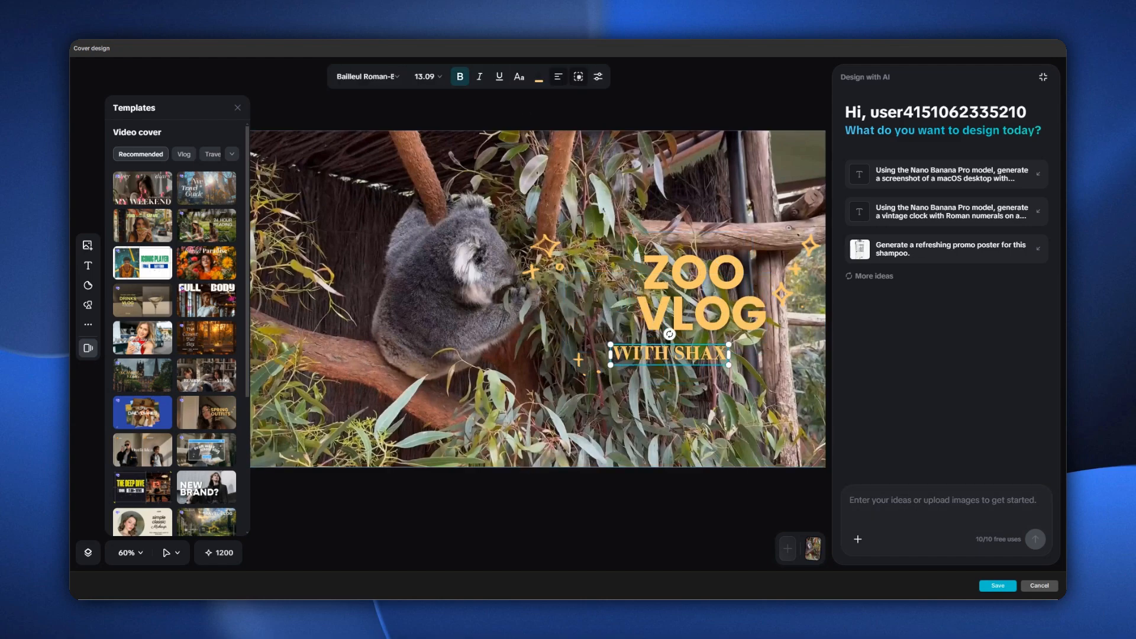
- Reposition the three cover text lines so they sit centred under one another beside the koala
{"action": "left_click", "coordinate": [663, 370]}
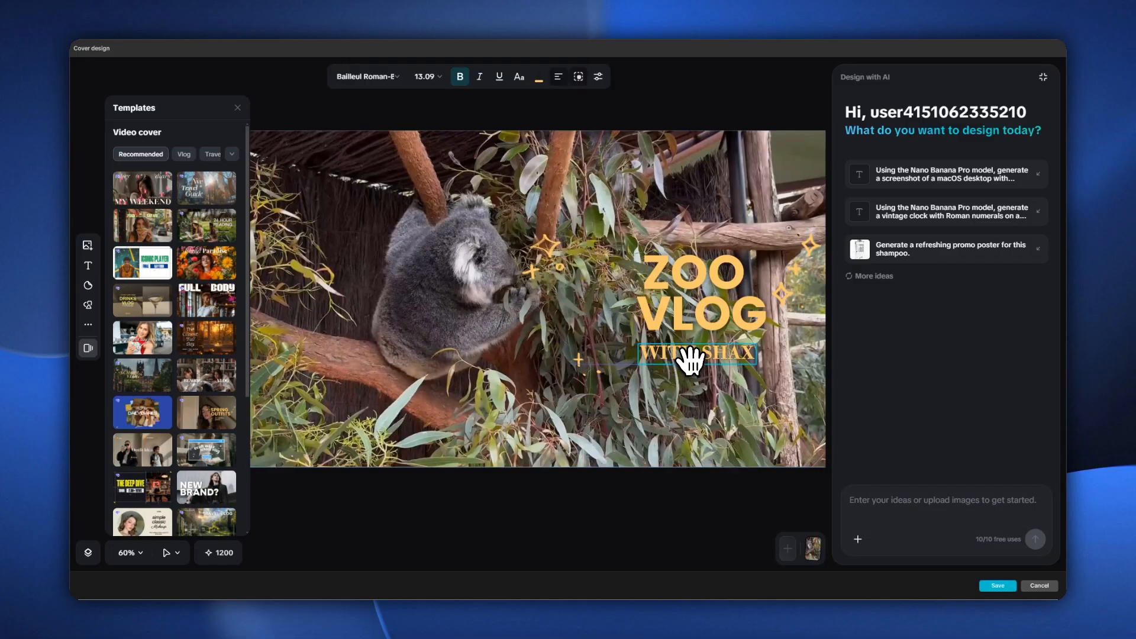
{"action": "left_click", "coordinate": [690, 319]}
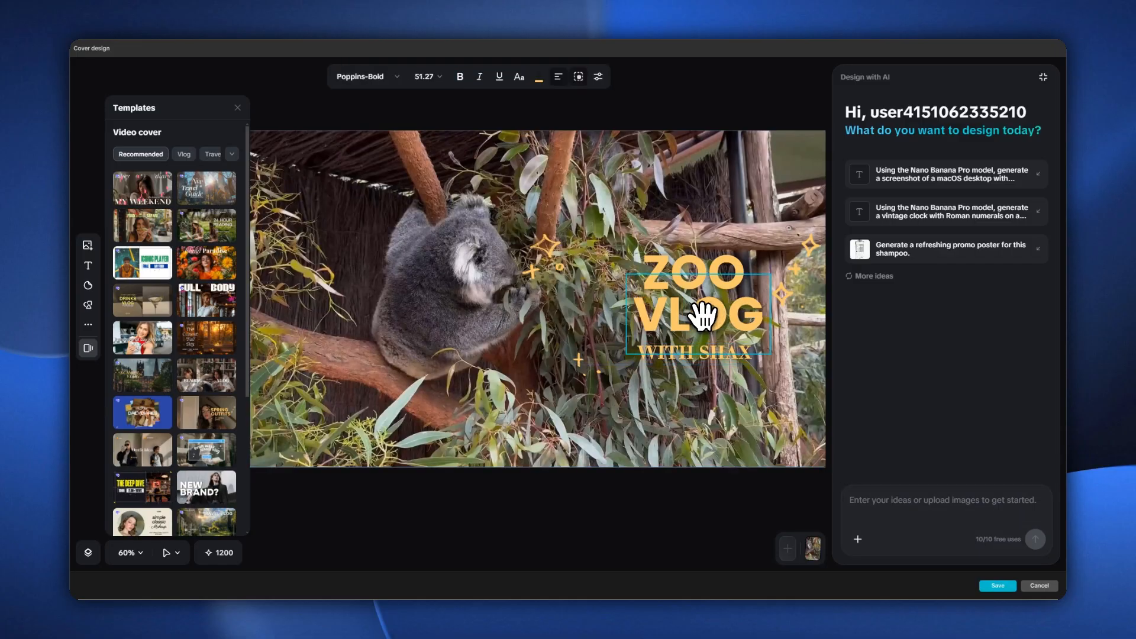
{"action": "left_click", "coordinate": [716, 264]}
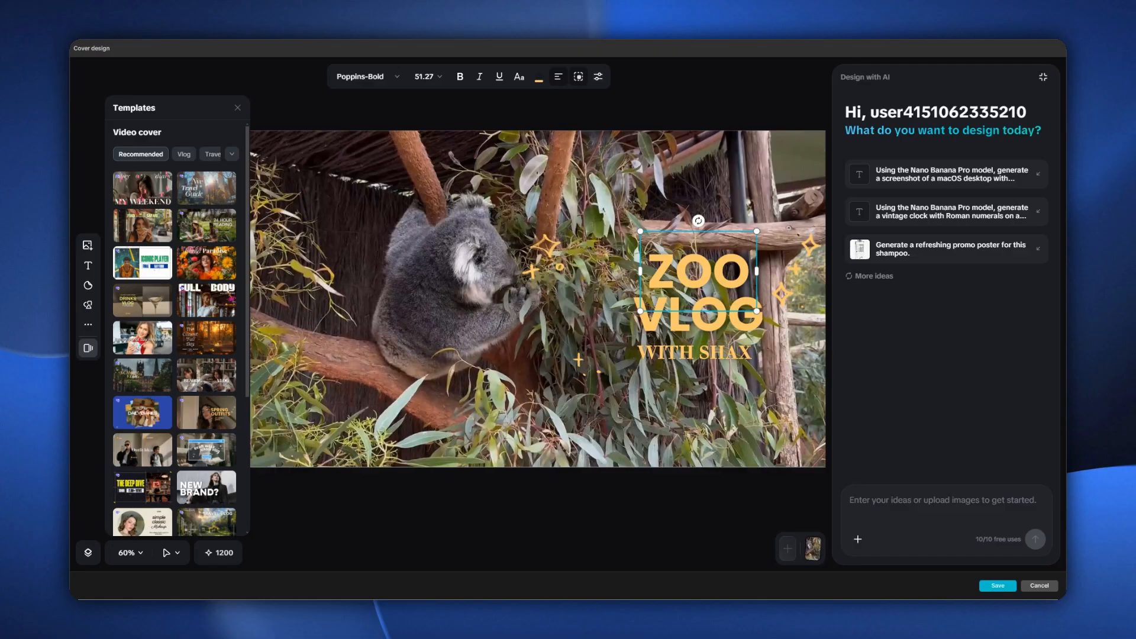
- Save the cover design and export the video
{"action": "left_click", "coordinate": [998, 586]}
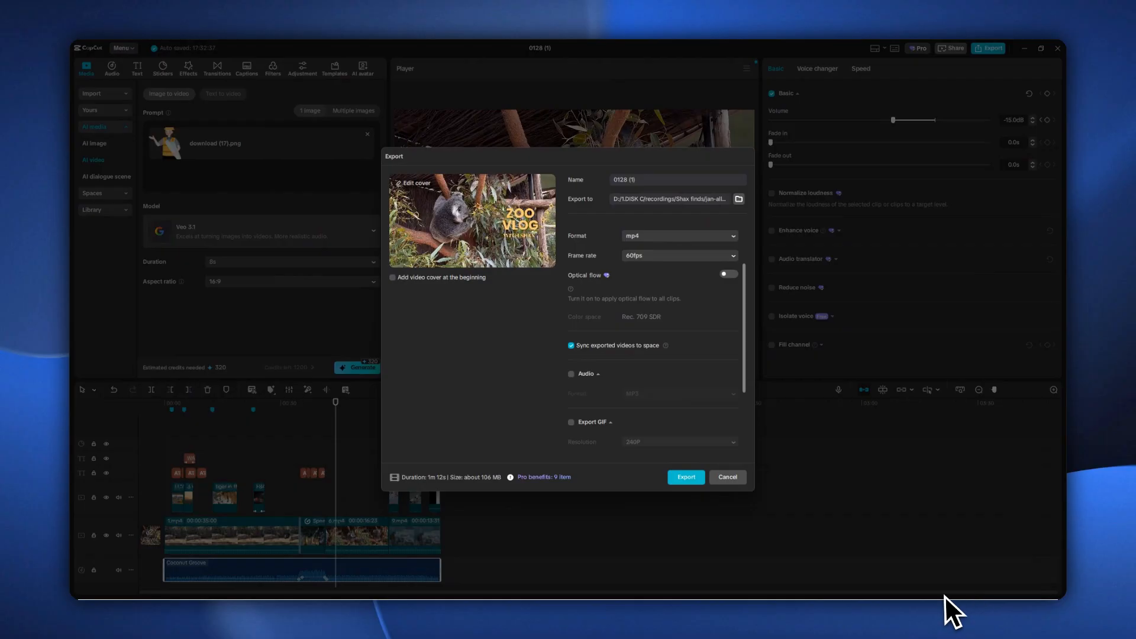
{"action": "left_click", "coordinate": [686, 478]}
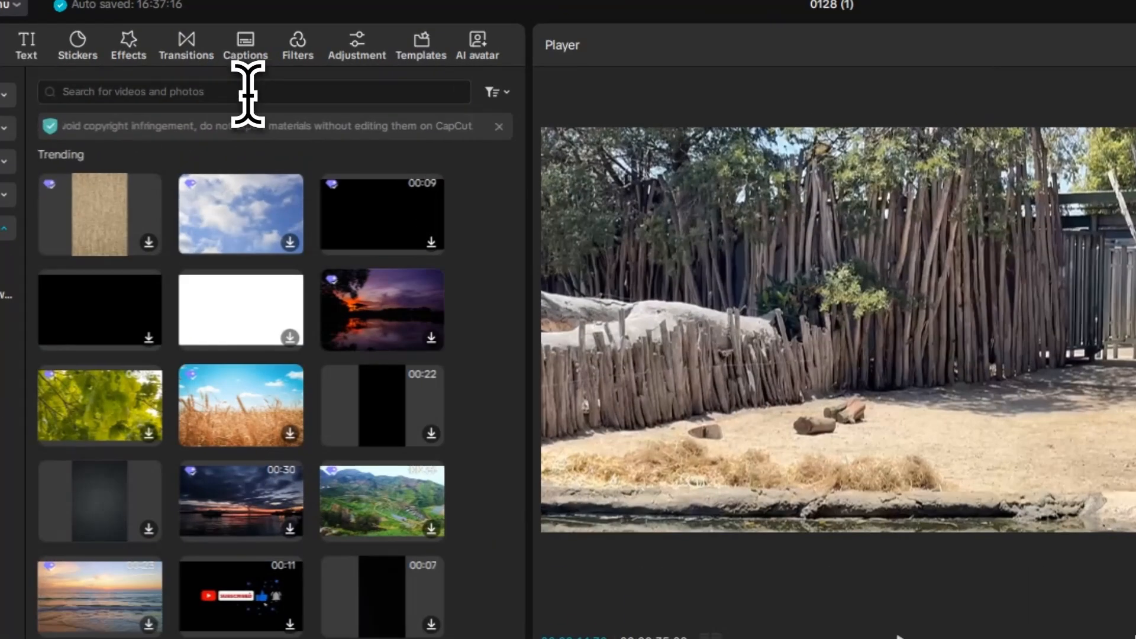
- Search the stock library for "zoo" and add the "tiger in the snow" clip to the overlay track directly after the night-driving clip
{"action": "left_click", "coordinate": [248, 93]}
{"action": "type", "text": "zoo"}
{"action": "key", "text": "Return"}
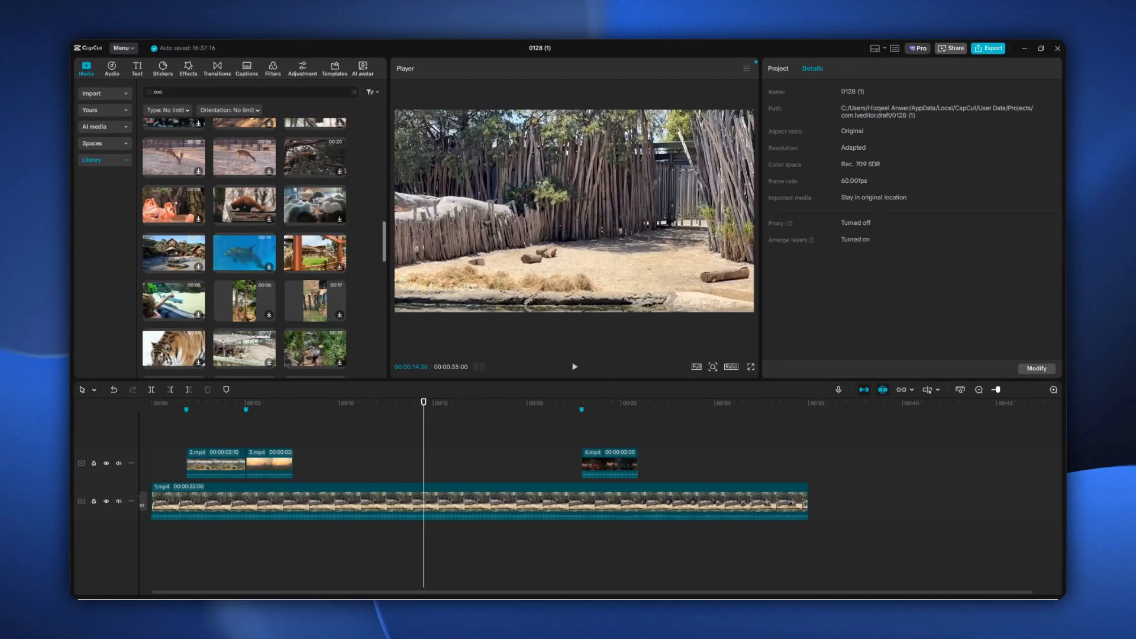
{"action": "left_click_drag", "start_coordinate": [172, 223], "coordinate": [651, 468]}
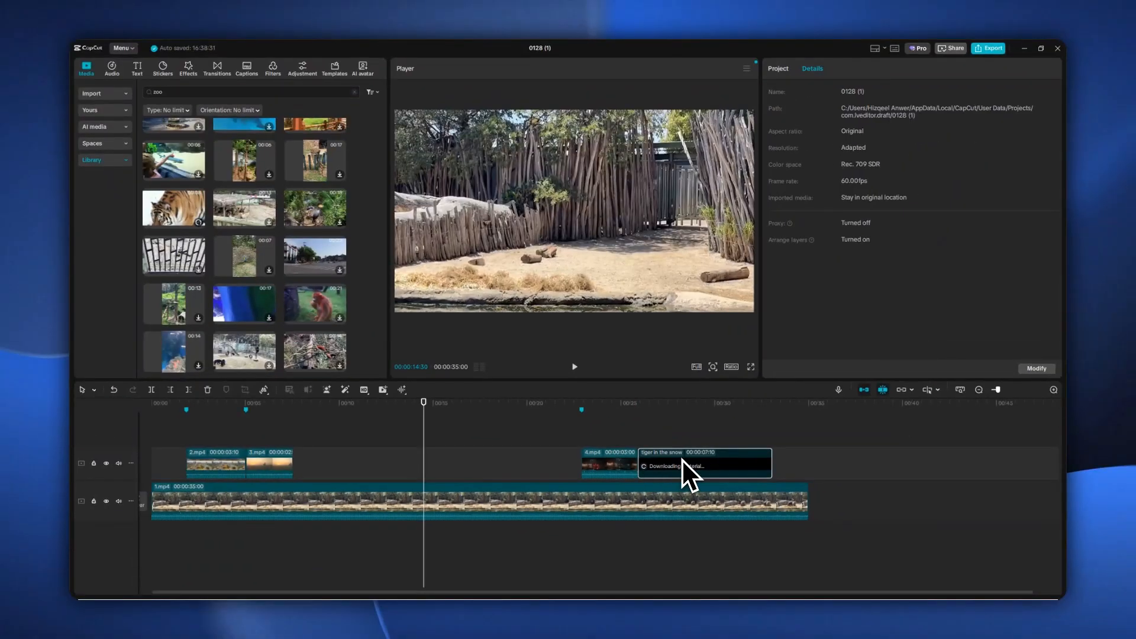
- Play the main footage between the overlay clips and add a timeline marker at about 12 seconds
{"action": "left_click", "coordinate": [858, 395]}
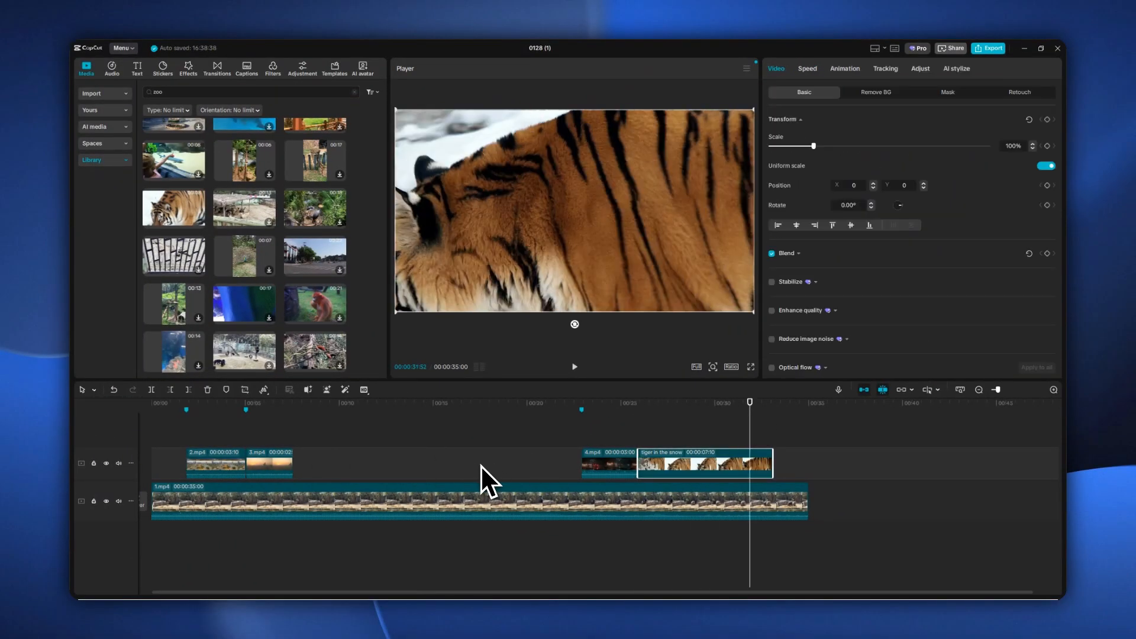
{"action": "left_click", "coordinate": [322, 403]}
{"action": "left_click", "coordinate": [575, 367]}
{"action": "left_click", "coordinate": [575, 367]}
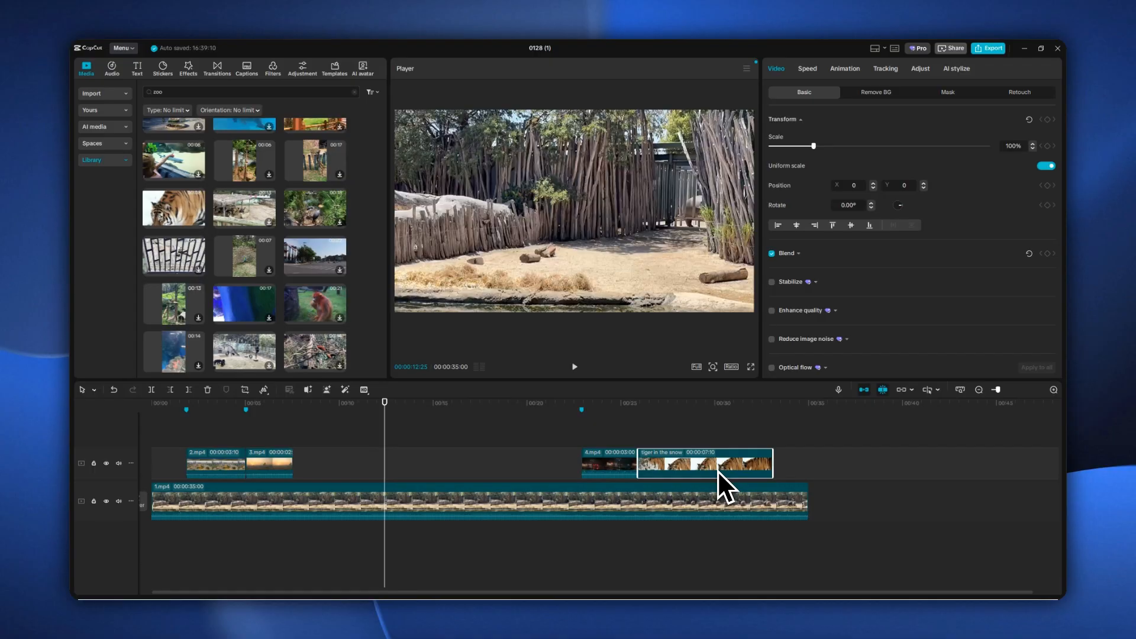
{"action": "key", "text": "space"}
{"action": "left_click", "coordinate": [370, 404]}
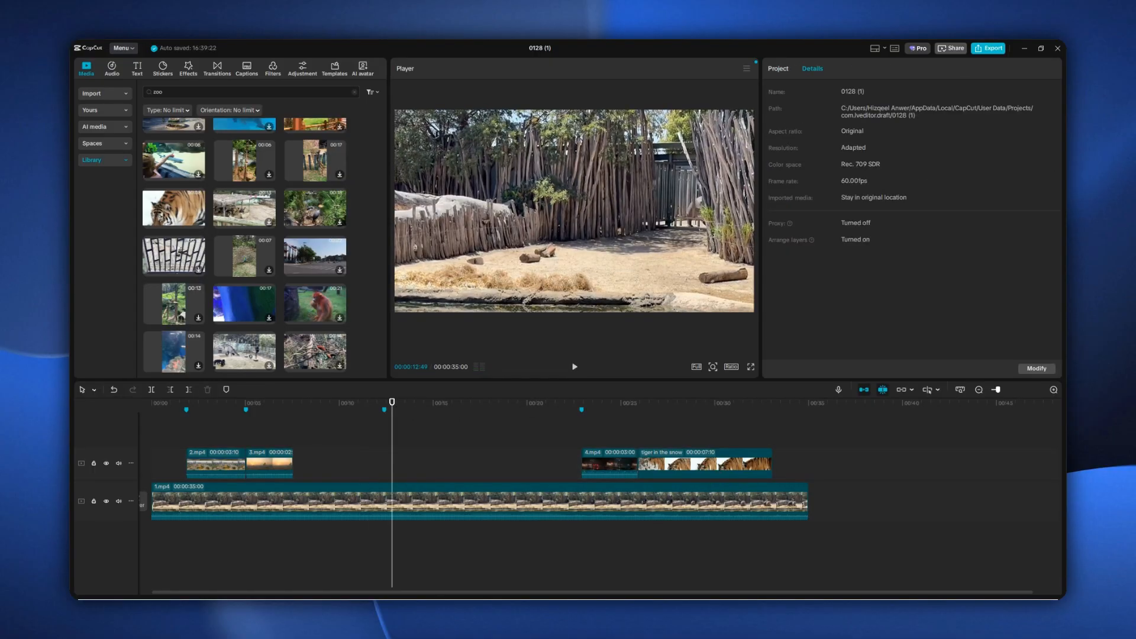
- Split off and delete a short piece at the end and another at the start of the "tiger in the snow" clip
{"action": "left_click", "coordinate": [670, 466]}
{"action": "left_click", "coordinate": [767, 405]}
{"action": "key", "text": "ctrl+b"}
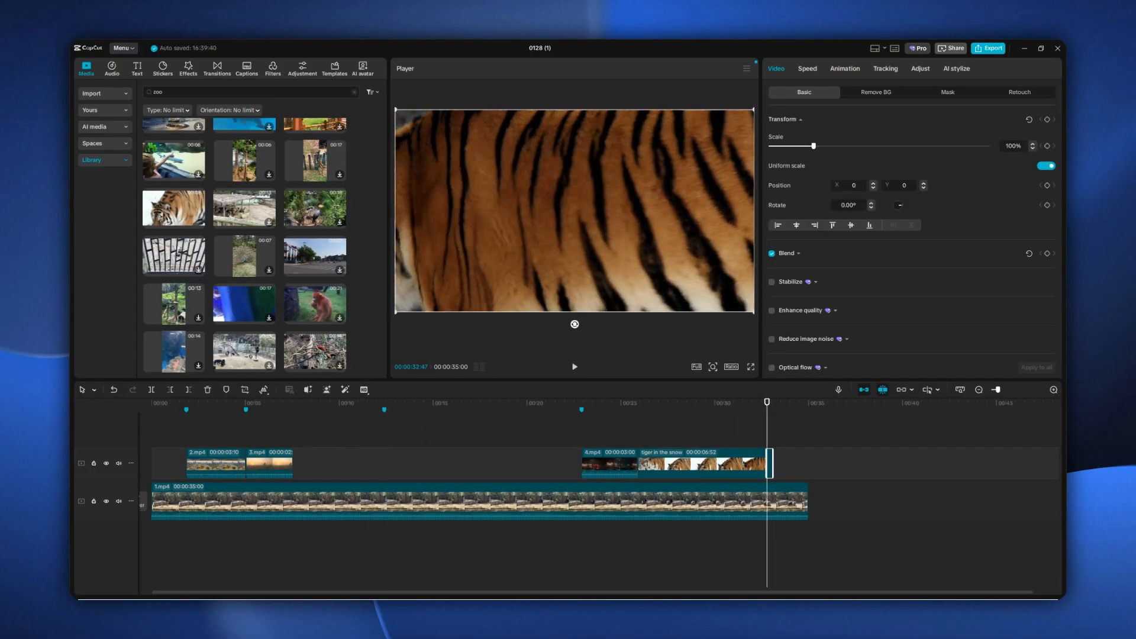
{"action": "key", "text": "Delete"}
{"action": "left_click", "coordinate": [645, 404]}
{"action": "left_click", "coordinate": [658, 466]}
{"action": "key", "text": "ctrl+b"}
{"action": "left_click", "coordinate": [642, 466]}
{"action": "key", "text": "Delete"}
- Move the trimmed tiger clip to the marker at about 12 seconds and play back the overlays from there
{"action": "left_click_drag", "start_coordinate": [741, 467], "coordinate": [481, 466]}
{"action": "left_click", "coordinate": [384, 404]}
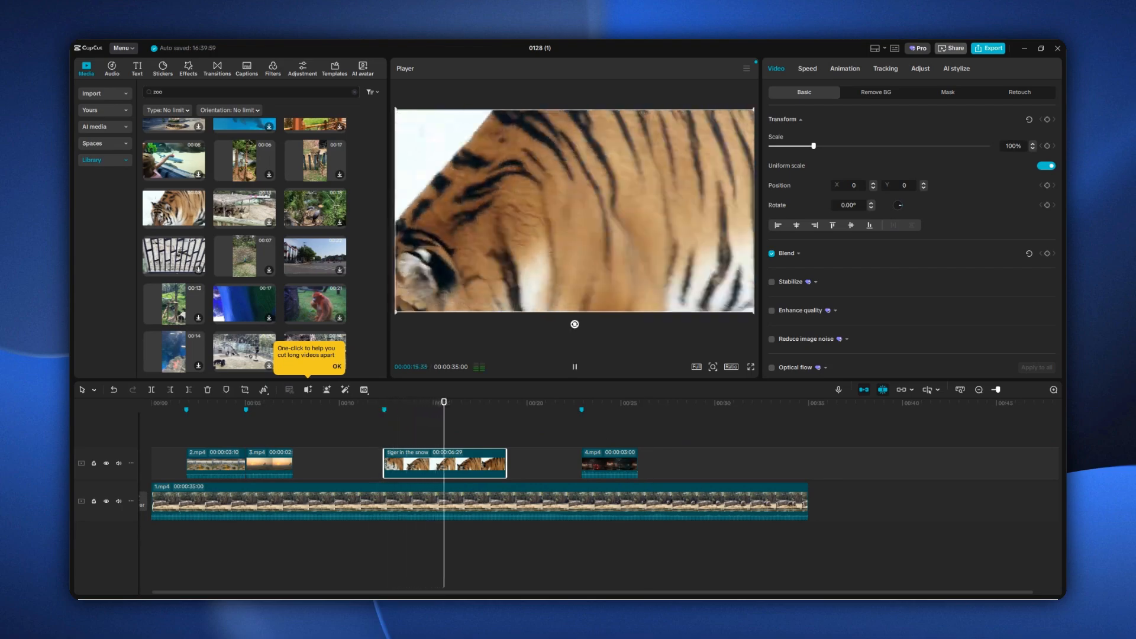
{"action": "key", "text": "space"}
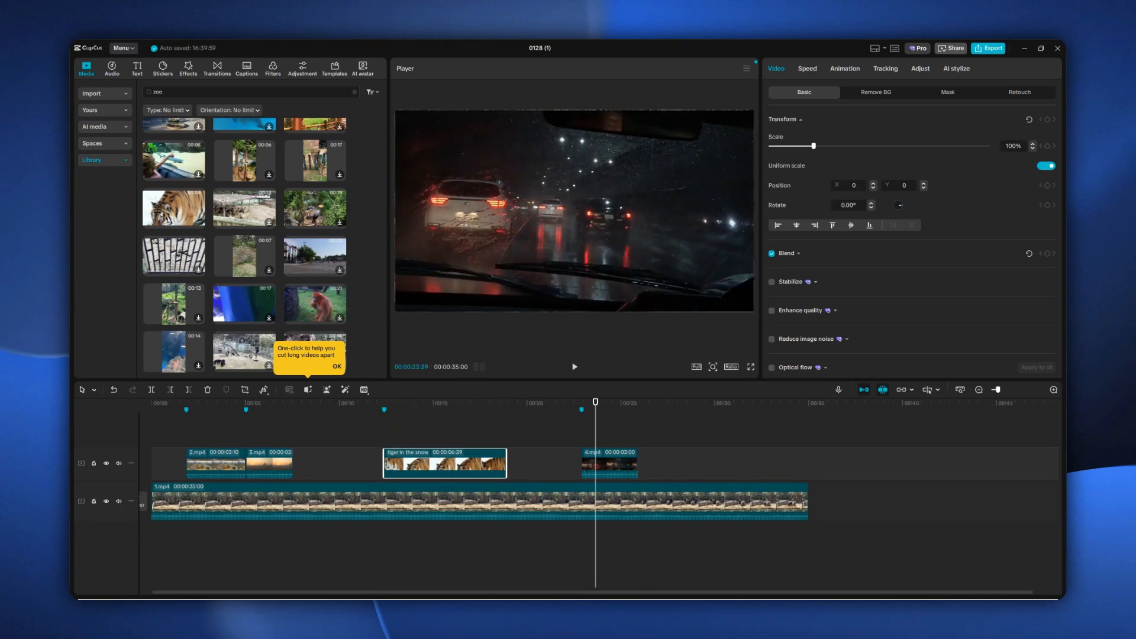